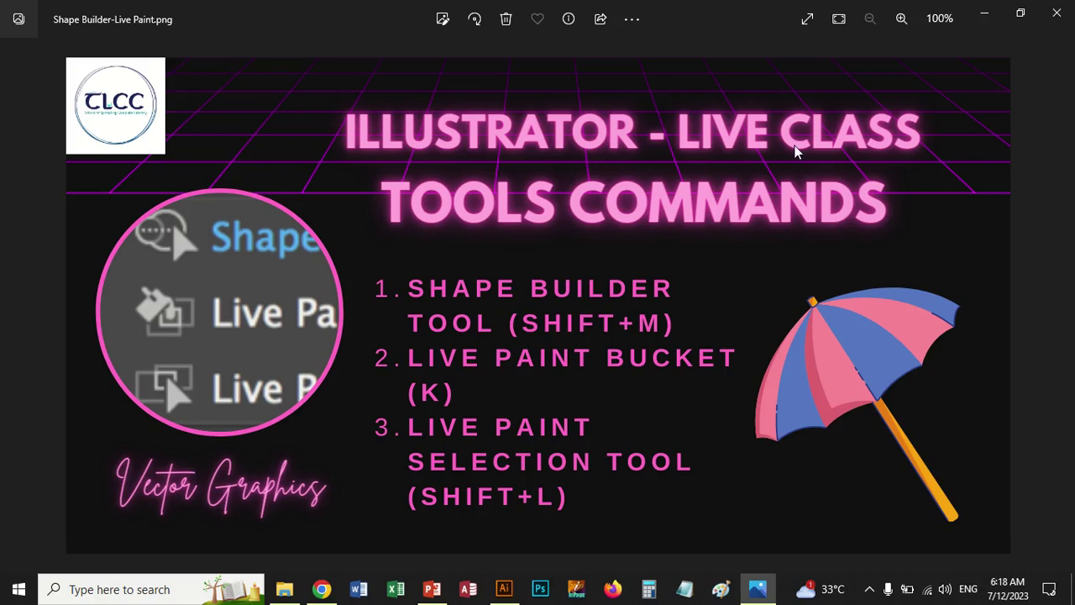
# Switch from Photos to the 'Adobe Illustrator - TLCC Videos Tutorials' YouTube playlist in Chrome
pyautogui.click(321, 589)
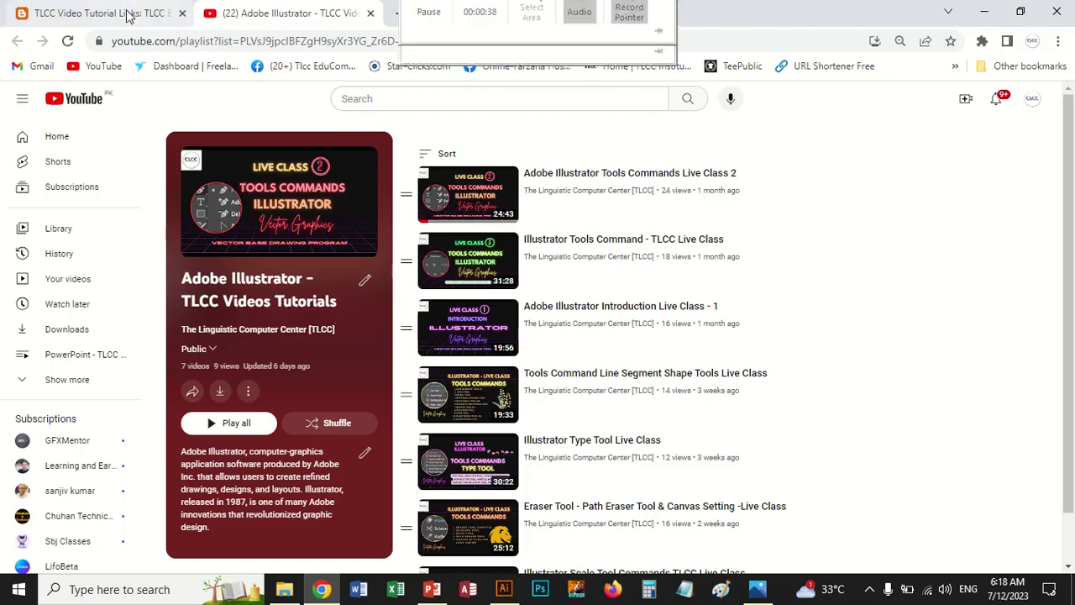
pyautogui.moveTo(947, 351)
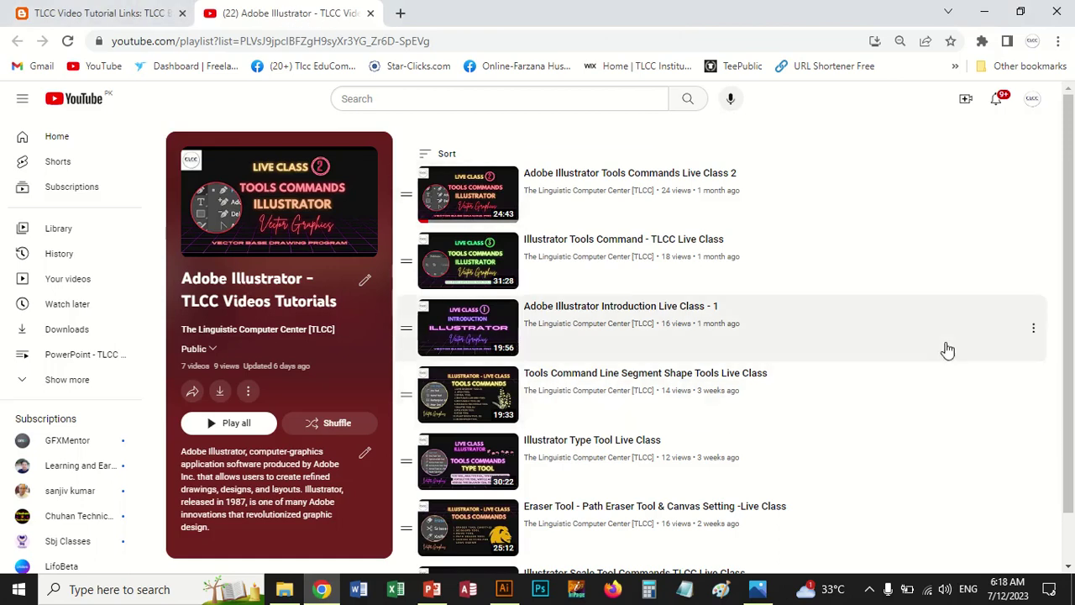
# Open and pause the 'Illustrator Type Tool Live Class' video, then bring up Illustrator's start screen
pyautogui.scroll(-1, 932, 340)
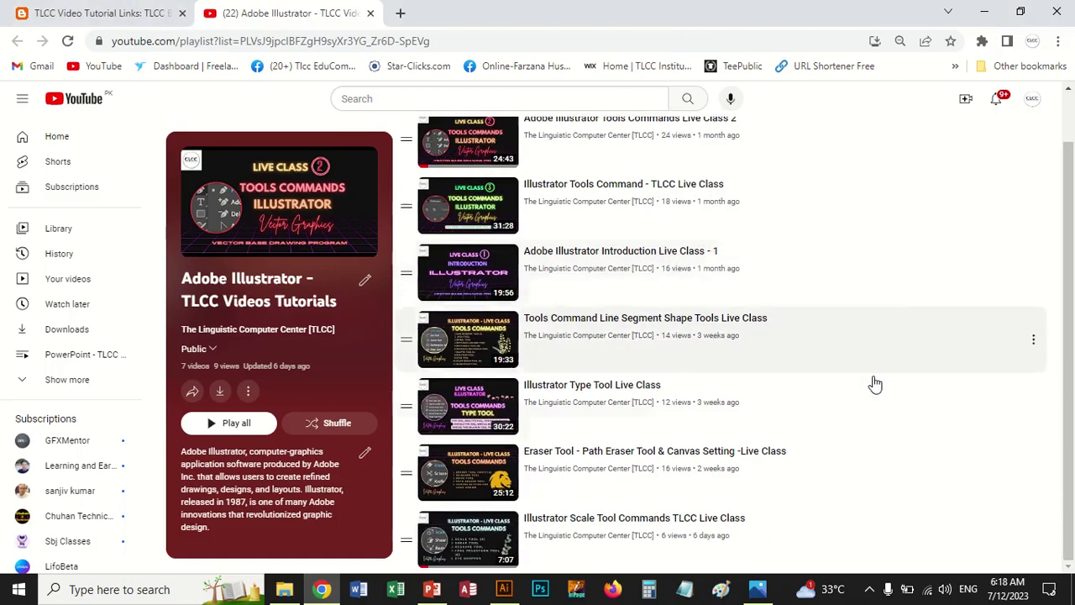
pyautogui.scroll(1, 979, 361)
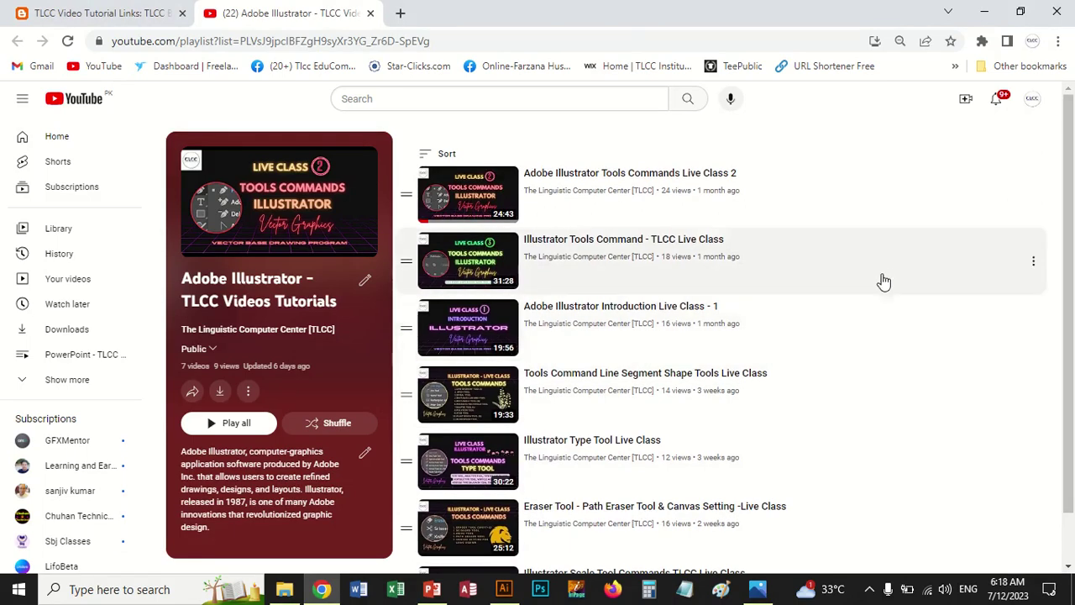
pyautogui.scroll(-1, 878, 273)
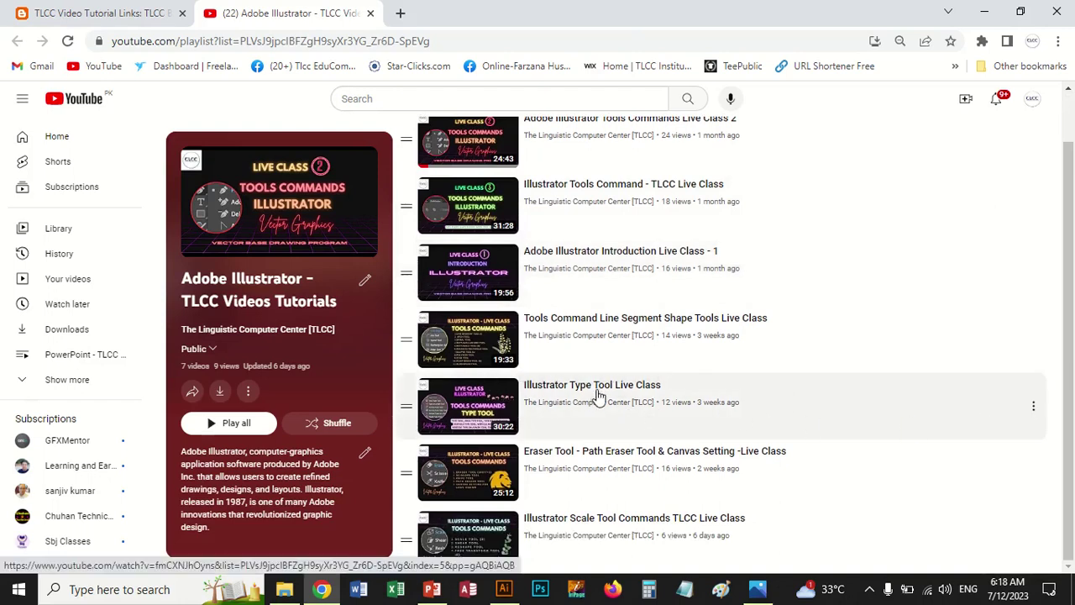
pyautogui.click(601, 389)
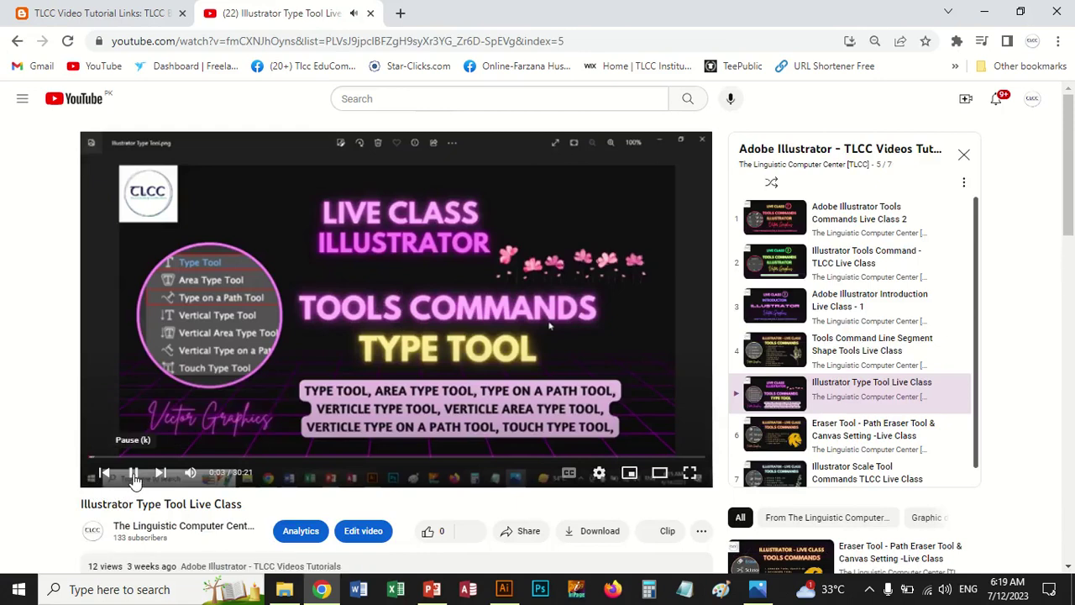
pyautogui.click(134, 474)
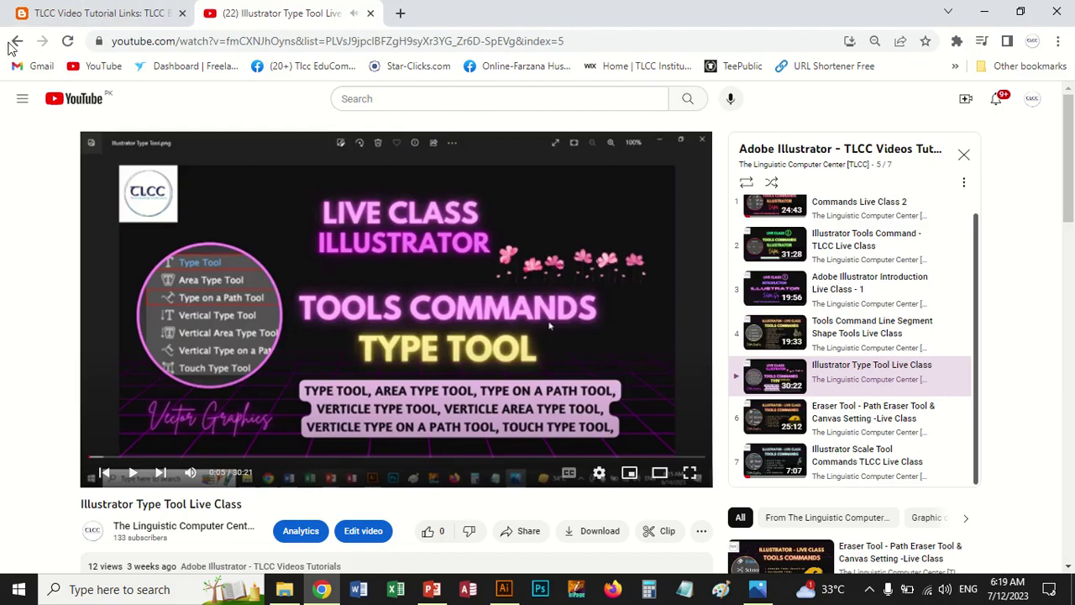
pyautogui.rightClick(14, 42)
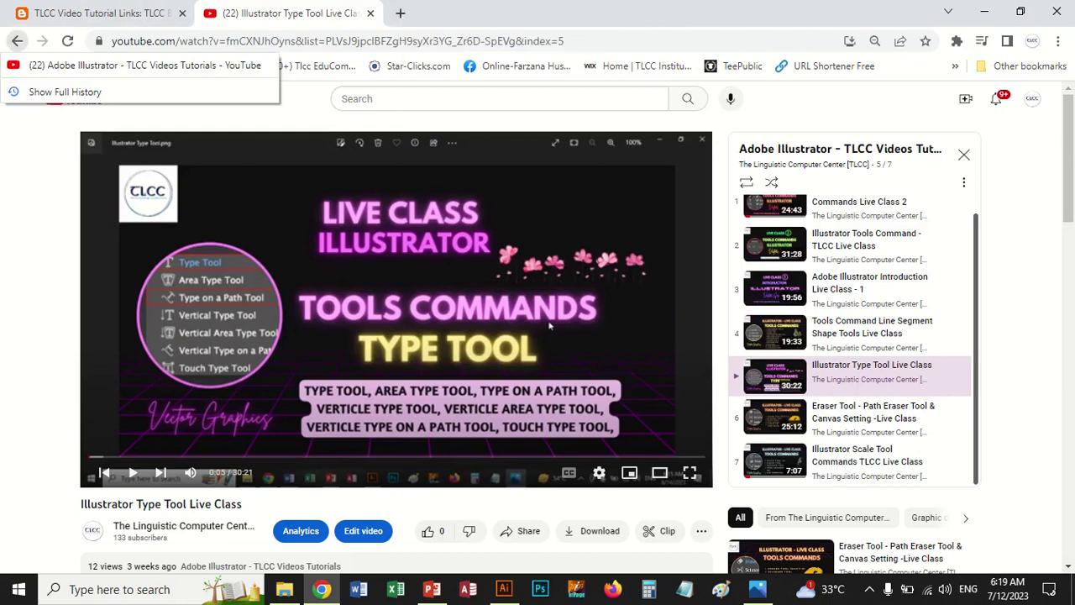
pyautogui.click(505, 591)
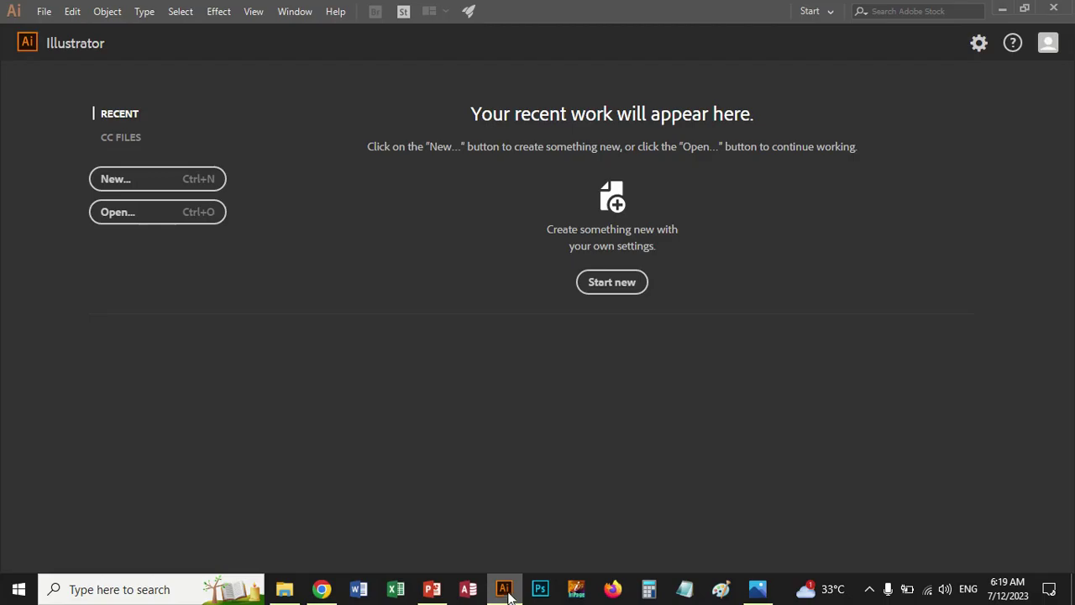
# Create a new blank Letter-size print document (612 x 792 pt, CMYK)
pyautogui.click(141, 183)
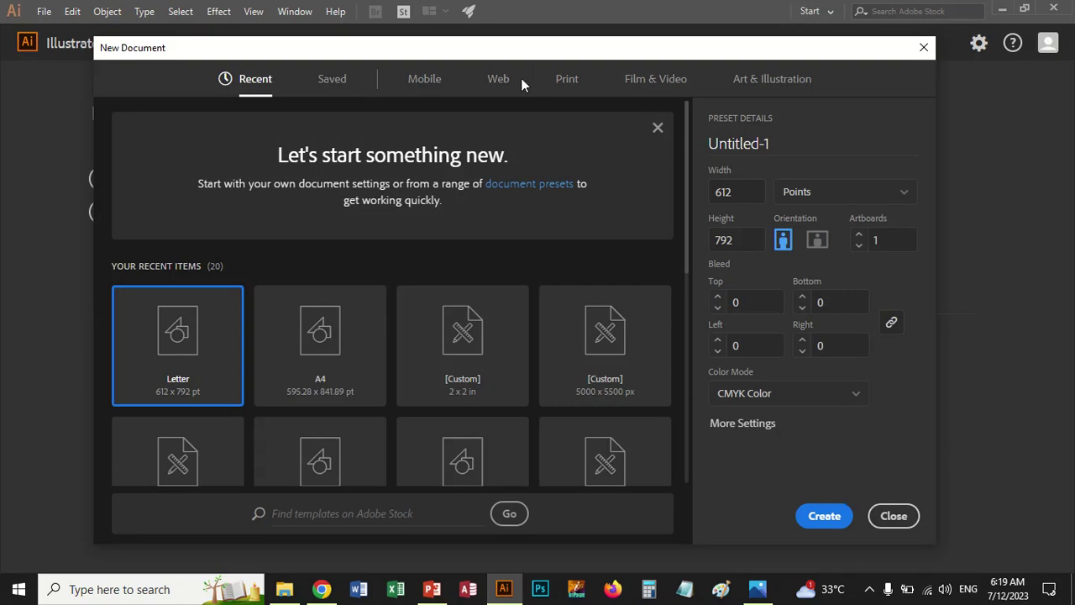
pyautogui.click(564, 79)
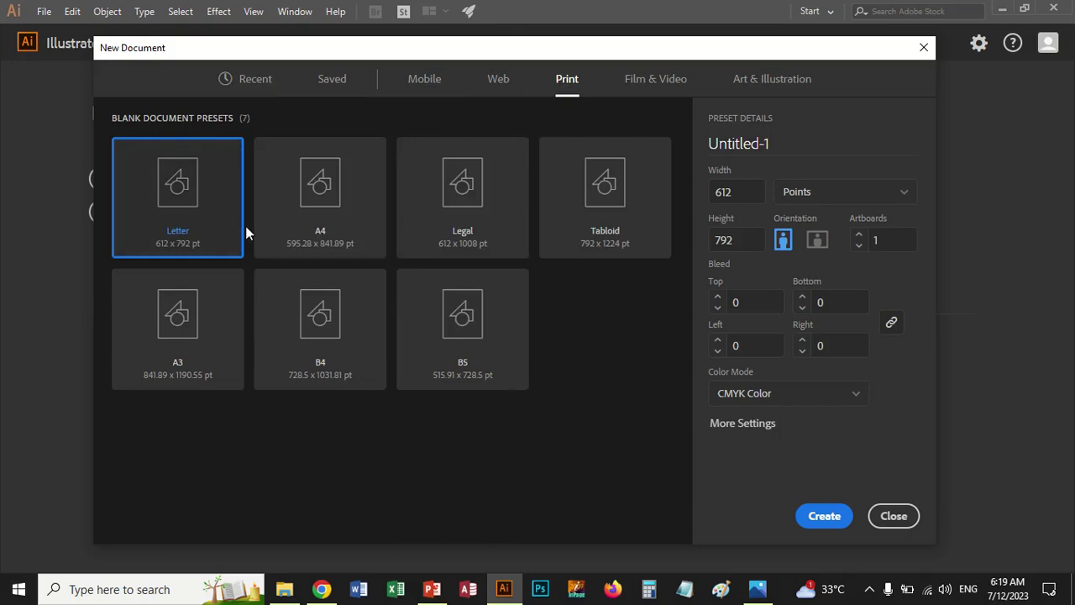
pyautogui.click(825, 515)
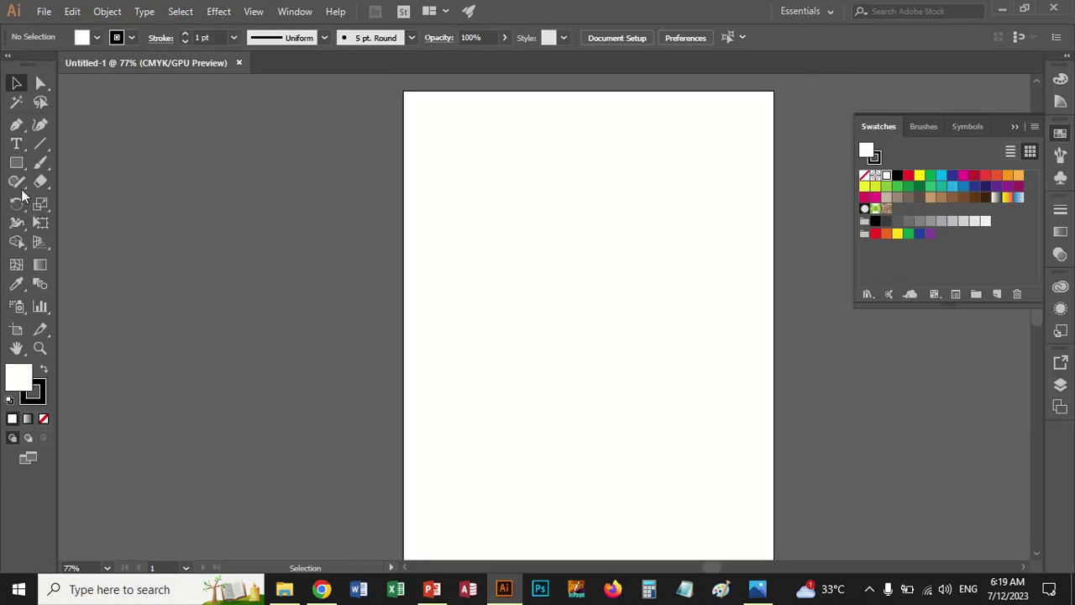
# Draw a circle near the top of the page with the Ellipse Tool and fill it red
pyautogui.click(17, 165)
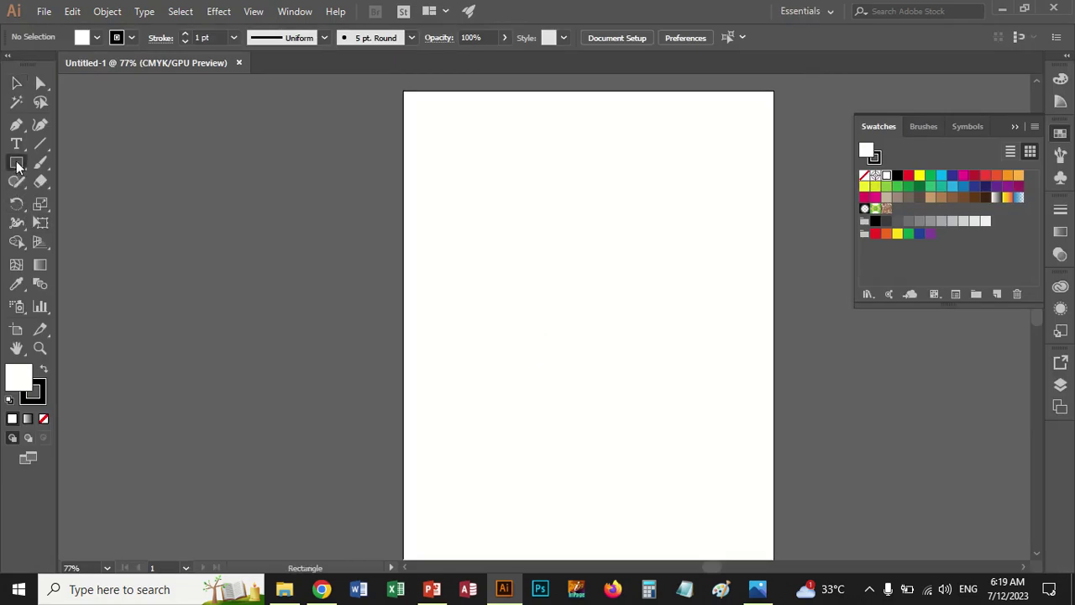
pyautogui.moveTo(17, 164); pyautogui.dragTo(80, 199)
pyautogui.moveTo(472, 182); pyautogui.dragTo(603, 306)
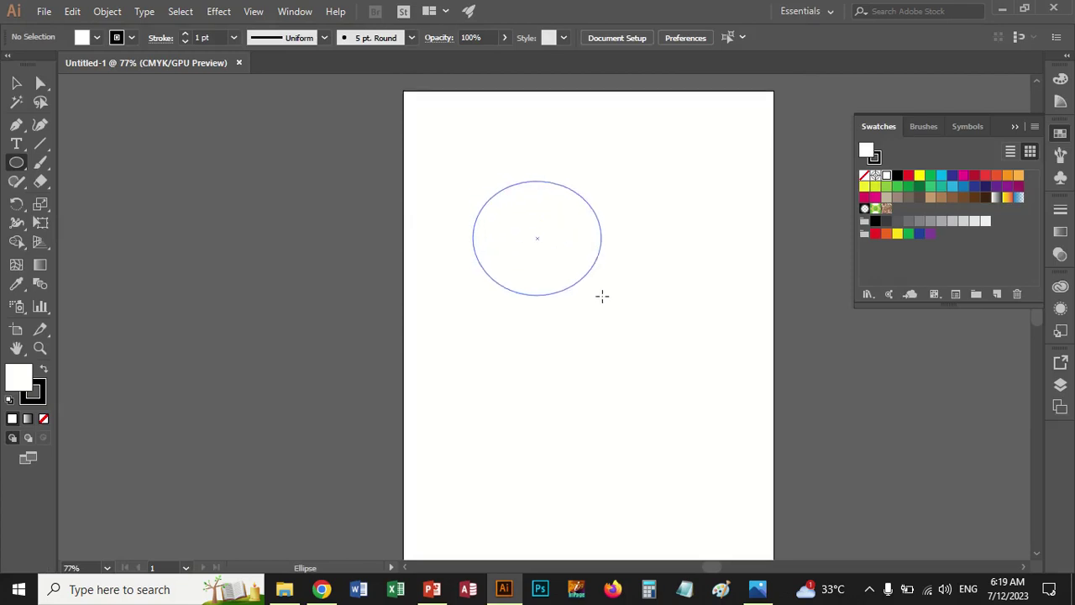
pyautogui.moveTo(604, 307); pyautogui.dragTo(603, 307)
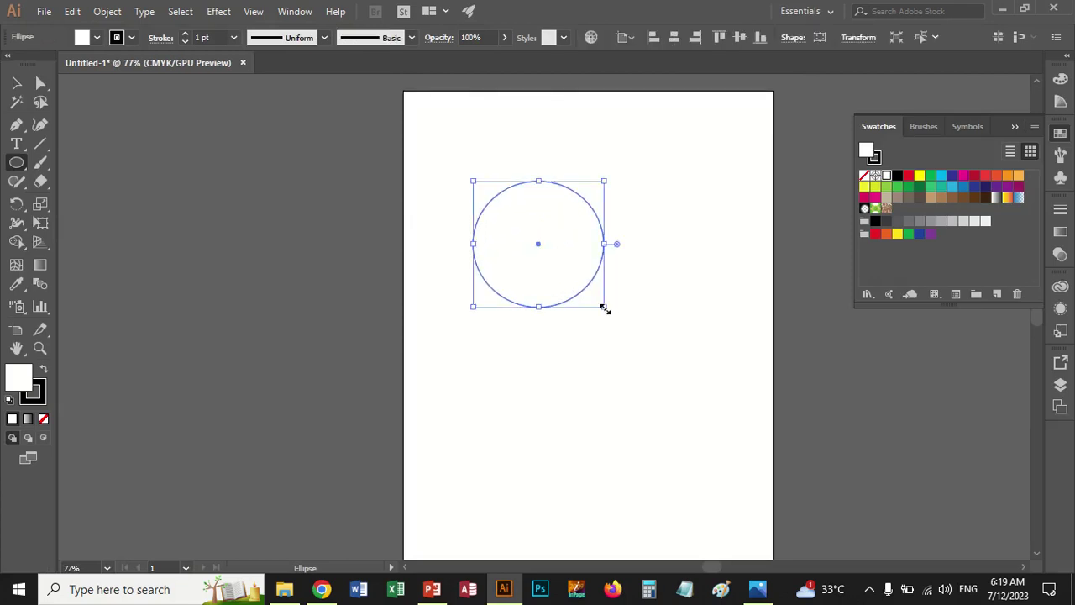
pyautogui.click(909, 176)
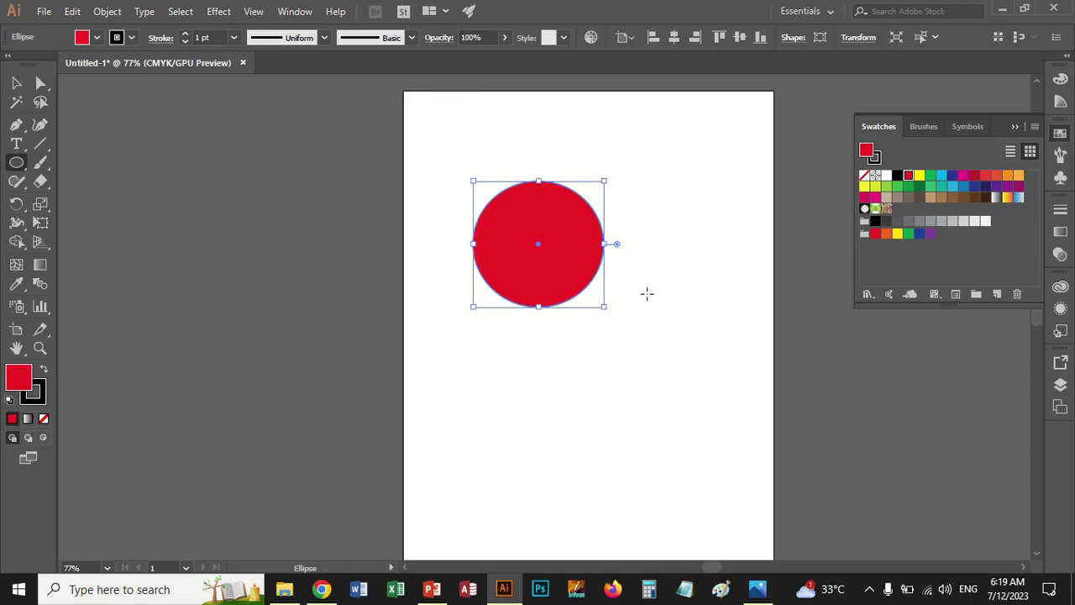
# Duplicate the circle to the right as an overlapping yellow copy and select both circles
pyautogui.click(16, 82)
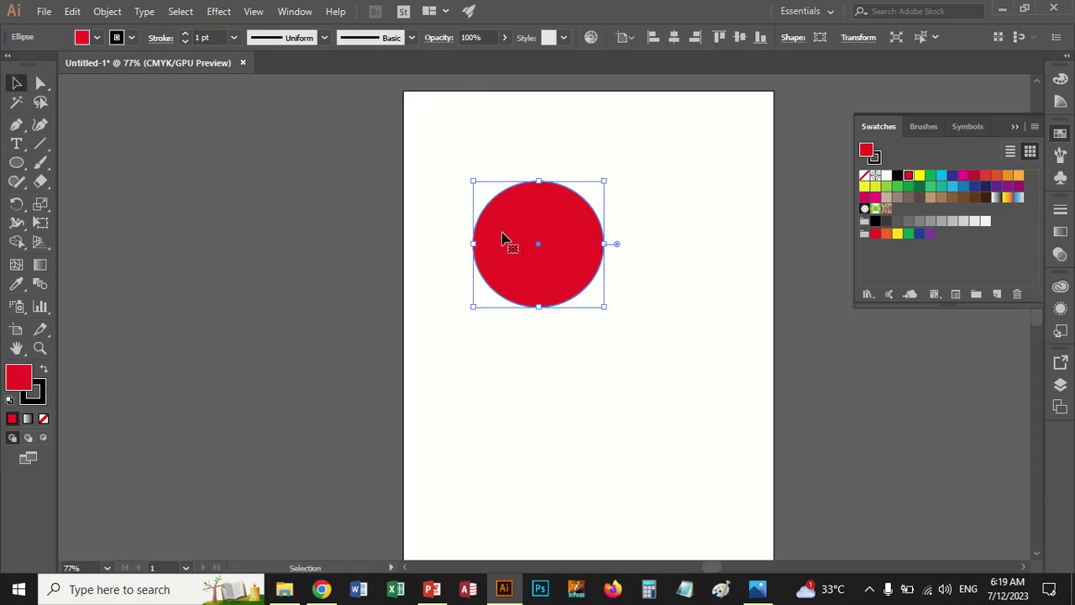
pyautogui.moveTo(544, 246)
pyautogui.mouseDown()
pyautogui.moveTo(578, 247)
pyautogui.moveTo(567, 252)
pyautogui.mouseUp()
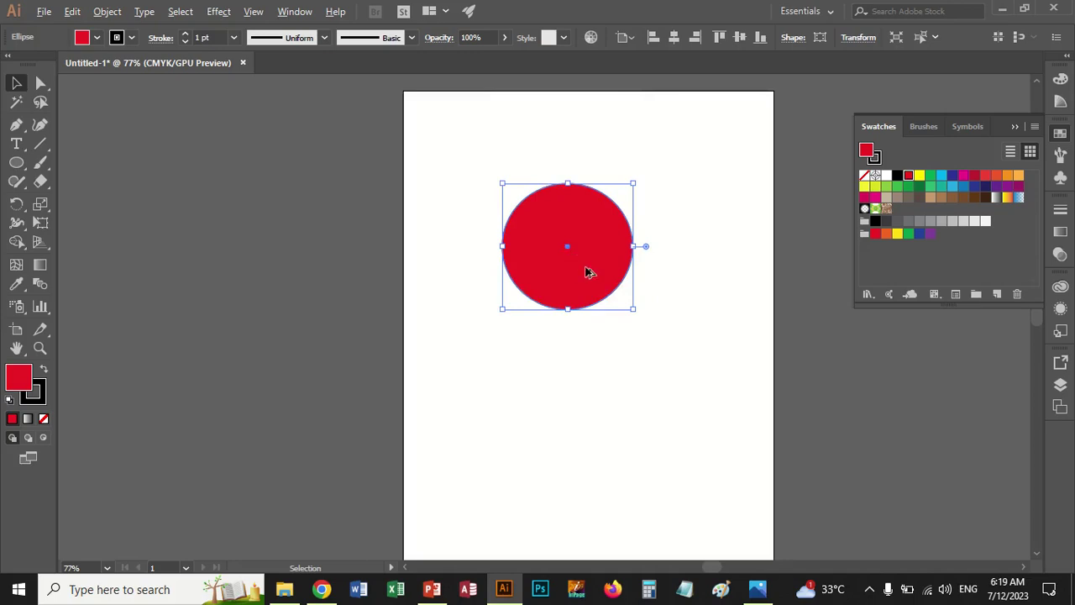
pyautogui.moveTo(587, 272); pyautogui.dragTo(638, 274)
pyautogui.click(920, 175)
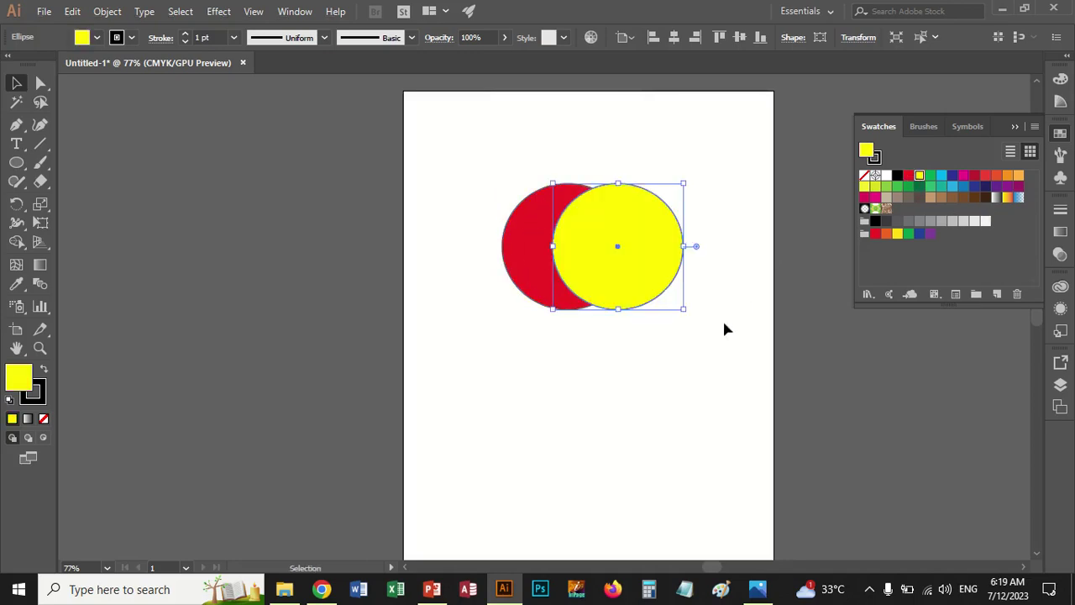
pyautogui.click(622, 421)
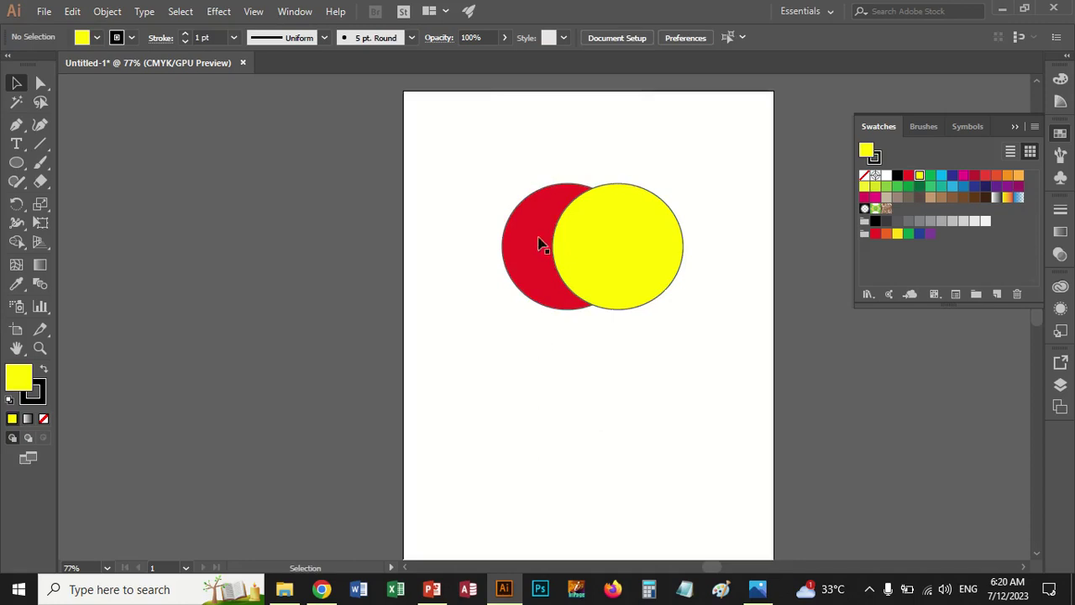
pyautogui.moveTo(475, 168); pyautogui.dragTo(741, 357)
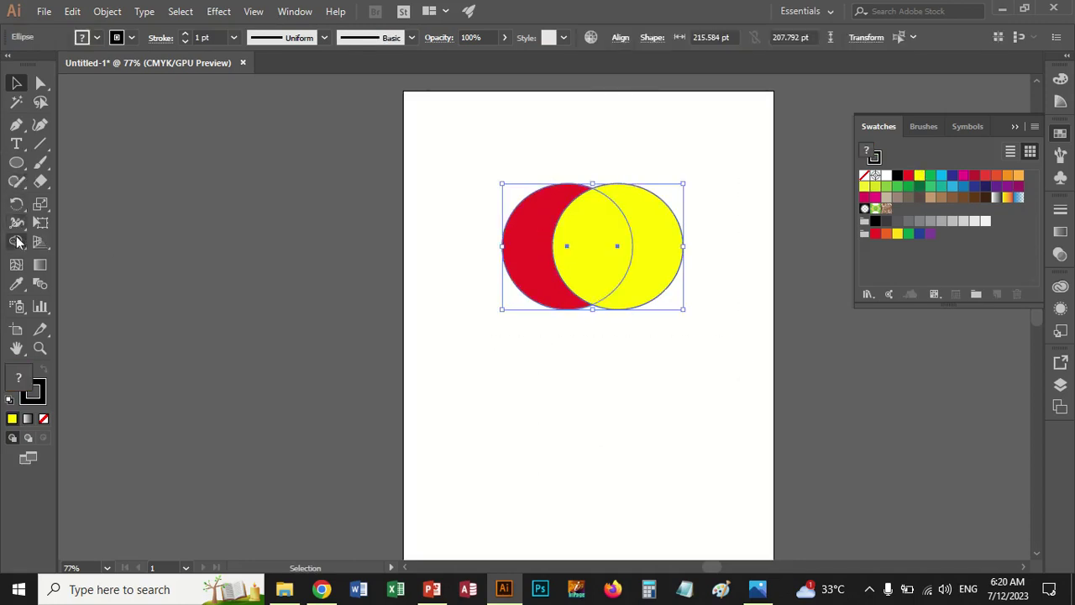
# With the Shape Builder Tool, colour the middle overlap and left crescent orange
pyautogui.moveTo(16, 241); pyautogui.dragTo(76, 241)
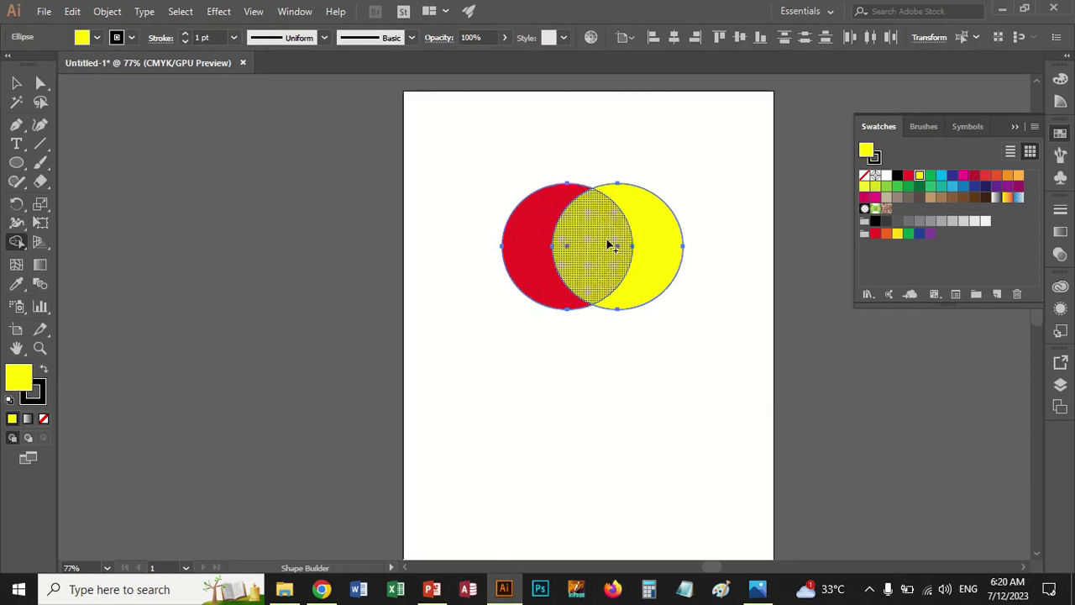
pyautogui.click(611, 245)
pyautogui.press('Down')
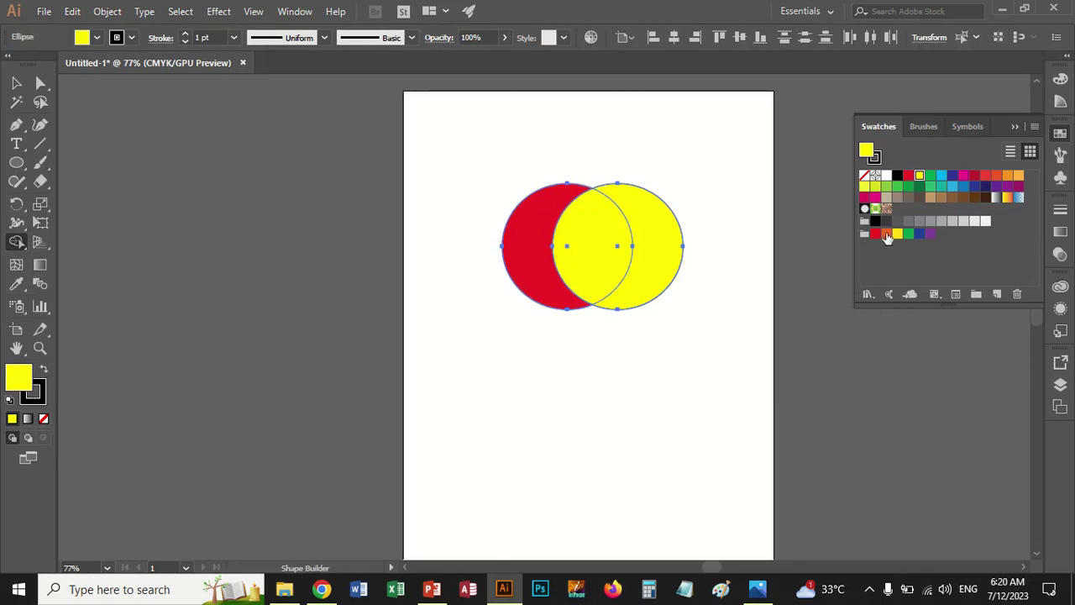
pyautogui.click(611, 252)
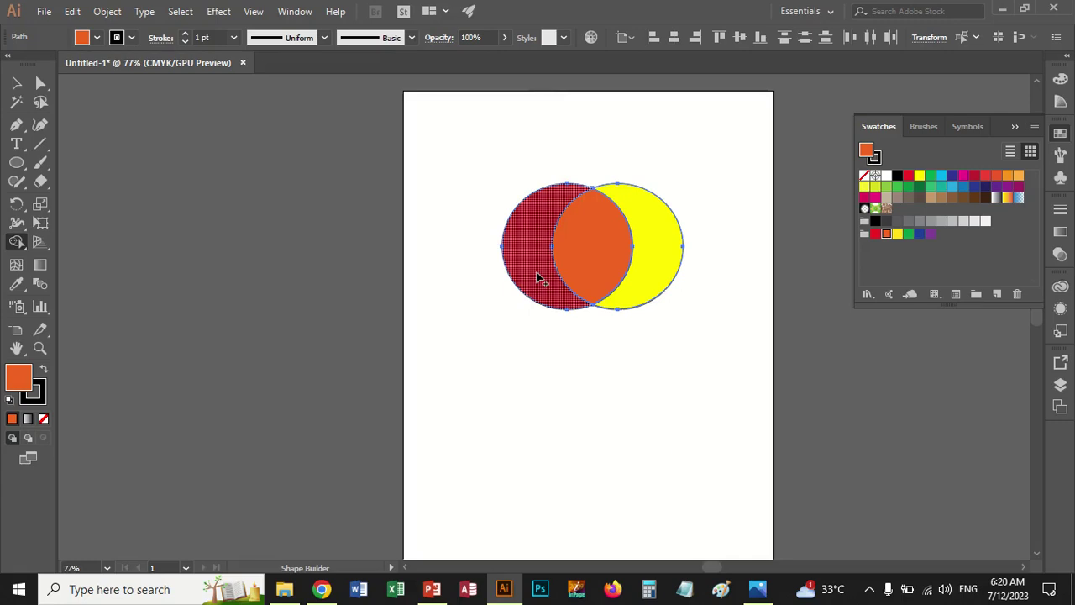
pyautogui.click(539, 277)
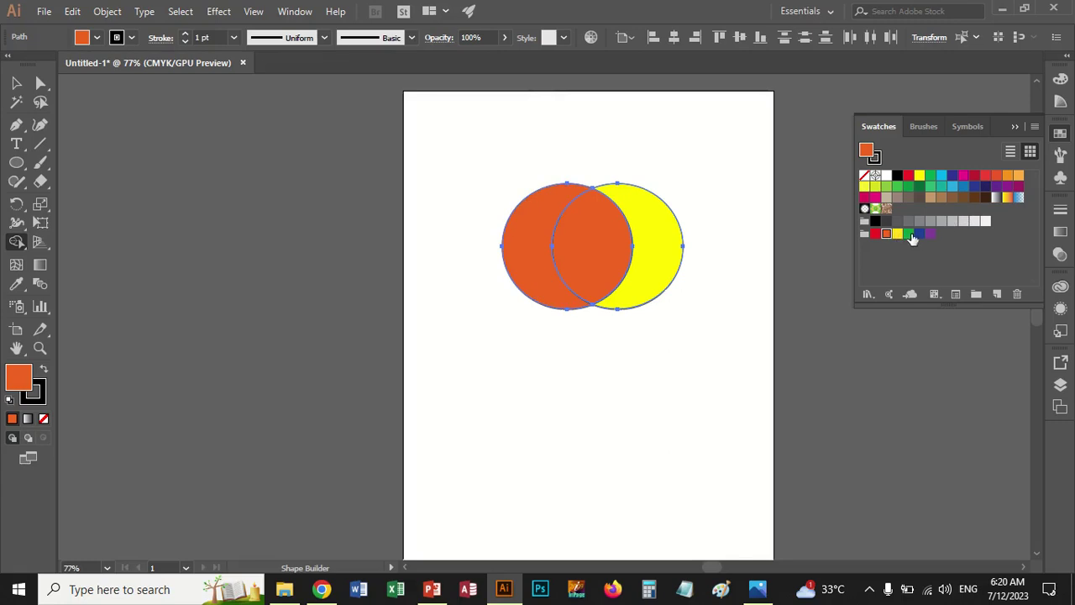
# Recolour the left crescent blue, then remove the yellow and blue crescents
pyautogui.click(920, 234)
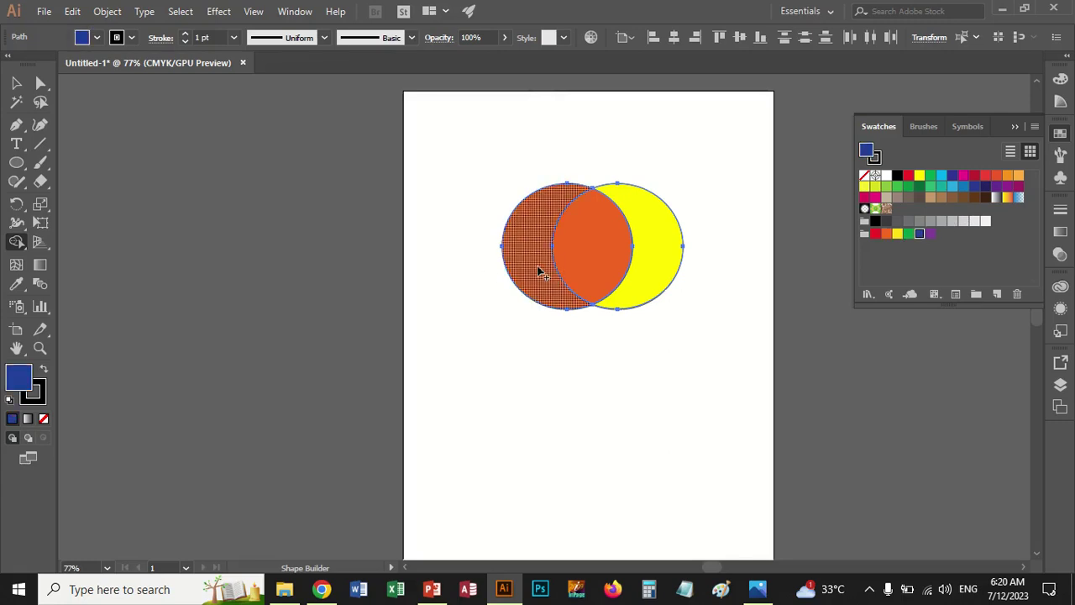
pyautogui.click(536, 271)
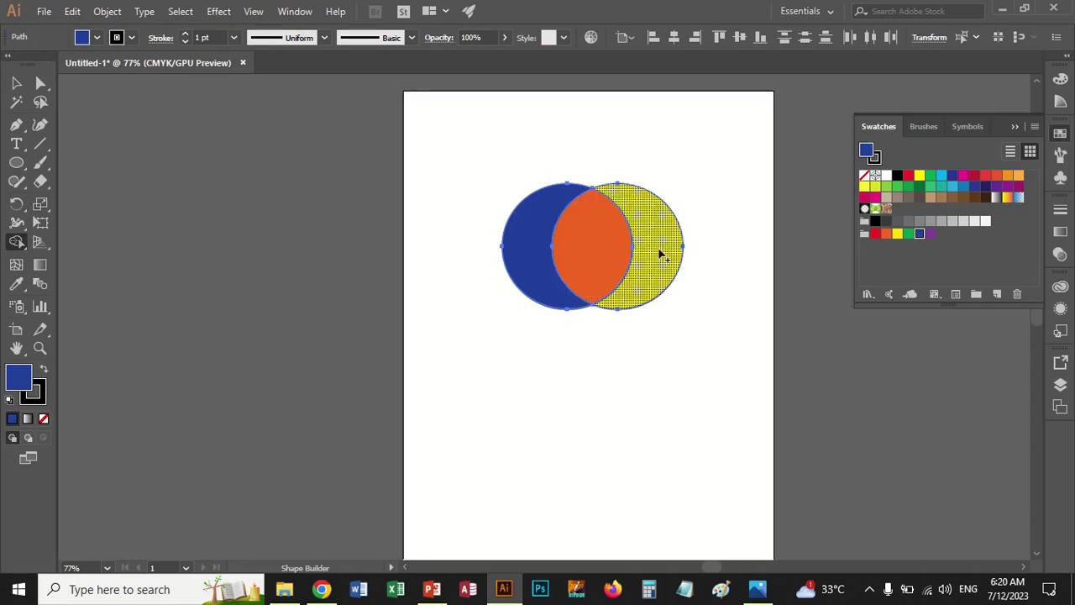
pyautogui.keyDown('alt'); pyautogui.click(660, 267); pyautogui.keyUp('alt')
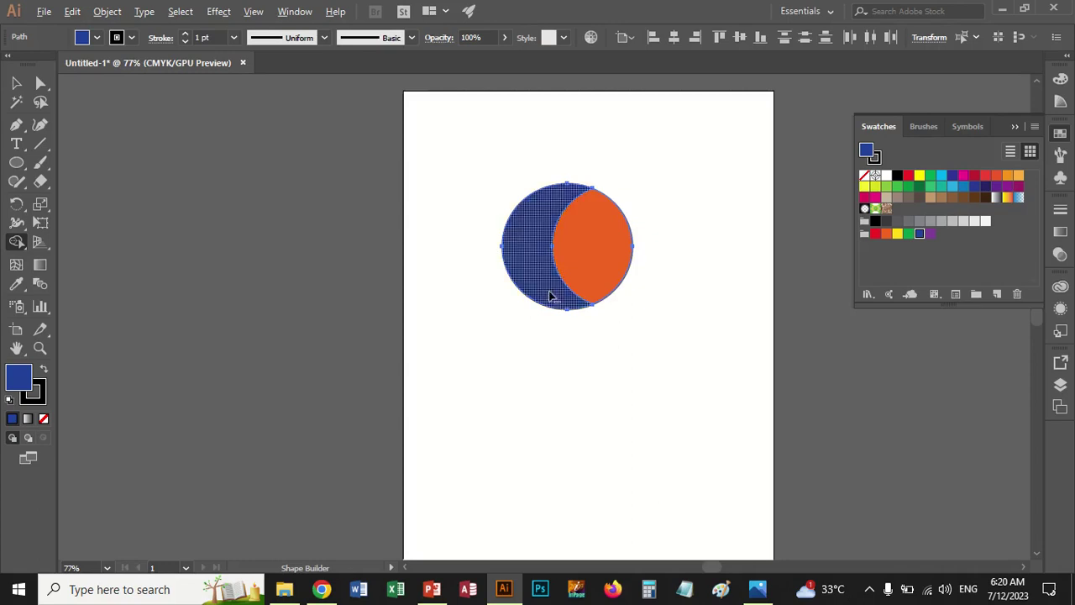
pyautogui.keyDown('alt'); pyautogui.click(548, 295); pyautogui.keyUp('alt')
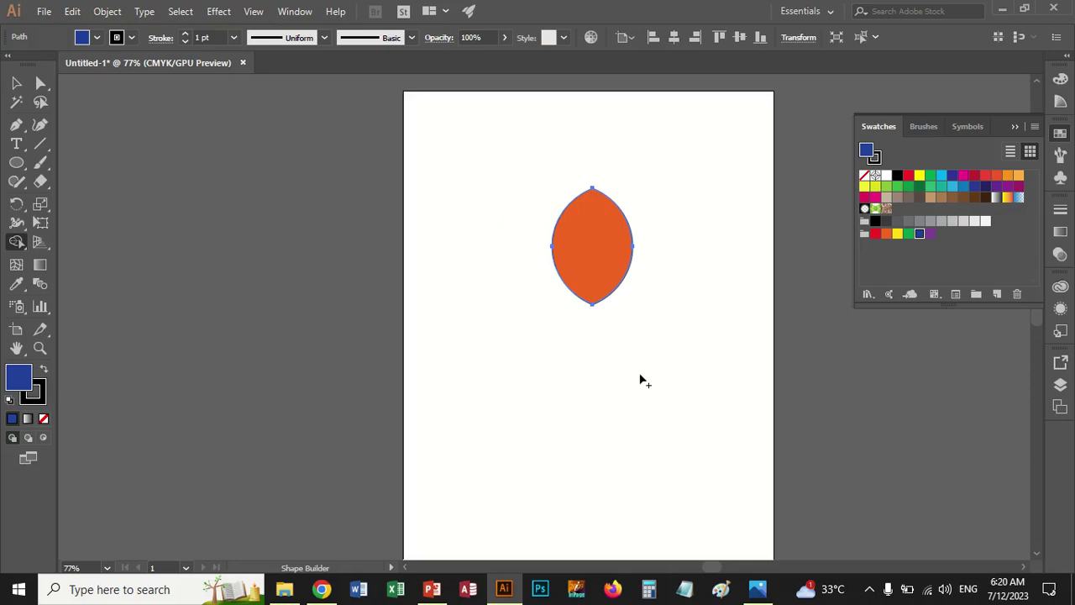
# Draw a freeform pen path forming a small triangle at the top of the shape
pyautogui.click(18, 133)
pyautogui.click(529, 169)
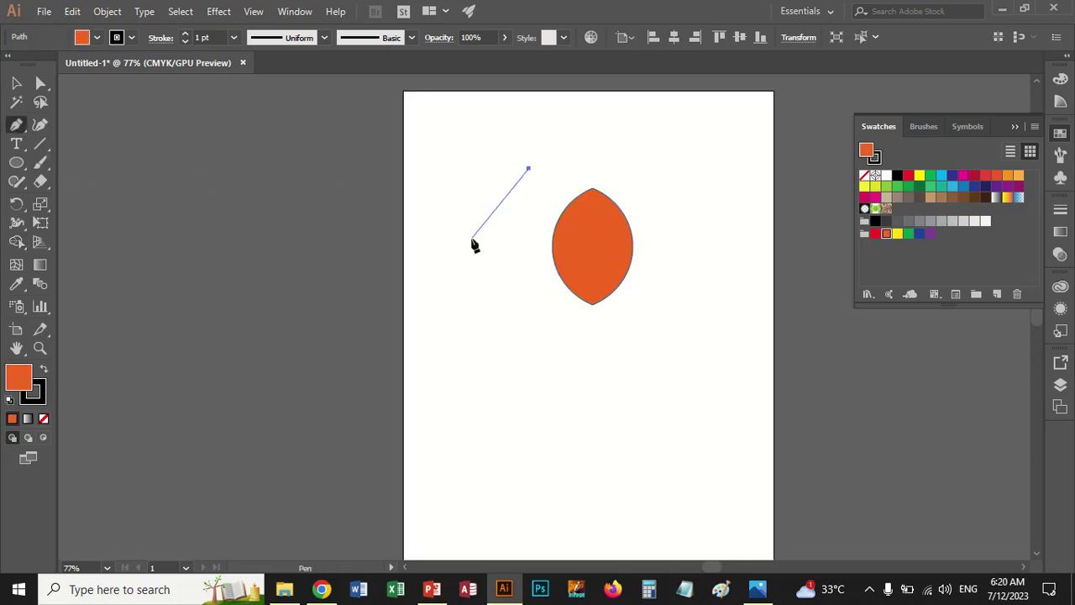
pyautogui.click(473, 239)
pyautogui.click(541, 306)
pyautogui.click(502, 178)
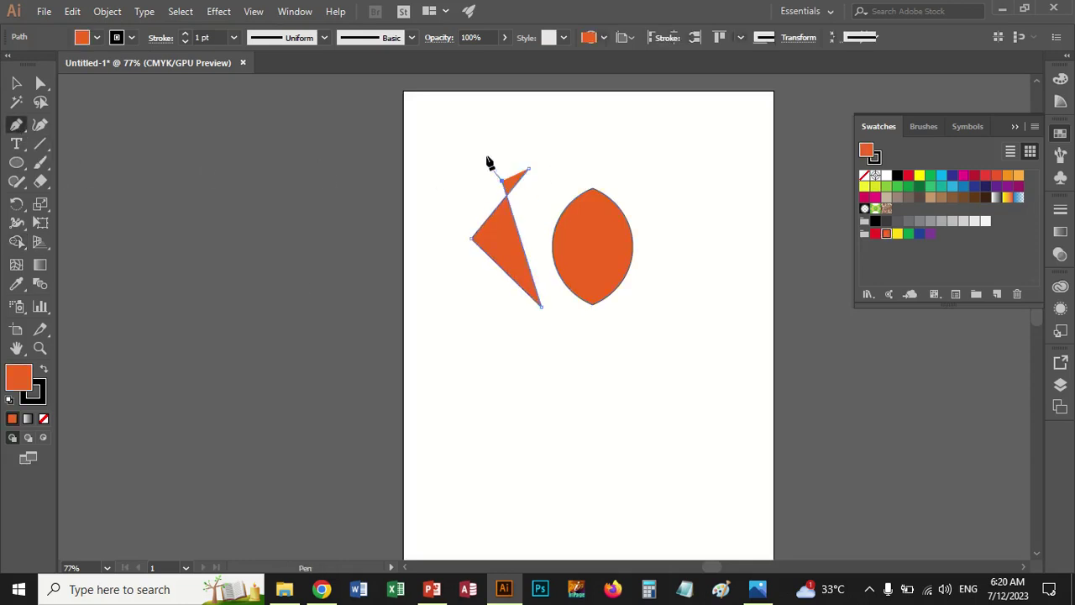
pyautogui.click(481, 151)
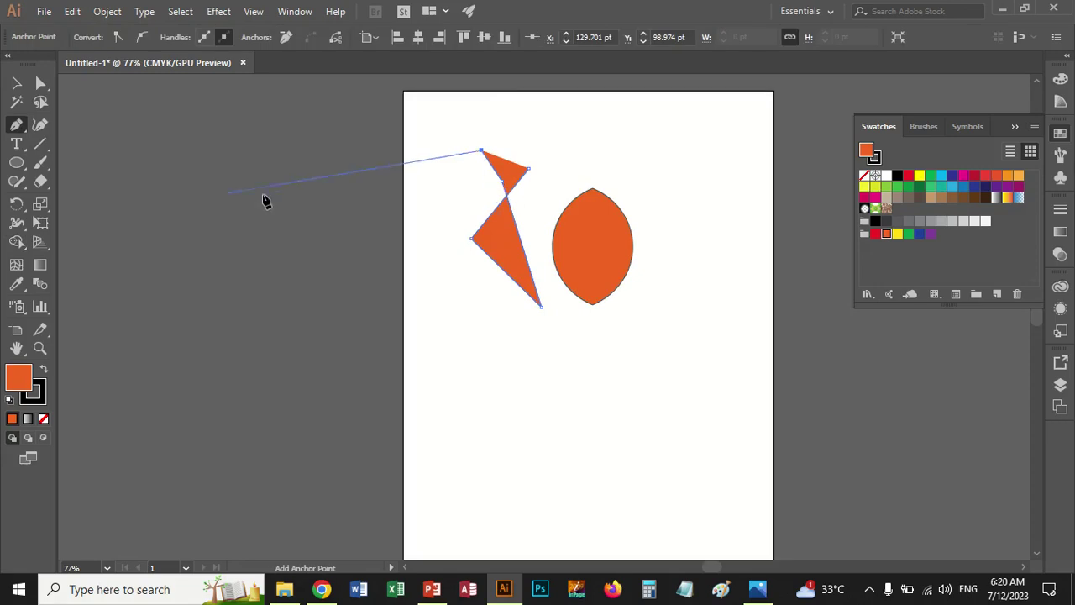
pyautogui.press('Escape')
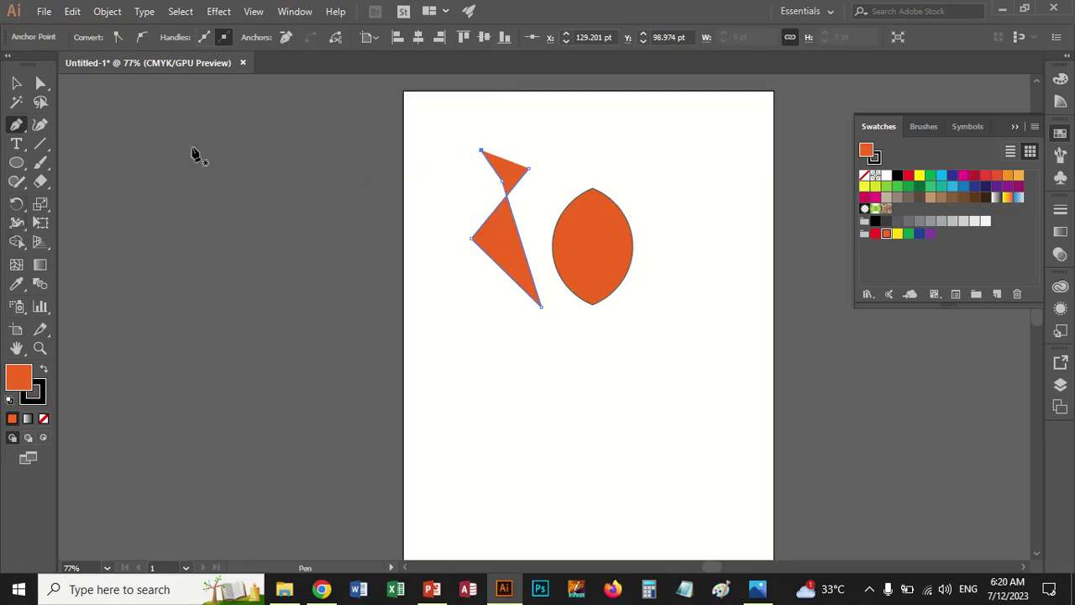
# Remove the top triangle, delete the remaining orange shapes, and return to Chrome's YouTube page
pyautogui.click(16, 241)
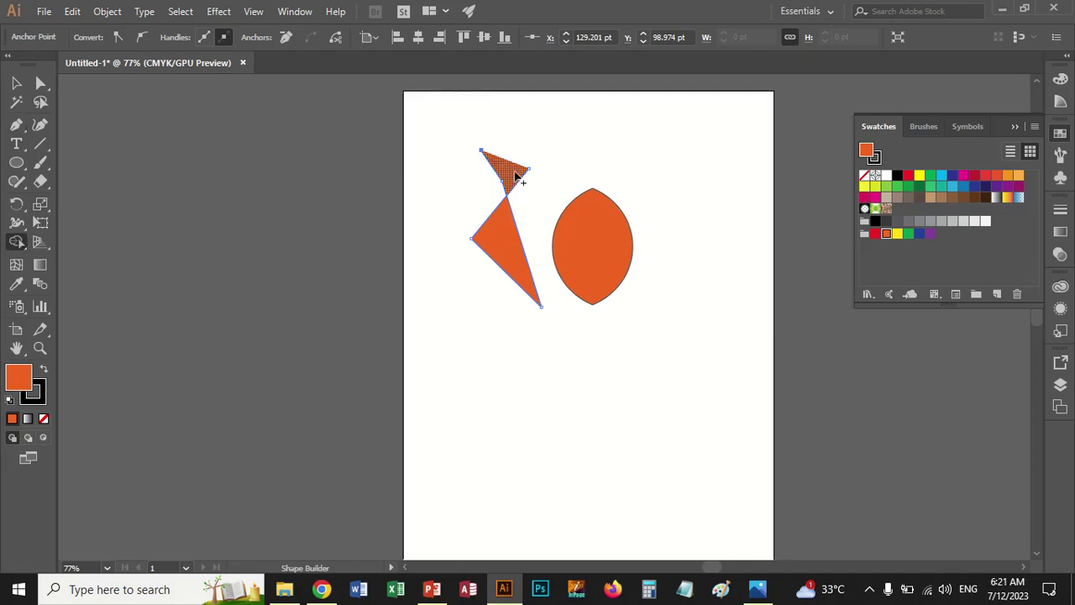
pyautogui.keyDown('alt'); pyautogui.click(515, 175); pyautogui.keyUp('alt')
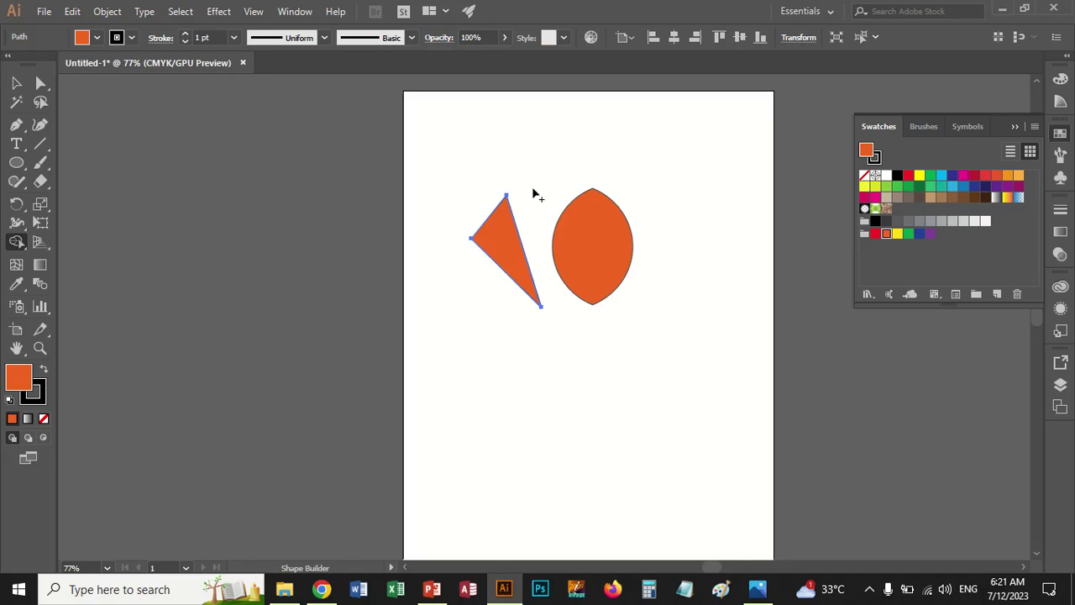
pyautogui.press('v')
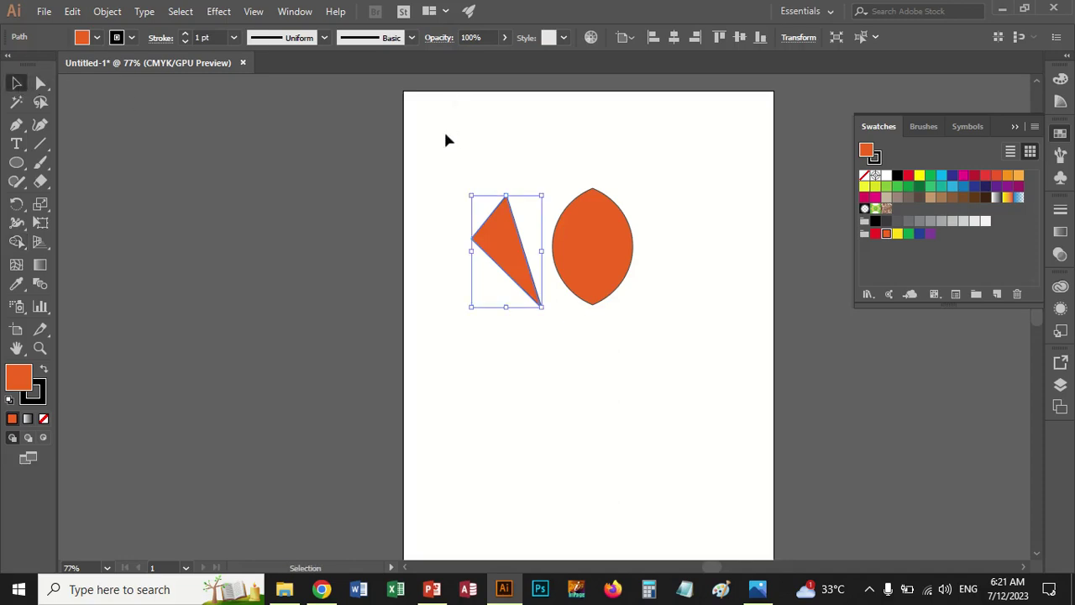
pyautogui.moveTo(446, 134); pyautogui.dragTo(670, 344)
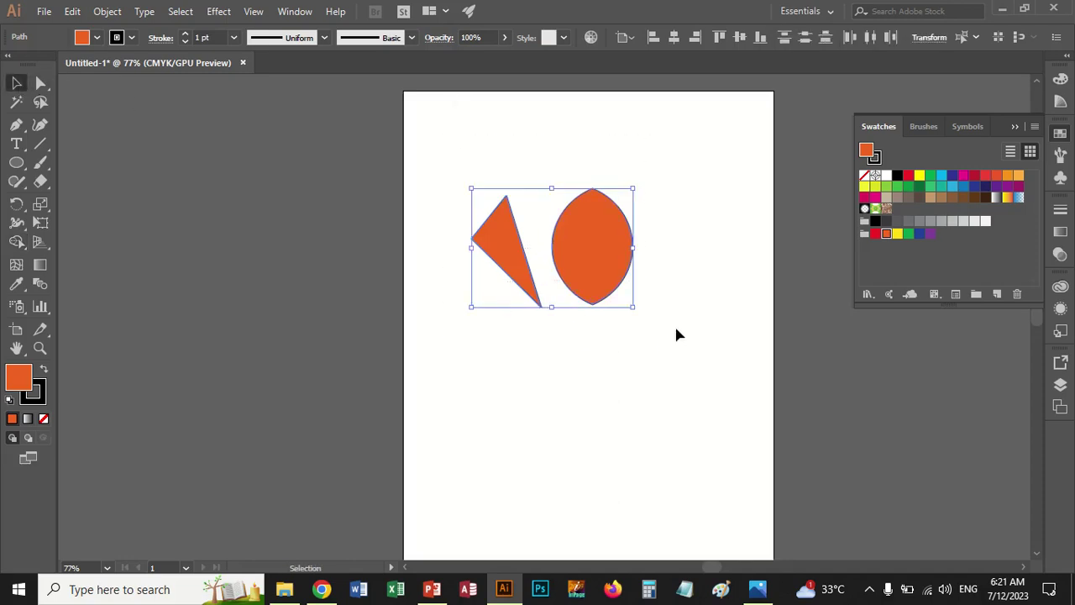
pyautogui.press('Delete')
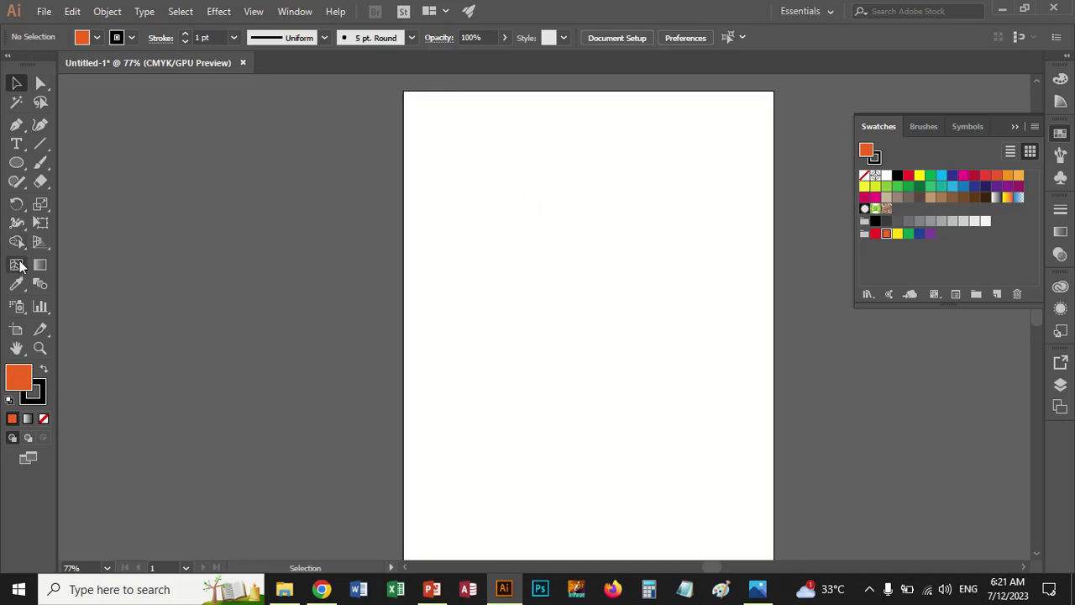
pyautogui.click(17, 242)
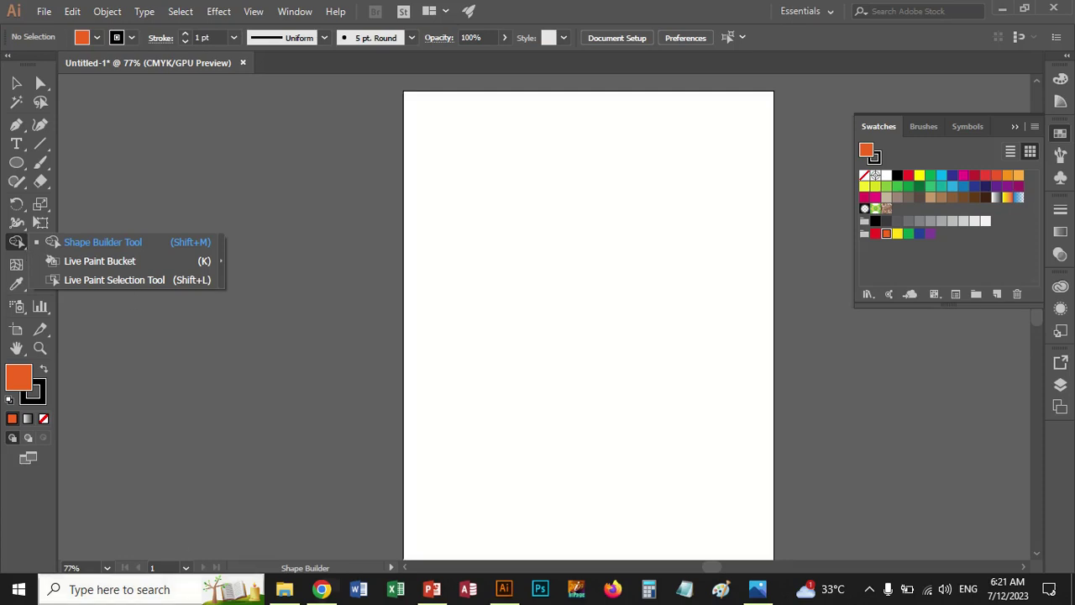
pyautogui.click(323, 595)
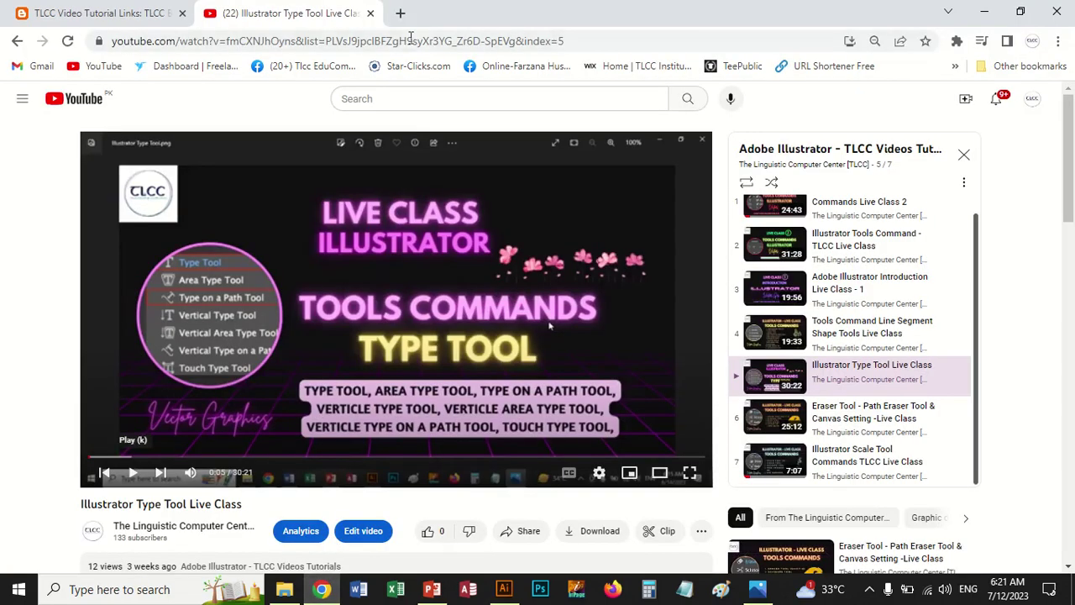
# Run a Google search for 'coloring pages' in a new tab
pyautogui.click(400, 13)
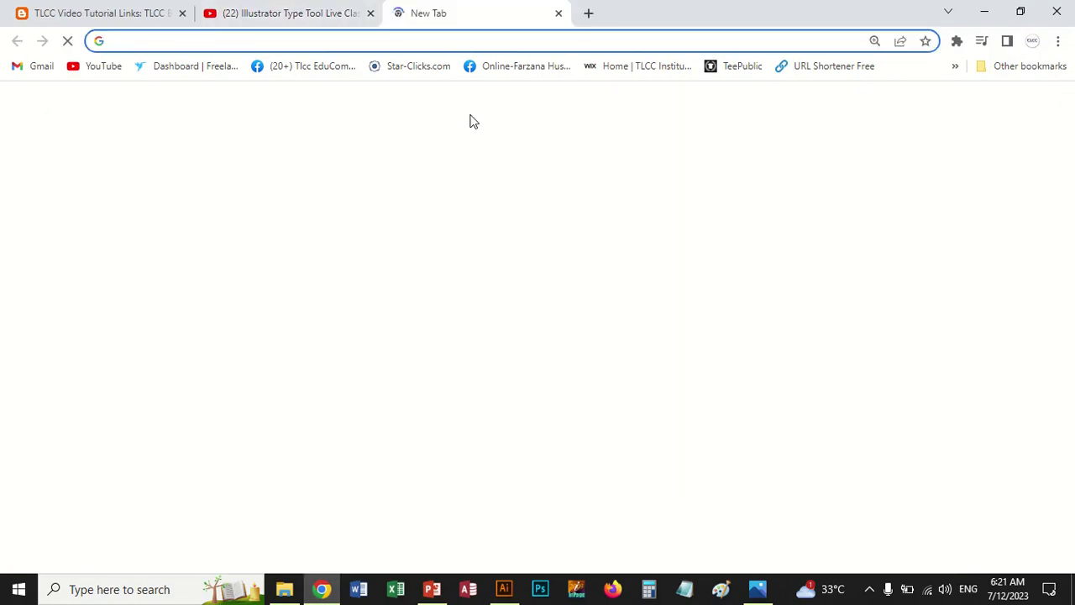
pyautogui.click(342, 359)
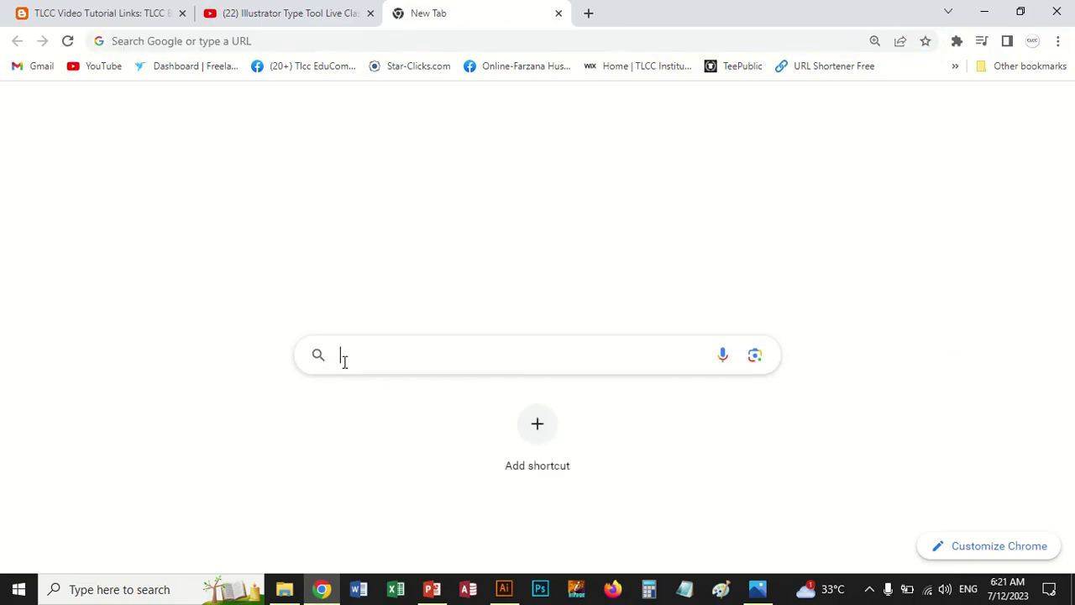
pyautogui.write('colo')
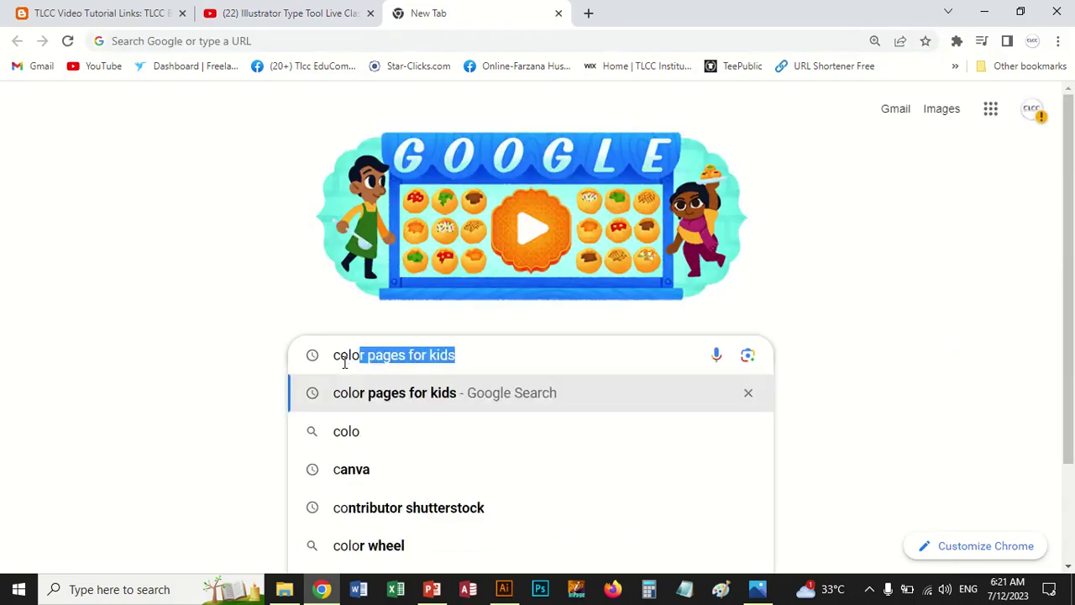
pyautogui.write('ring pa')
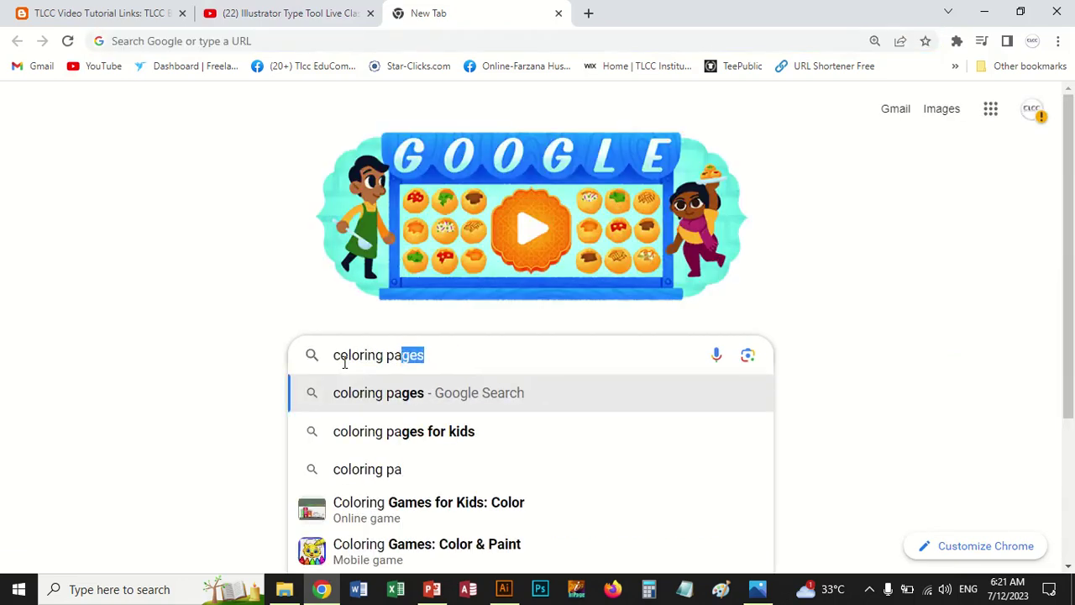
pyautogui.write('ges')
pyautogui.press('Return')
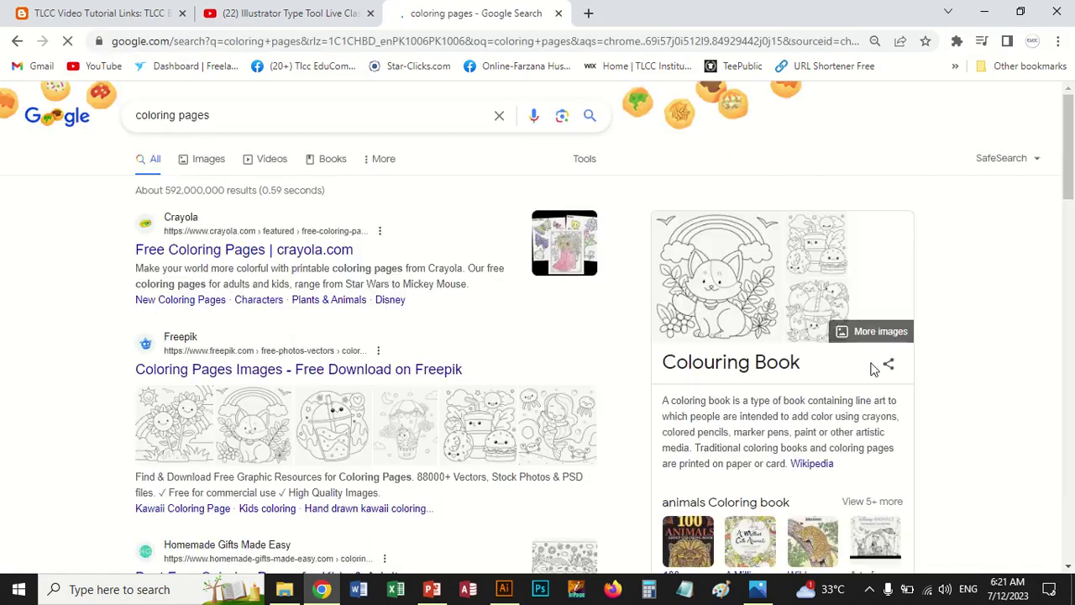
# Filter image results to Large size and preview the Vecteezy lizard coloring page
pyautogui.click(216, 160)
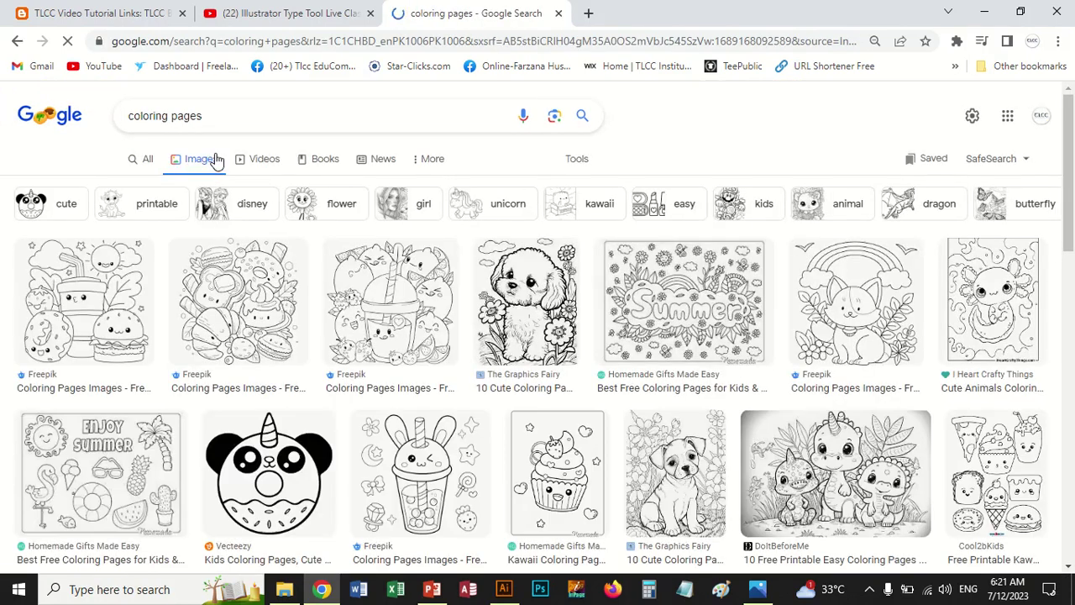
pyautogui.click(578, 162)
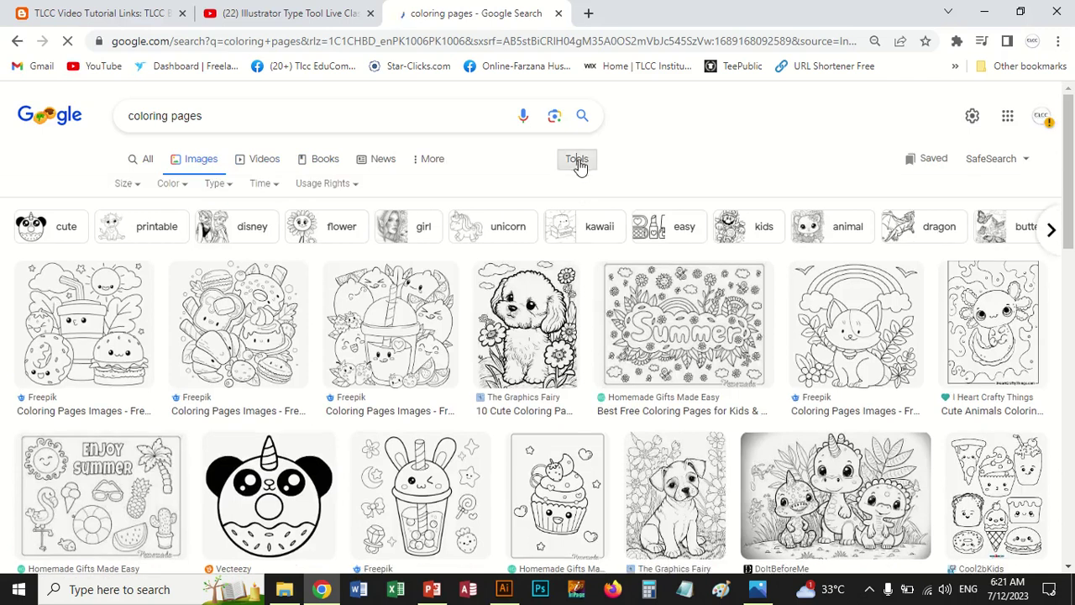
pyautogui.click(134, 186)
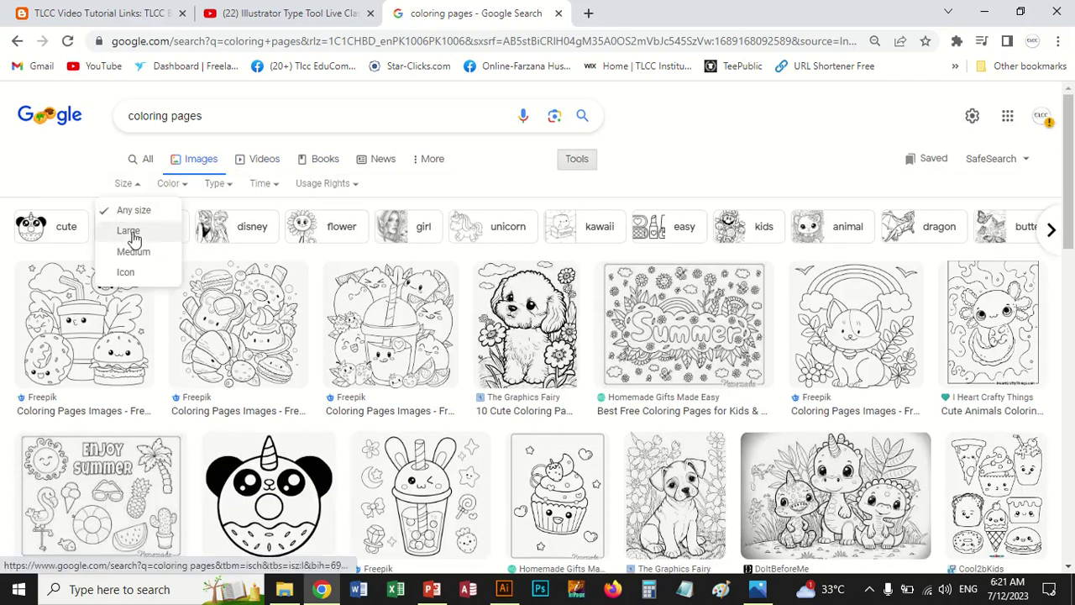
pyautogui.click(130, 232)
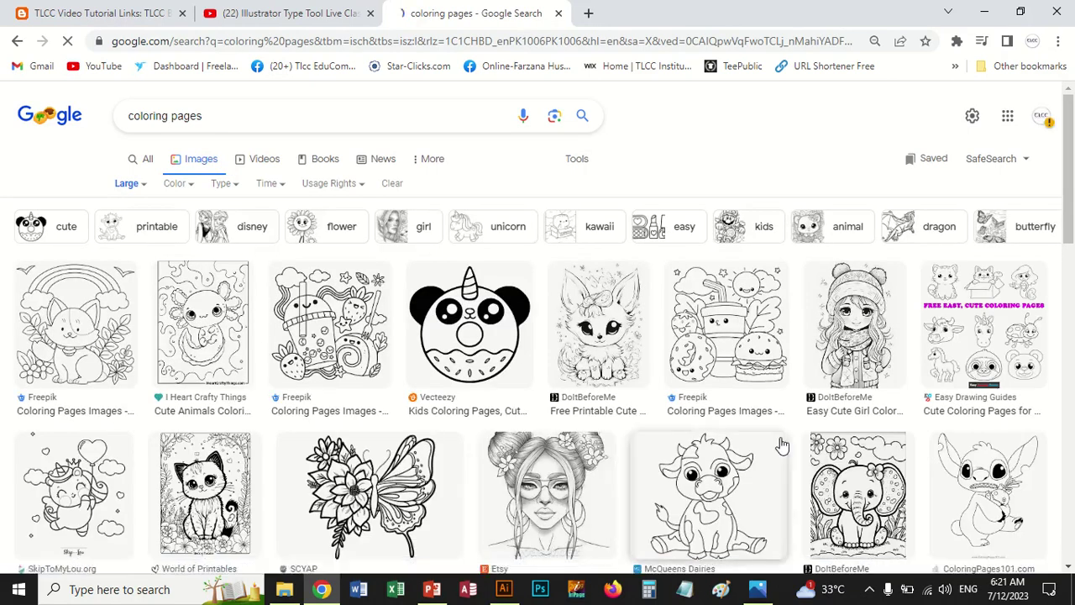
pyautogui.scroll(-2, 782, 445)
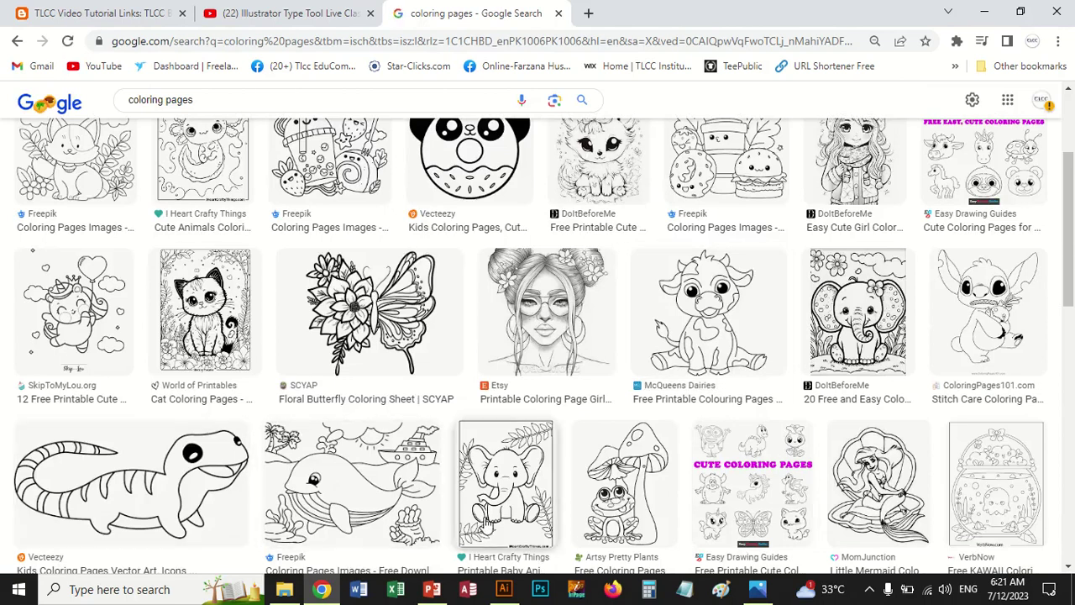
pyautogui.click(167, 496)
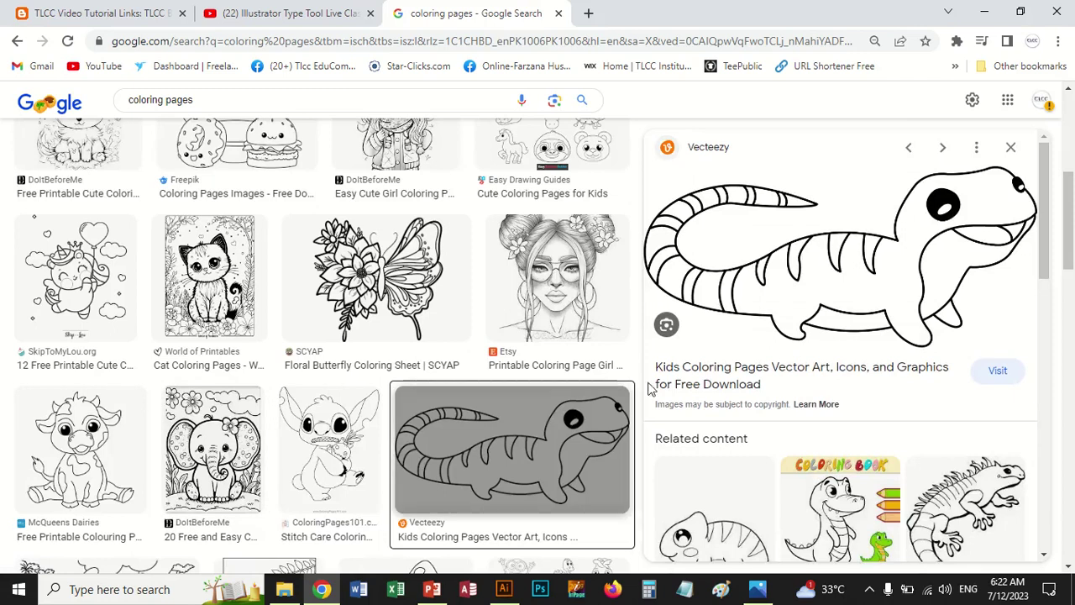
pyautogui.moveTo(840, 252)
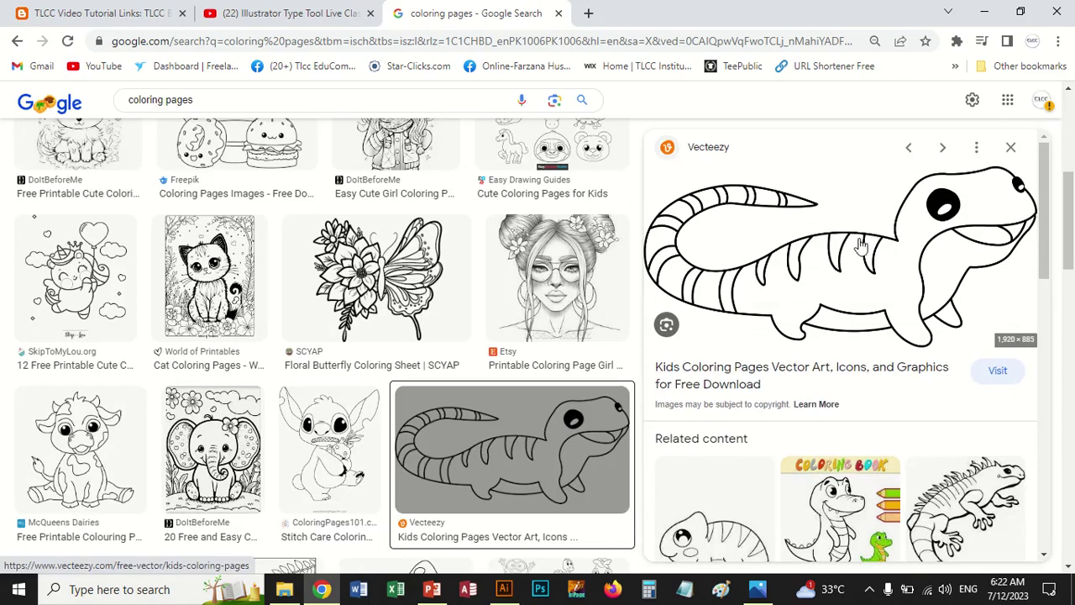
# Cancel saving the lizard preview image and copy it to the clipboard instead
pyautogui.rightClick(853, 238)
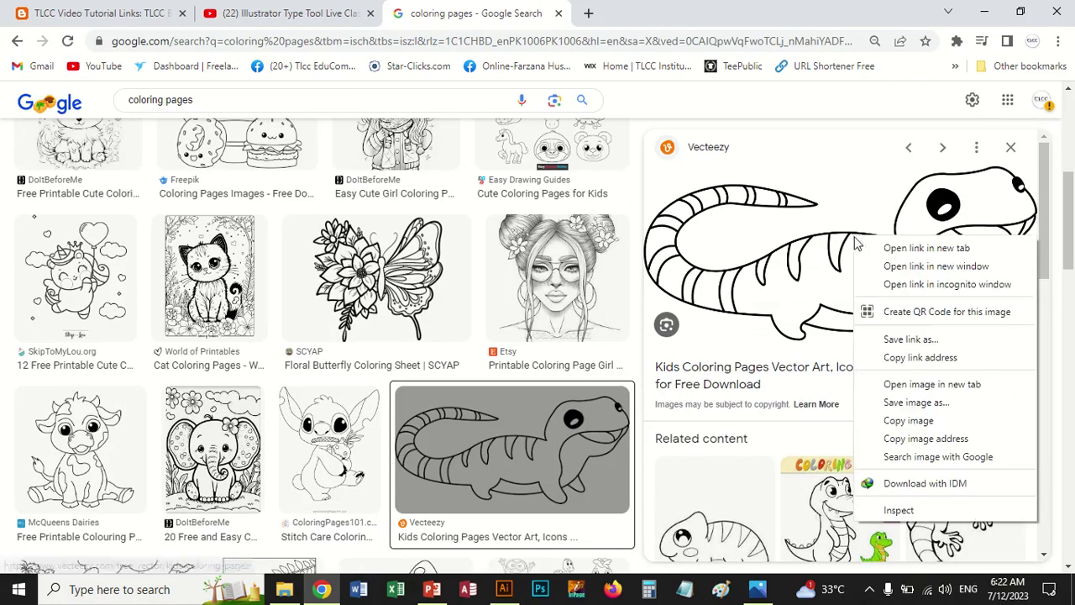
pyautogui.click(913, 403)
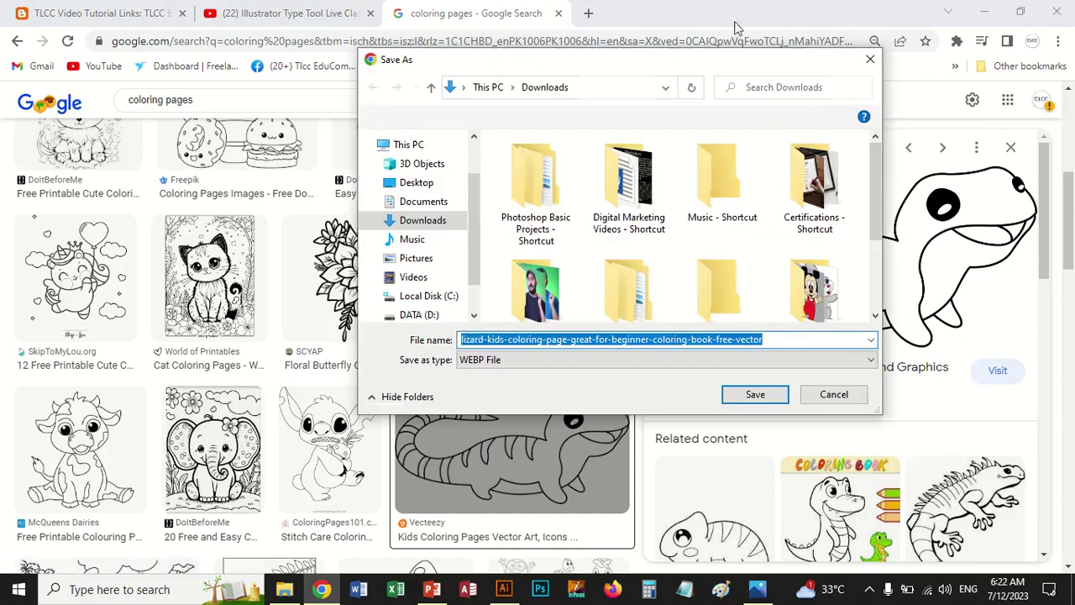
pyautogui.moveTo(719, 67); pyautogui.dragTo(437, 69)
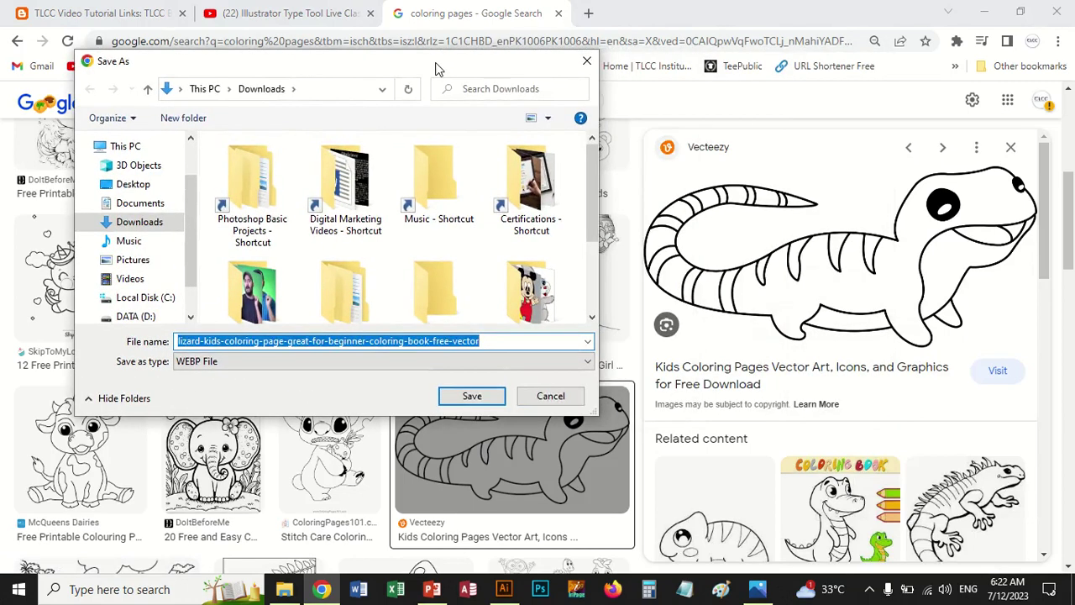
pyautogui.moveTo(436, 69); pyautogui.dragTo(660, 63)
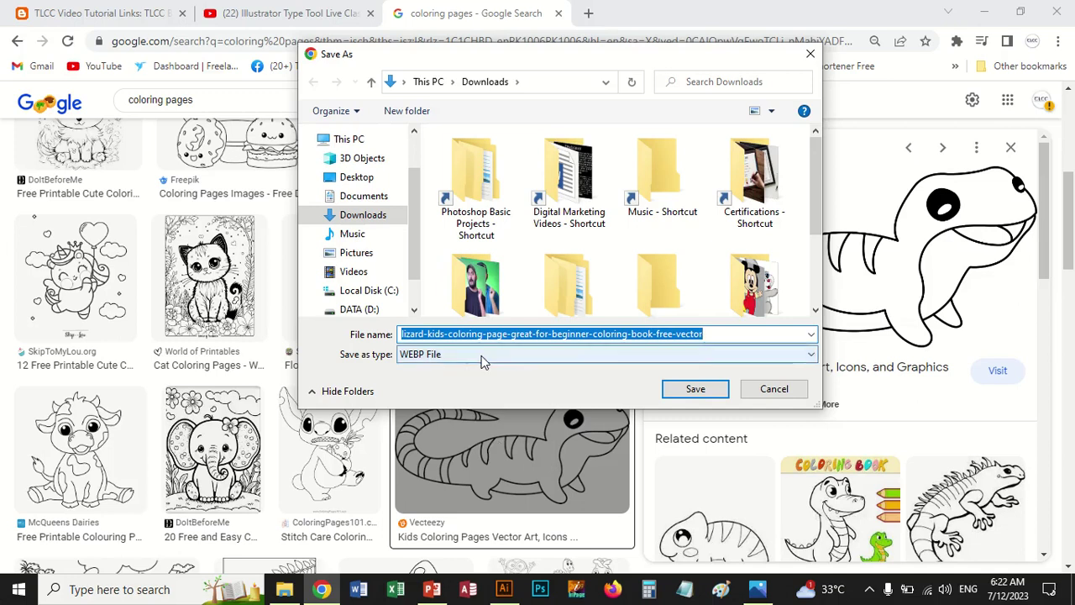
pyautogui.click(773, 388)
pyautogui.rightClick(839, 251)
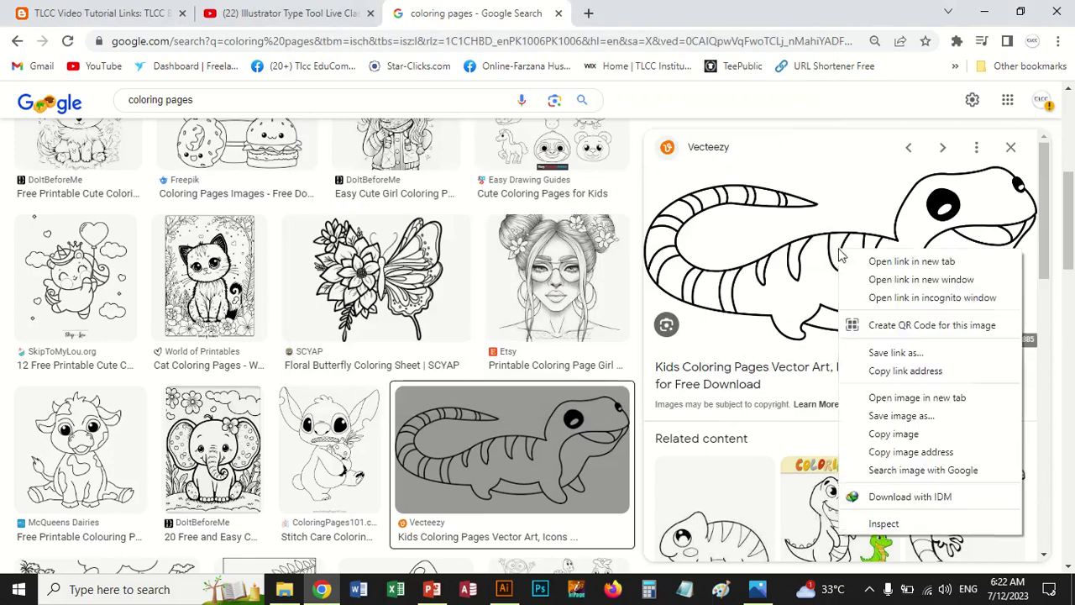
pyautogui.click(895, 434)
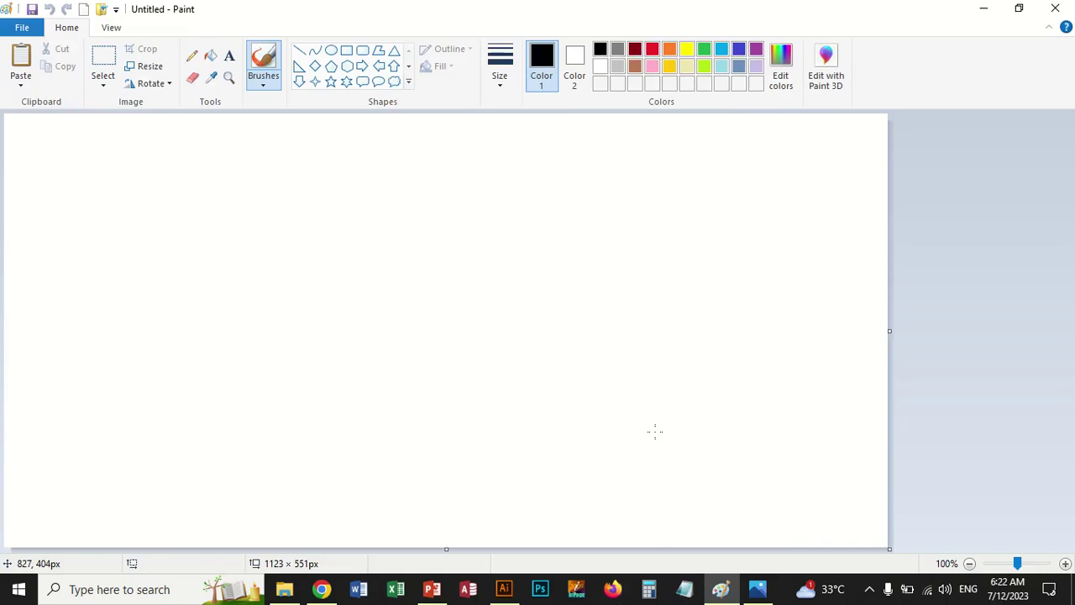
# Paste the lizard drawing onto the Paint canvas and nudge it into place
pyautogui.hotkey('ctrl', 'v')
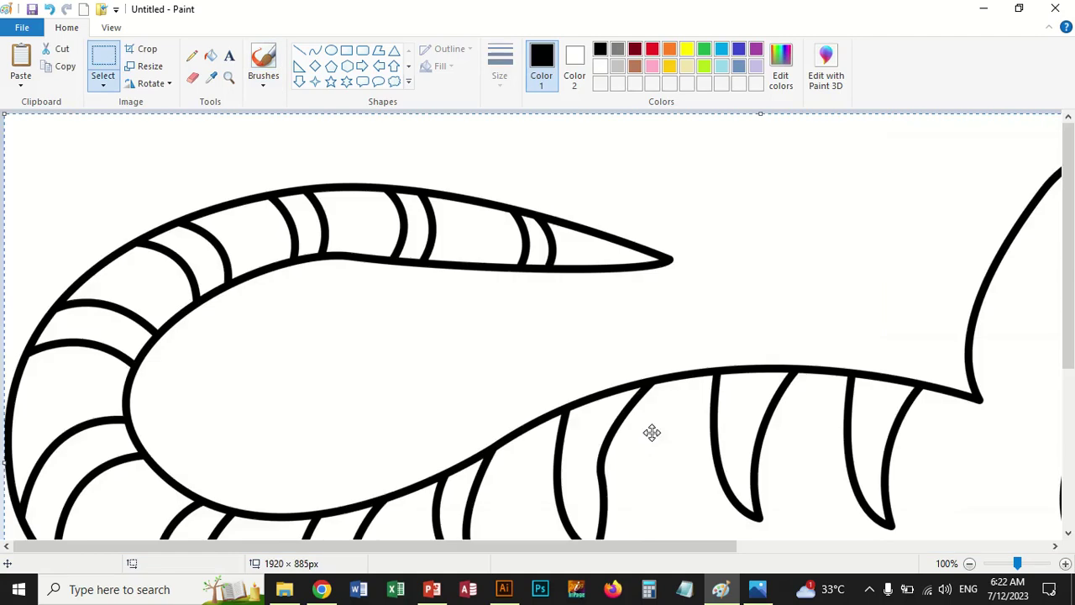
pyautogui.moveTo(805, 424); pyautogui.dragTo(801, 425)
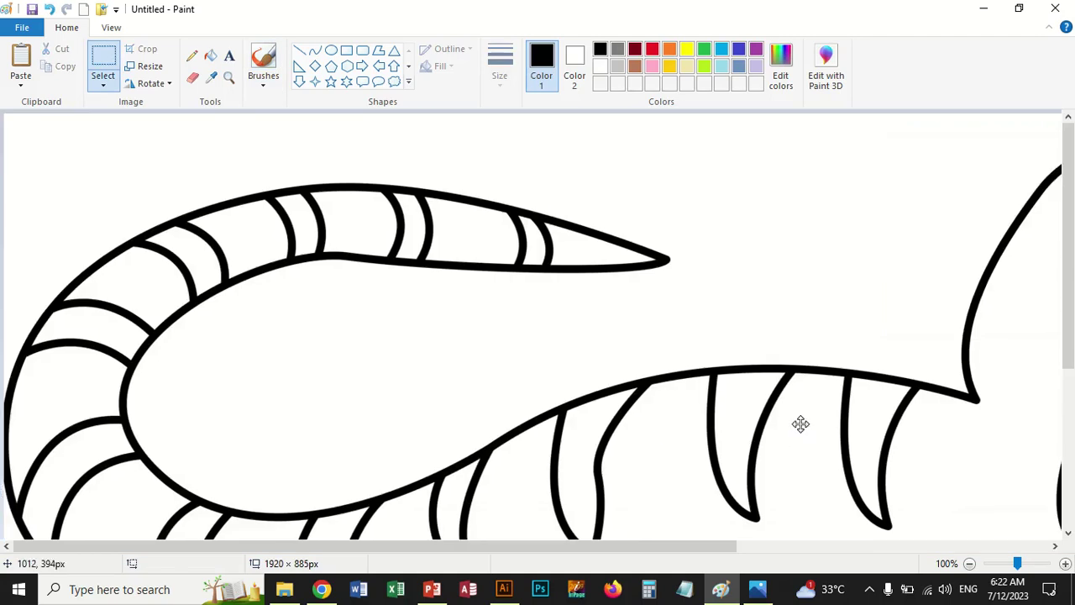
pyautogui.moveTo(530, 325); pyautogui.dragTo(537, 321)
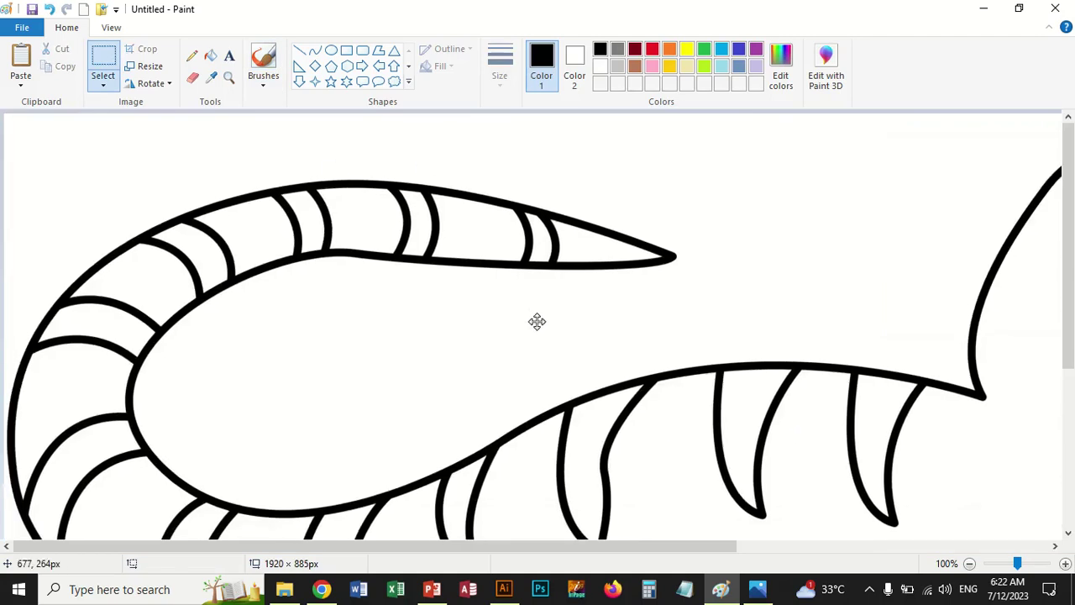
pyautogui.scroll(-1, 542, 328)
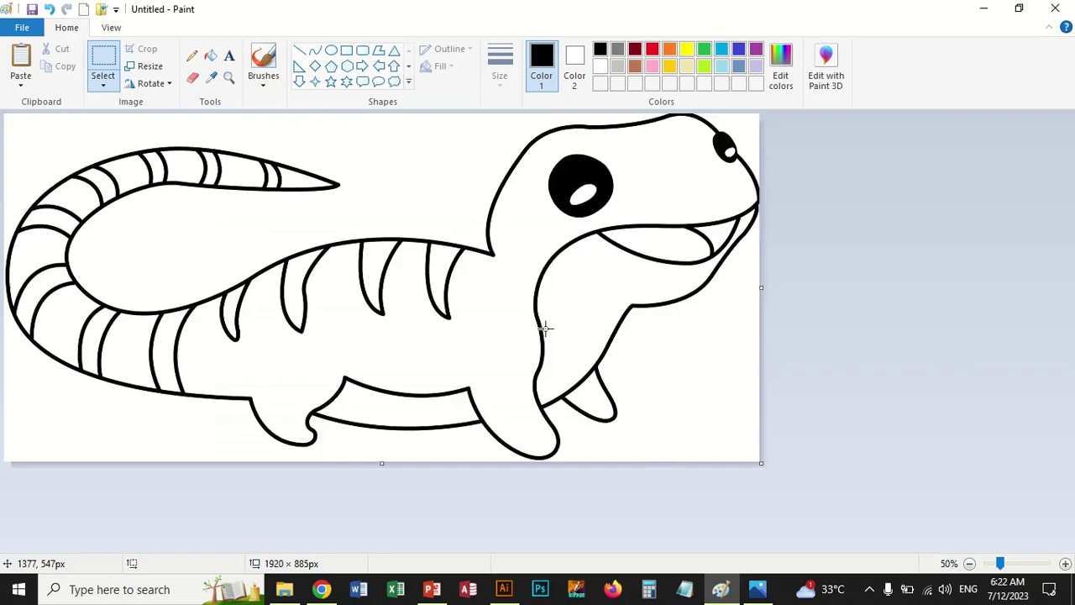
pyautogui.scroll(-1, 546, 335)
pyautogui.scroll(1, 546, 336)
# Save the drawing as 'crocodile' PNG and minimize Paint
pyautogui.click(32, 10)
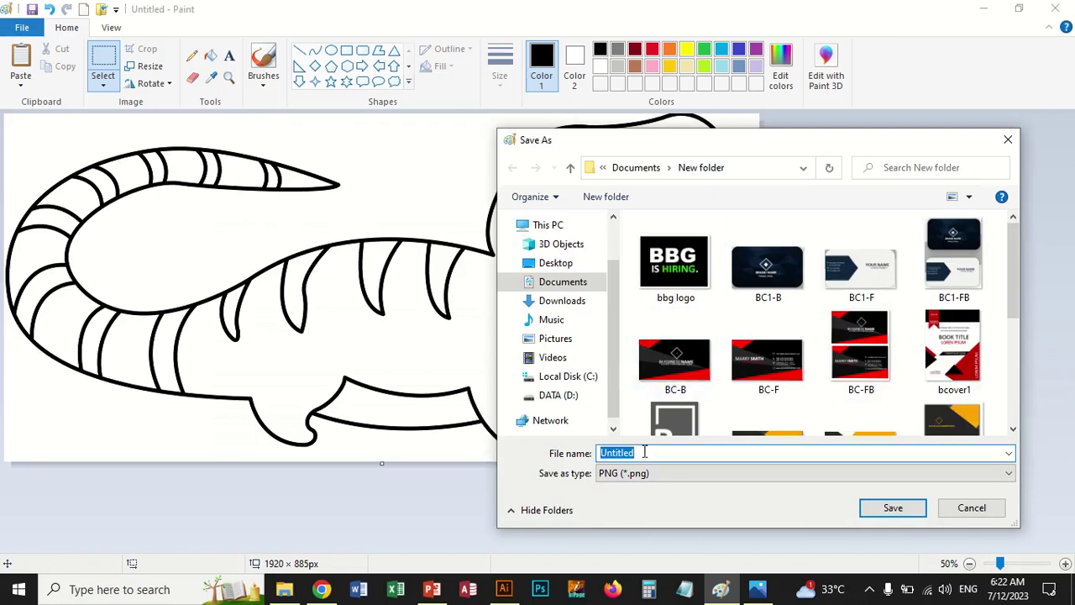
pyautogui.write('crocodile')
pyautogui.press('Return')
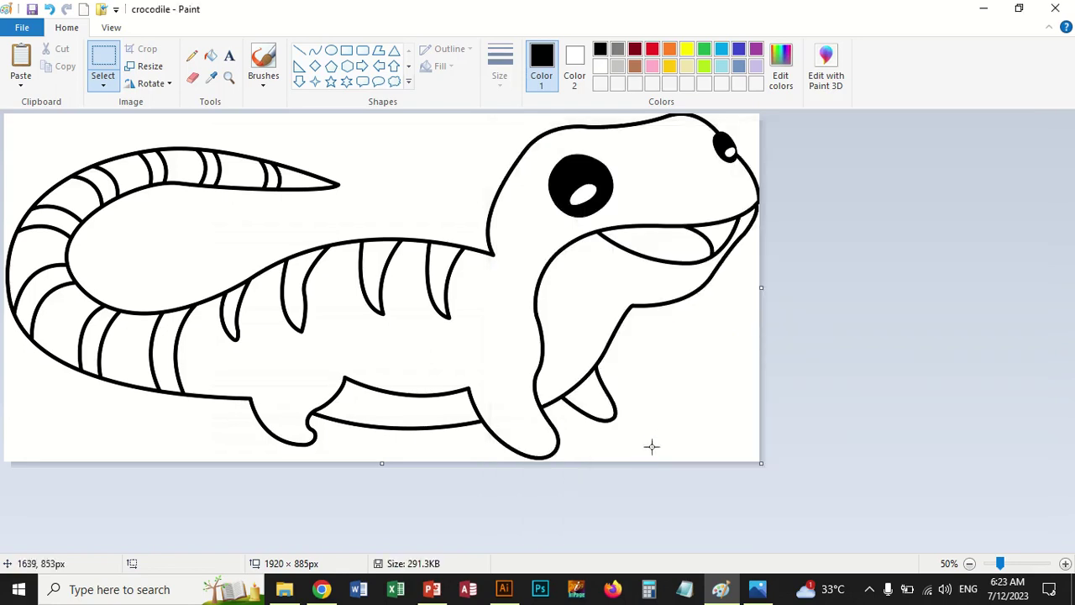
pyautogui.click(1055, 8)
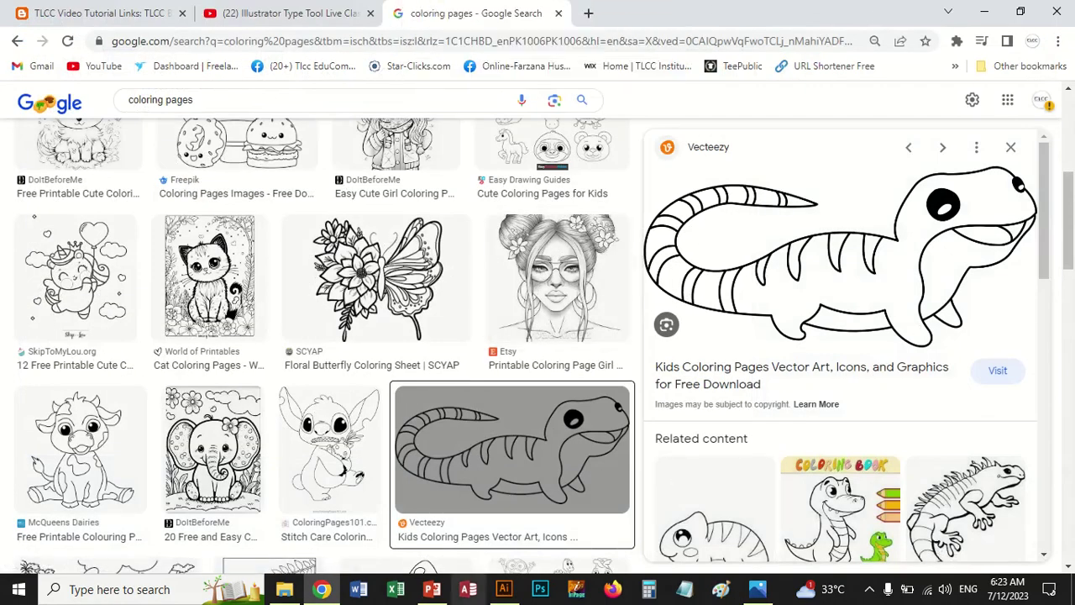
# Place the 'crocodile' image from Documents > New folder into the Illustrator document
pyautogui.click(504, 589)
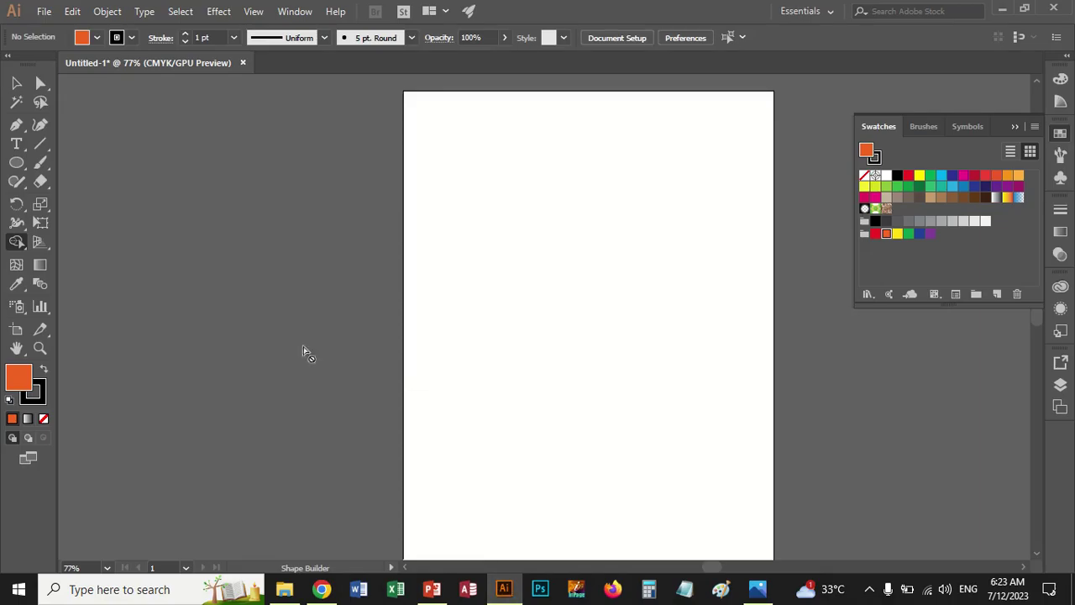
pyautogui.click(44, 11)
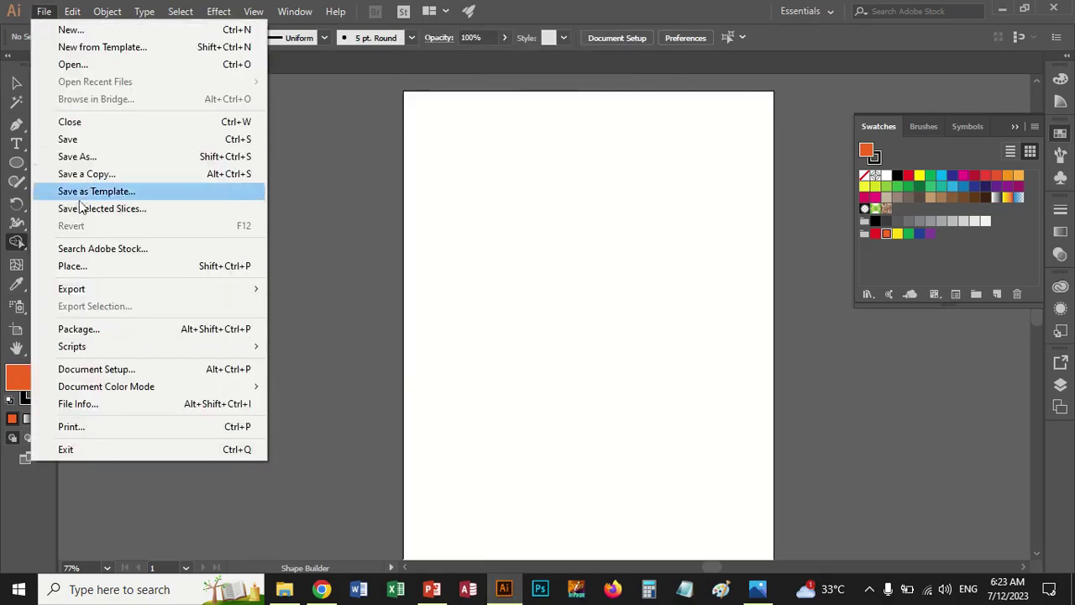
pyautogui.click(76, 266)
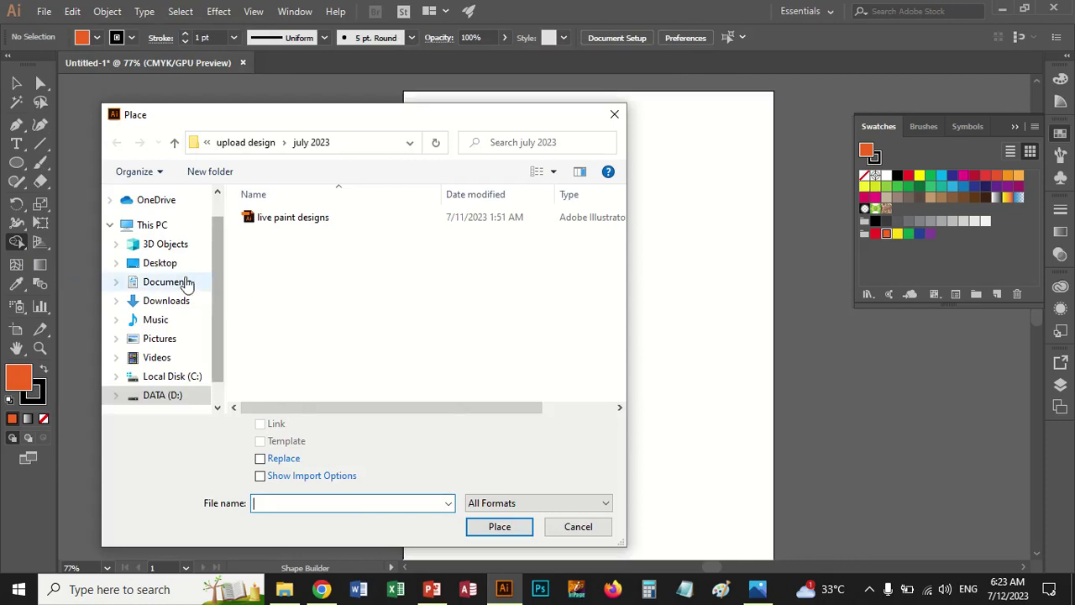
pyautogui.click(186, 283)
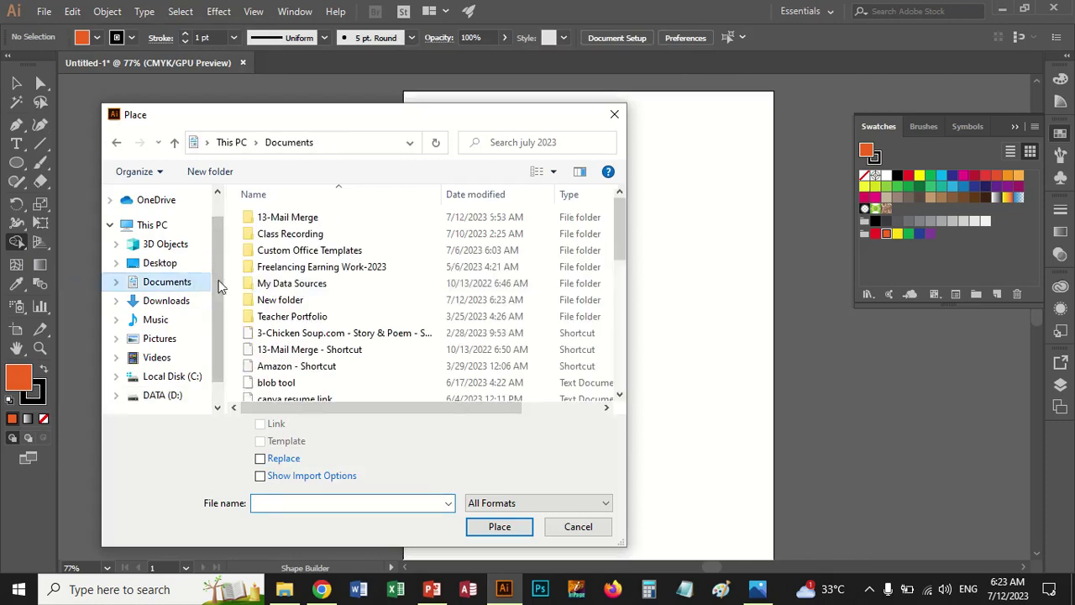
pyautogui.doubleClick(308, 300)
pyautogui.scroll(-3, 491, 315)
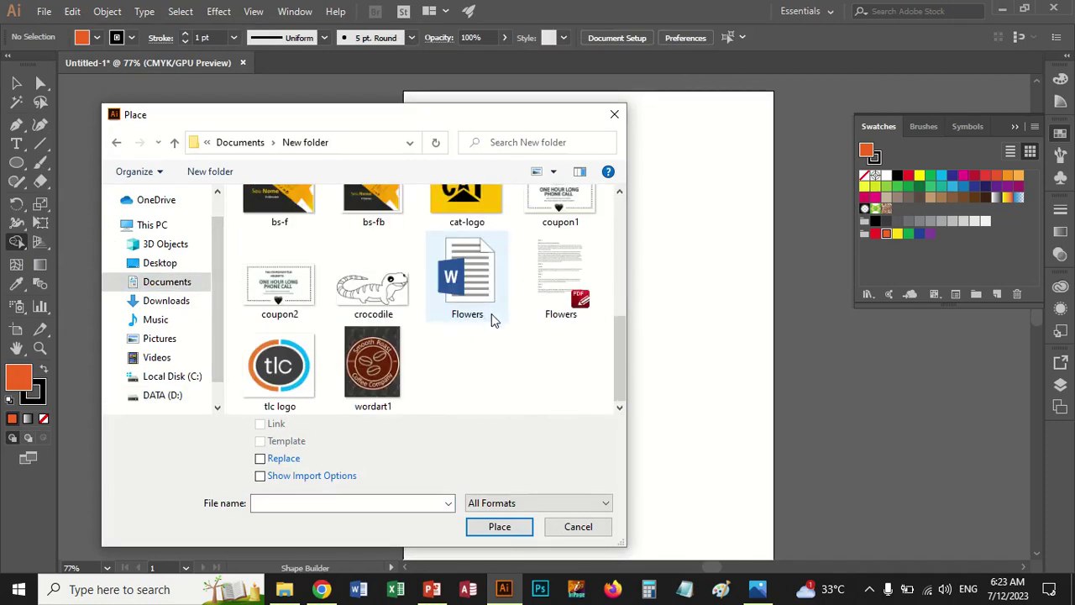
pyautogui.click(373, 294)
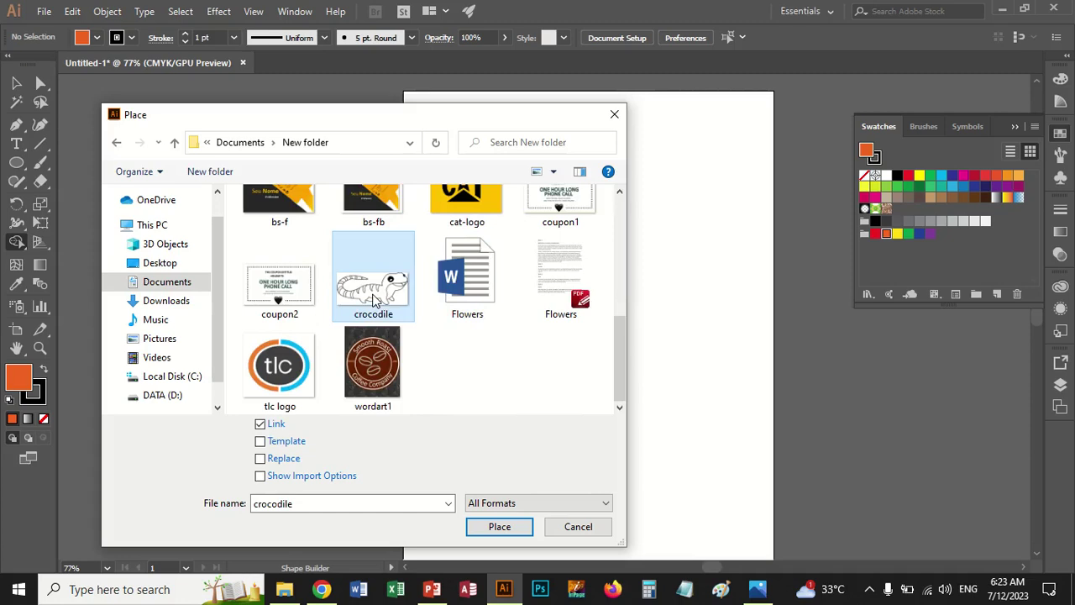
pyautogui.doubleClick(375, 300)
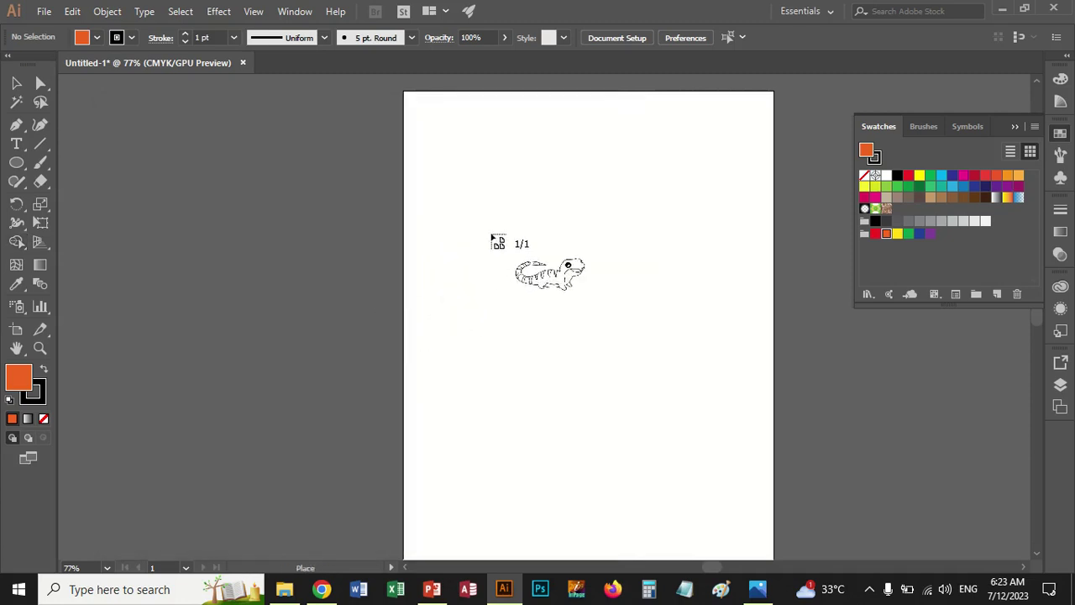
# Place crocodile.png on the upper artboard, embed it, and nudge it slightly left
pyautogui.moveTo(465, 205); pyautogui.dragTo(707, 378)
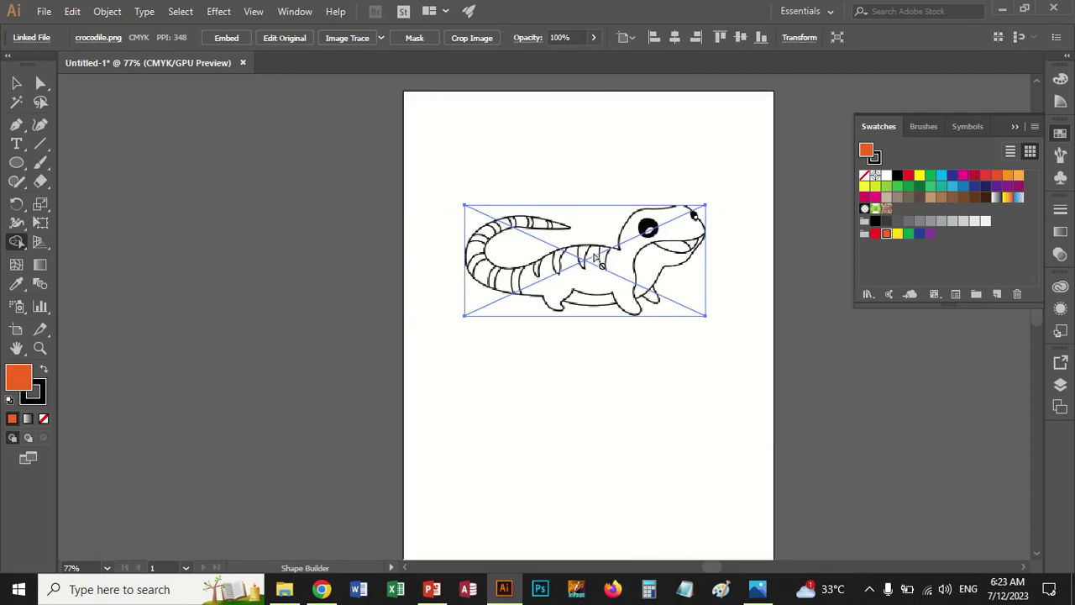
pyautogui.click(17, 84)
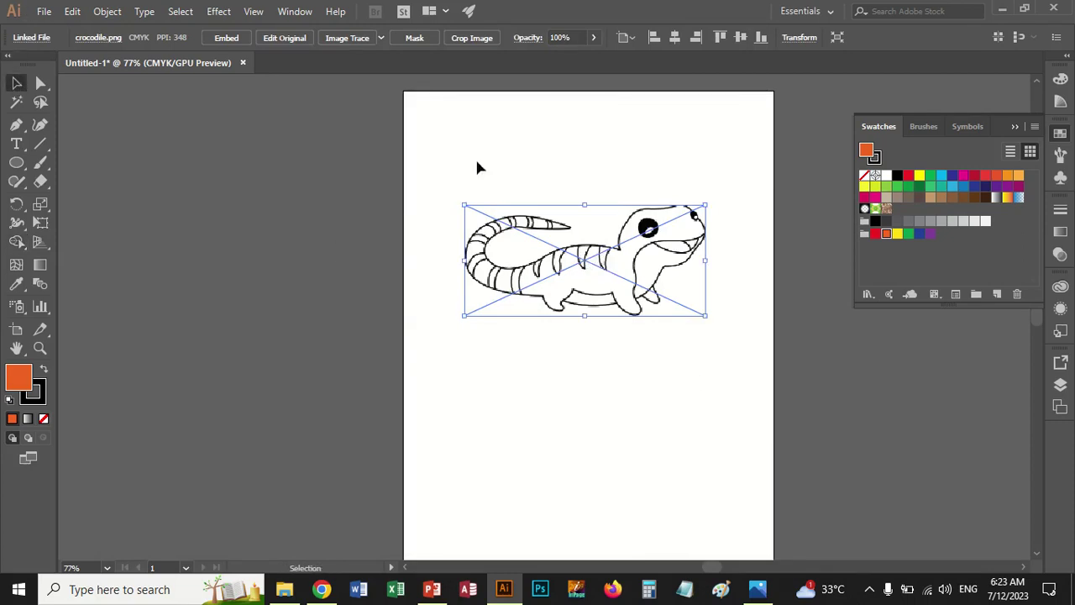
pyautogui.click(226, 37)
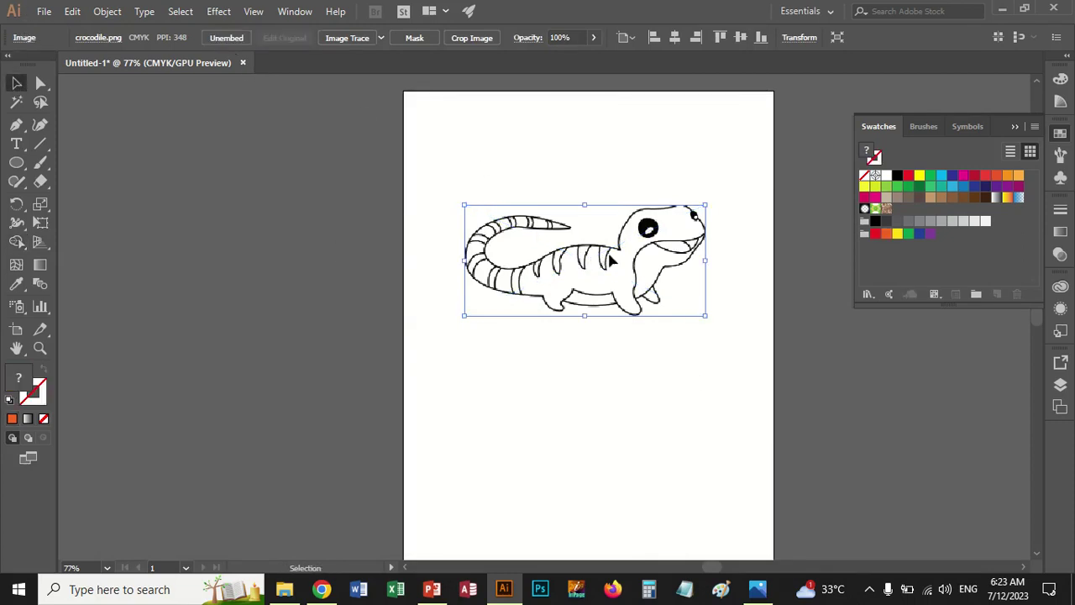
pyautogui.moveTo(640, 298); pyautogui.dragTo(623, 300)
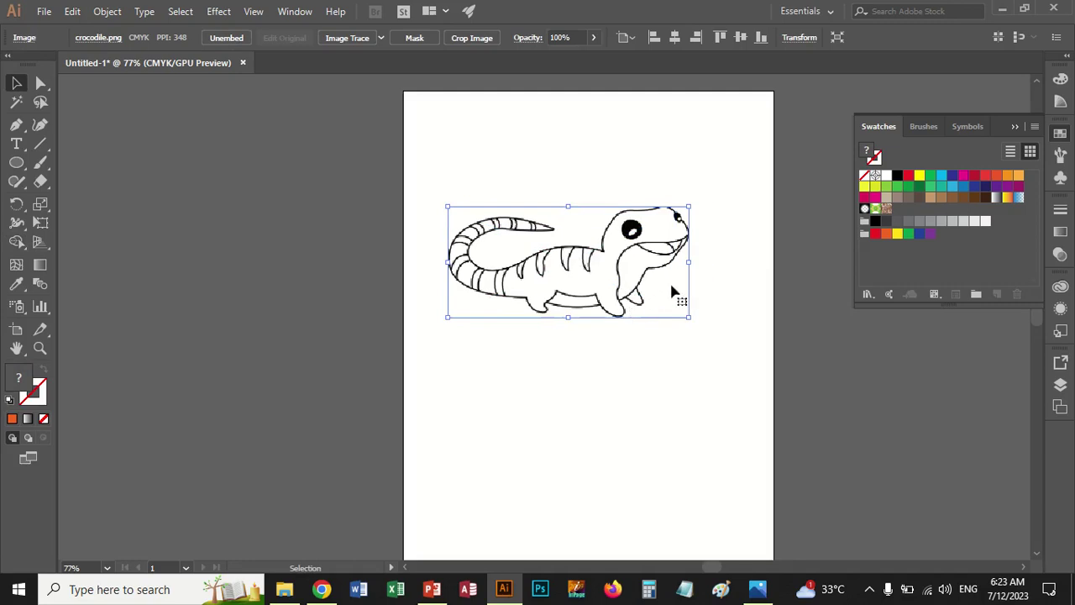
# Scroll the view to the lizard and collapse the Swatches panel
pyautogui.hscroll(-2, 686, 277)
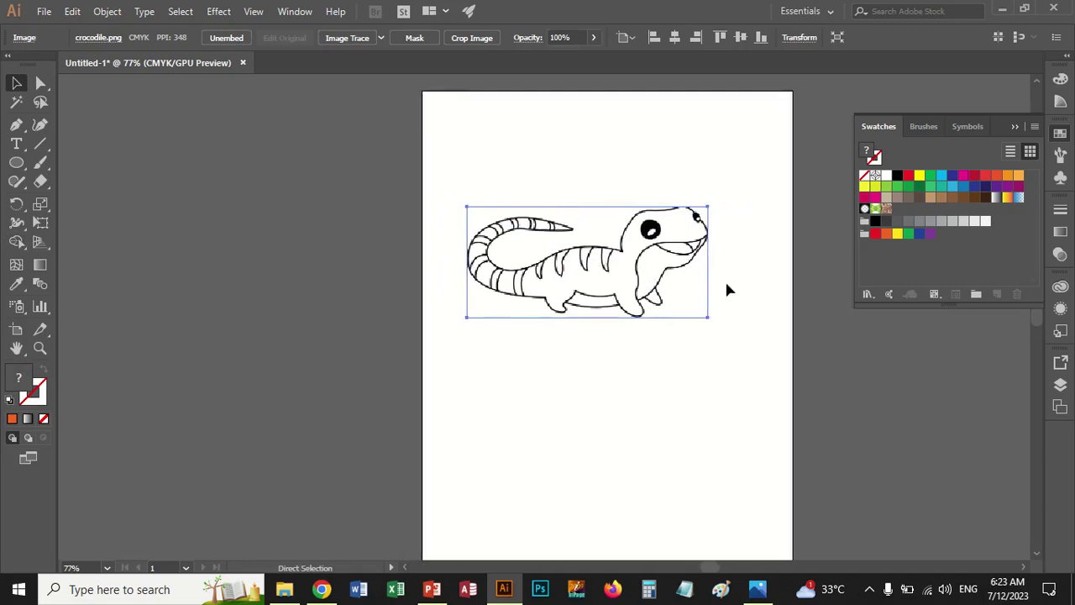
pyautogui.scroll(1, 723, 280)
pyautogui.scroll(1, 722, 281)
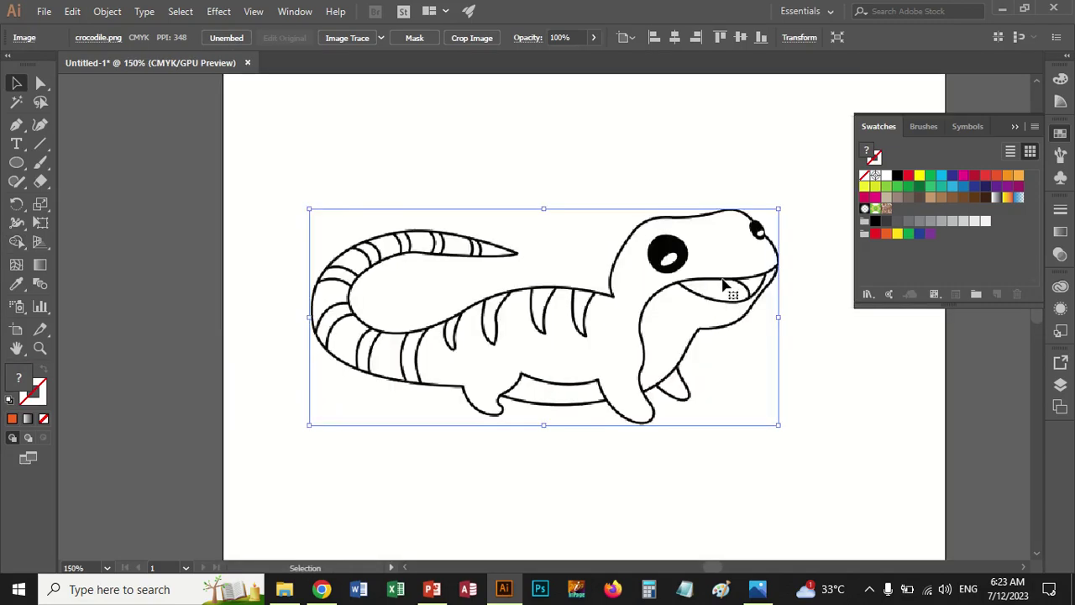
pyautogui.scroll(1, 723, 284)
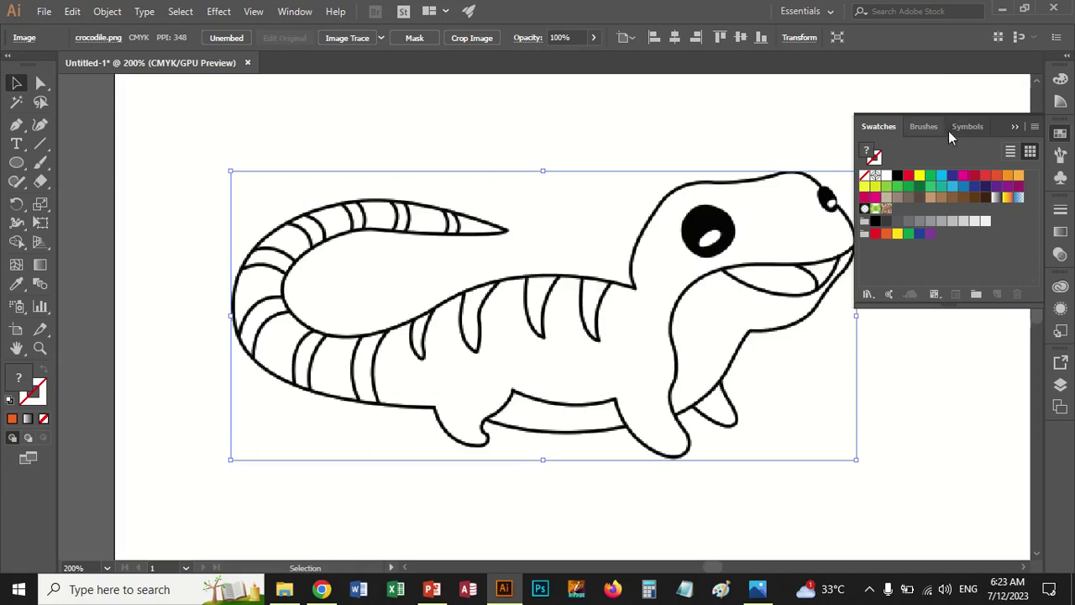
pyautogui.click(1014, 127)
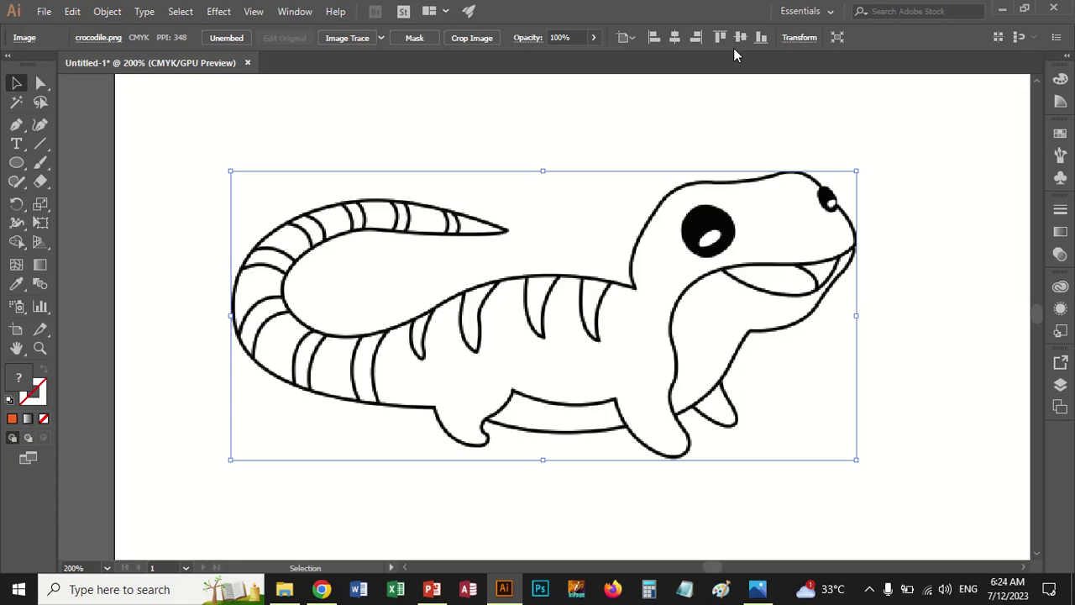
# Image Trace the crocodile, expand the trace and ungroup the resulting paths
pyautogui.click(349, 38)
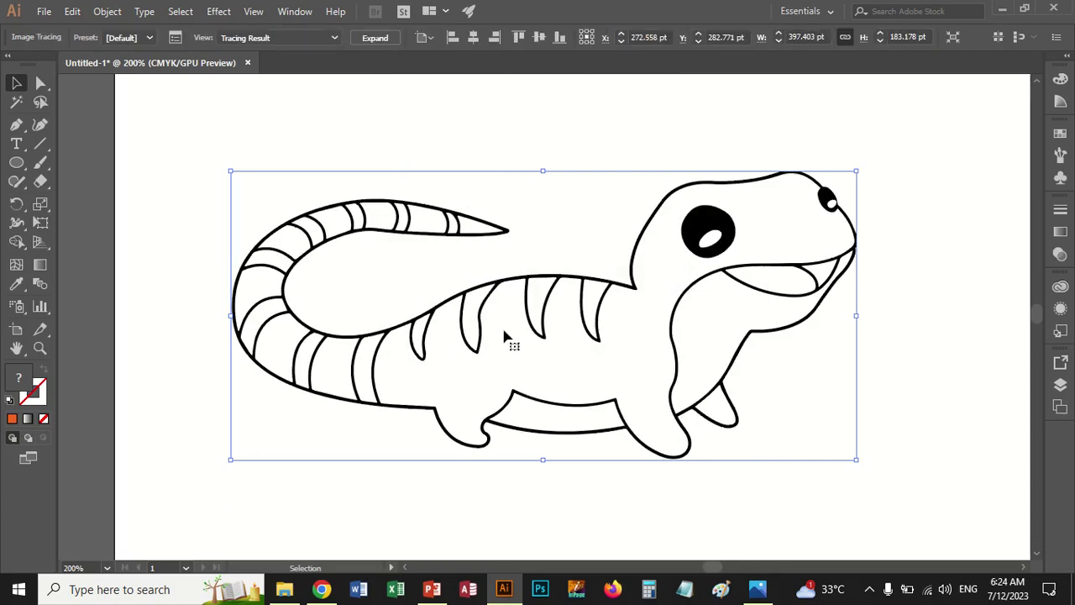
pyautogui.click(373, 38)
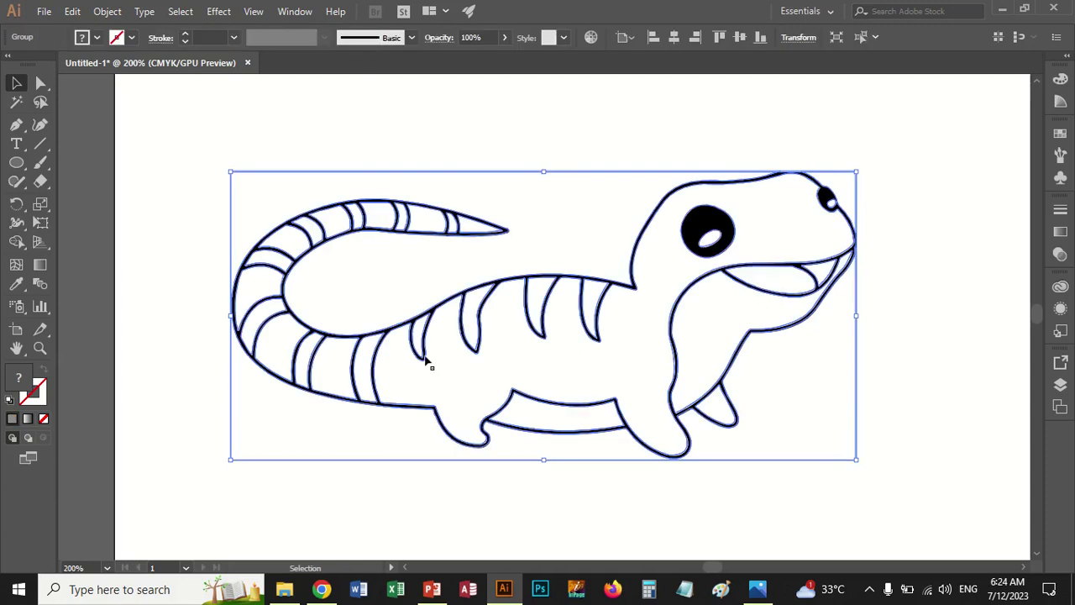
pyautogui.rightClick(469, 315)
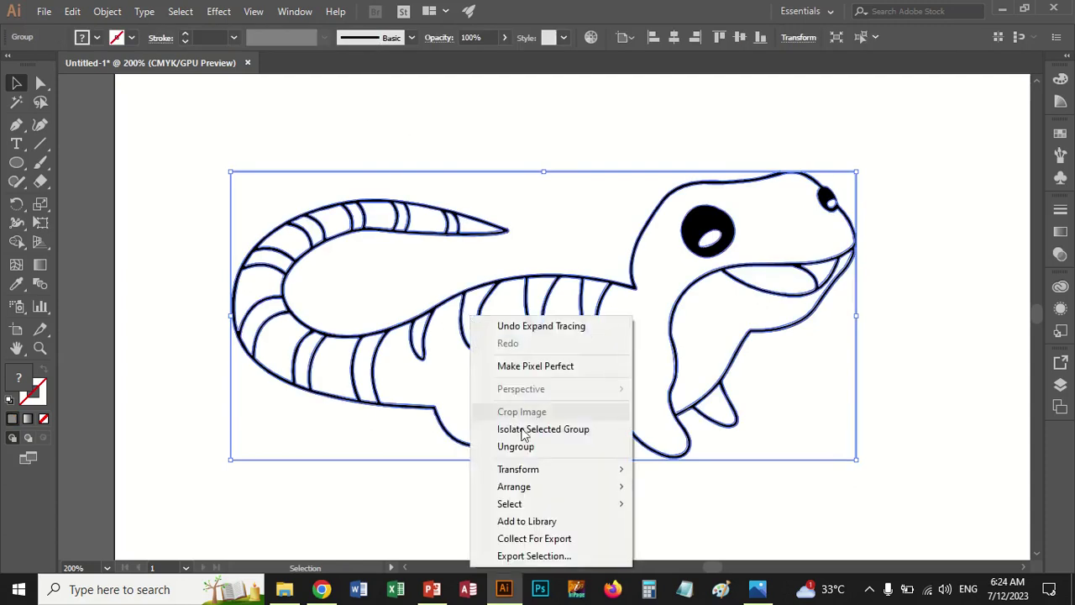
pyautogui.click(522, 454)
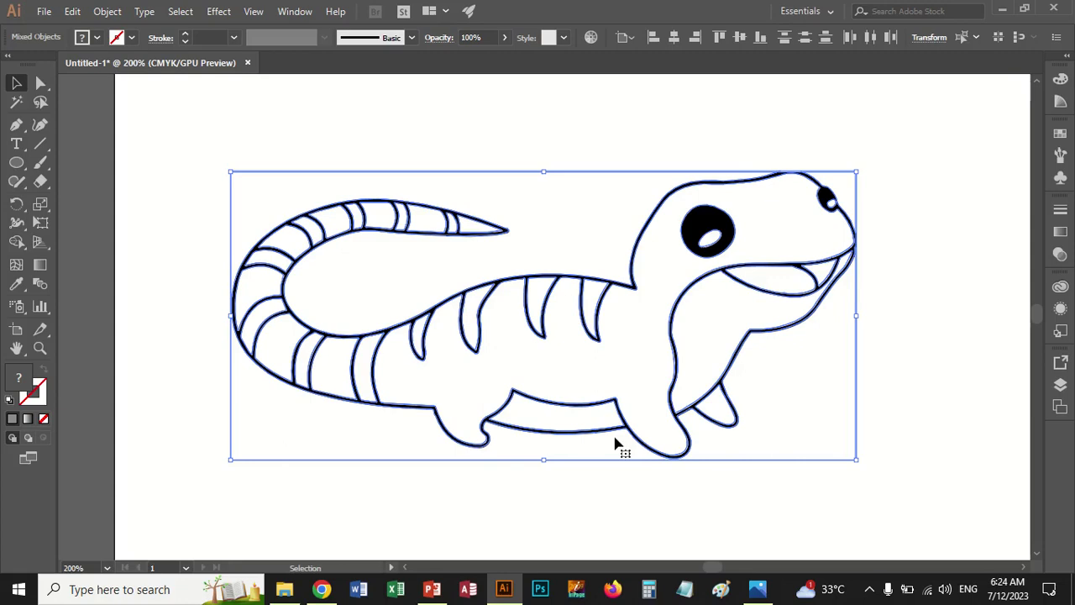
# Test-select individual outlines, then marquee-select the whole lizard artwork
pyautogui.click(882, 349)
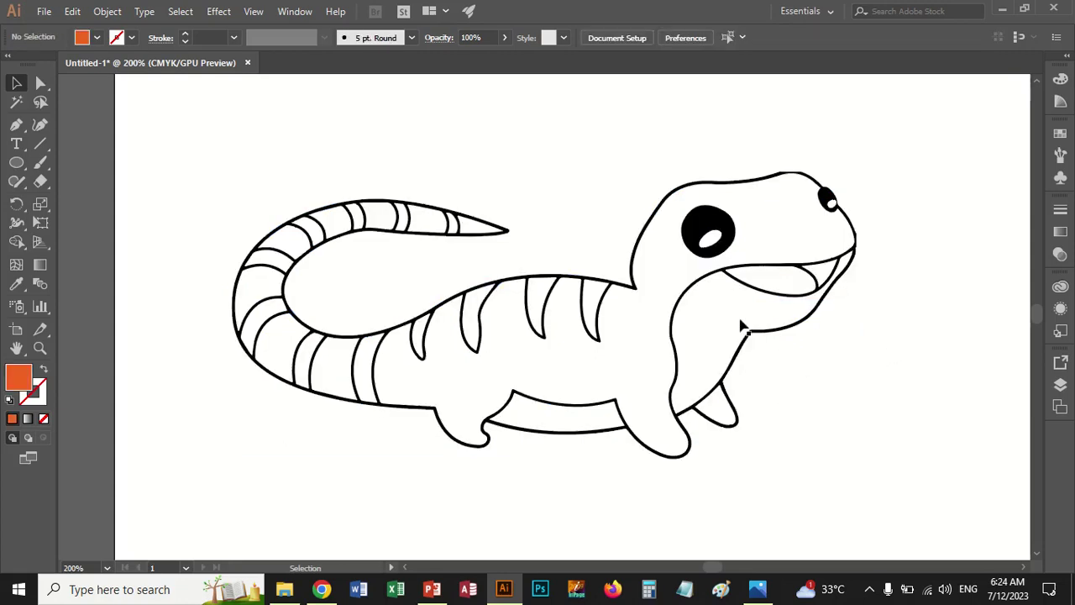
pyautogui.click(718, 319)
pyautogui.click(575, 341)
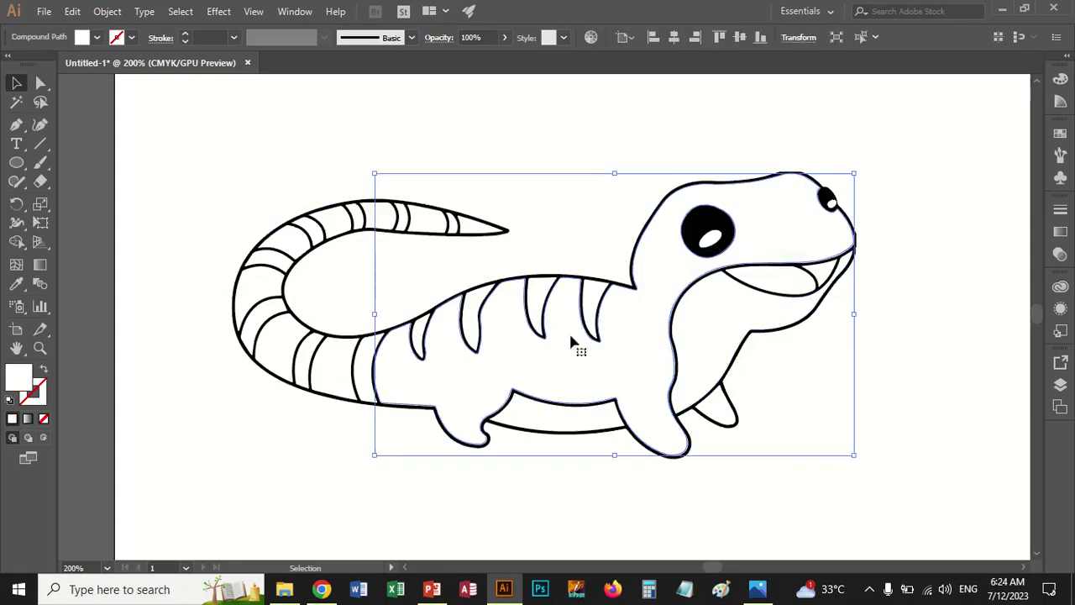
pyautogui.click(280, 351)
pyautogui.moveTo(180, 134); pyautogui.dragTo(920, 514)
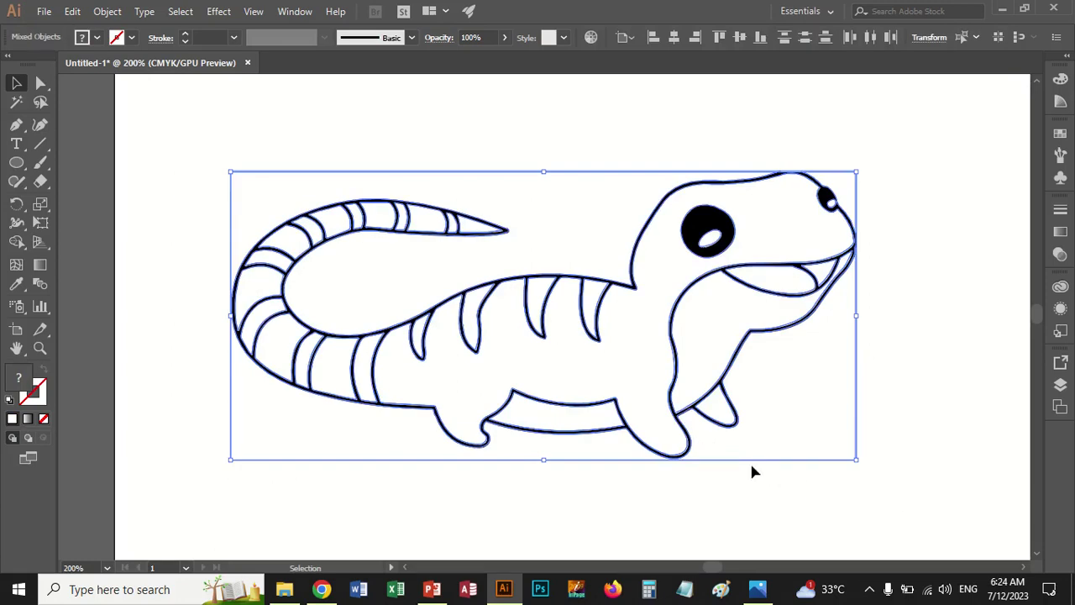
pyautogui.click(942, 390)
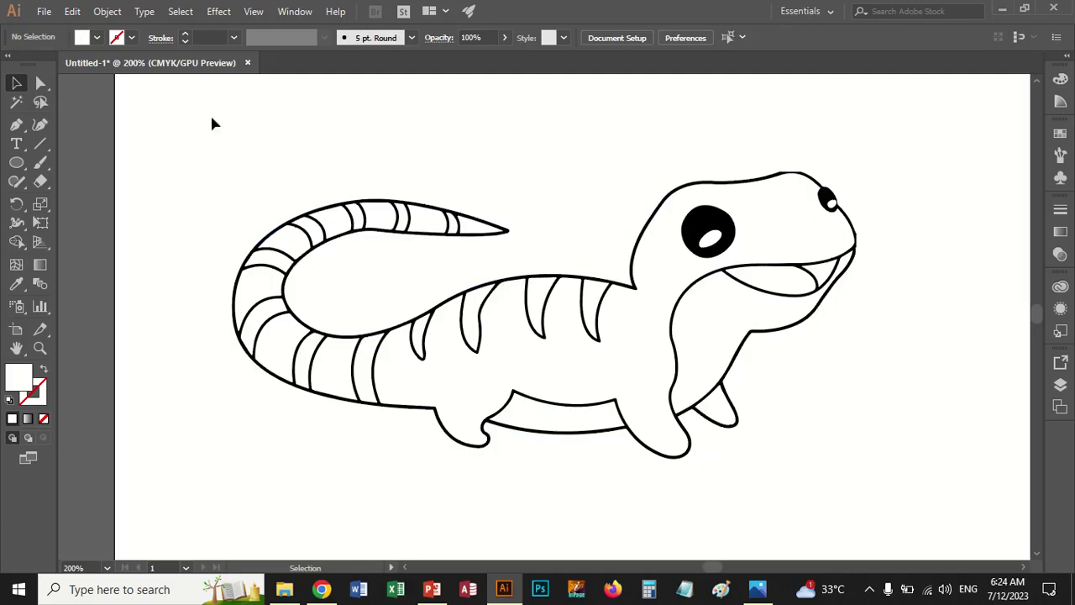
pyautogui.moveTo(165, 106); pyautogui.dragTo(864, 472)
pyautogui.moveTo(897, 496); pyautogui.dragTo(657, 449)
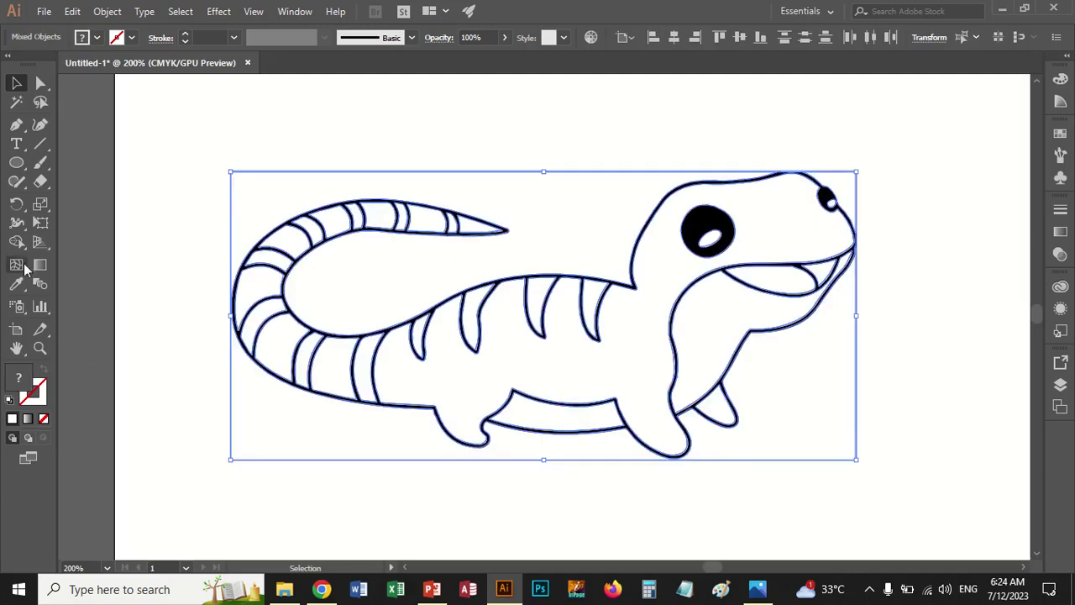
pyautogui.click(19, 246)
# With the Live Paint Bucket, make the lizard a Live Paint group and fill its body cyan
pyautogui.click(99, 260)
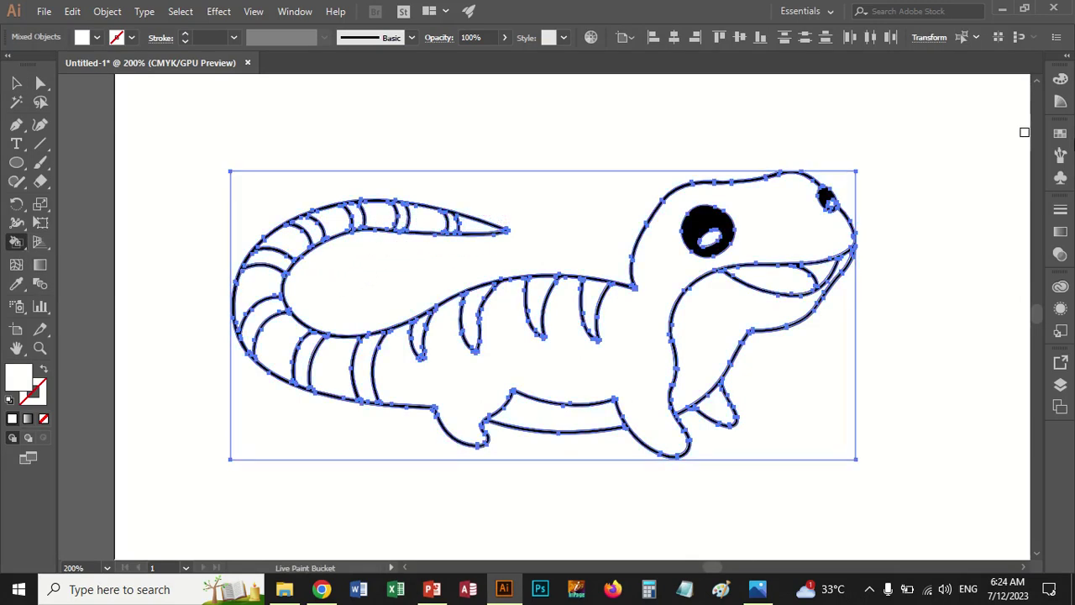
pyautogui.click(1060, 135)
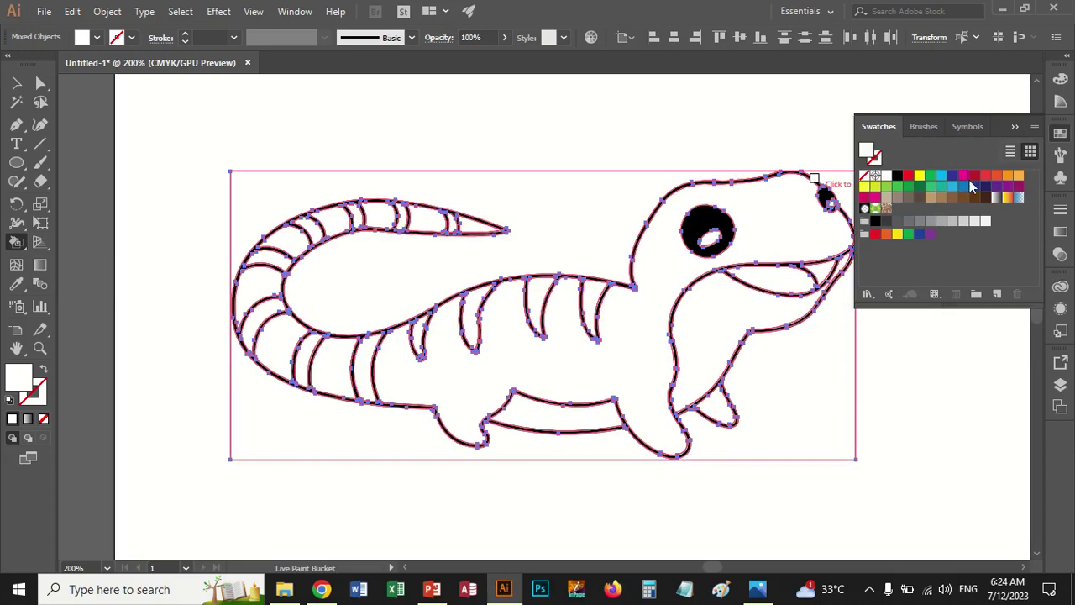
pyautogui.click(908, 177)
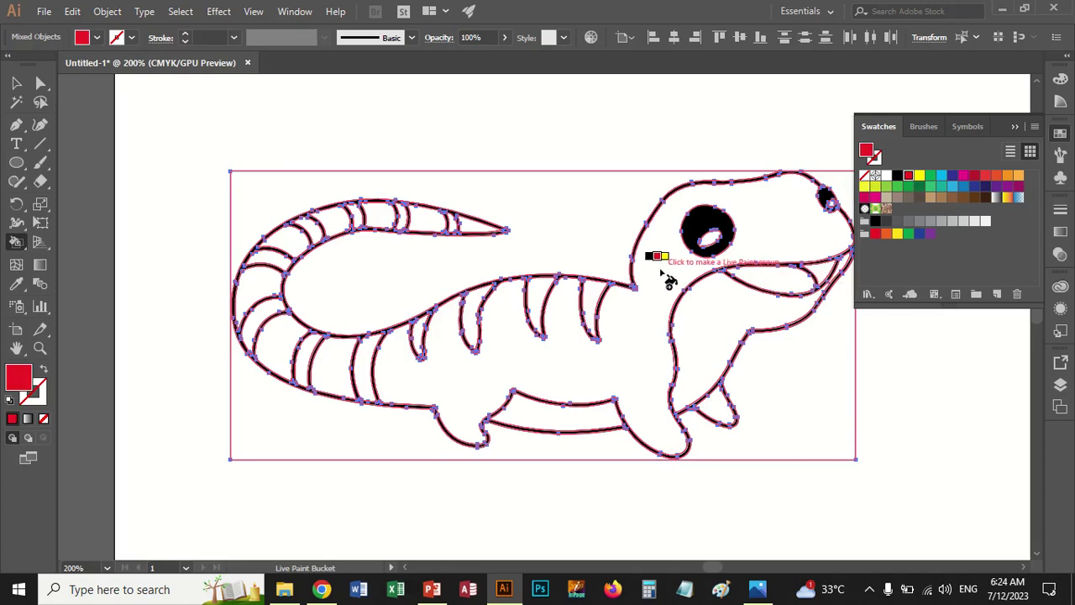
pyautogui.click(565, 408)
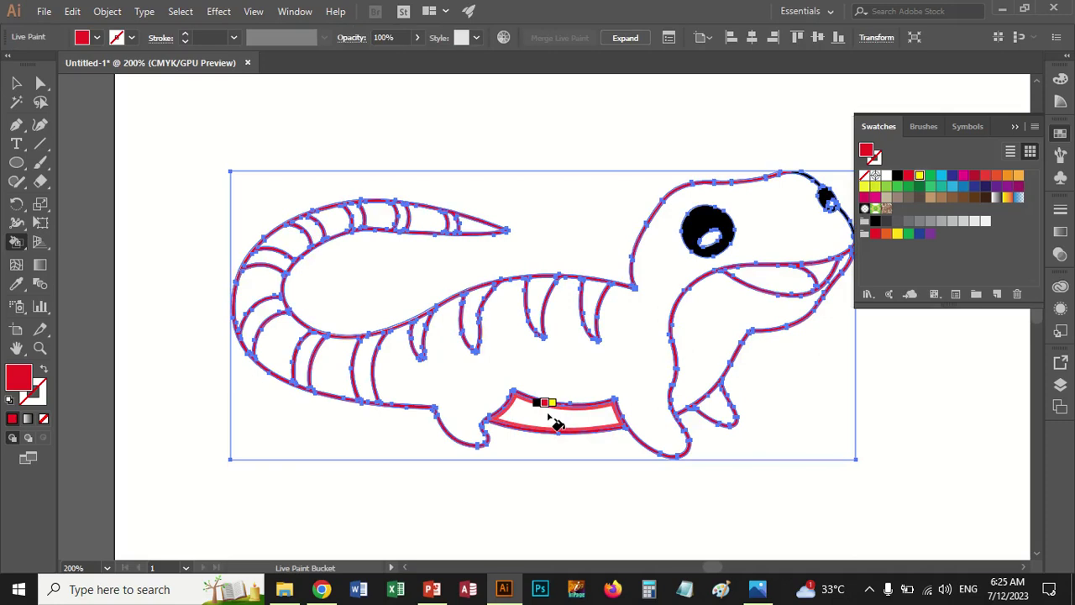
pyautogui.press('Right')
pyautogui.press('Right')
pyautogui.press('Right')
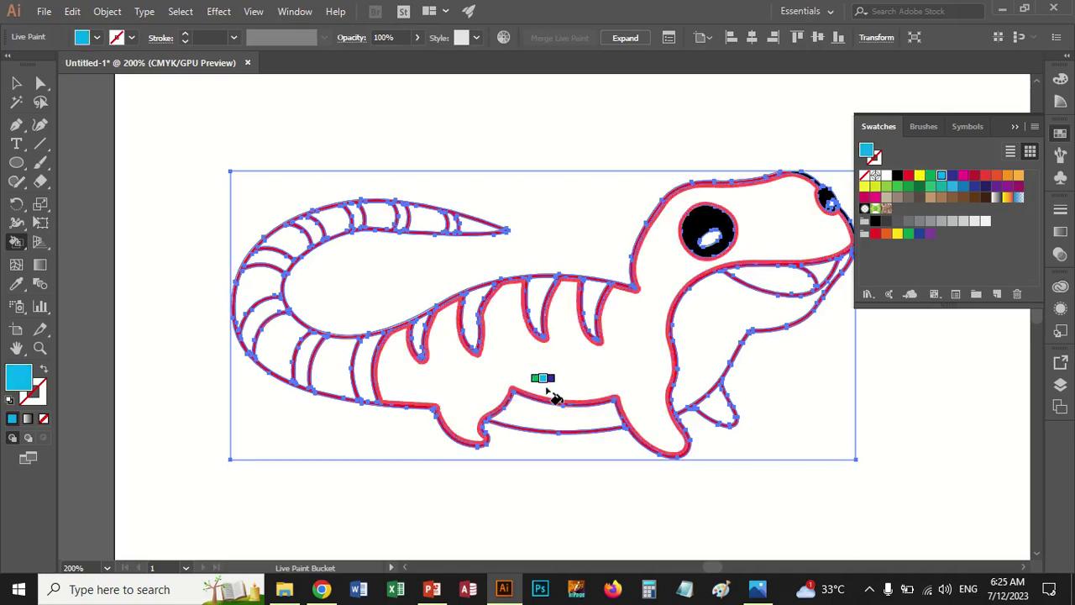
pyautogui.click(555, 374)
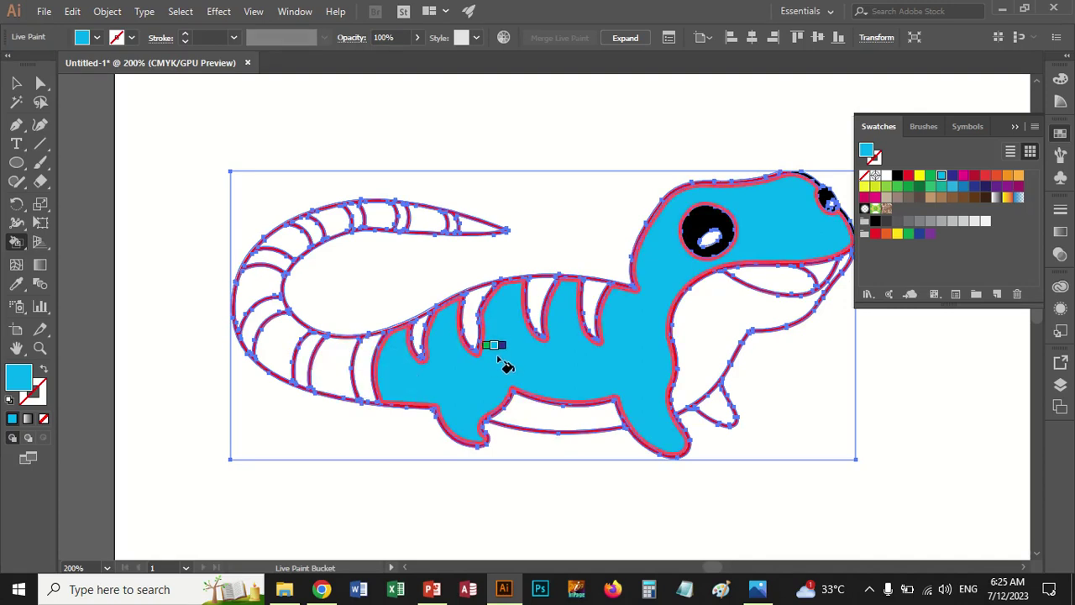
# Fill the first tail stripes dark blue, undoing two misplaced fills
pyautogui.press('Right')
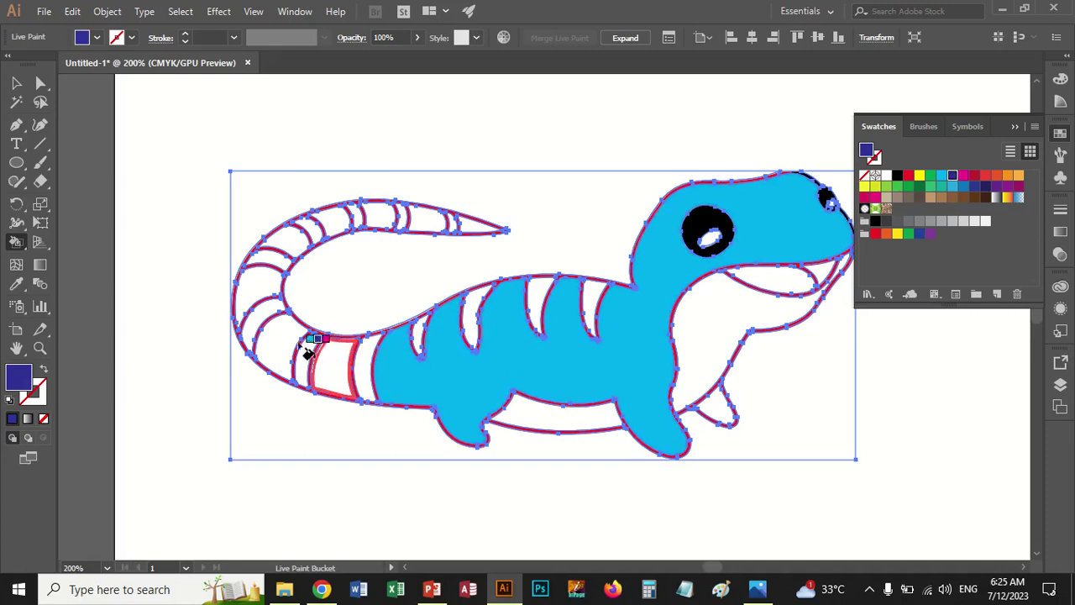
pyautogui.click(362, 344)
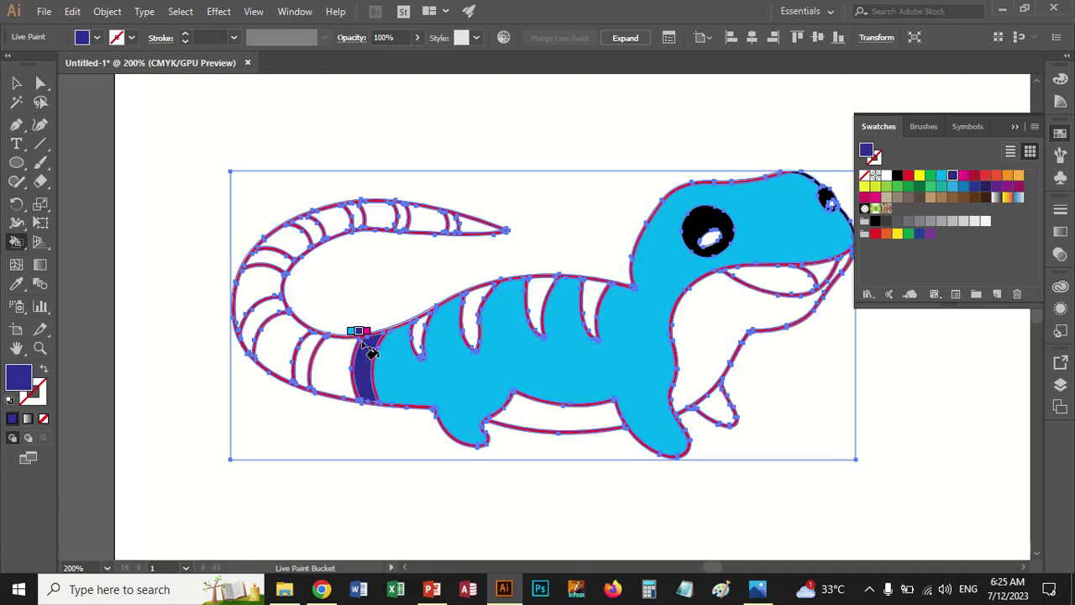
pyautogui.click(339, 354)
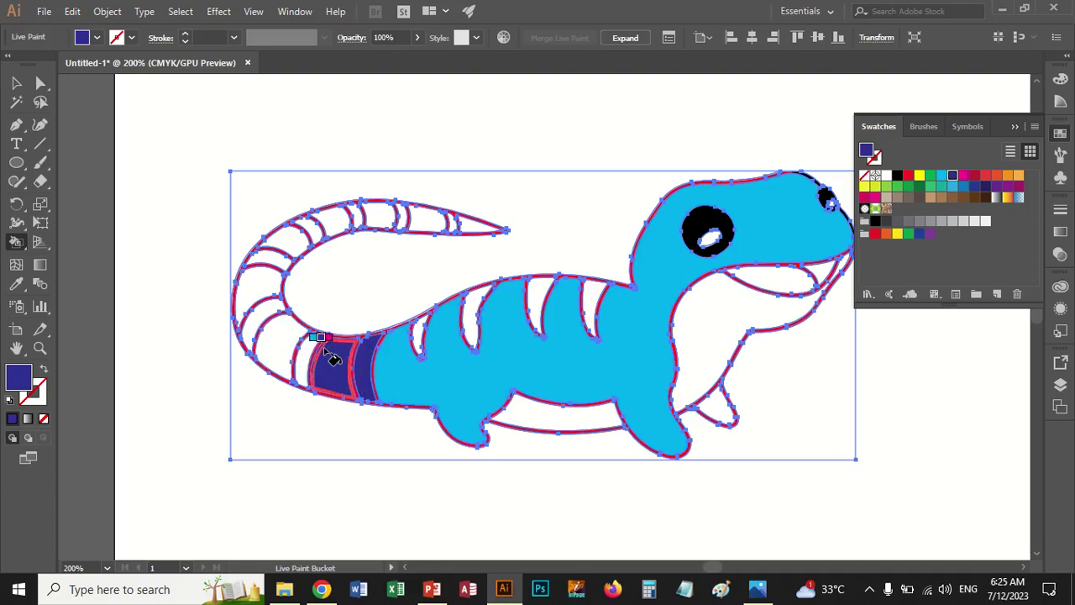
pyautogui.hotkey('ctrl', 'z')
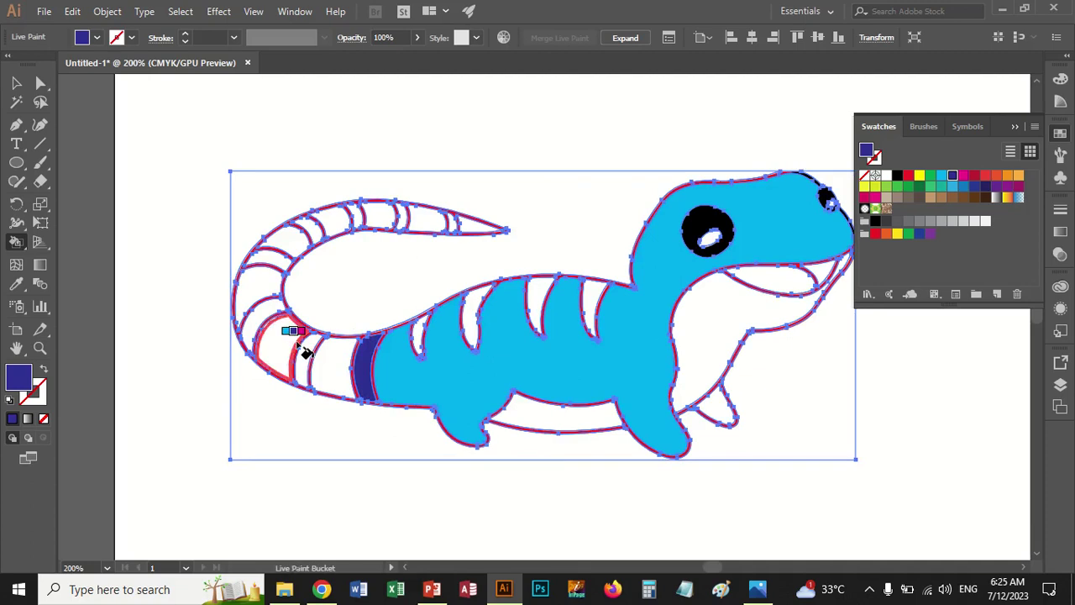
pyautogui.click(297, 343)
pyautogui.hotkey('ctrl', 'z')
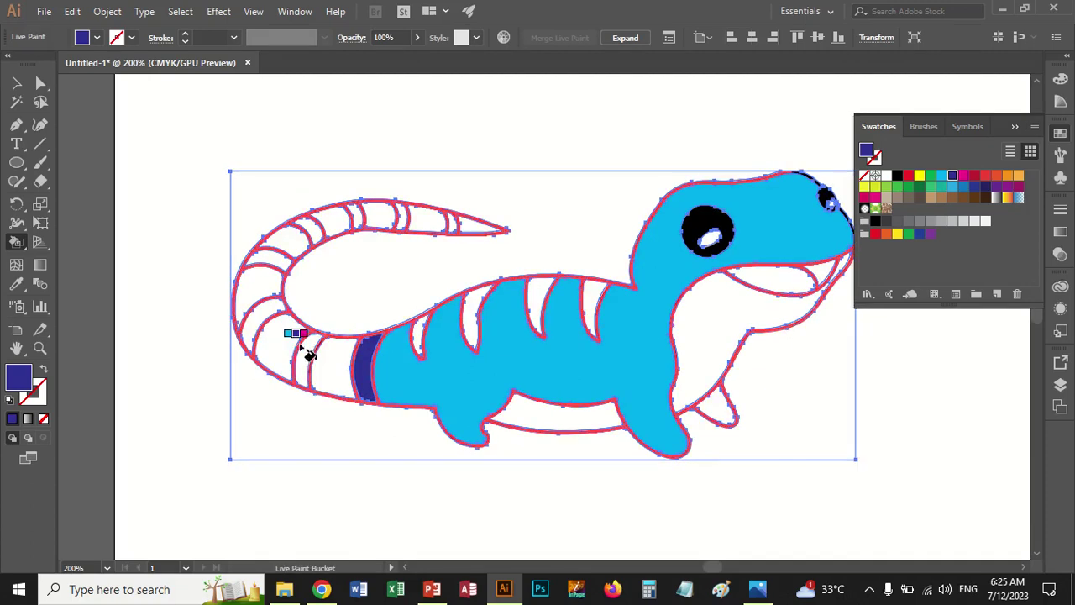
pyautogui.click(307, 347)
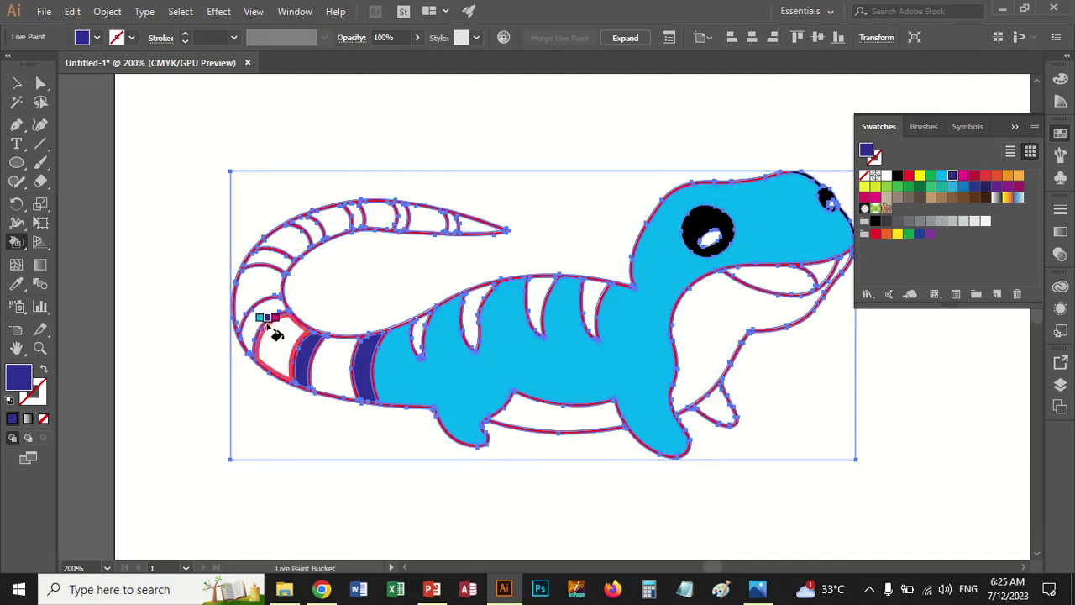
# Fill the remaining alternate tail stripes toward the tip dark blue, then pick cyan
pyautogui.click(267, 323)
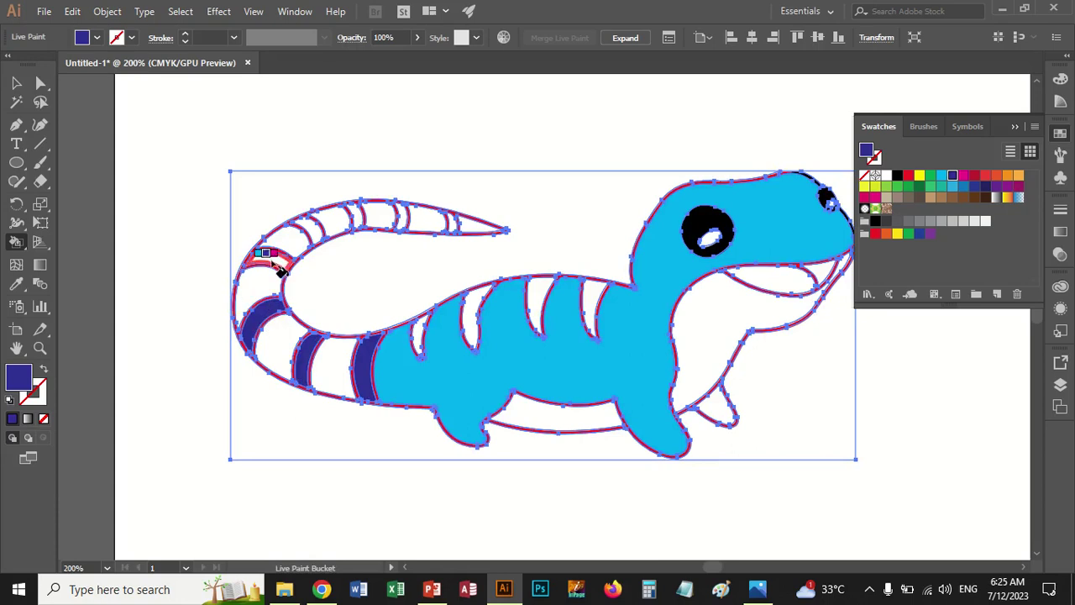
pyautogui.click(291, 252)
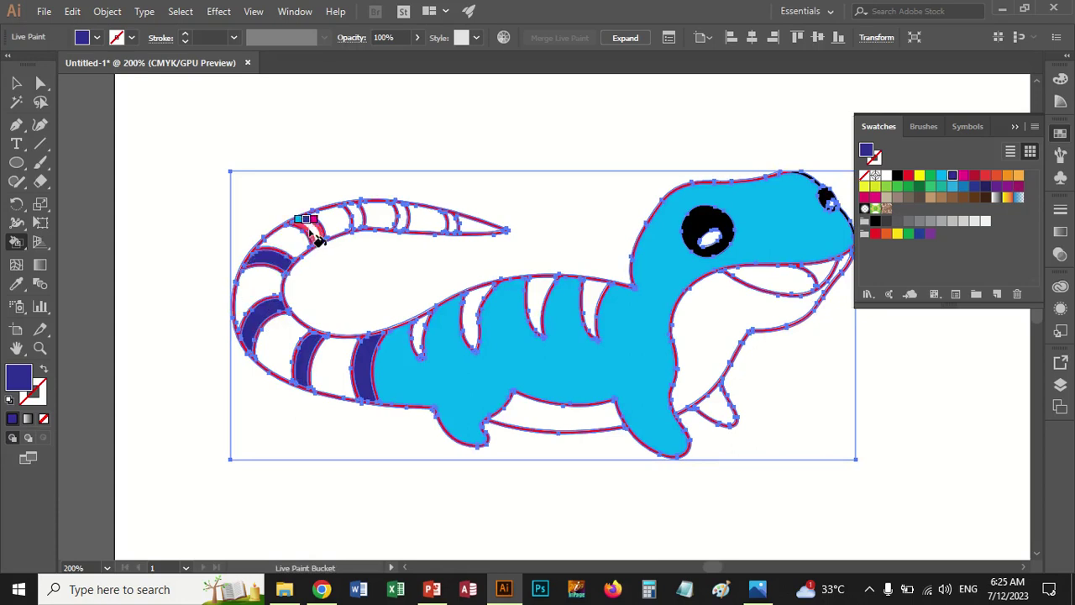
pyautogui.click(312, 229)
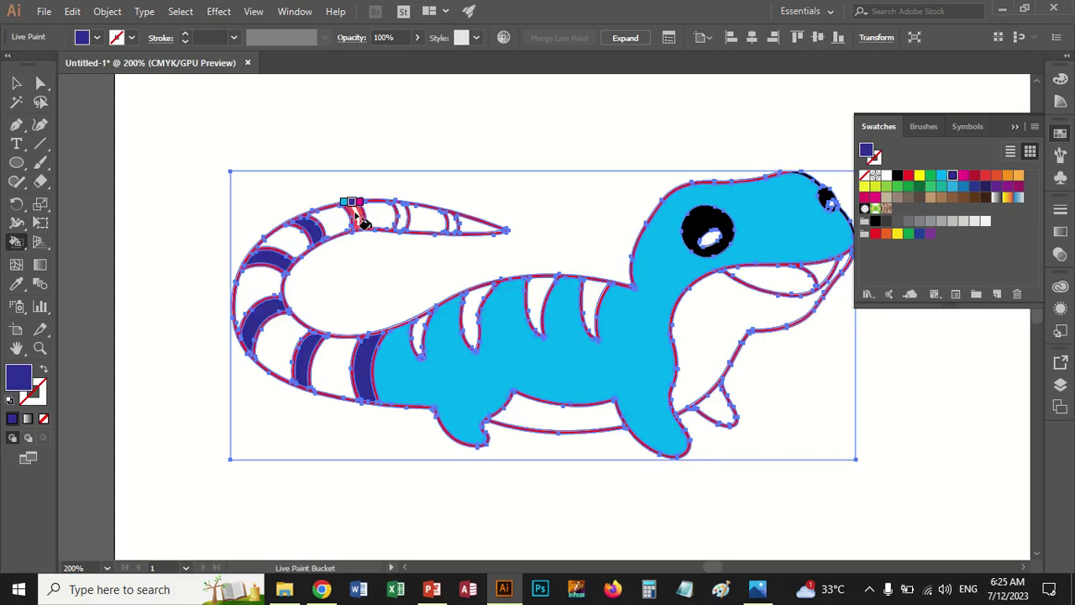
pyautogui.click(356, 216)
pyautogui.click(403, 217)
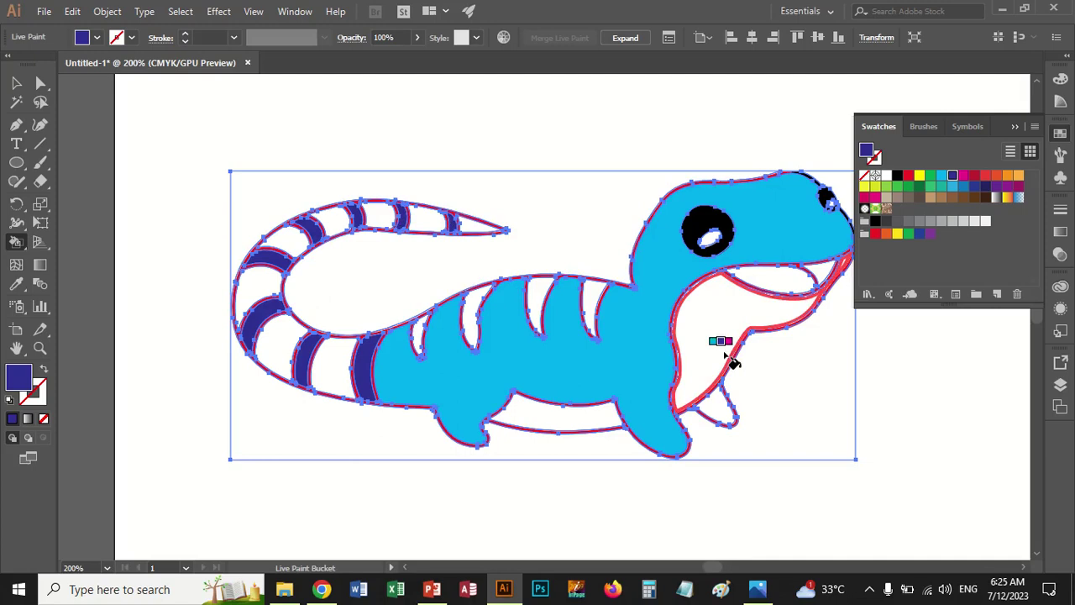
pyautogui.press('Left')
pyautogui.press('Left')
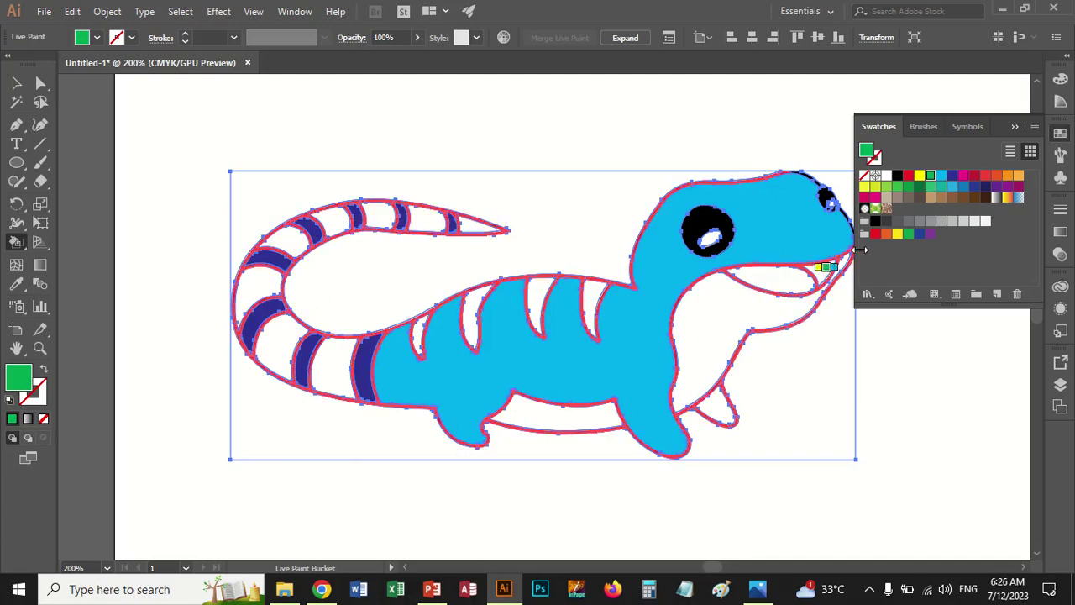
pyautogui.click(942, 176)
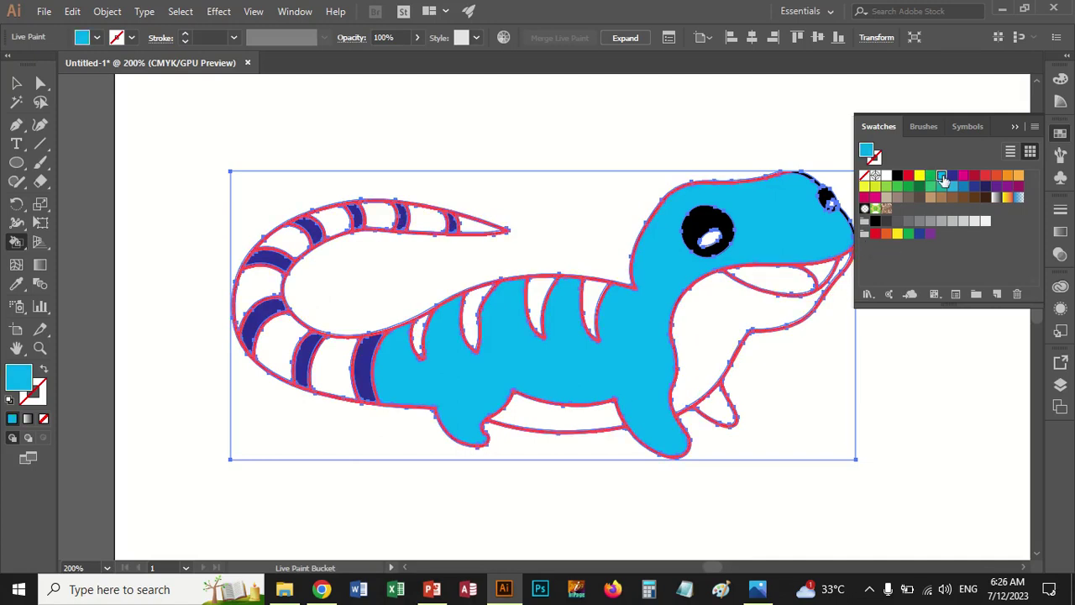
# Lighten the fill to a pale cyan and paint the lower white tail segments with it
pyautogui.doubleClick(866, 149)
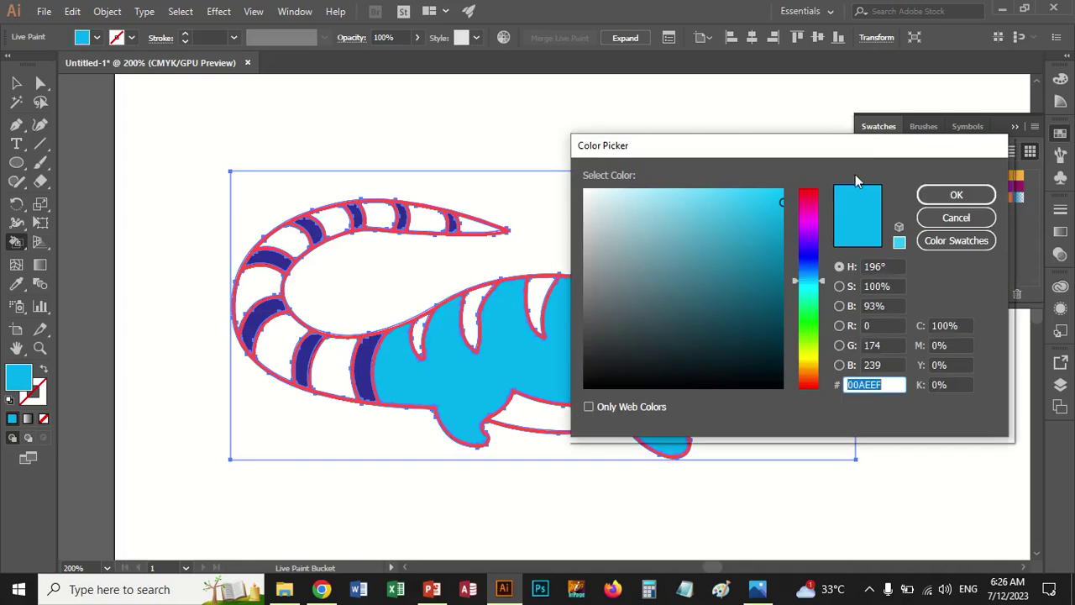
pyautogui.click(687, 197)
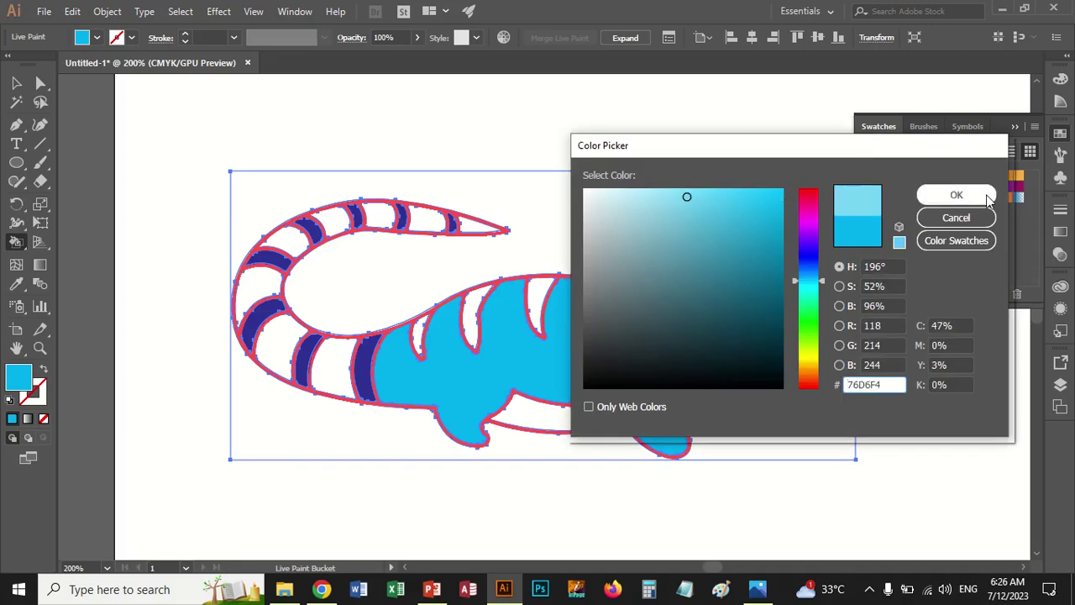
pyautogui.click(954, 195)
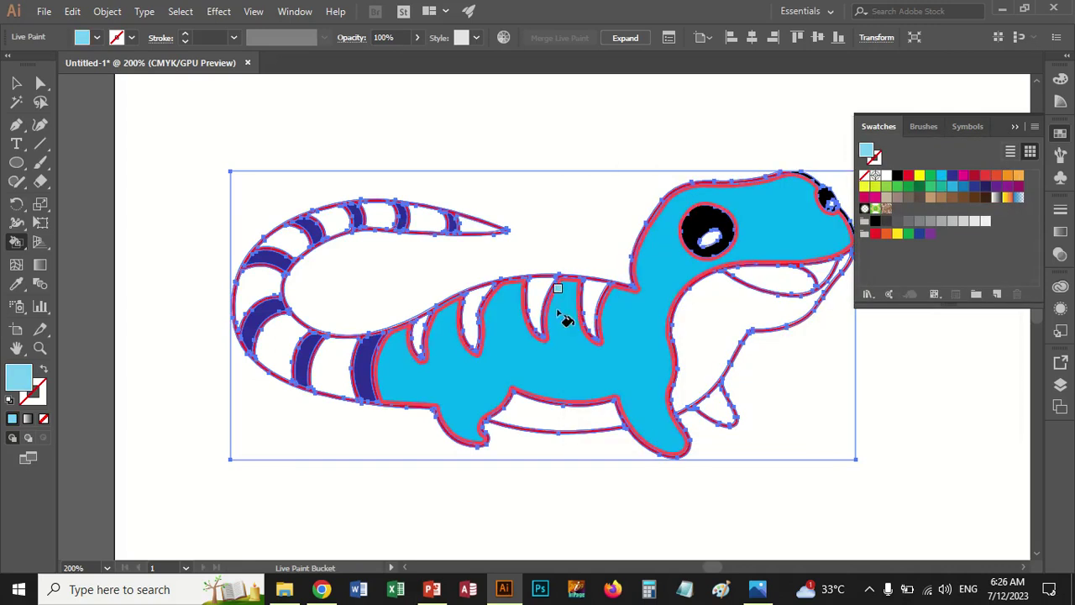
pyautogui.click(324, 353)
pyautogui.click(269, 338)
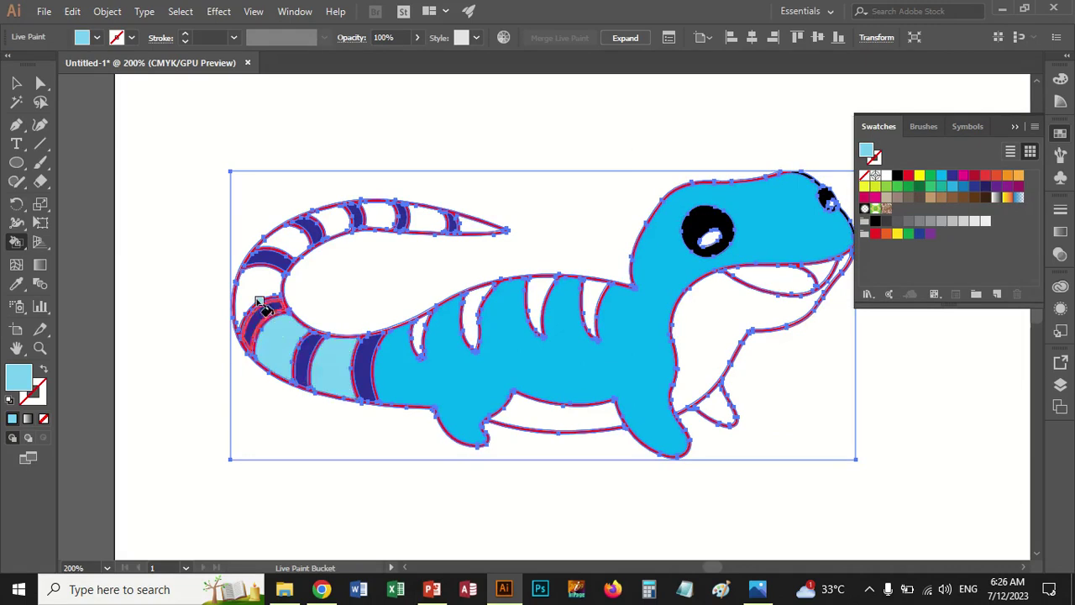
pyautogui.click(260, 304)
pyautogui.click(254, 277)
pyautogui.click(280, 240)
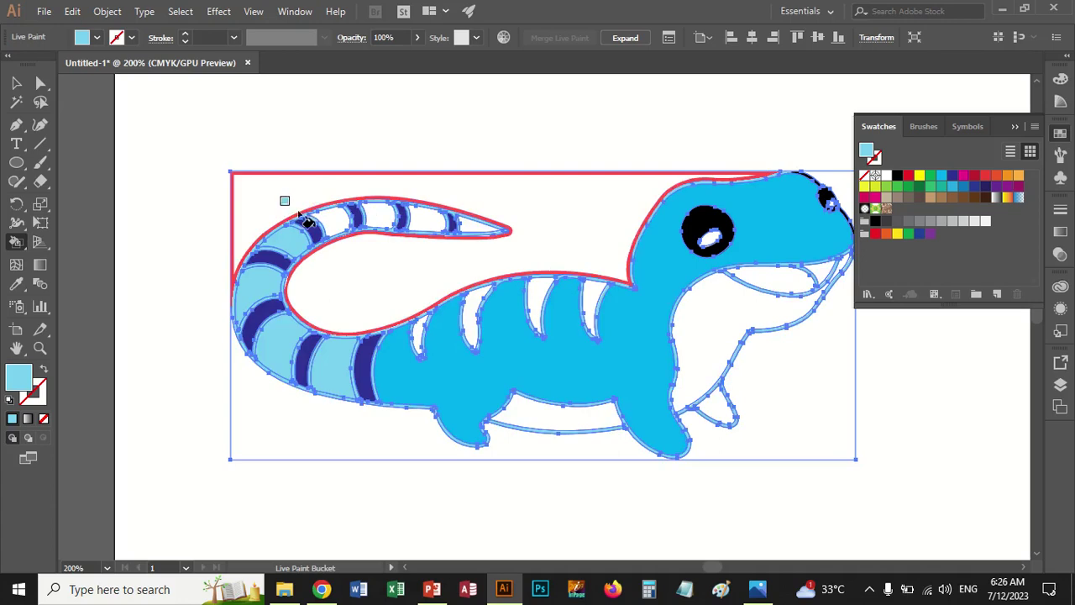
# Paint the remaining upper tail segments through the tip light cyan, undoing an accidental background fill
pyautogui.click(317, 215)
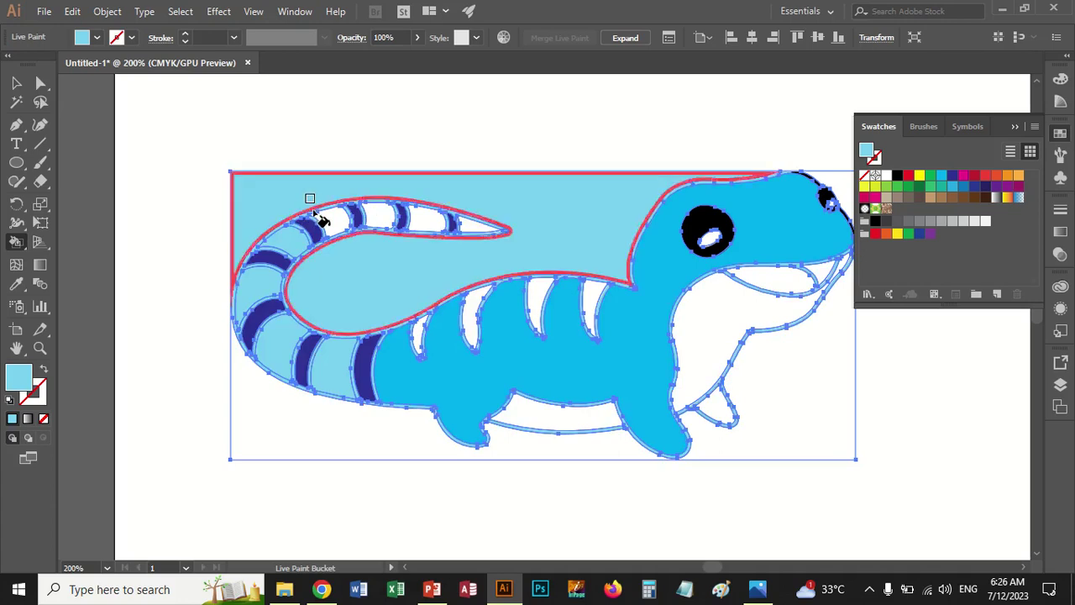
pyautogui.hotkey('ctrl', 'z')
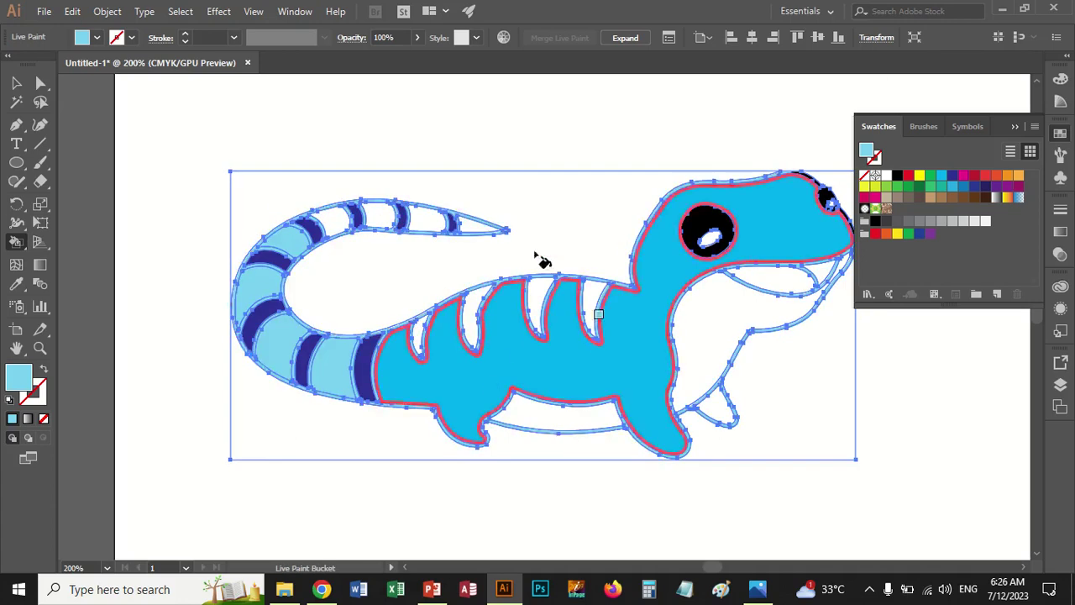
pyautogui.click(468, 232)
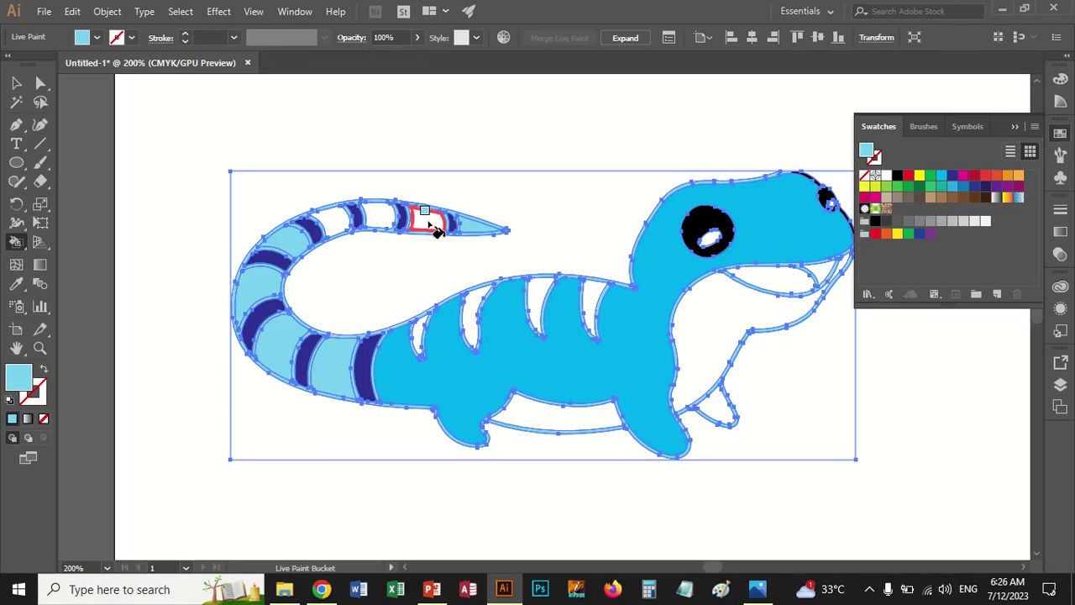
pyautogui.click(429, 223)
pyautogui.click(377, 215)
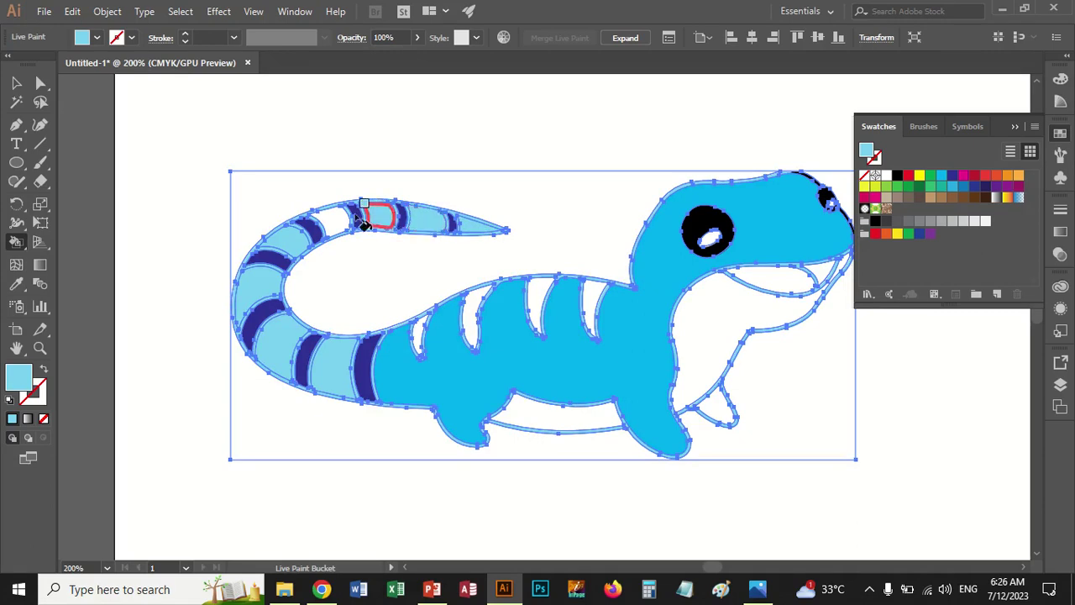
pyautogui.click(338, 220)
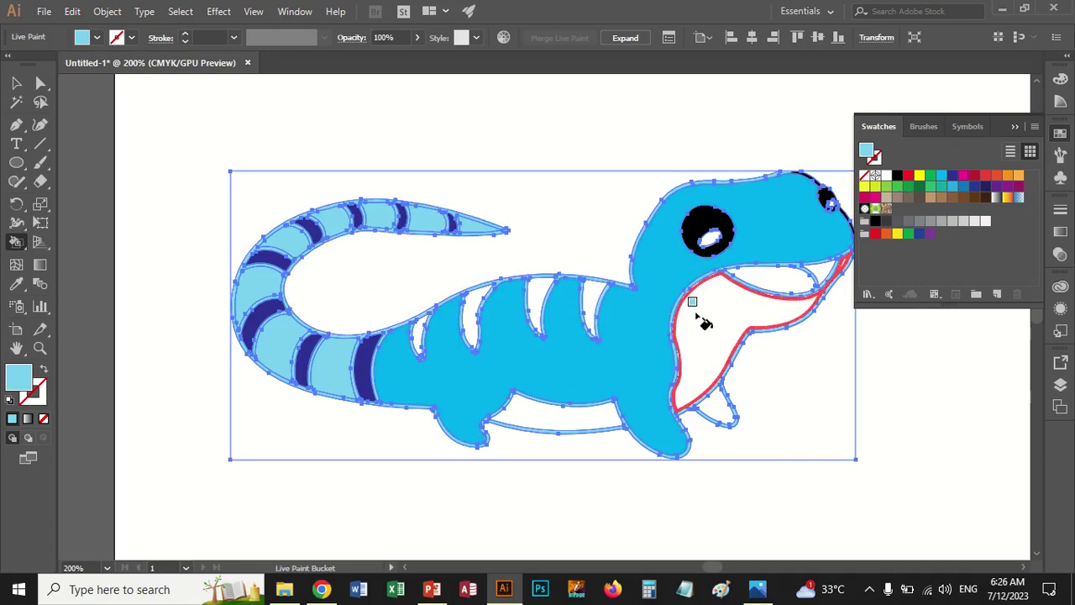
# Fill the four back stripes, belly and throat magenta
pyautogui.click(963, 174)
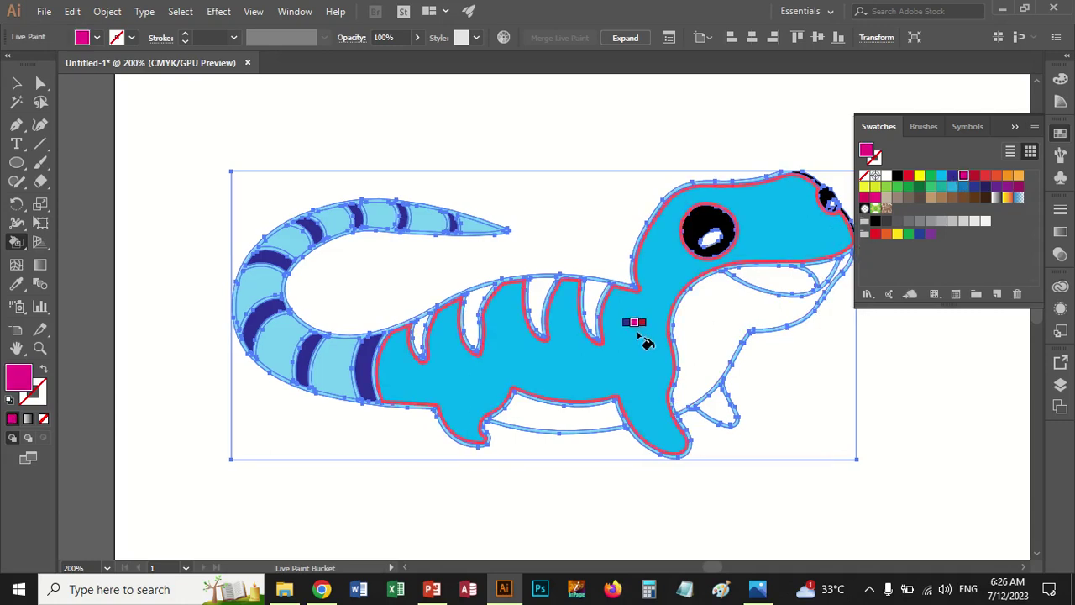
pyautogui.click(579, 309)
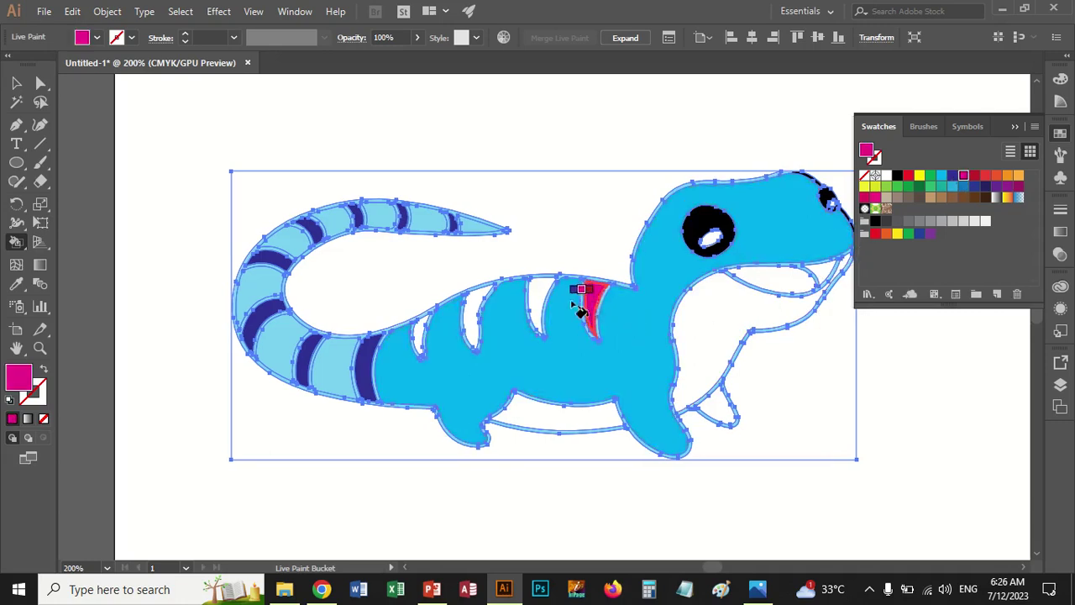
pyautogui.click(542, 306)
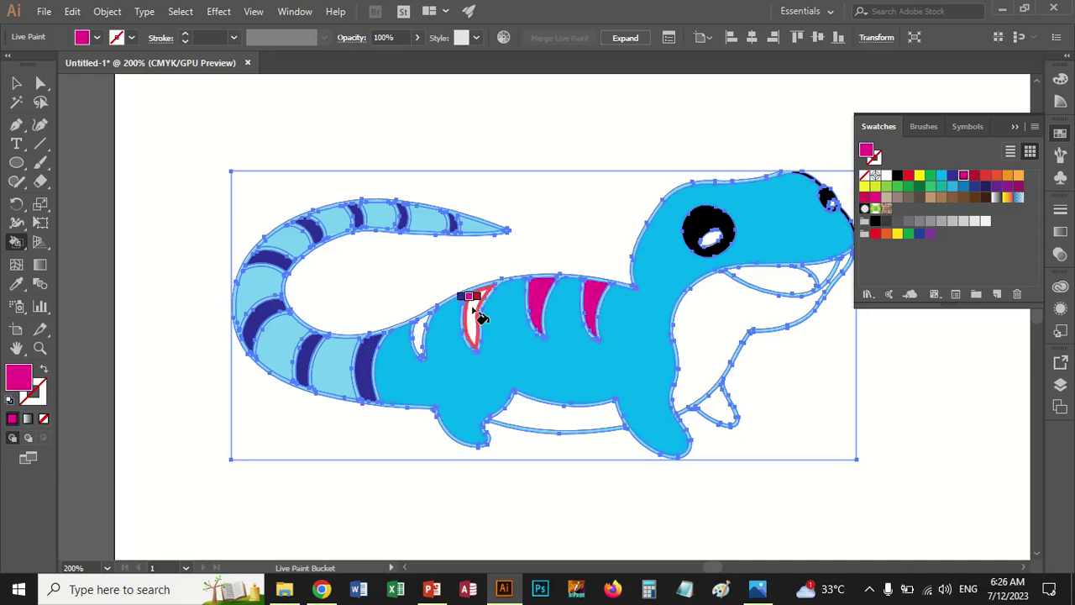
pyautogui.click(474, 316)
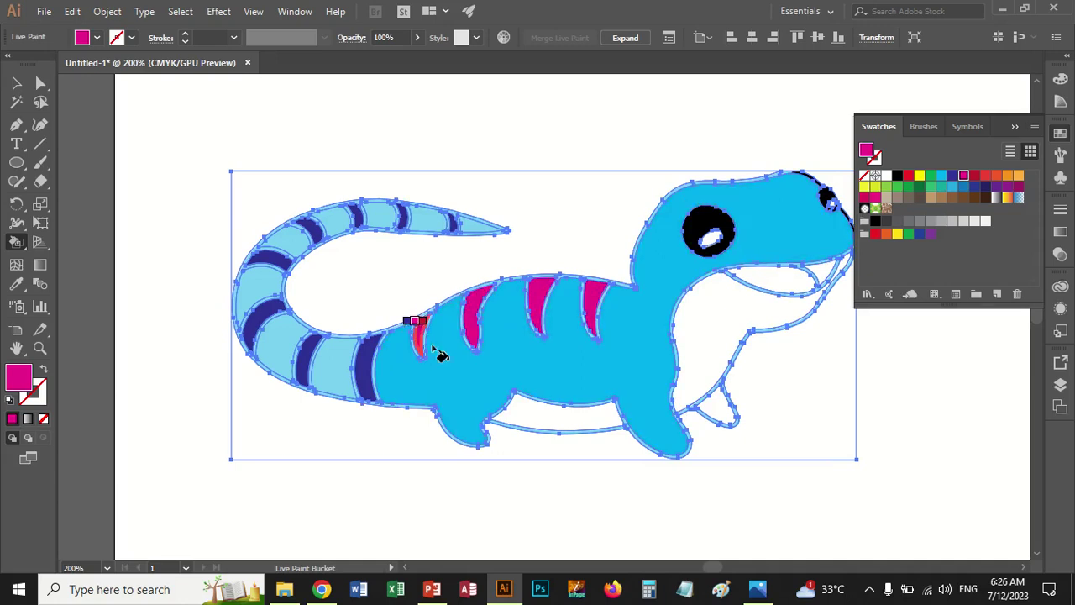
pyautogui.click(432, 348)
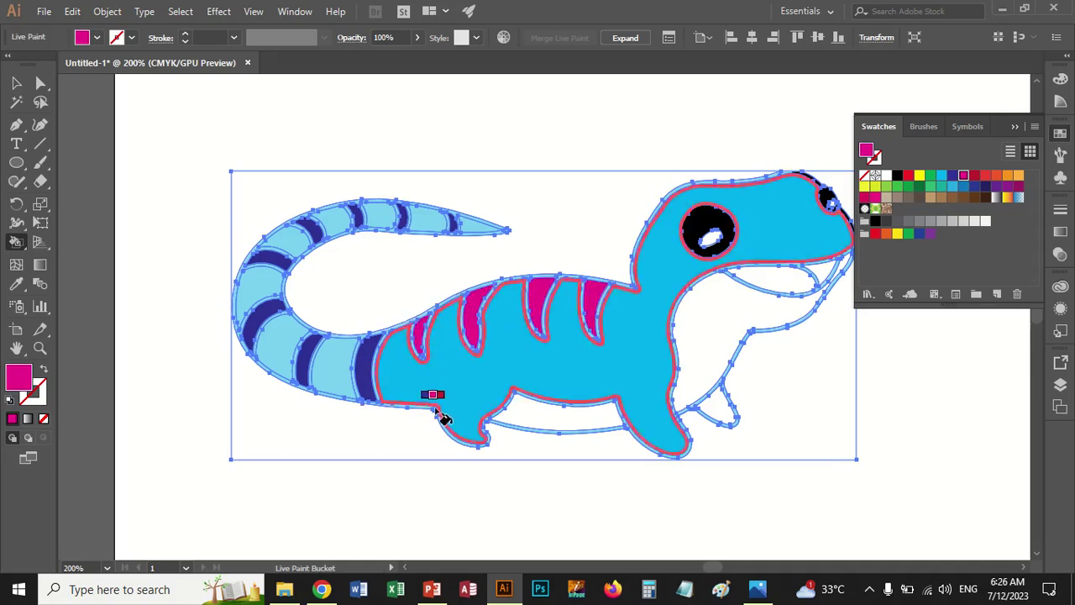
pyautogui.click(554, 414)
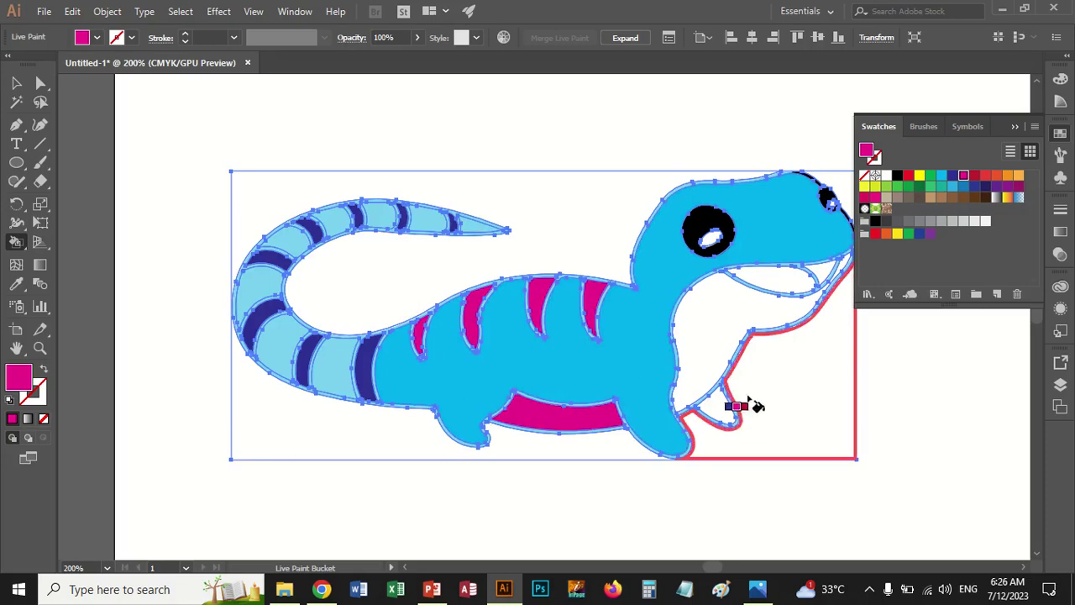
pyautogui.click(728, 333)
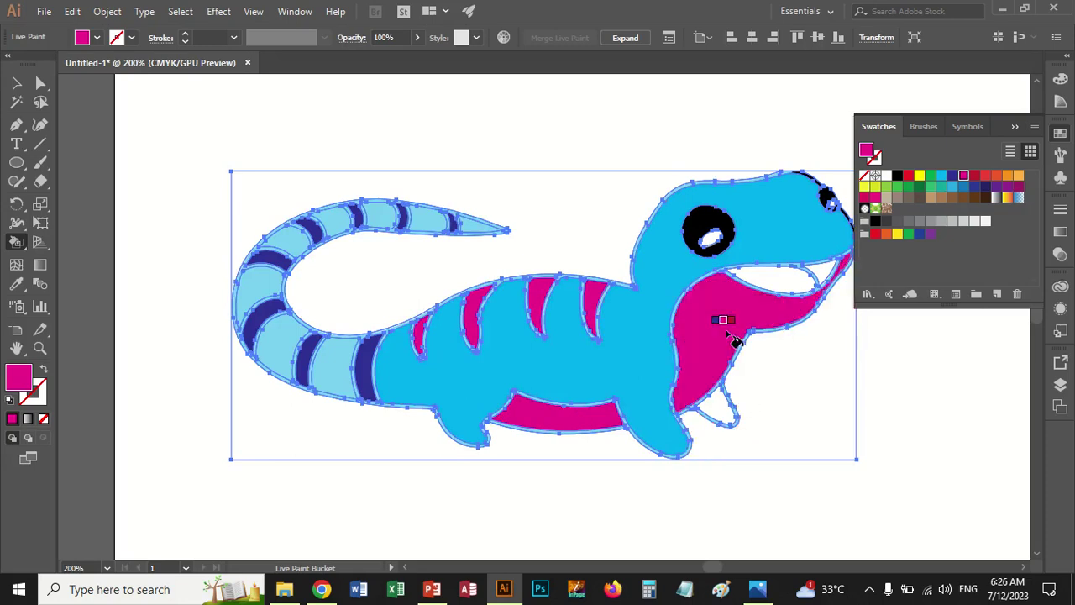
# Fill the mouth interior and lip brown and the foot cyan
pyautogui.click(939, 198)
pyautogui.click(807, 280)
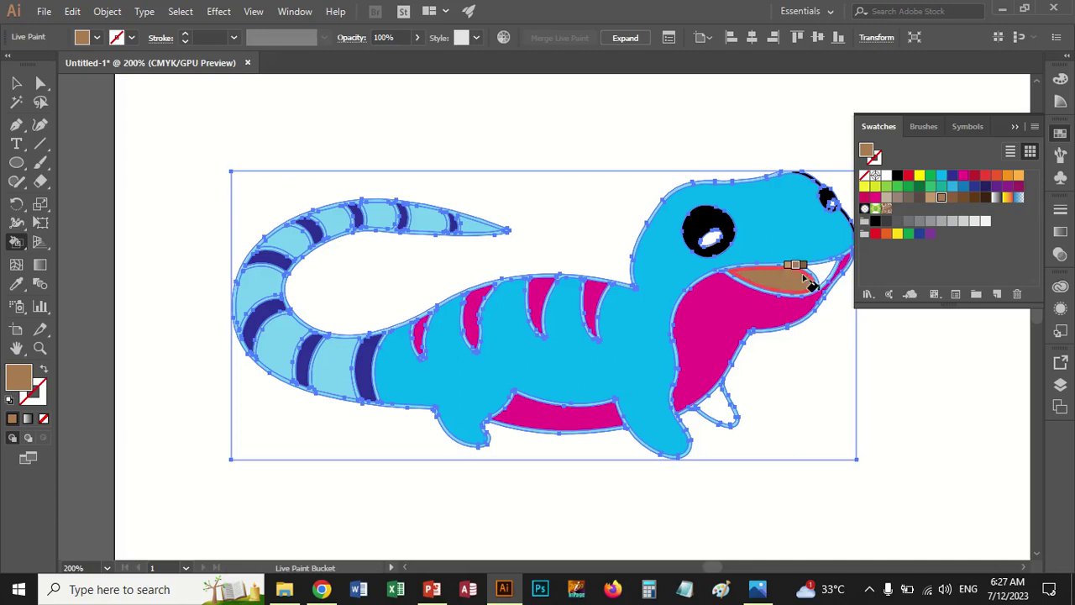
pyautogui.click(822, 272)
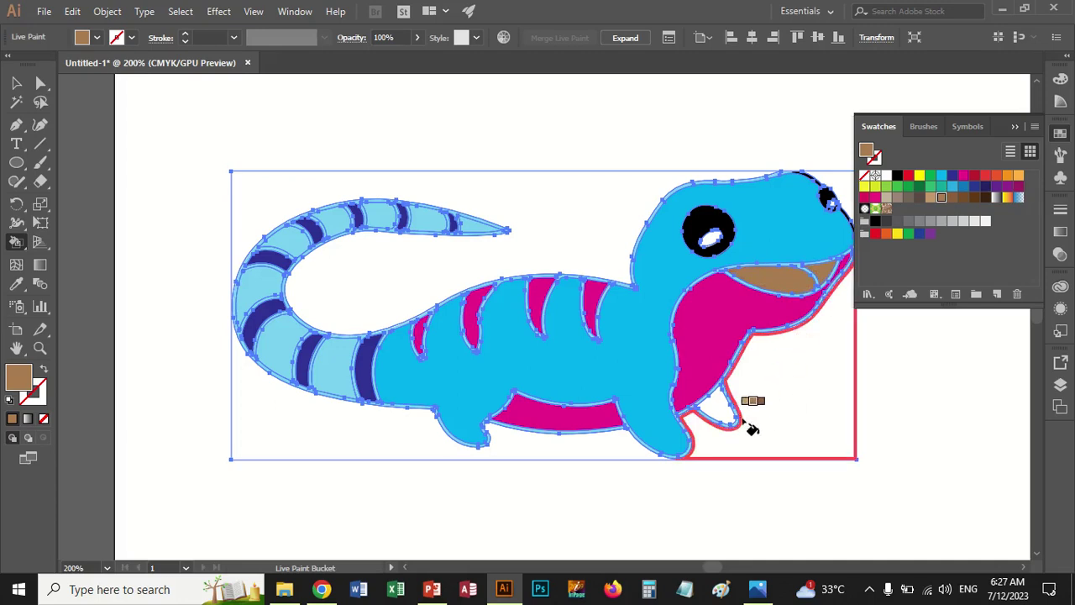
pyautogui.click(942, 179)
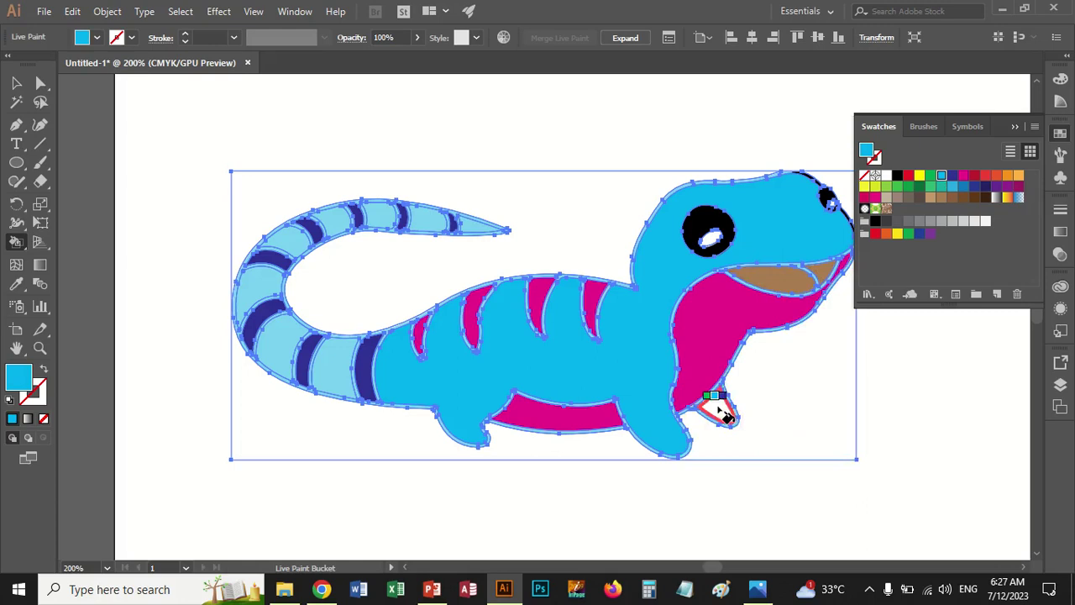
pyautogui.click(719, 410)
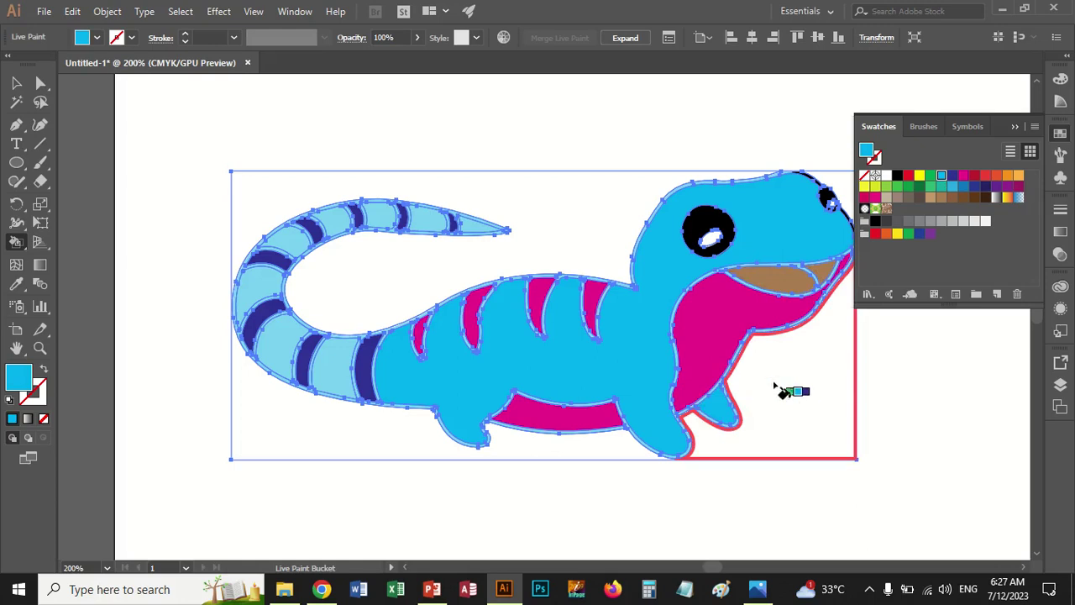
pyautogui.click(16, 82)
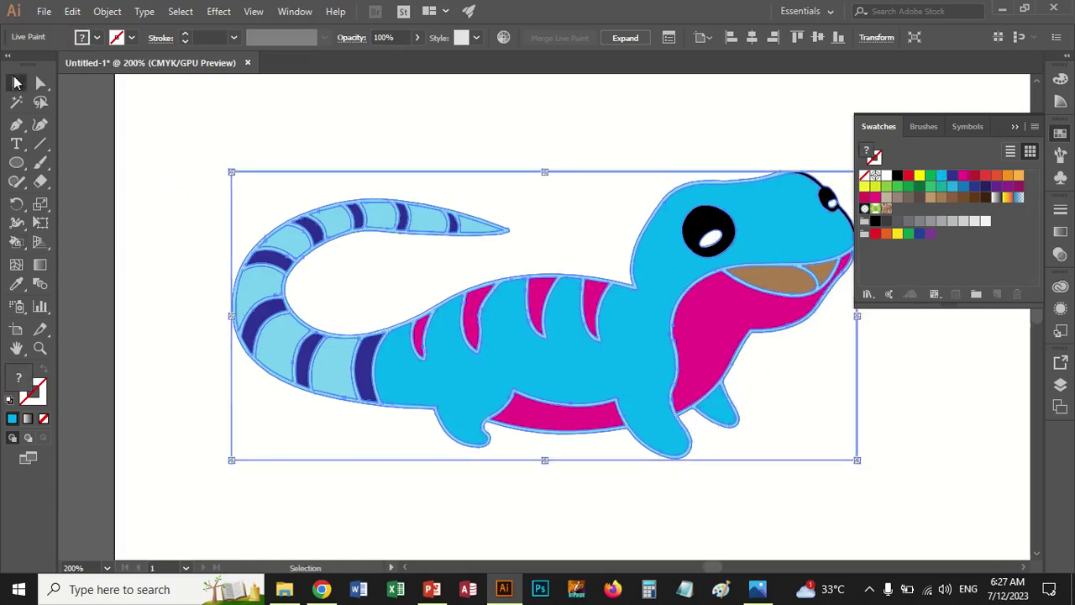
# Close the Swatches panel and undo an accidental blue fill behind the lizard
pyautogui.click(227, 123)
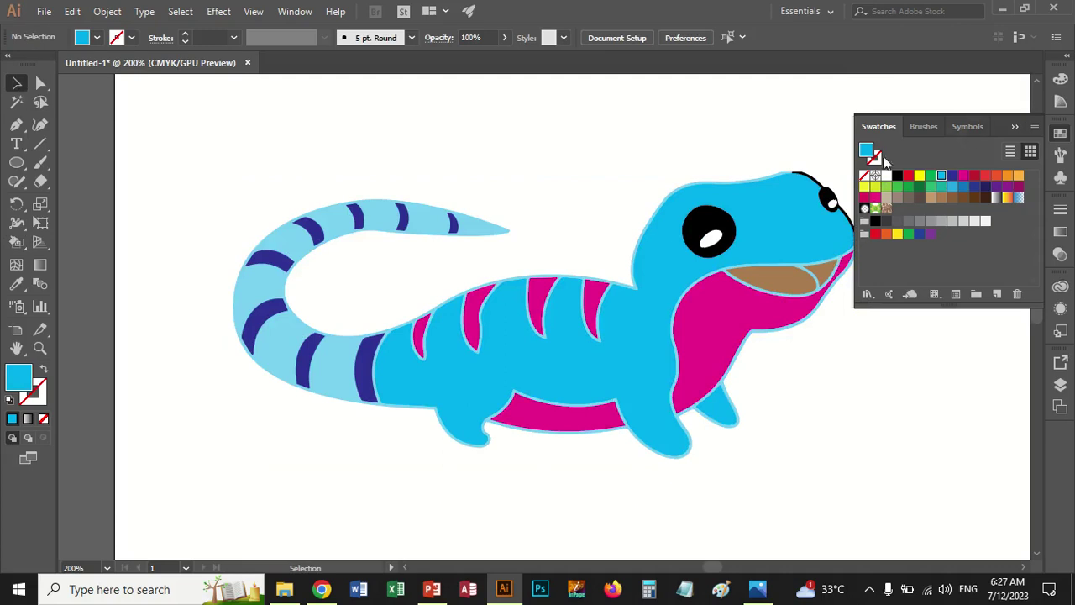
pyautogui.click(1016, 126)
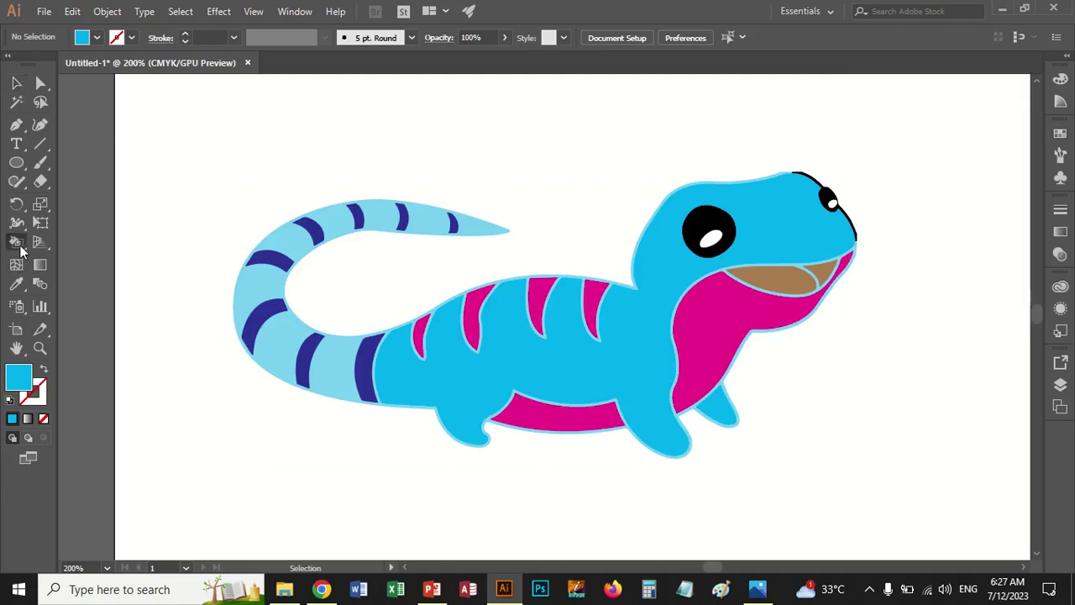
pyautogui.click(16, 242)
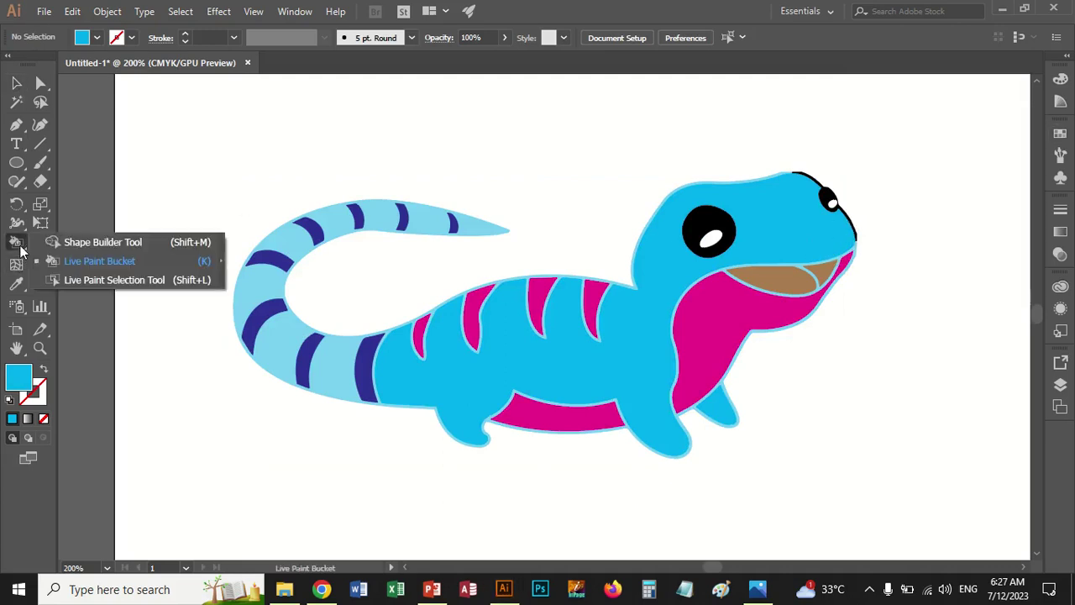
pyautogui.click(454, 192)
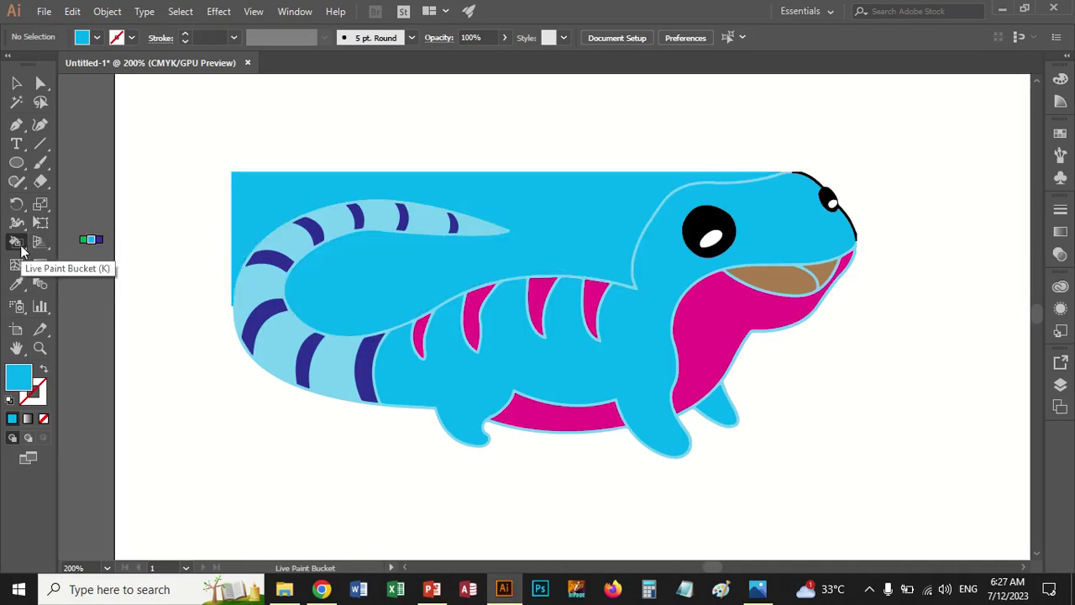
pyautogui.click(16, 242)
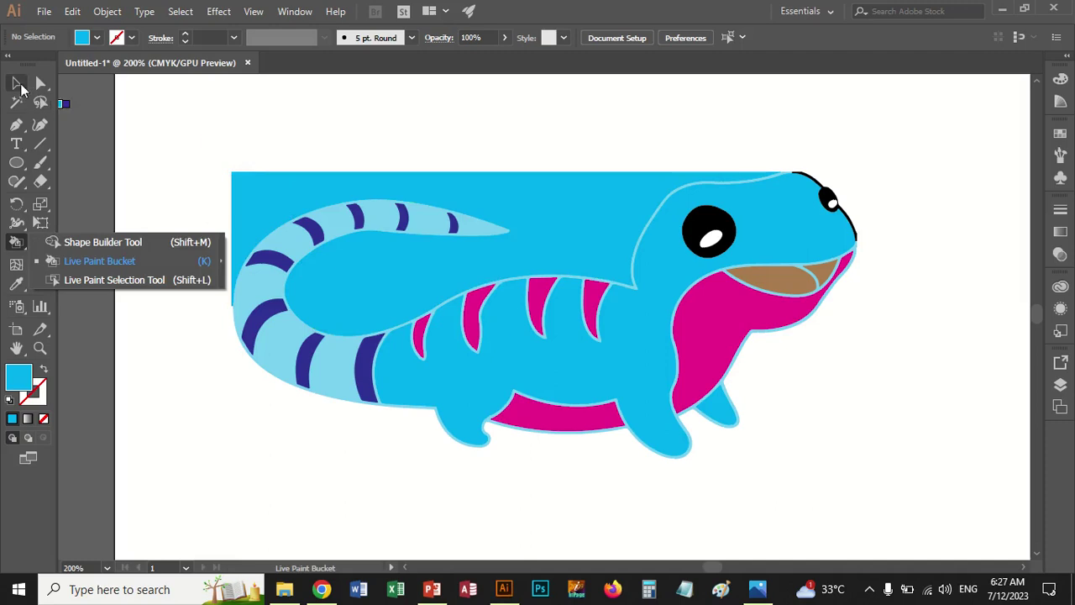
pyautogui.click(18, 88)
pyautogui.hotkey('ctrl', 'z')
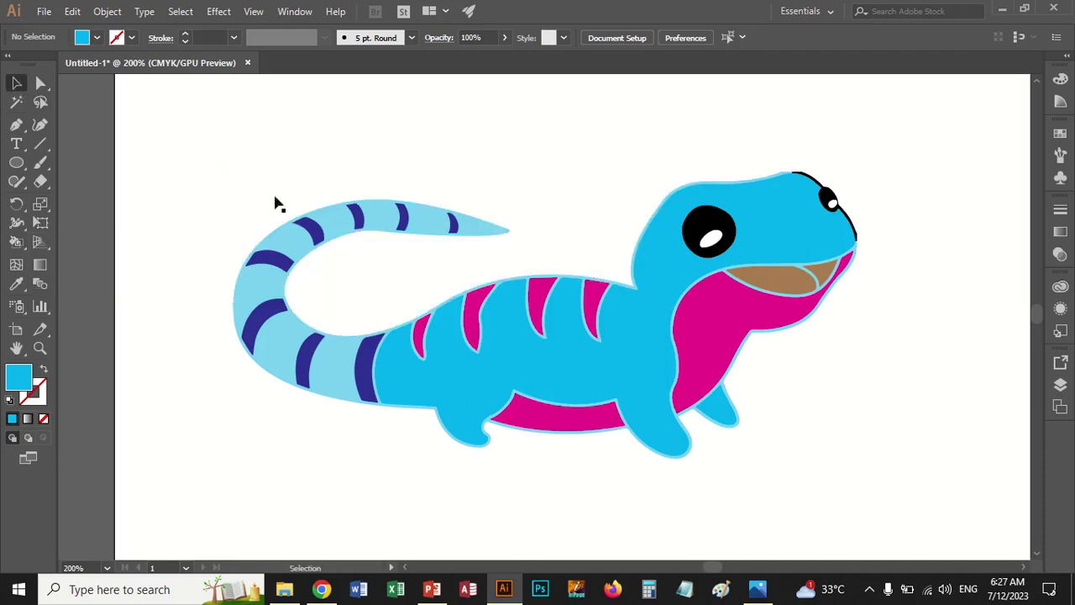
pyautogui.click(16, 242)
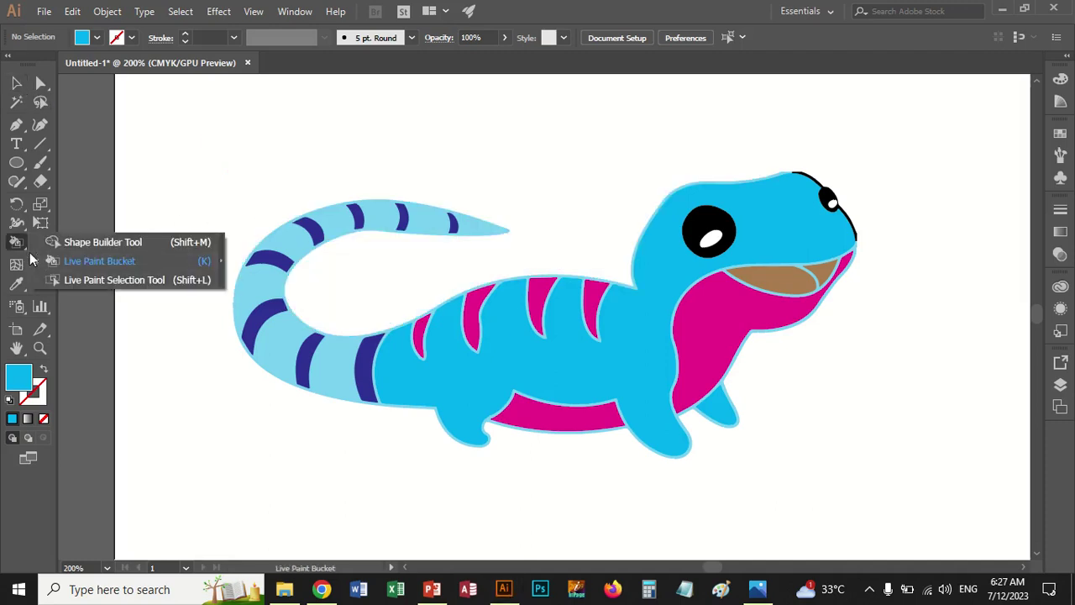
# Try the Live Paint Selection tool on the head outline and whole artwork, then deselect
pyautogui.click(55, 283)
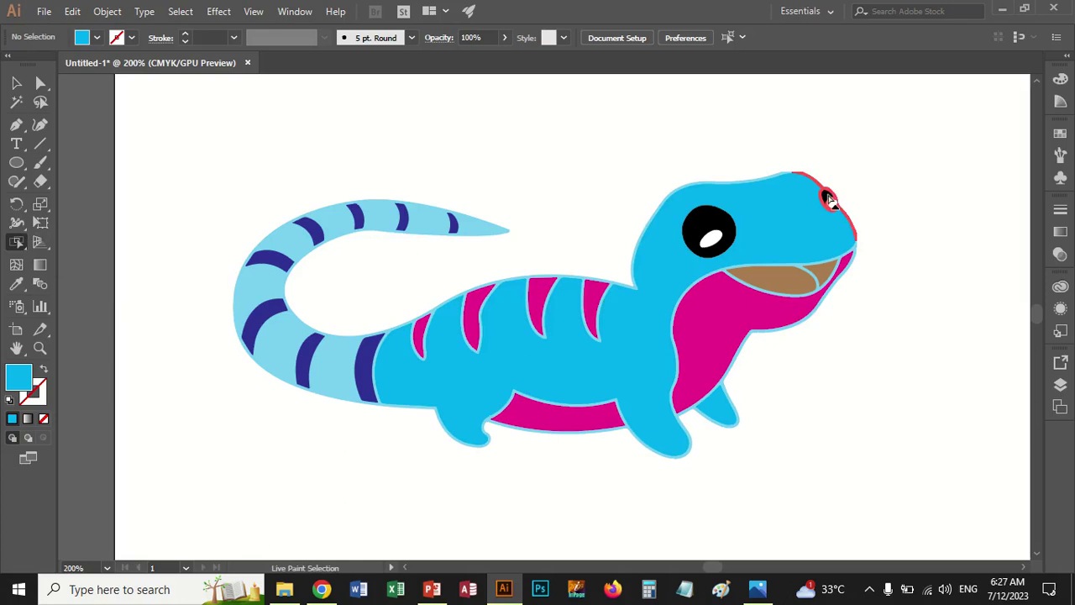
pyautogui.click(19, 243)
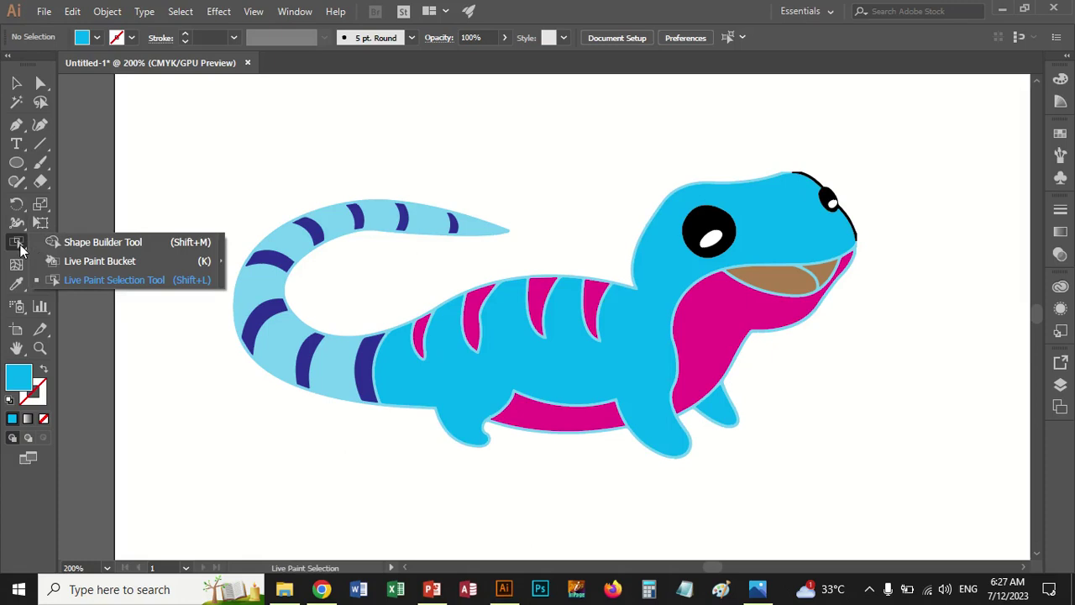
pyautogui.click(19, 243)
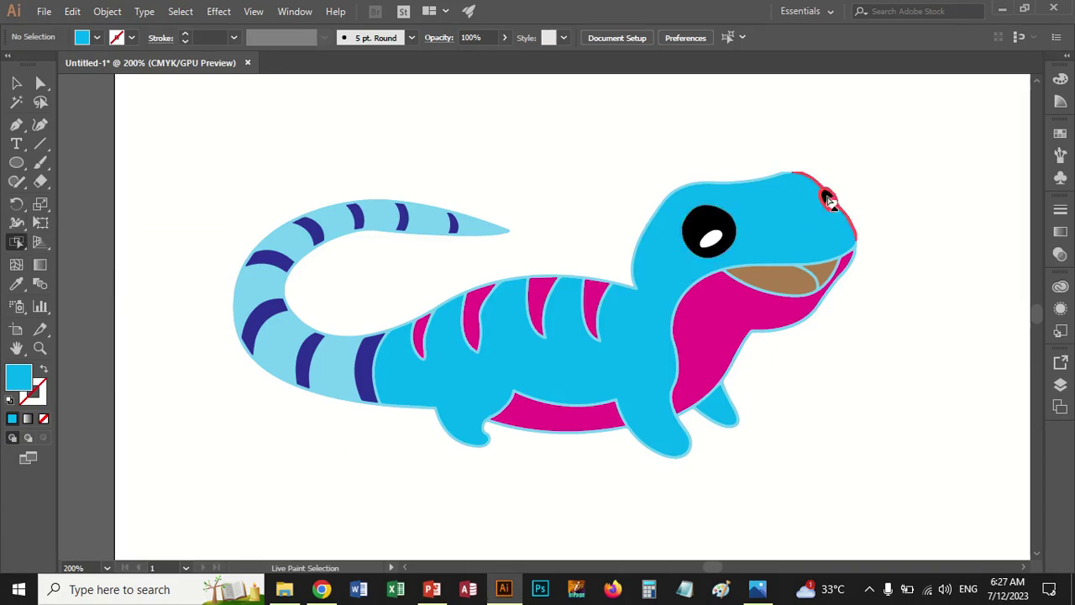
pyautogui.click(828, 200)
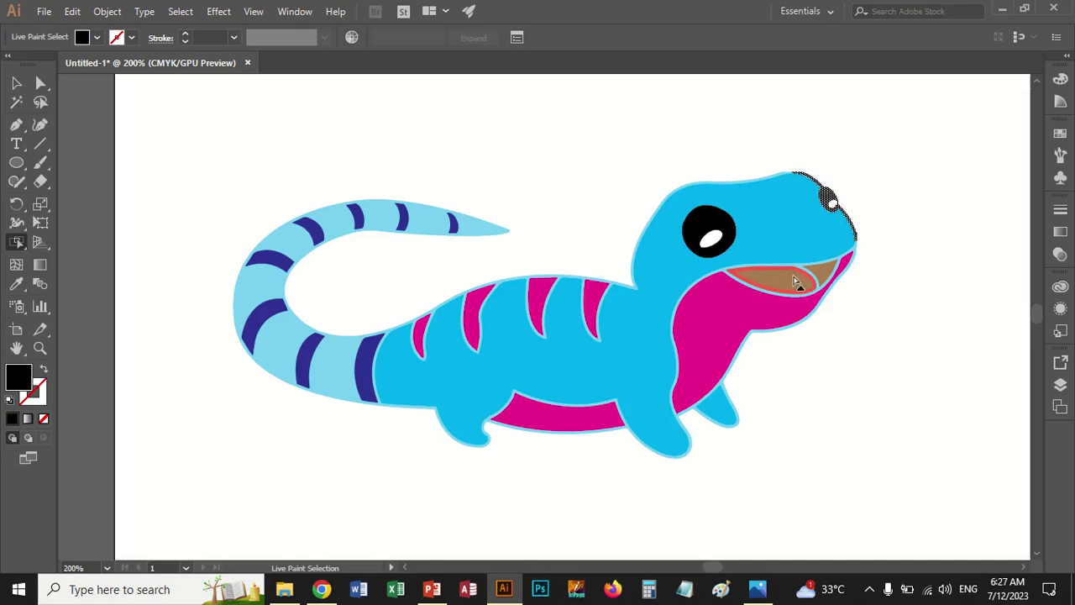
pyautogui.hotkey('ctrl', 'a')
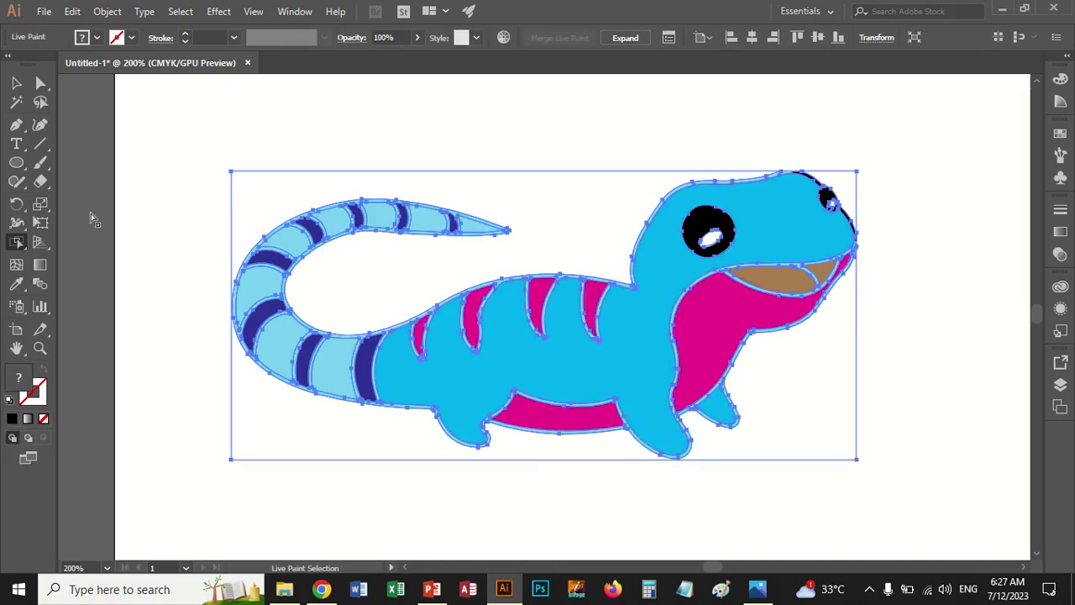
pyautogui.press('v')
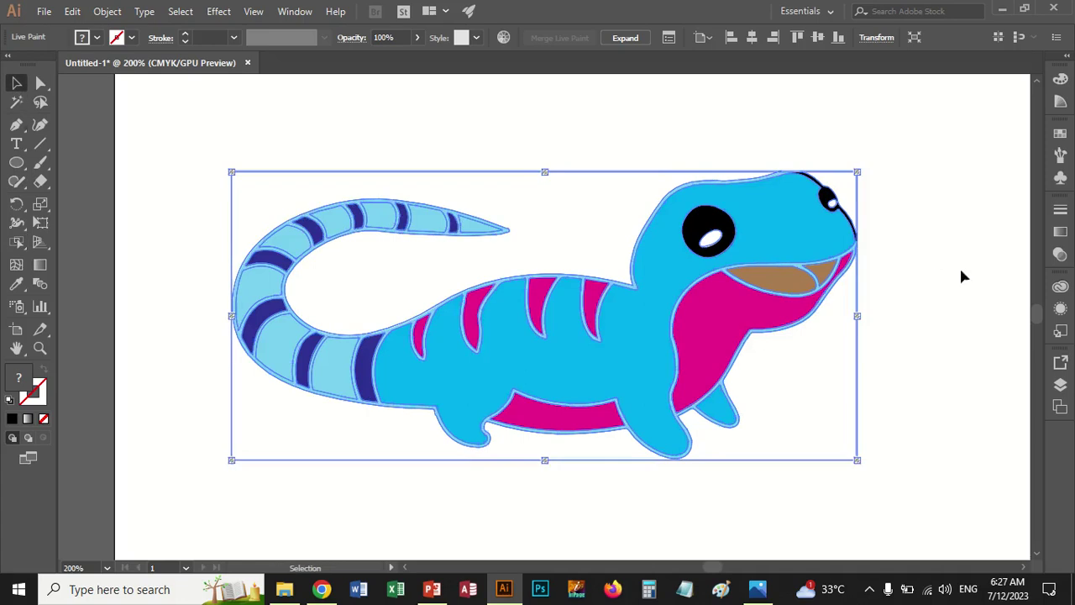
pyautogui.click(962, 268)
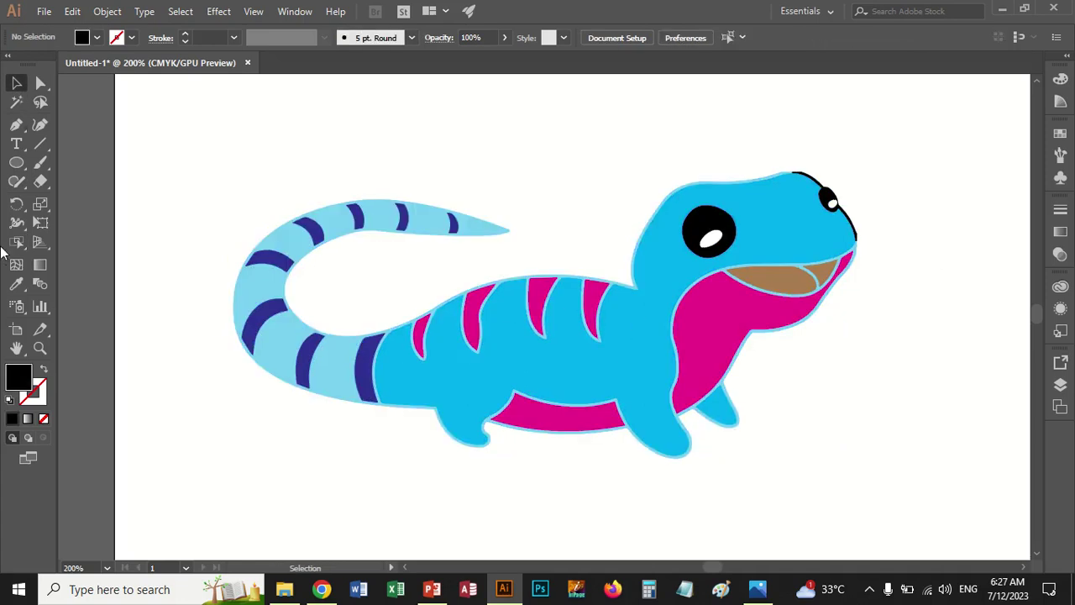
# Select body and tail faces with Live Paint Selection, then isolate the head-top region
pyautogui.click(16, 242)
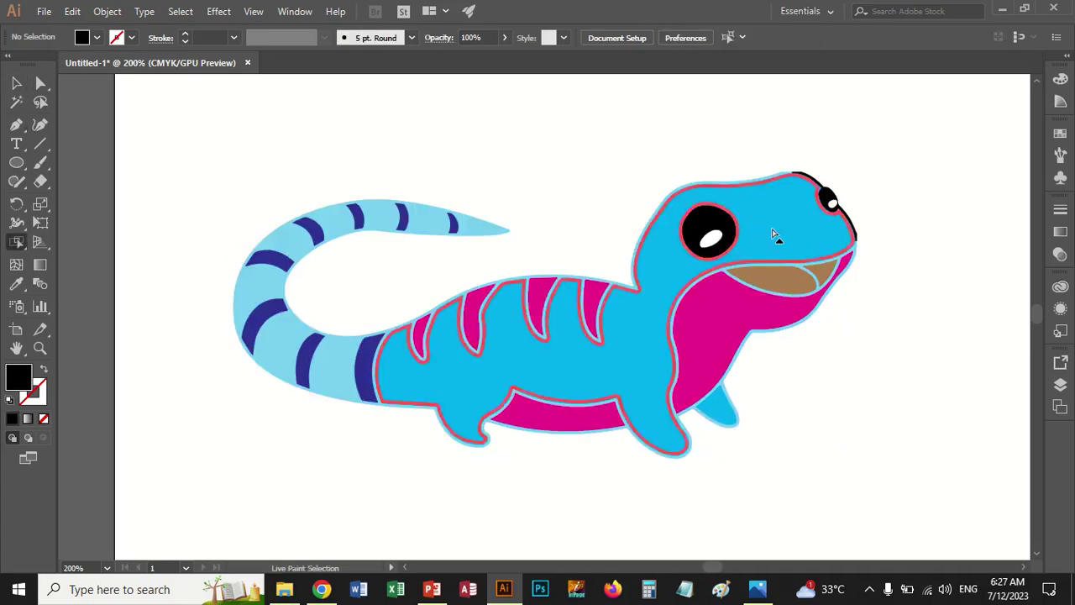
pyautogui.click(774, 236)
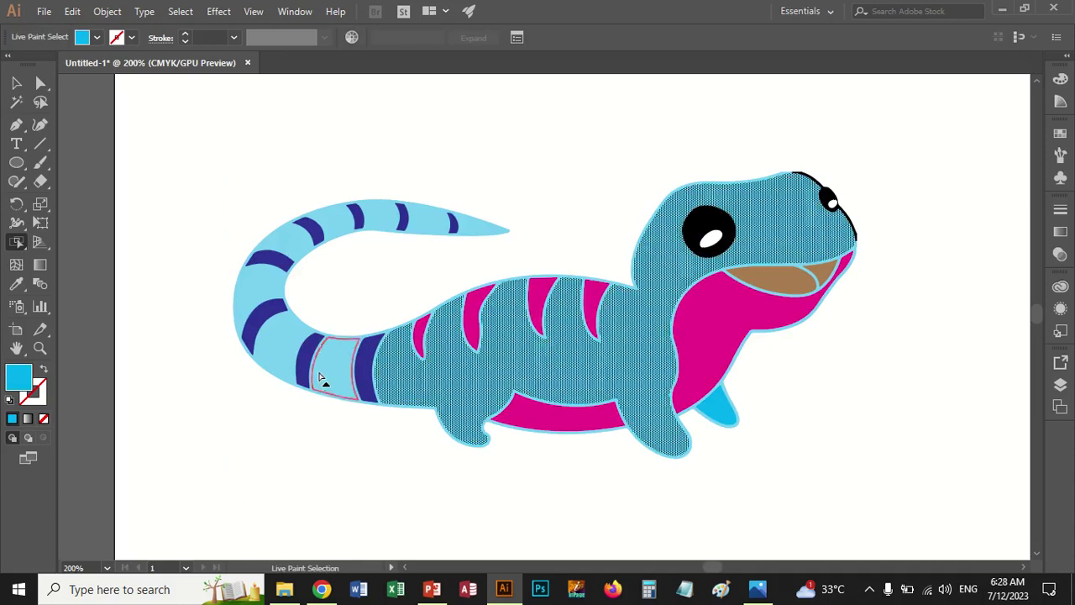
pyautogui.keyDown('shift'); pyautogui.click(323, 378); pyautogui.keyUp('shift')
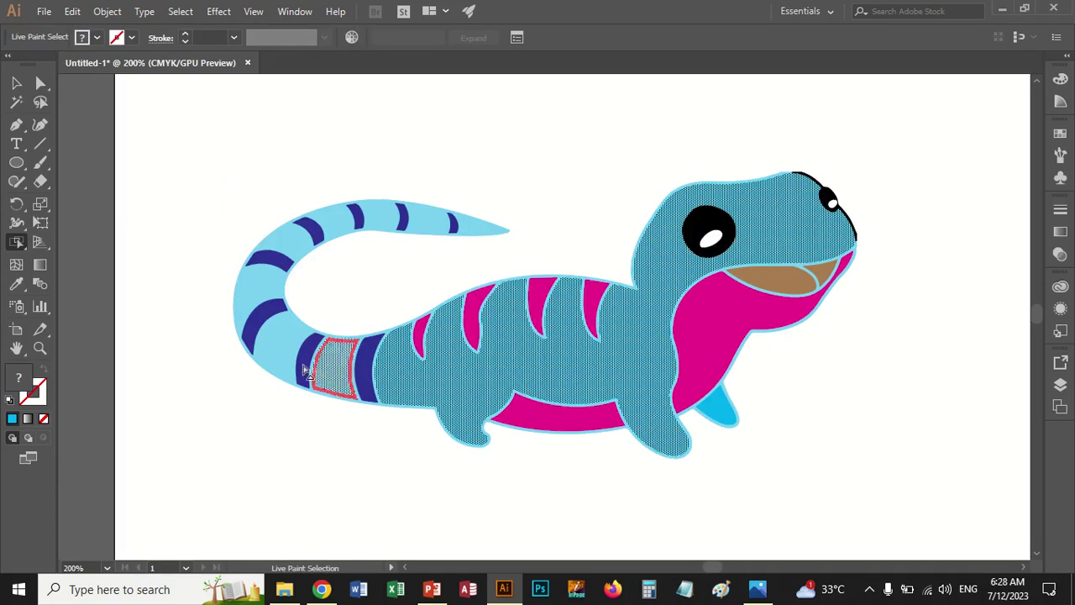
pyautogui.keyDown('shift'); pyautogui.click(281, 348); pyautogui.keyUp('shift')
pyautogui.keyDown('shift'); pyautogui.click(262, 298); pyautogui.keyUp('shift')
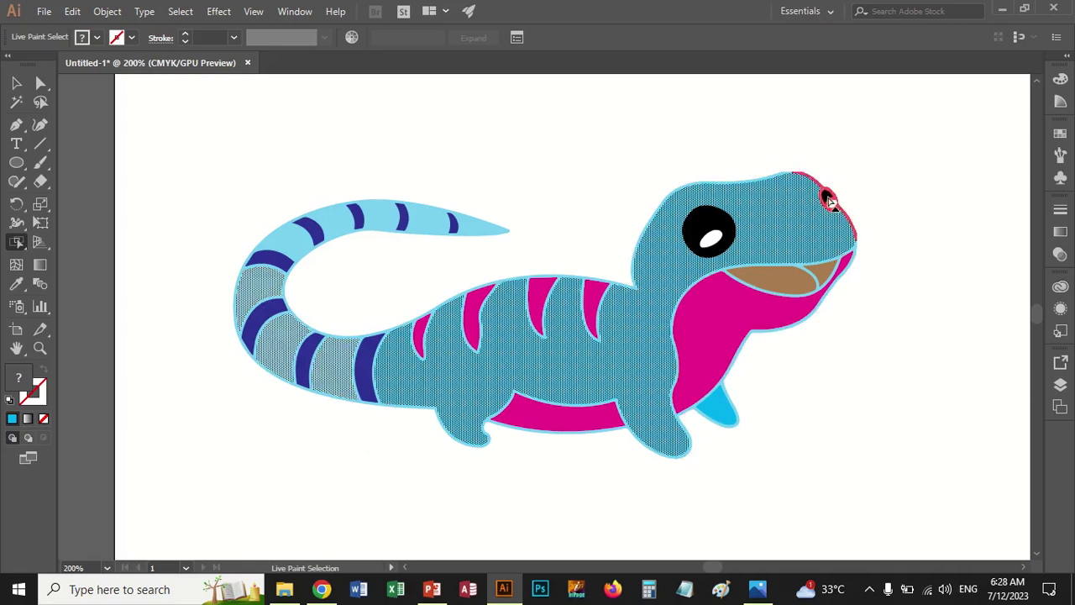
pyautogui.click(827, 199)
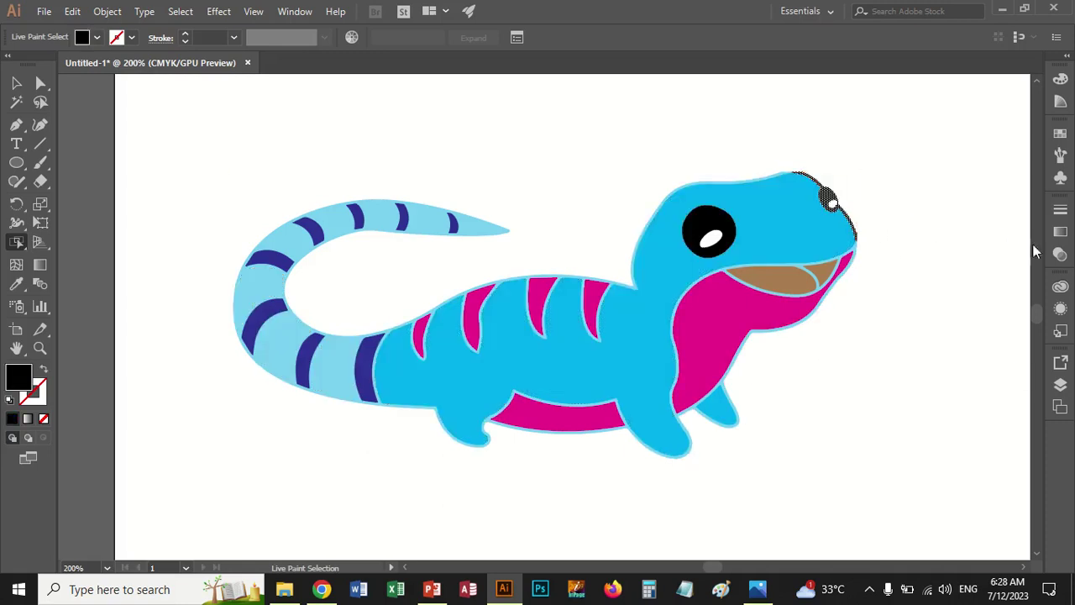
# Fill the strip on top of the lizard's head orange
pyautogui.click(1060, 135)
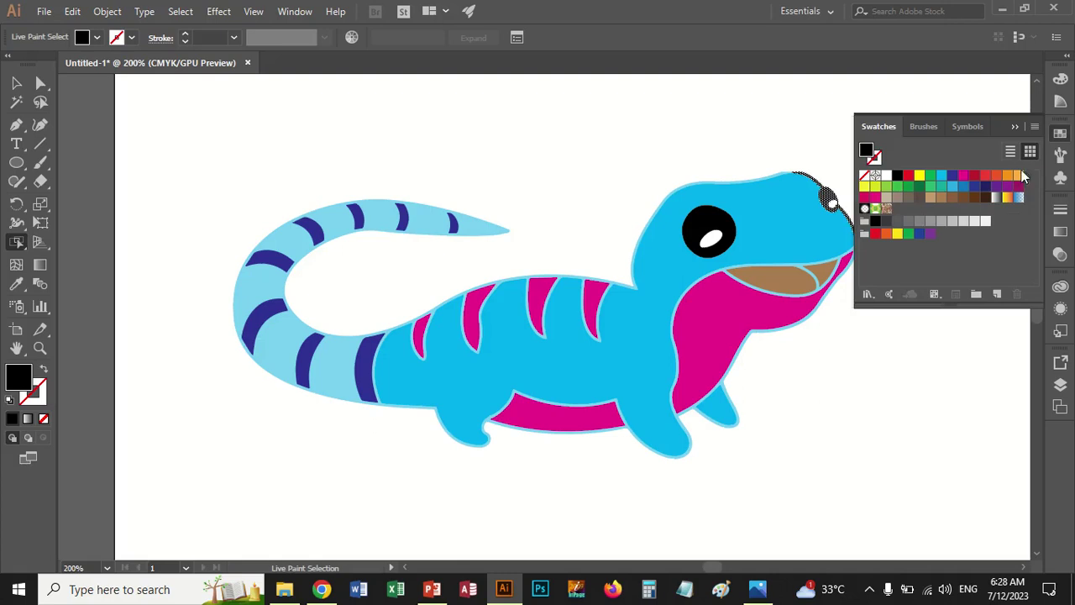
pyautogui.click(886, 233)
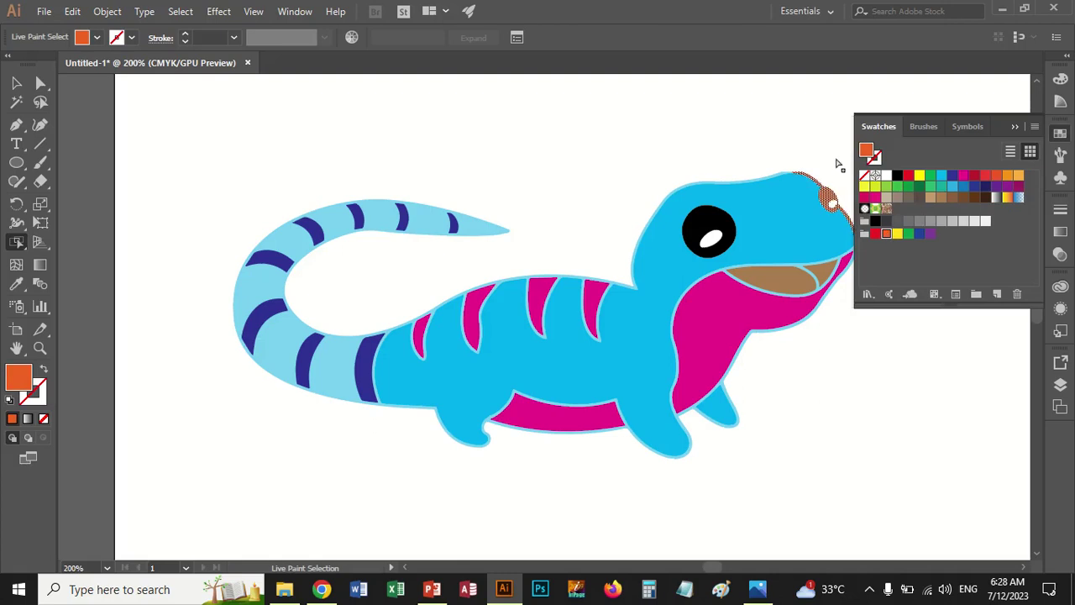
pyautogui.click(837, 164)
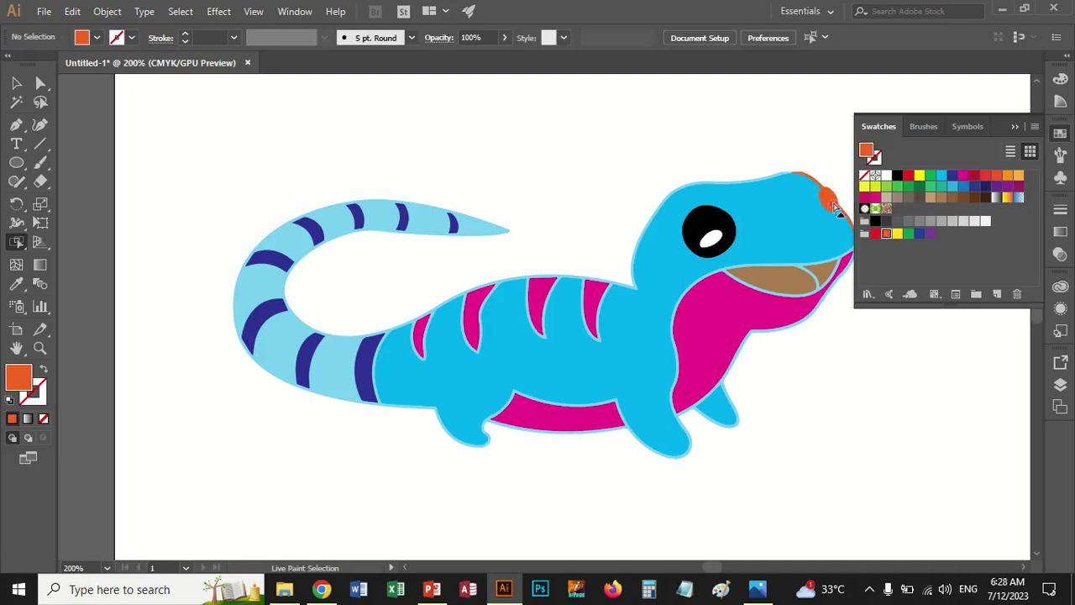
pyautogui.click(836, 206)
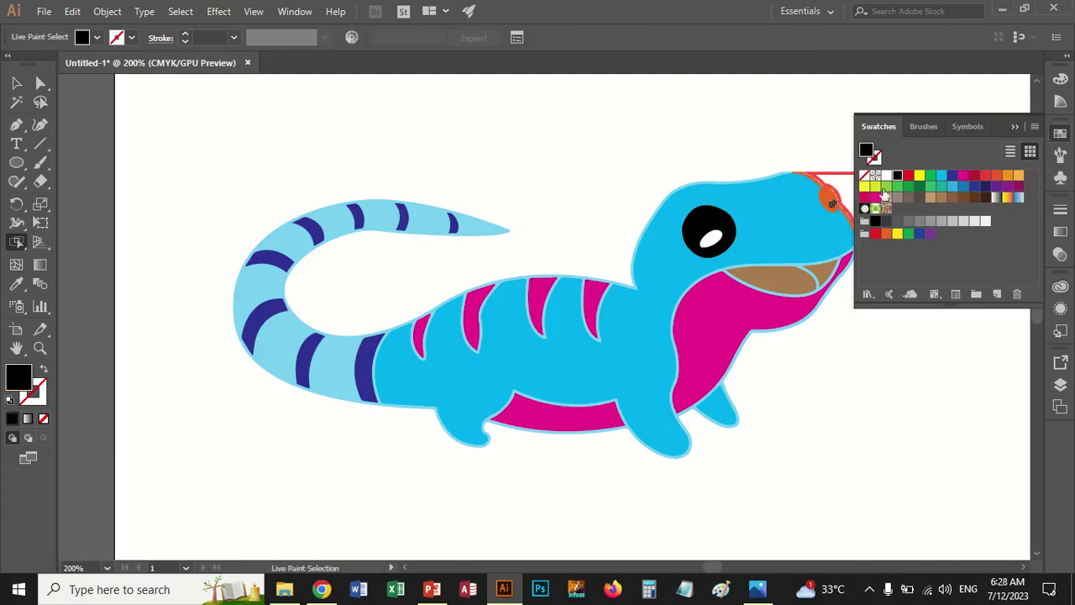
pyautogui.click(771, 150)
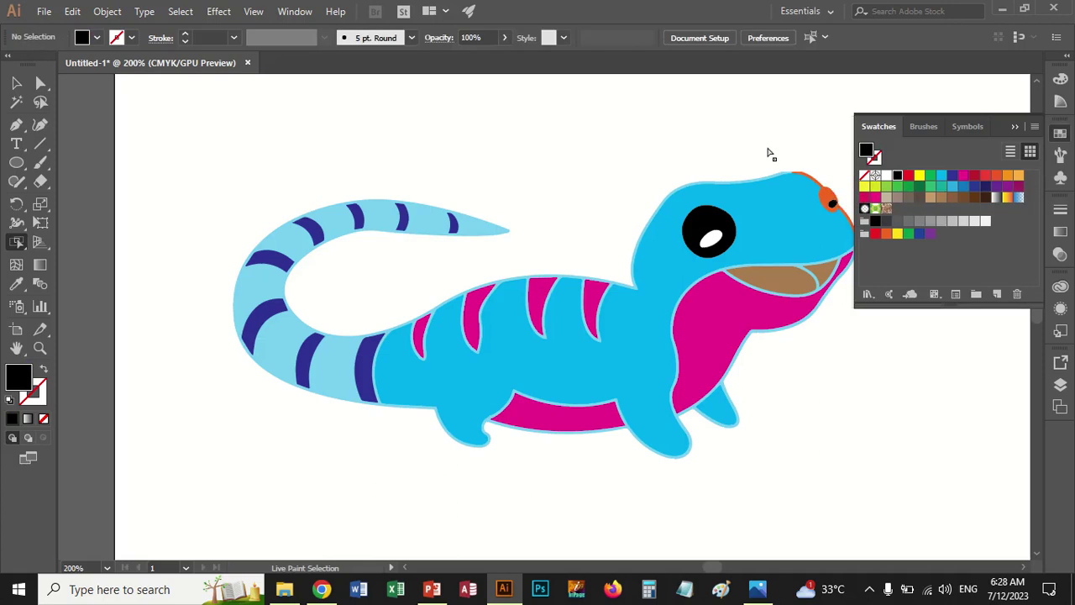
# Fill a small region near the snout yellow and close the Swatches panel
pyautogui.click(839, 208)
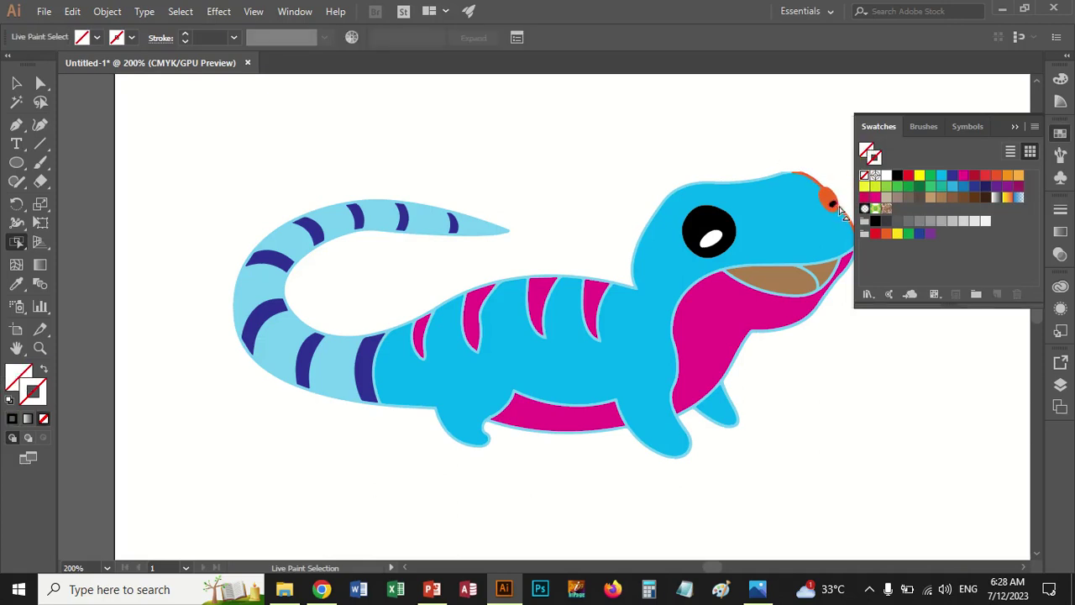
pyautogui.click(897, 233)
pyautogui.click(907, 355)
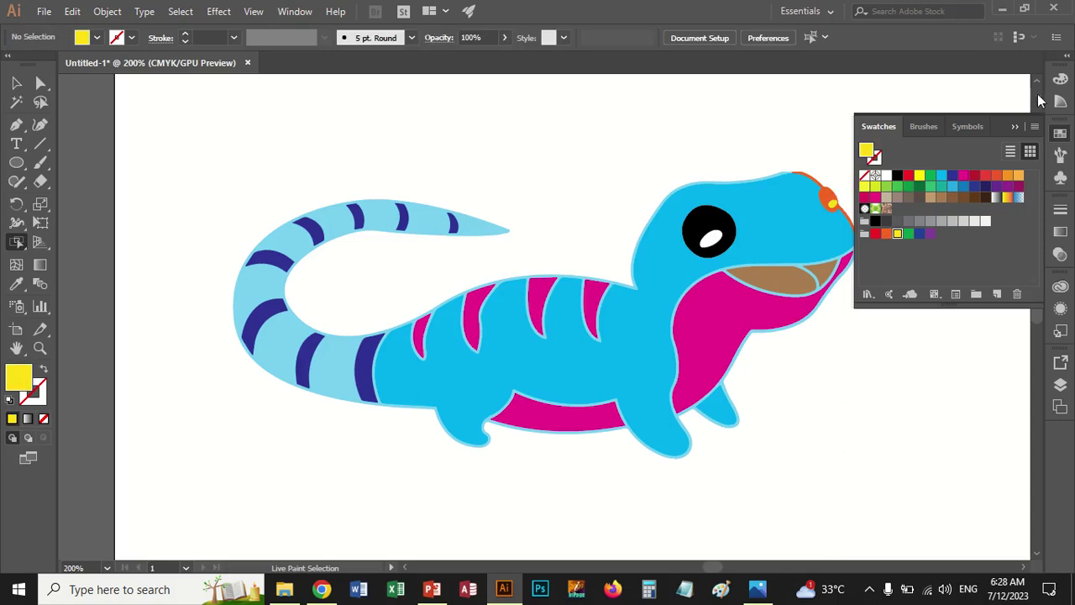
pyautogui.click(1016, 127)
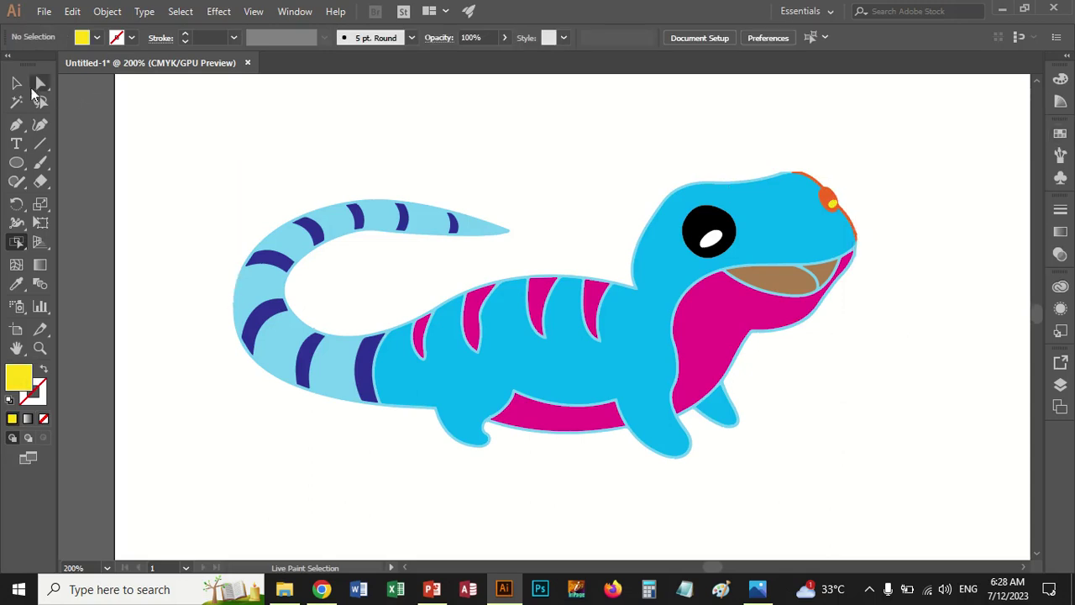
pyautogui.click(13, 86)
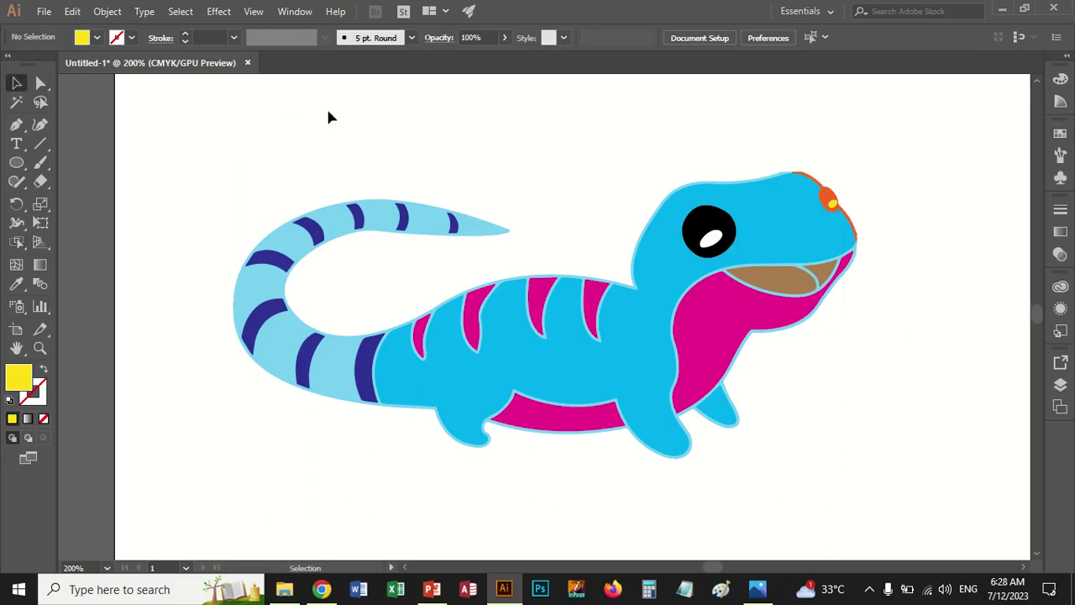
pyautogui.click(40, 348)
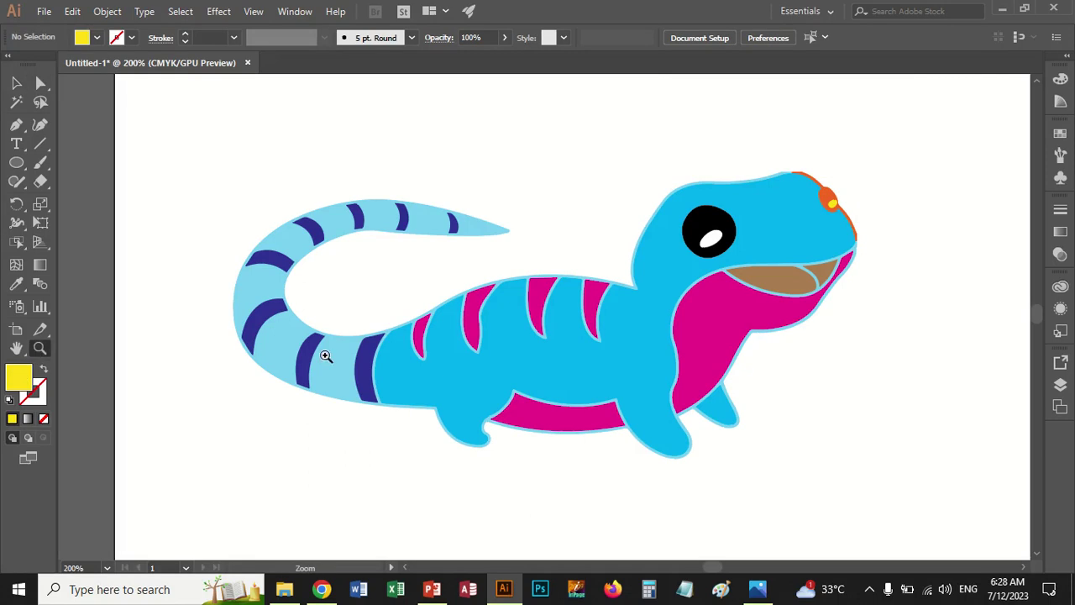
pyautogui.moveTo(577, 355); pyautogui.dragTo(585, 353)
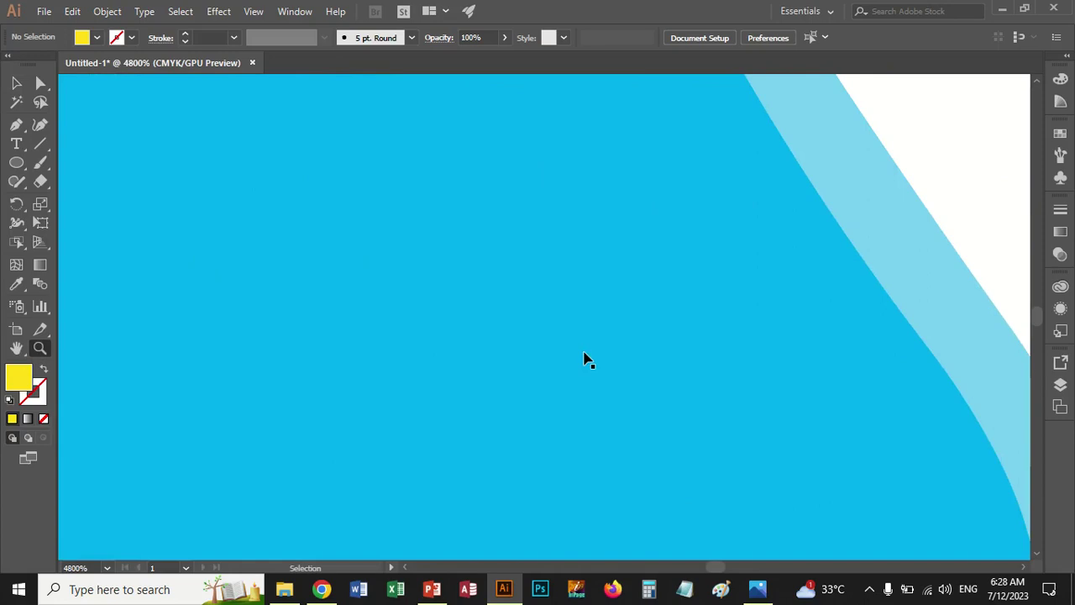
pyautogui.hotkey('ctrl', '-')
pyautogui.hotkey('ctrl', '-')
pyautogui.hotkey('ctrl', '-')
pyautogui.hotkey('ctrl', '-')
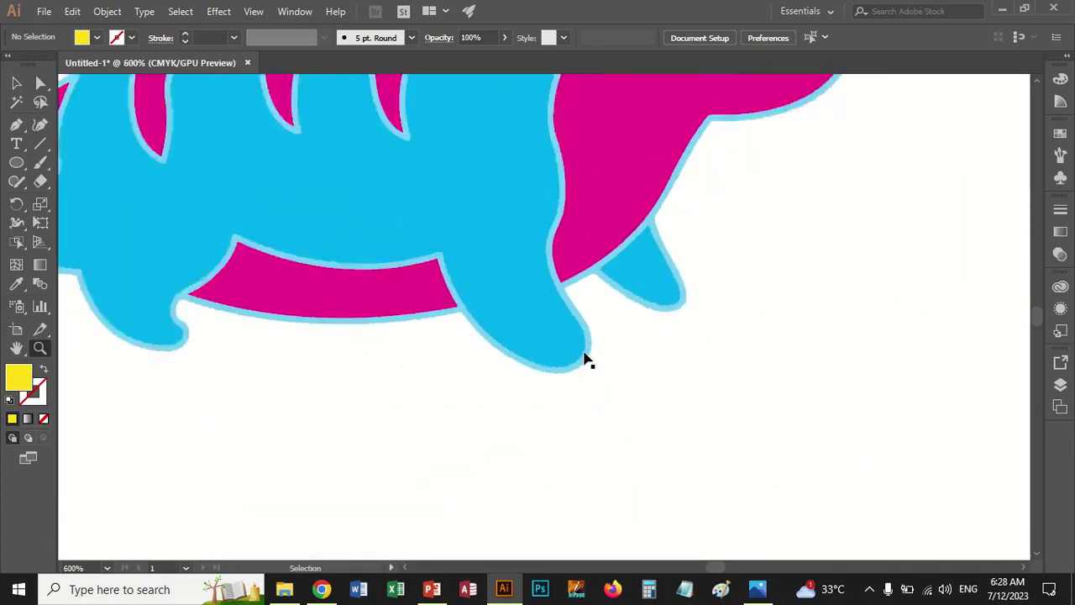
pyautogui.hotkey('ctrl', '-')
pyautogui.hotkey('ctrl', '-')
pyautogui.hotkey('ctrl', '-')
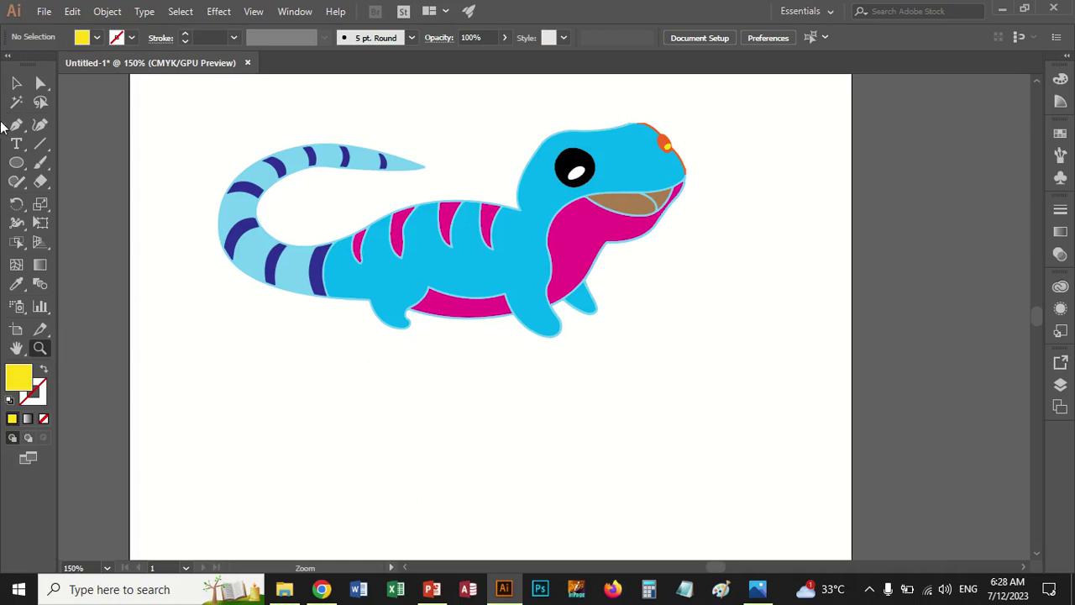
pyautogui.click(15, 84)
# Reposition the lizard on the page through several small drags, zooming out to see the page
pyautogui.click(525, 222)
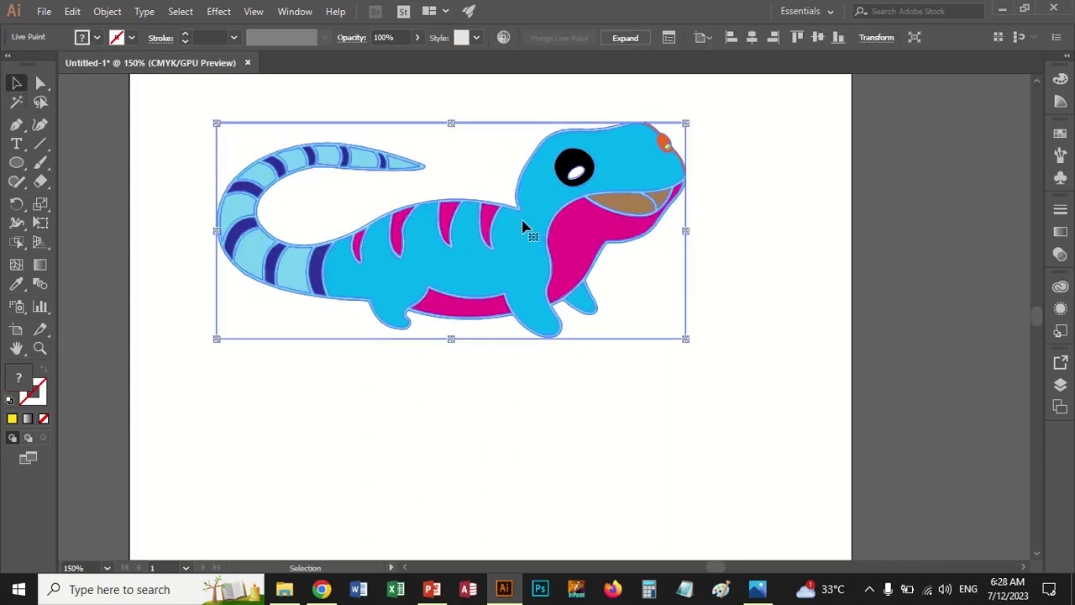
pyautogui.moveTo(520, 225); pyautogui.dragTo(565, 267)
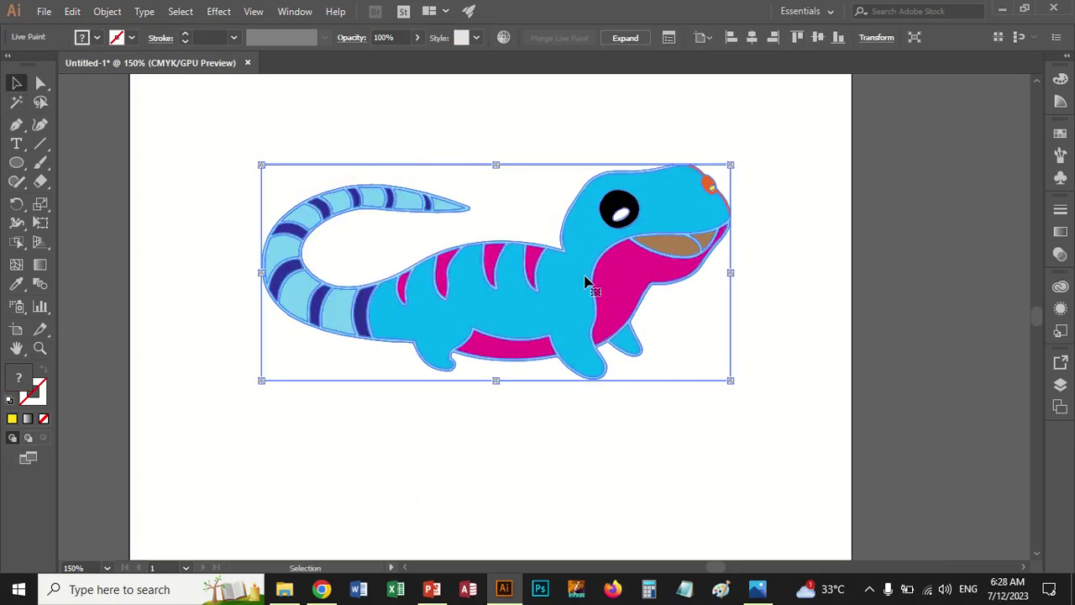
pyautogui.moveTo(571, 279); pyautogui.dragTo(587, 247)
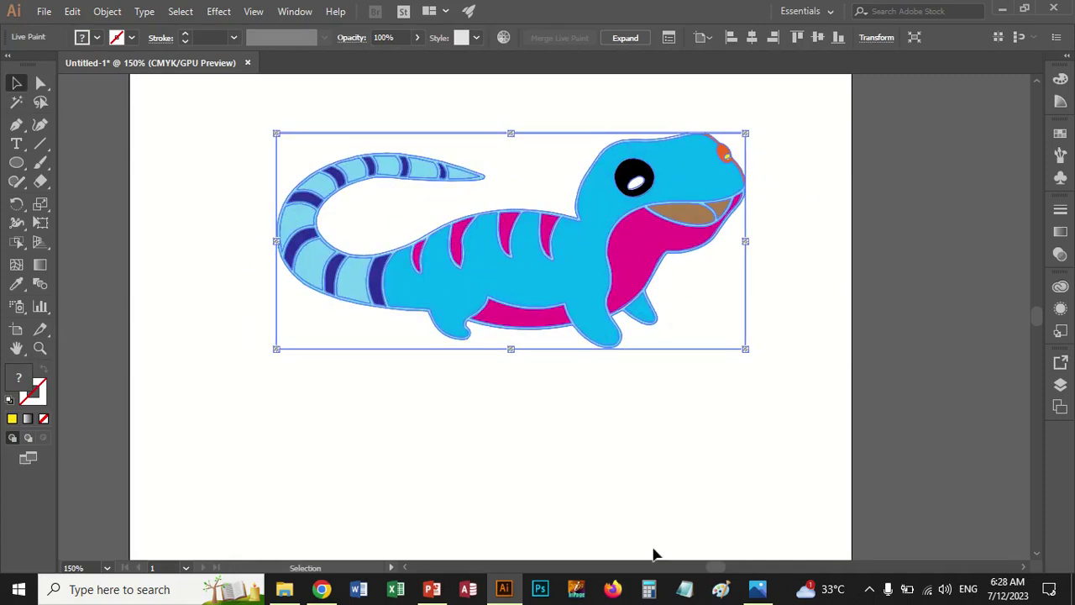
pyautogui.click(645, 464)
pyautogui.moveTo(477, 227); pyautogui.dragTo(525, 218)
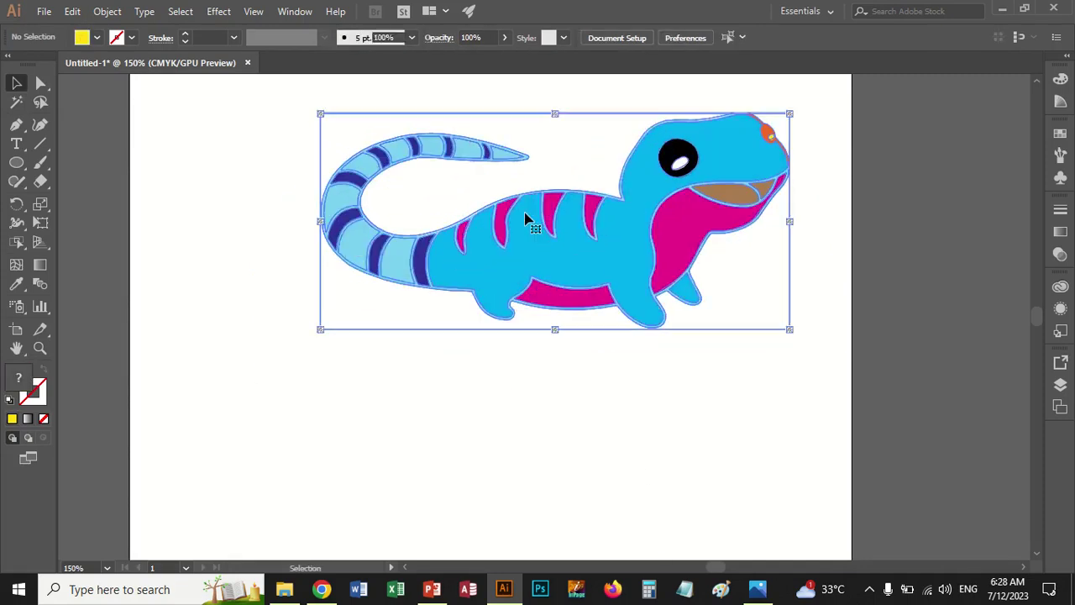
pyautogui.click(546, 336)
pyautogui.moveTo(547, 215); pyautogui.dragTo(551, 194)
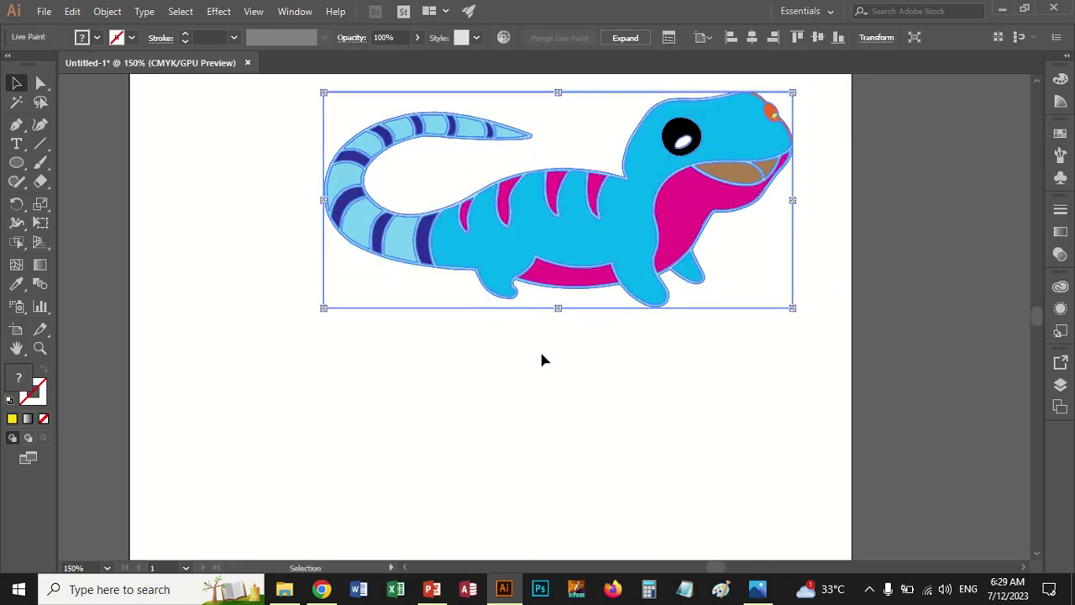
pyautogui.hotkey('ctrl', '-')
pyautogui.hotkey('ctrl', '-')
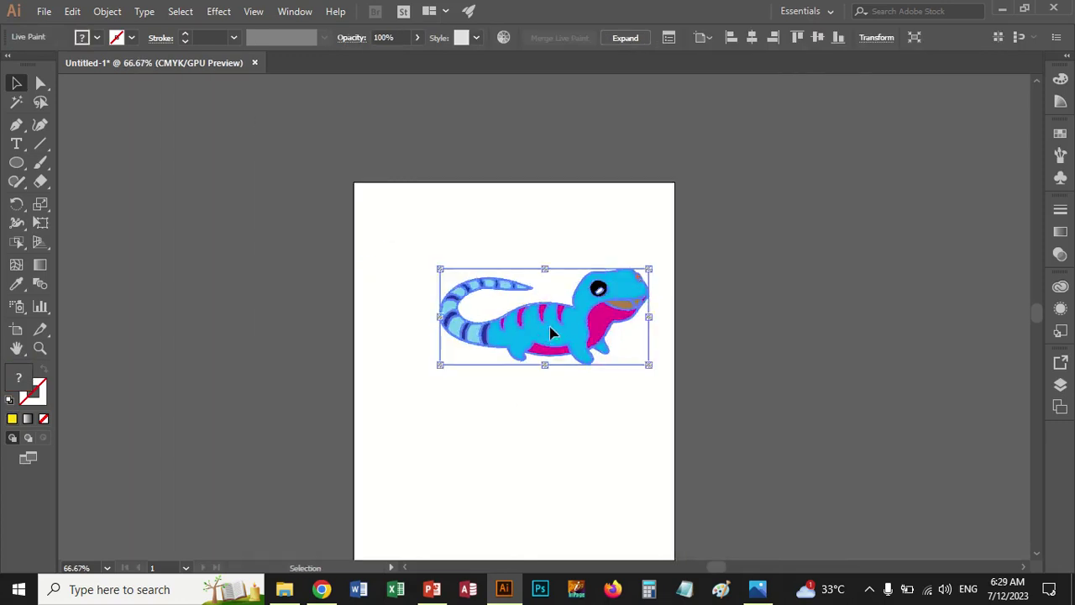
pyautogui.moveTo(551, 333); pyautogui.dragTo(531, 252)
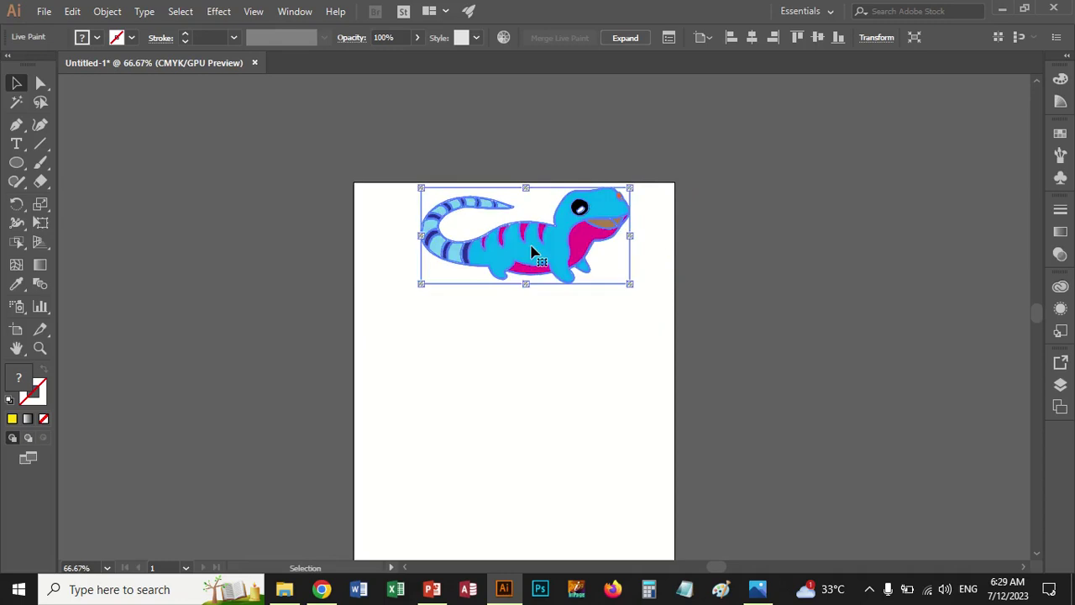
pyautogui.click(574, 336)
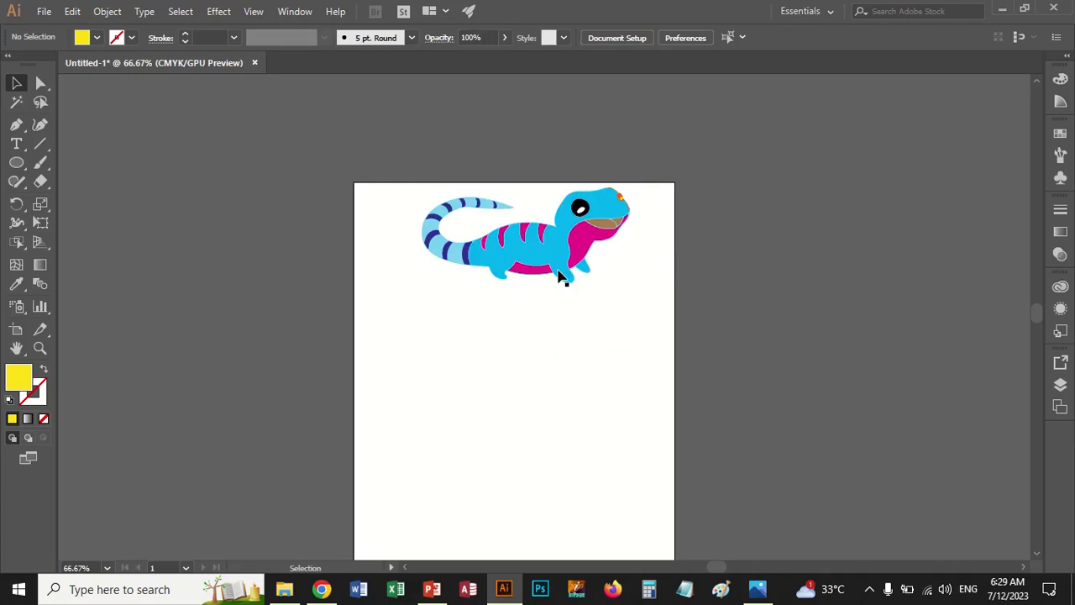
# Move the lizard off the page to the right, then drag it back to the page's upper-left
pyautogui.click(508, 234)
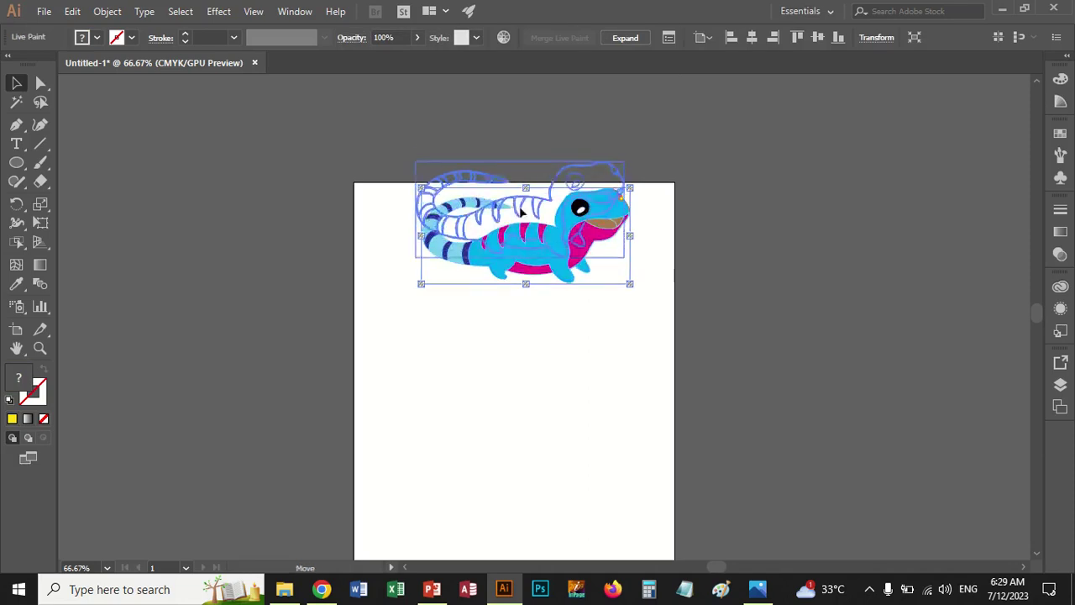
pyautogui.moveTo(529, 248)
pyautogui.mouseDown()
pyautogui.moveTo(523, 204)
pyautogui.moveTo(529, 278)
pyautogui.moveTo(804, 247)
pyautogui.mouseUp()
pyautogui.click(535, 309)
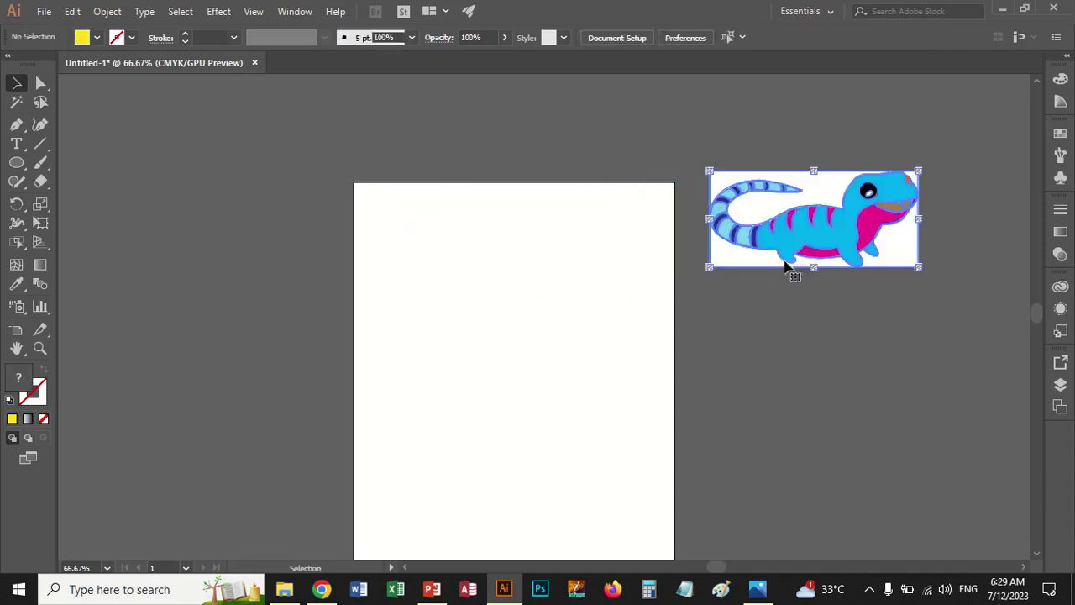
pyautogui.click(458, 361)
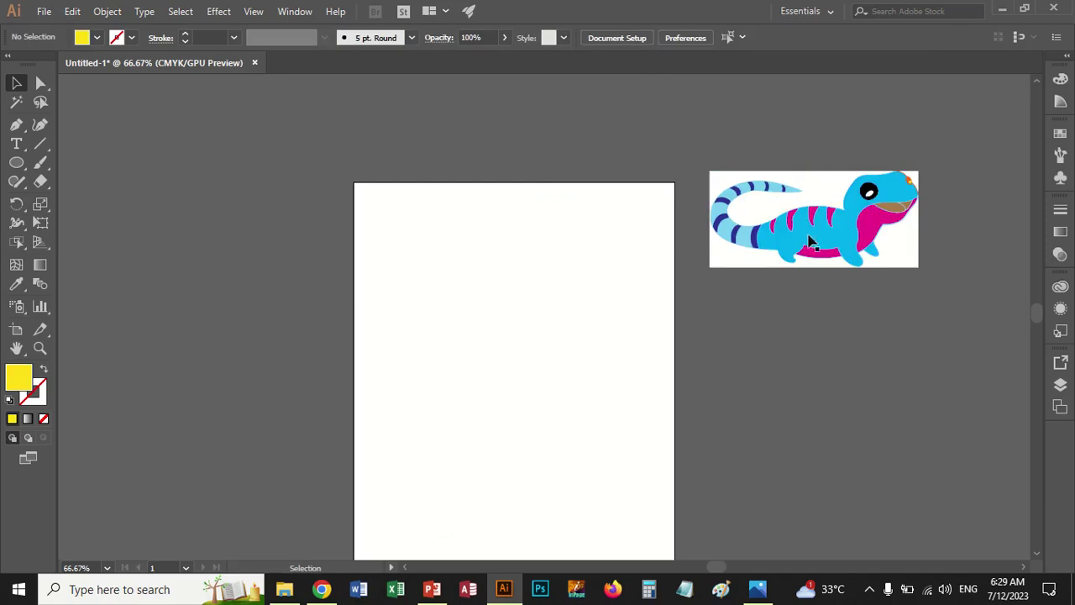
pyautogui.moveTo(811, 213); pyautogui.dragTo(484, 294)
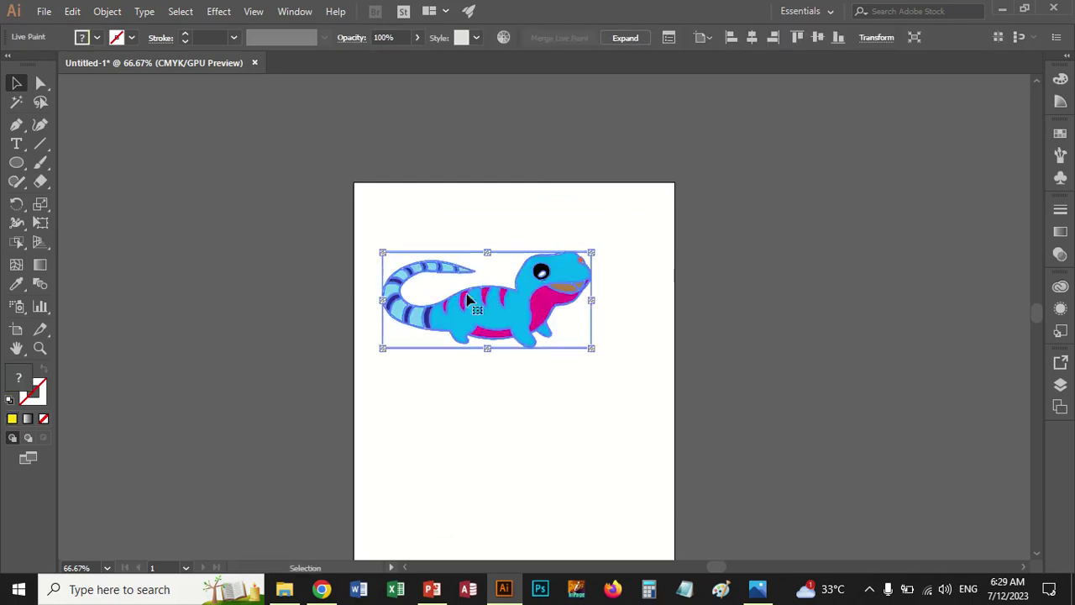
# After browsing the Width and Shape Builder tools, drag the lizard onto the page's right edge
pyautogui.click(17, 223)
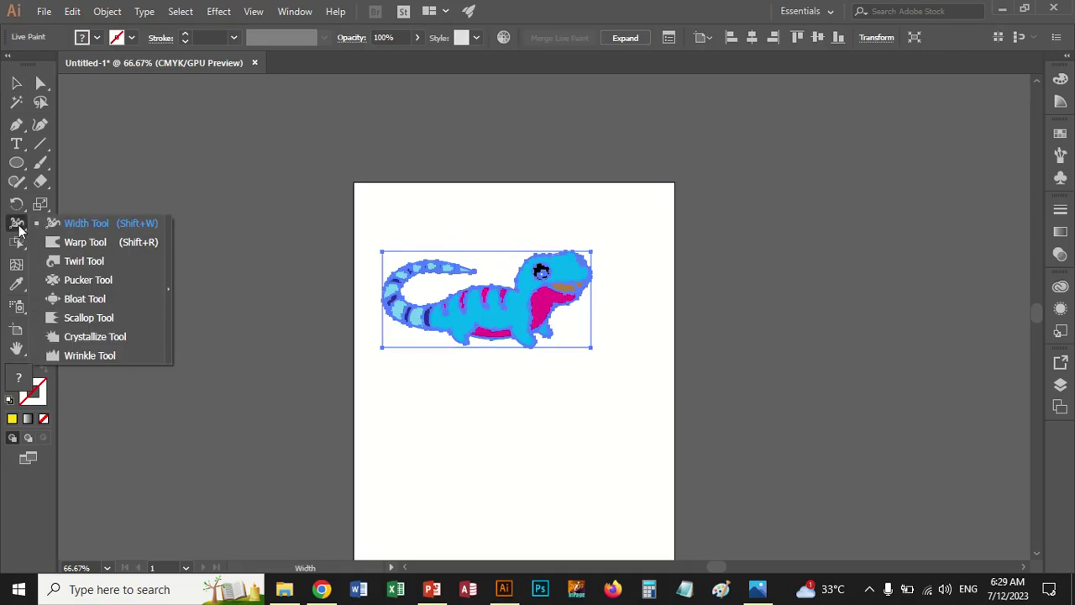
pyautogui.moveTo(19, 243); pyautogui.dragTo(67, 240)
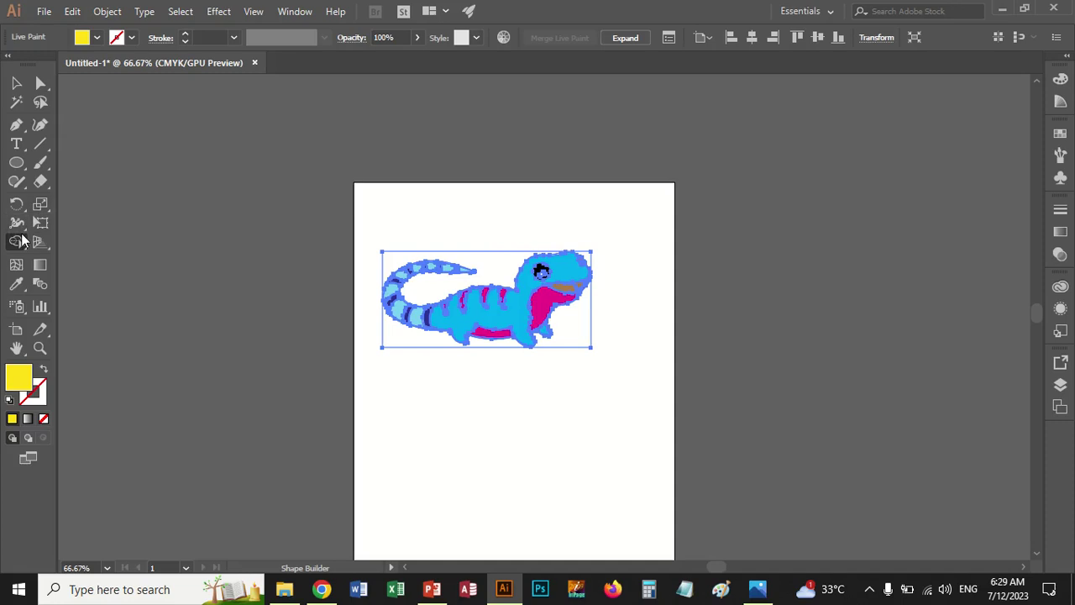
pyautogui.click(16, 83)
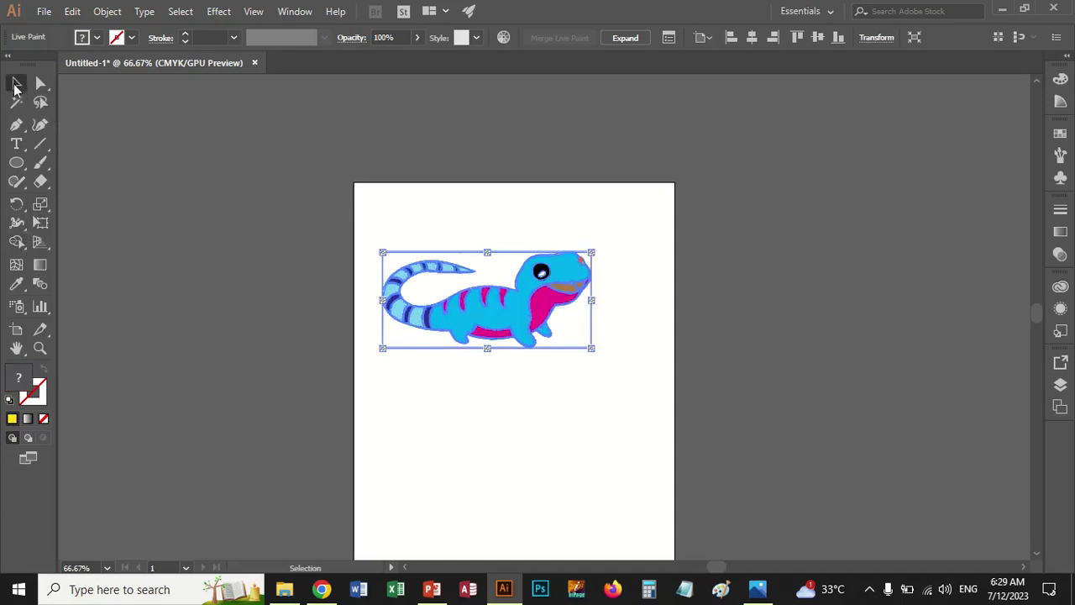
pyautogui.moveTo(470, 328)
pyautogui.mouseDown()
pyautogui.moveTo(667, 311)
pyautogui.moveTo(544, 321)
pyautogui.mouseUp()
# Expand the live-paint lizard into plain vector shapes
pyautogui.rightClick(560, 316)
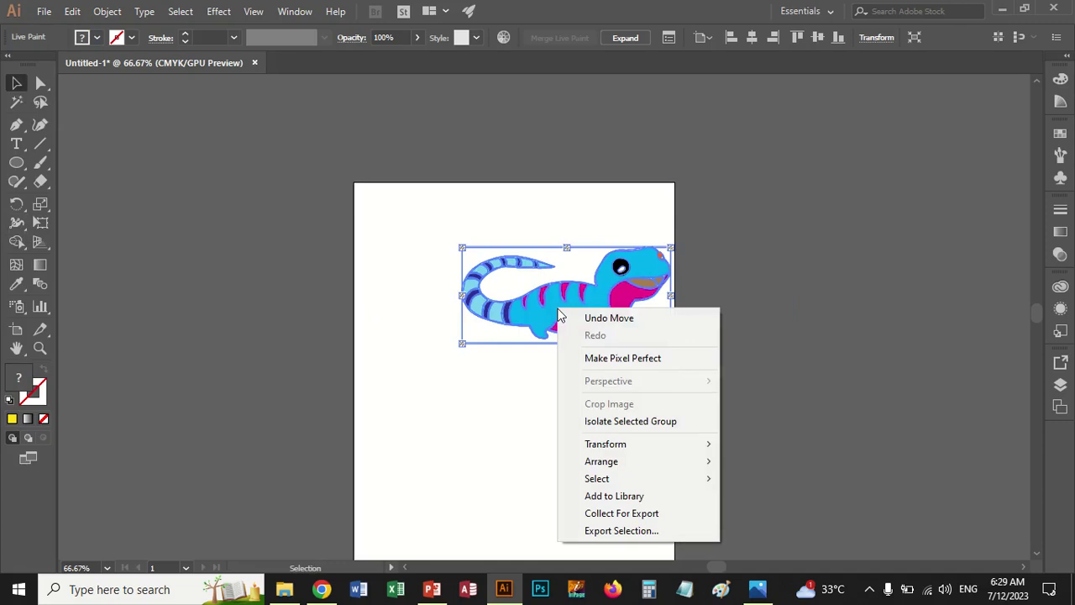
pyautogui.press('Escape')
pyautogui.click(107, 10)
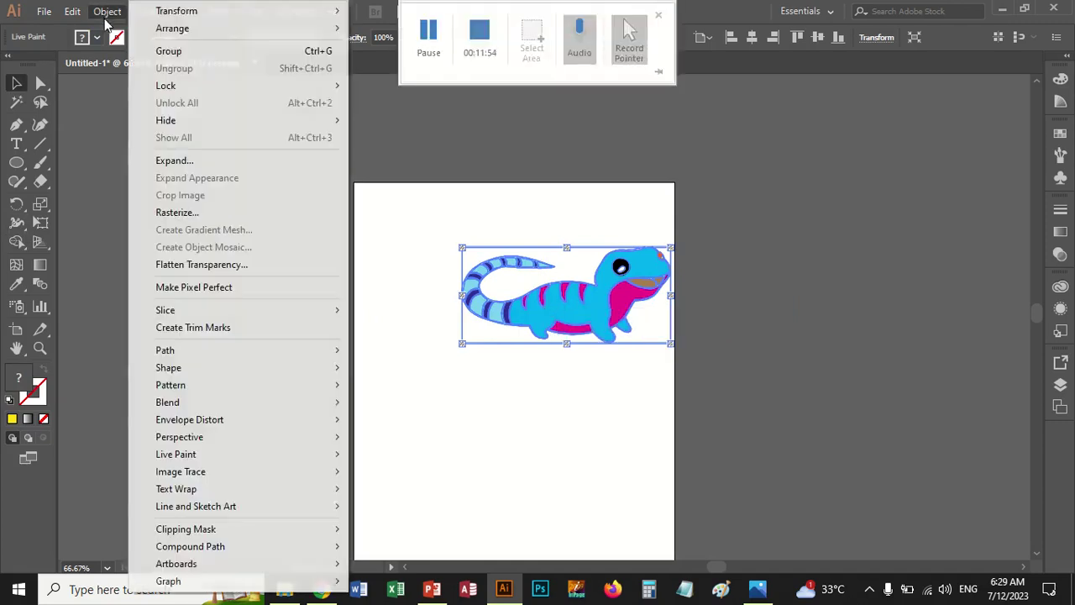
pyautogui.click(174, 160)
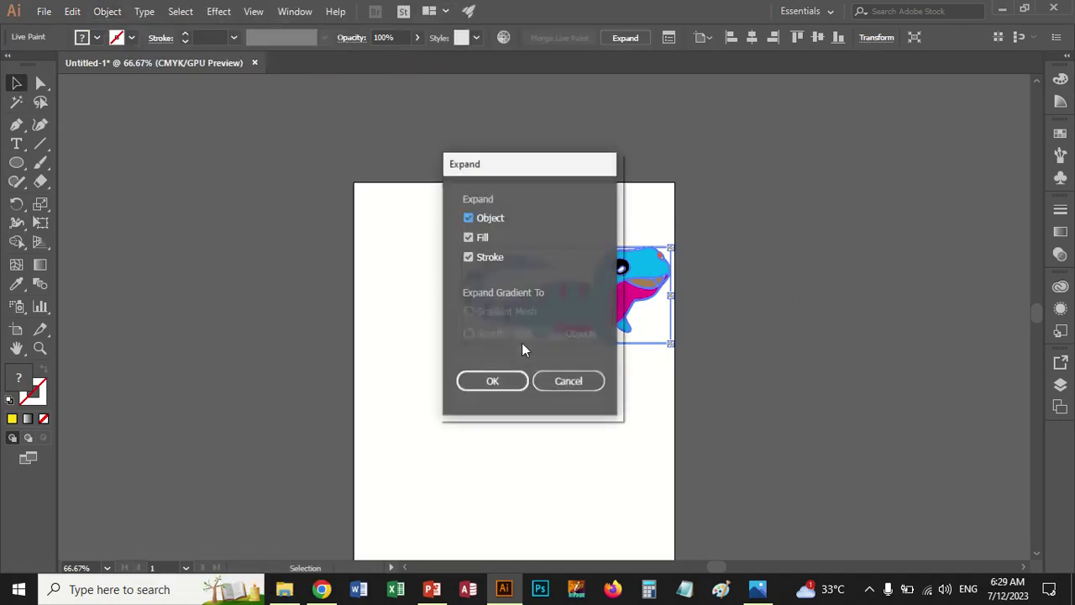
pyautogui.click(487, 384)
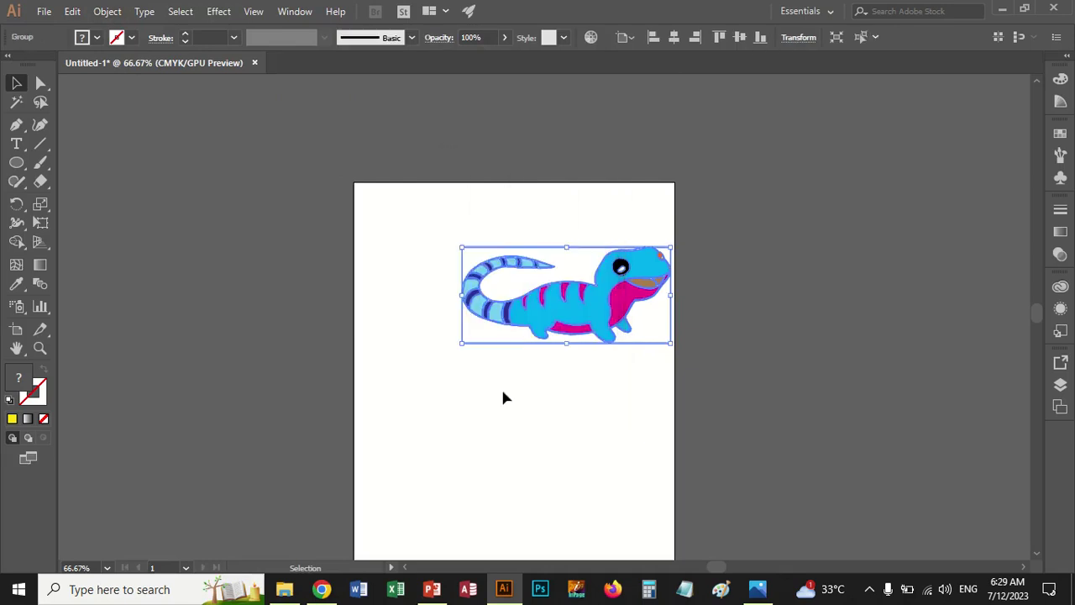
# Shift the expanded lizard slightly left, ungroup it, and deselect
pyautogui.moveTo(568, 314); pyautogui.dragTo(529, 313)
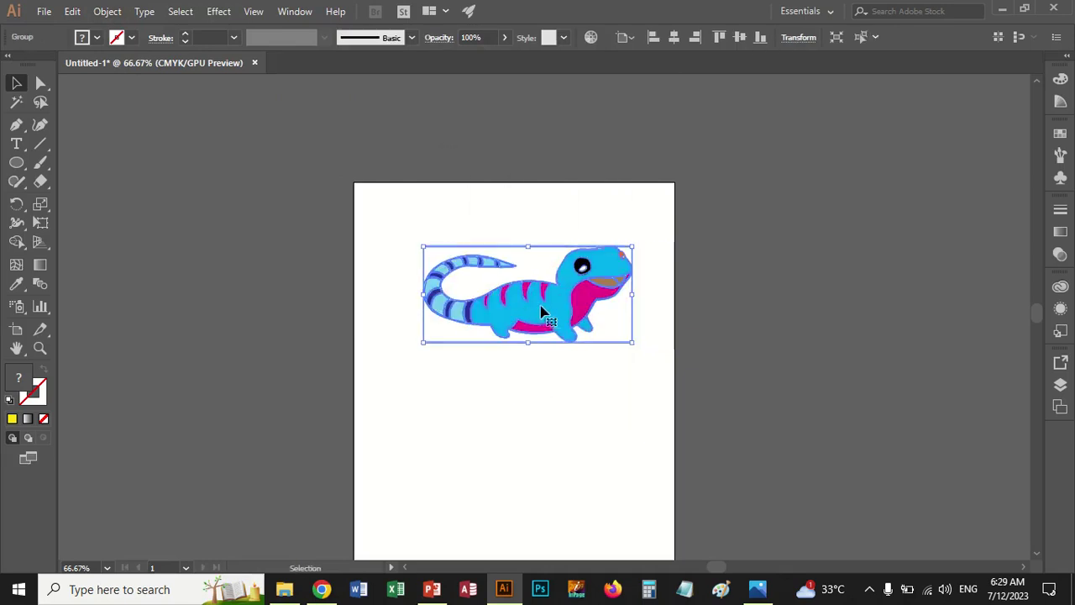
pyautogui.rightClick(538, 312)
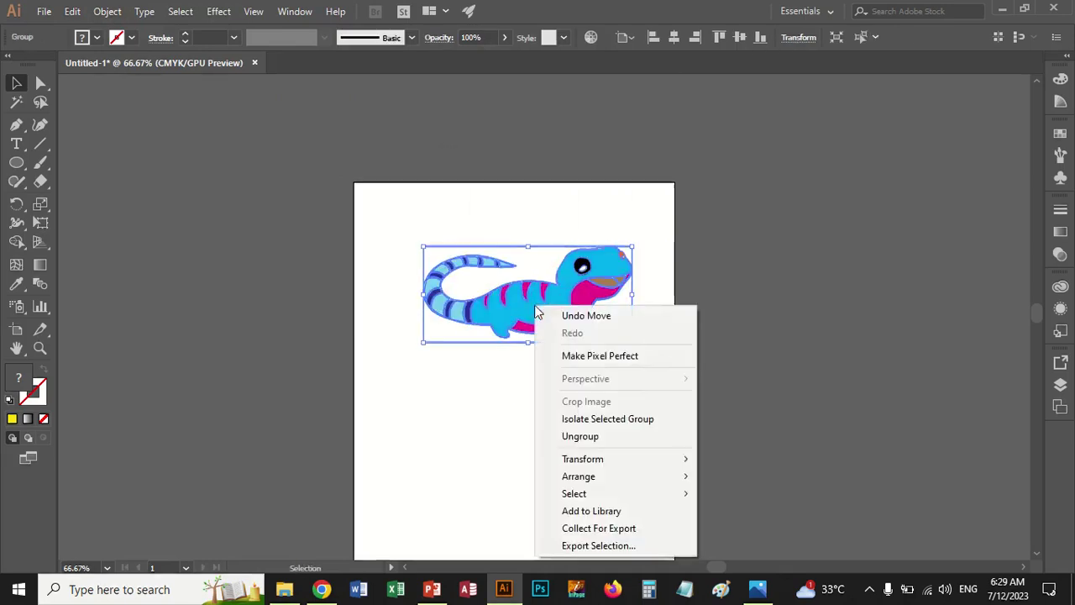
pyautogui.click(611, 437)
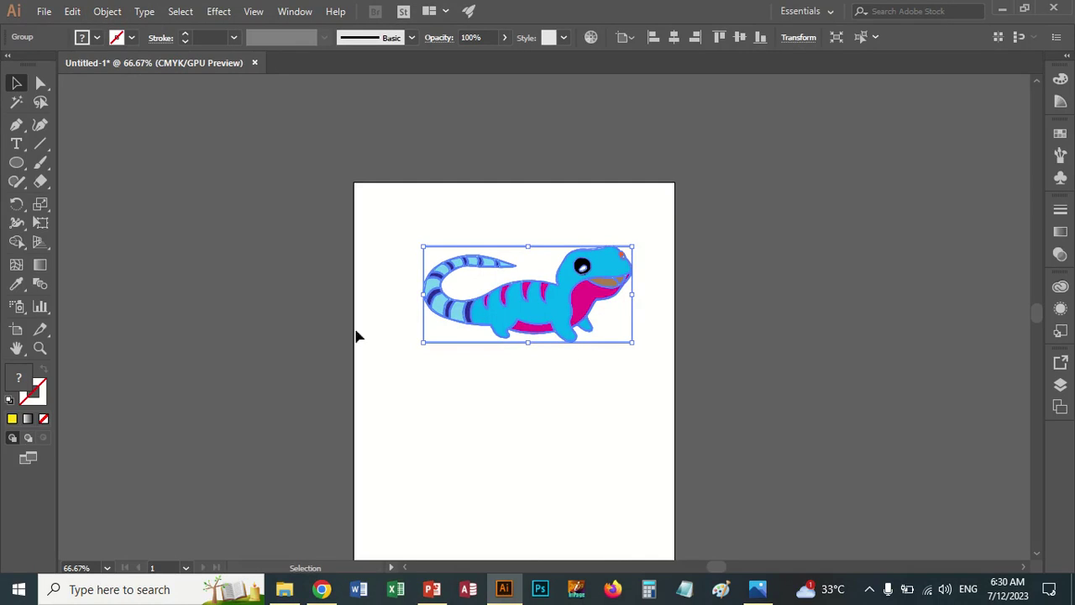
pyautogui.click(326, 279)
# With Direct Selection, delete the leftover straight edge above the lizard
pyautogui.click(39, 81)
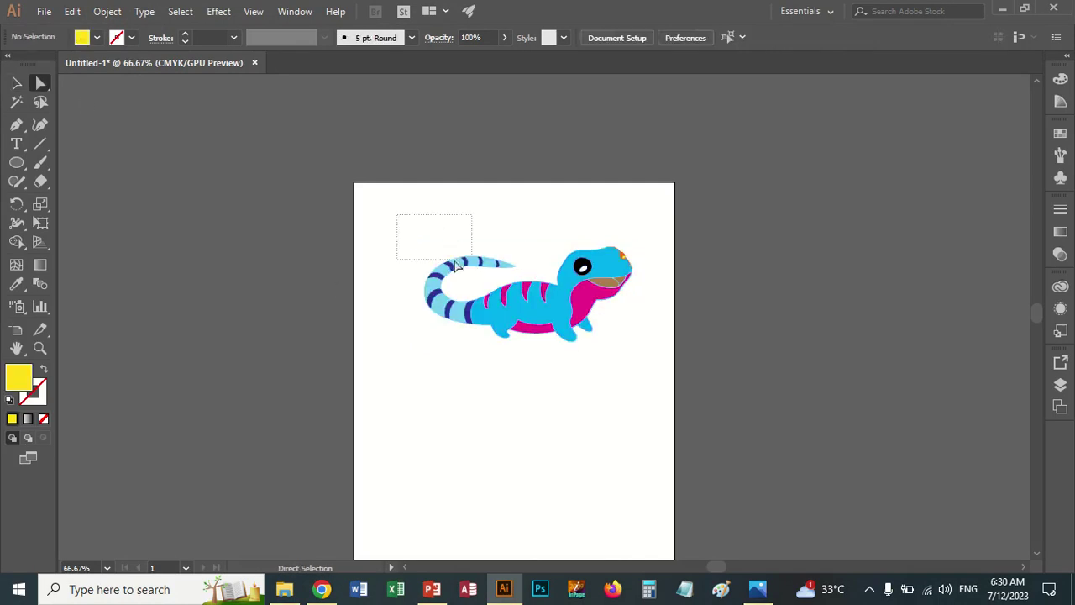
pyautogui.moveTo(446, 236); pyautogui.dragTo(474, 259)
pyautogui.click(424, 234)
pyautogui.moveTo(403, 225); pyautogui.dragTo(447, 264)
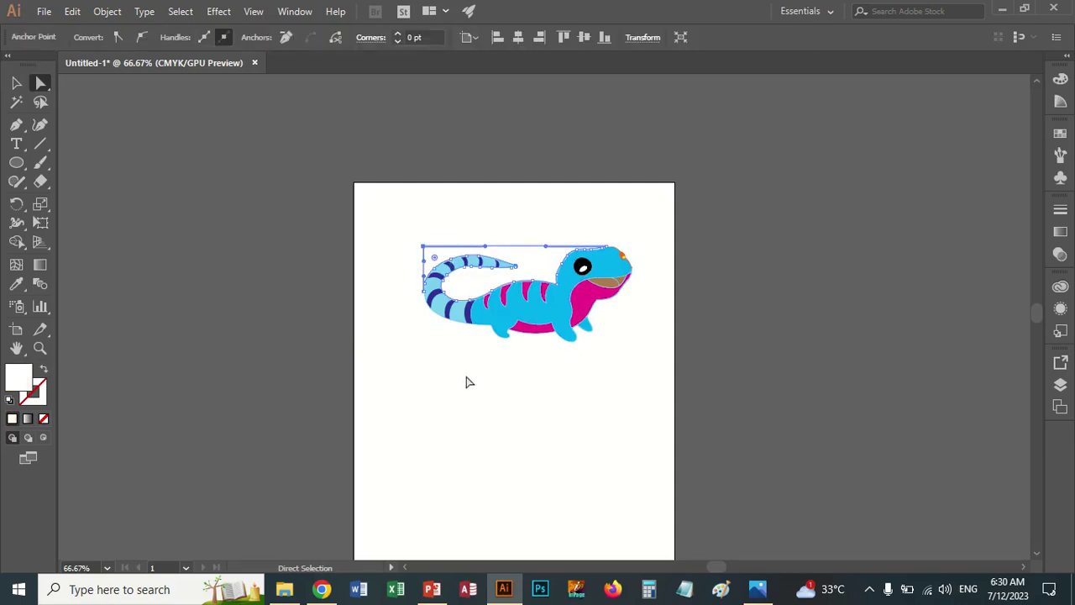
pyautogui.press('Delete')
pyautogui.click(578, 380)
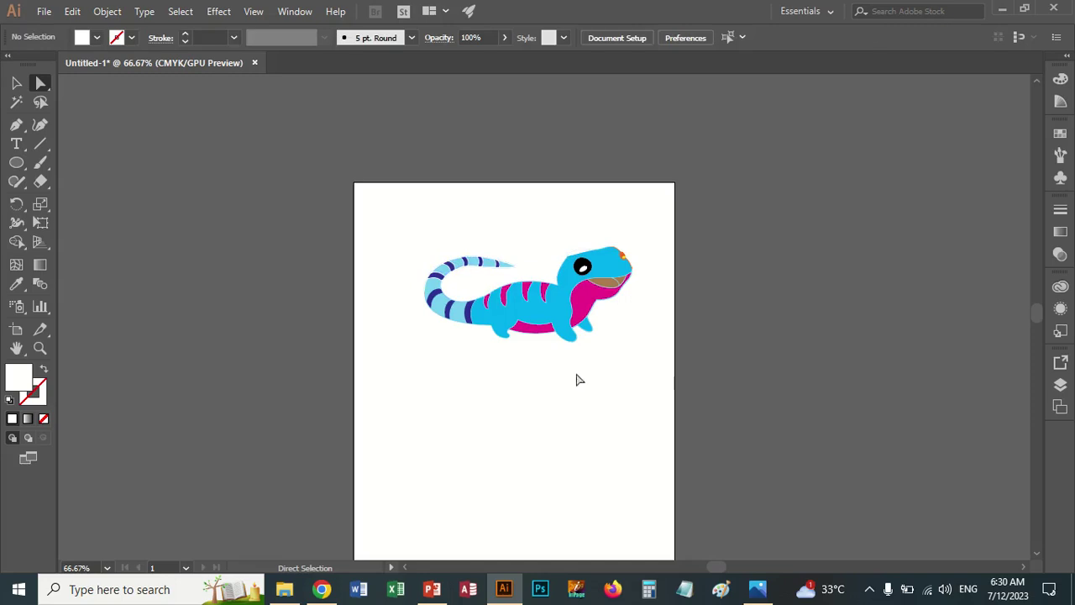
# Delete the leftover box edges under the lizard's head and belly, undoing one extra deletion
pyautogui.moveTo(632, 384); pyautogui.dragTo(613, 333)
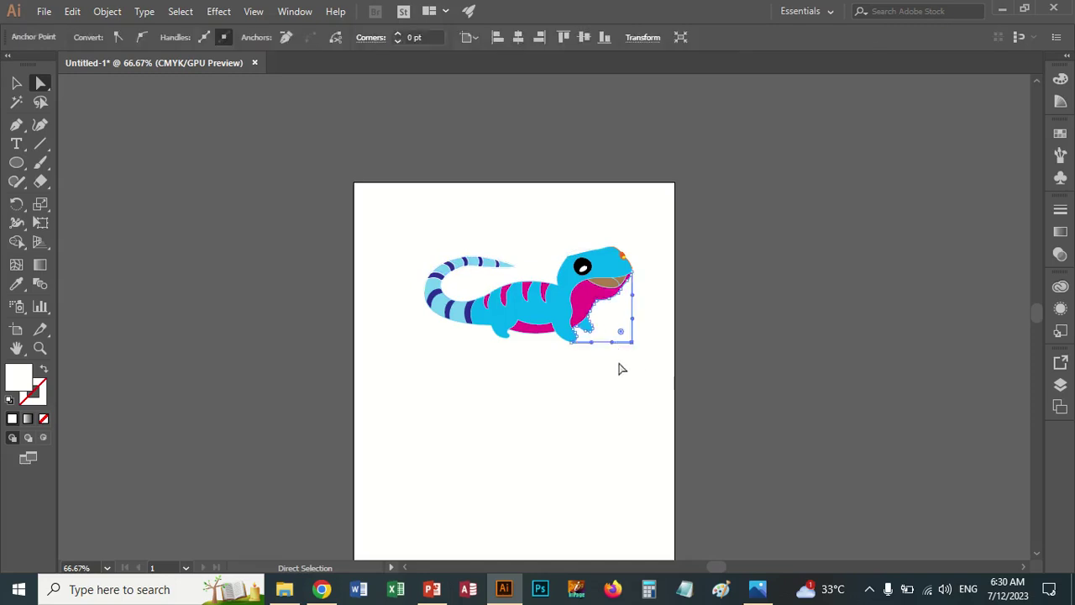
pyautogui.press('Delete')
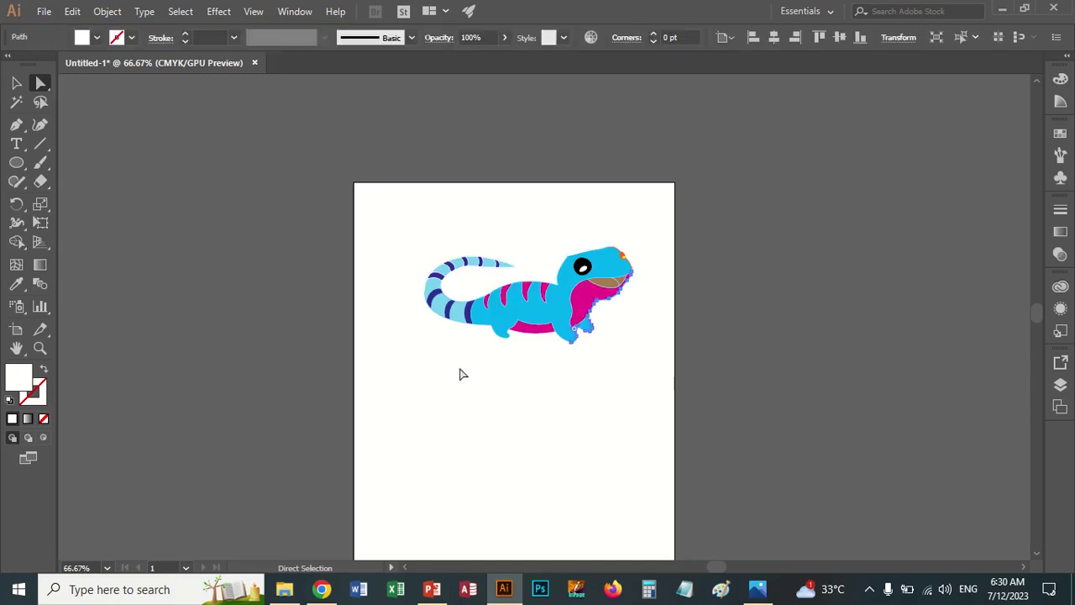
pyautogui.moveTo(460, 374); pyautogui.dragTo(420, 351)
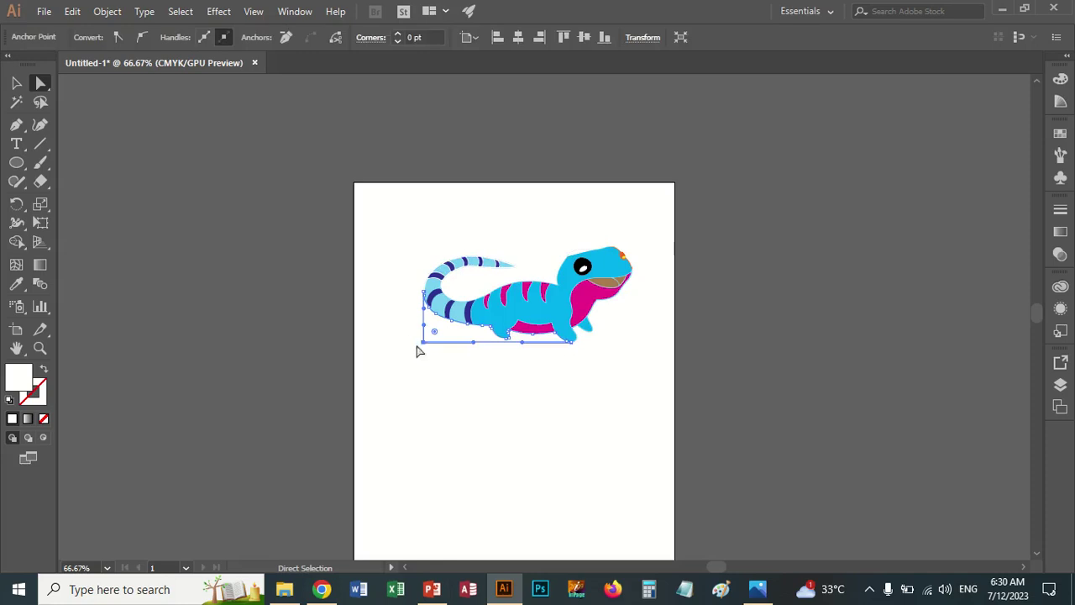
pyautogui.press('Delete')
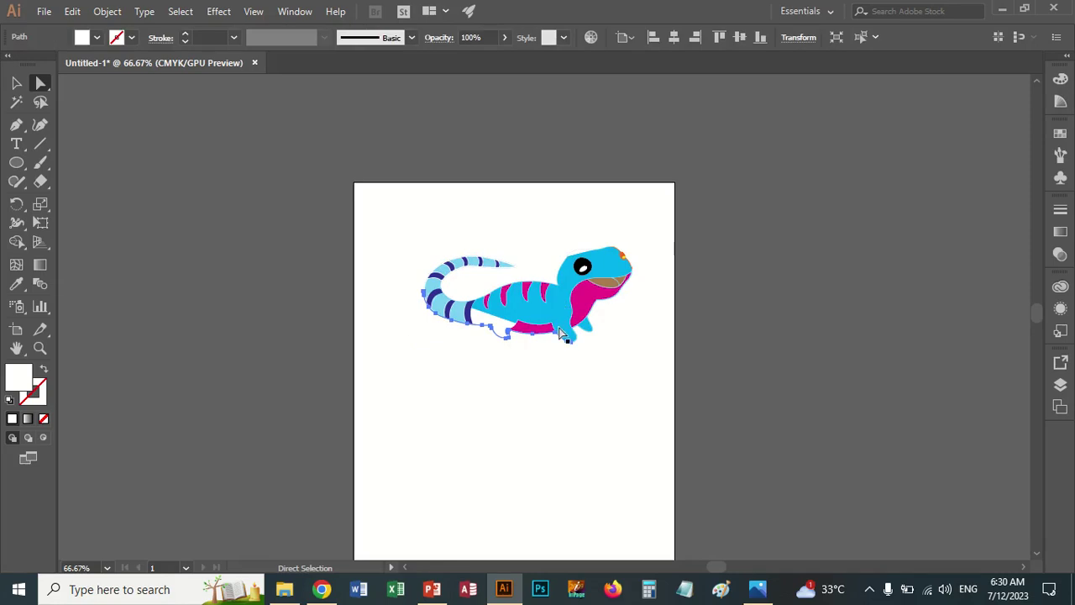
pyautogui.moveTo(557, 333)
pyautogui.mouseDown()
pyautogui.moveTo(490, 357)
pyautogui.moveTo(415, 334)
pyautogui.mouseUp()
pyautogui.click(435, 377)
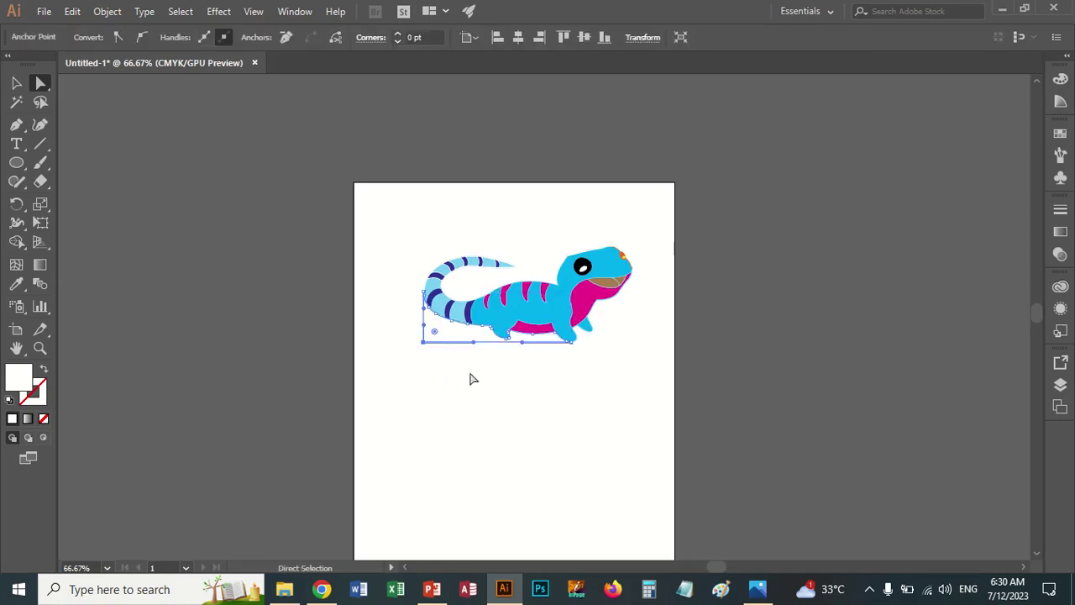
pyautogui.press('Delete')
pyautogui.hotkey('ctrl', 'z')
pyautogui.click(483, 376)
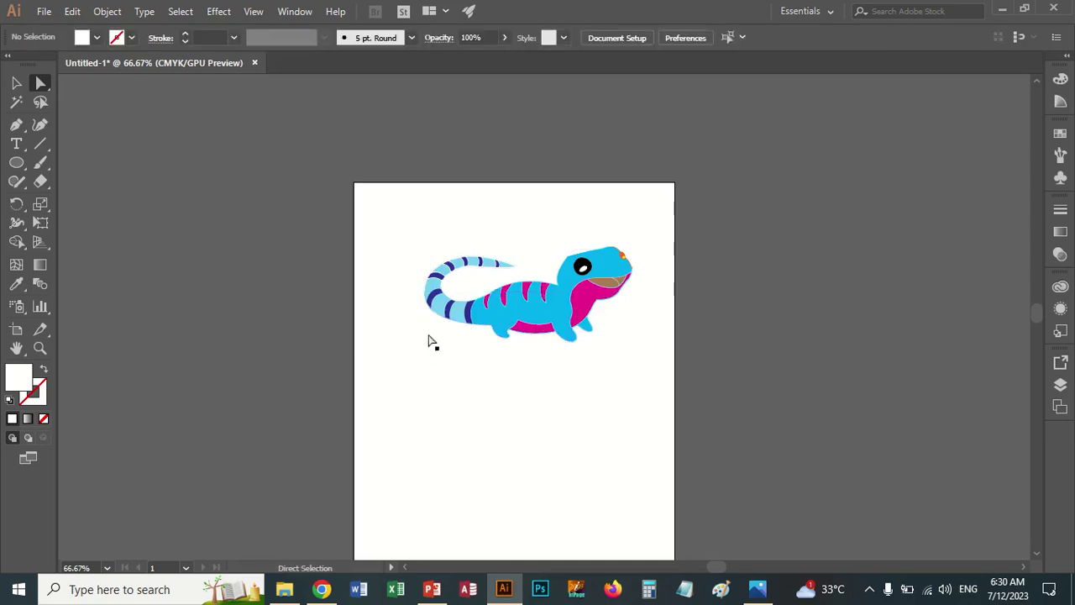
pyautogui.click(431, 341)
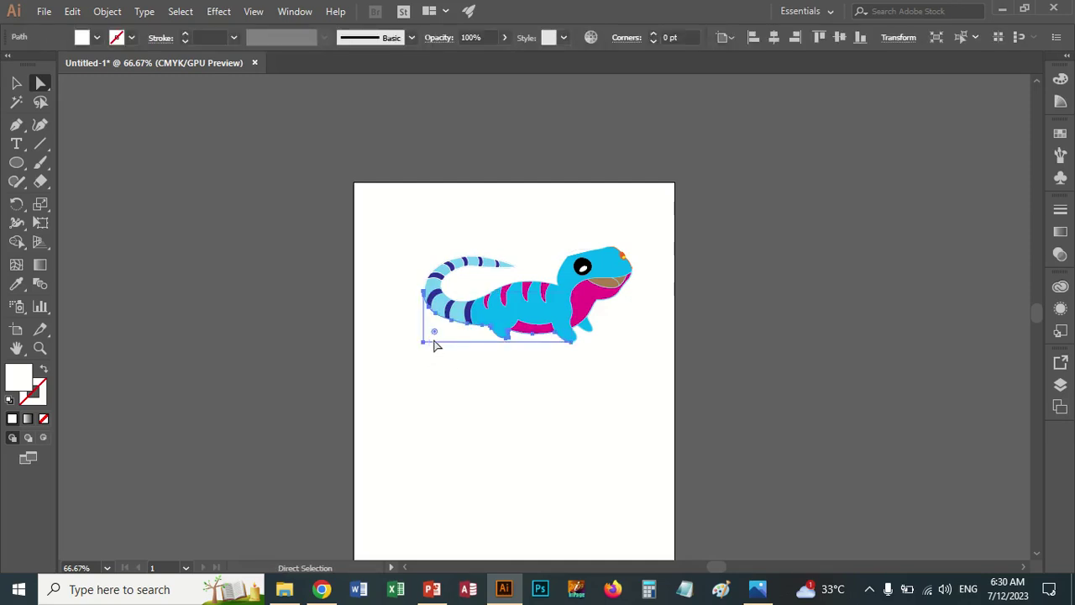
# Move the whole lizard group off the artboard to the right
pyautogui.click(16, 83)
pyautogui.click(403, 225)
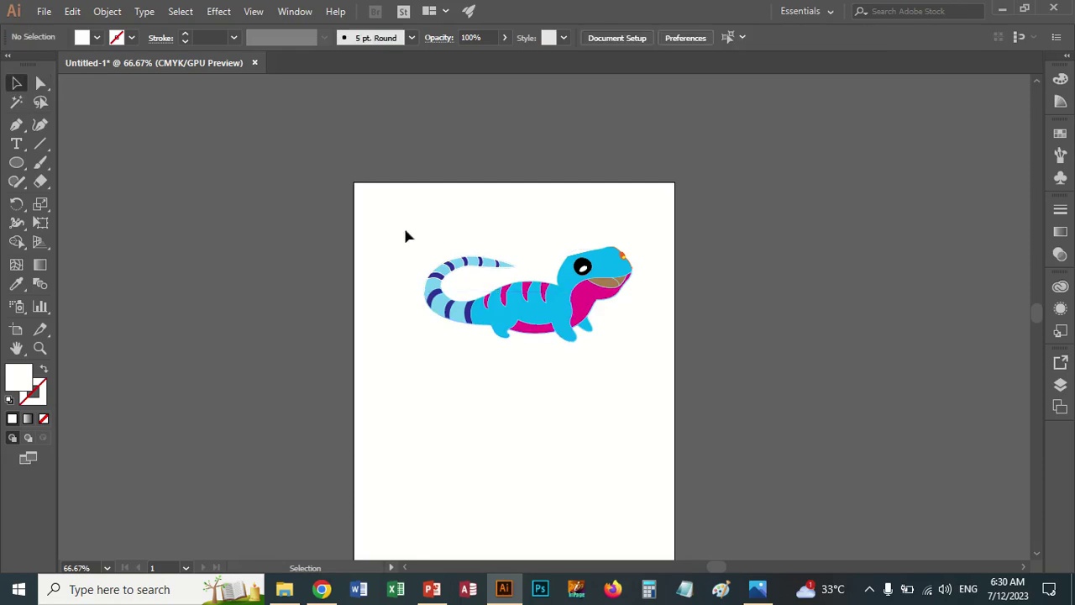
pyautogui.click(579, 335)
pyautogui.moveTo(560, 312); pyautogui.dragTo(850, 303)
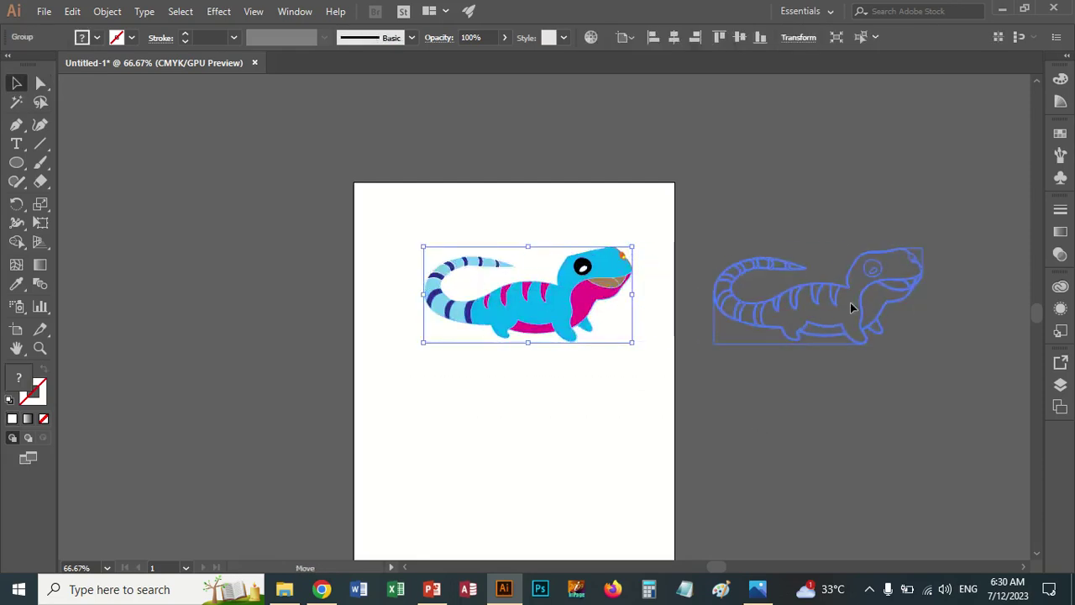
pyautogui.click(817, 437)
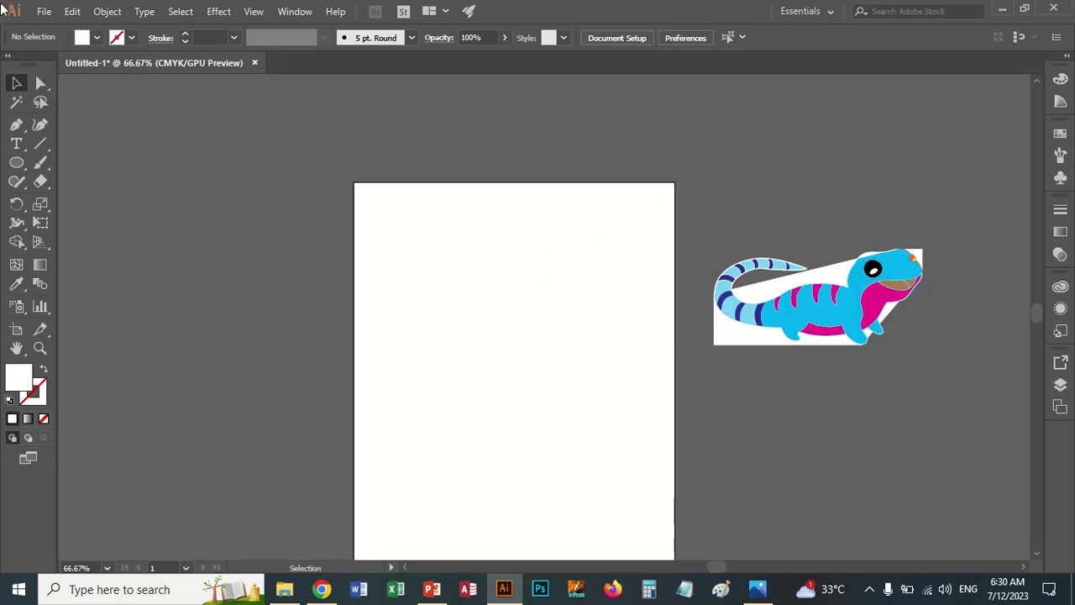
# Delete the white background shape's bottom-left corner point and inspect anchors near the head
pyautogui.click(40, 84)
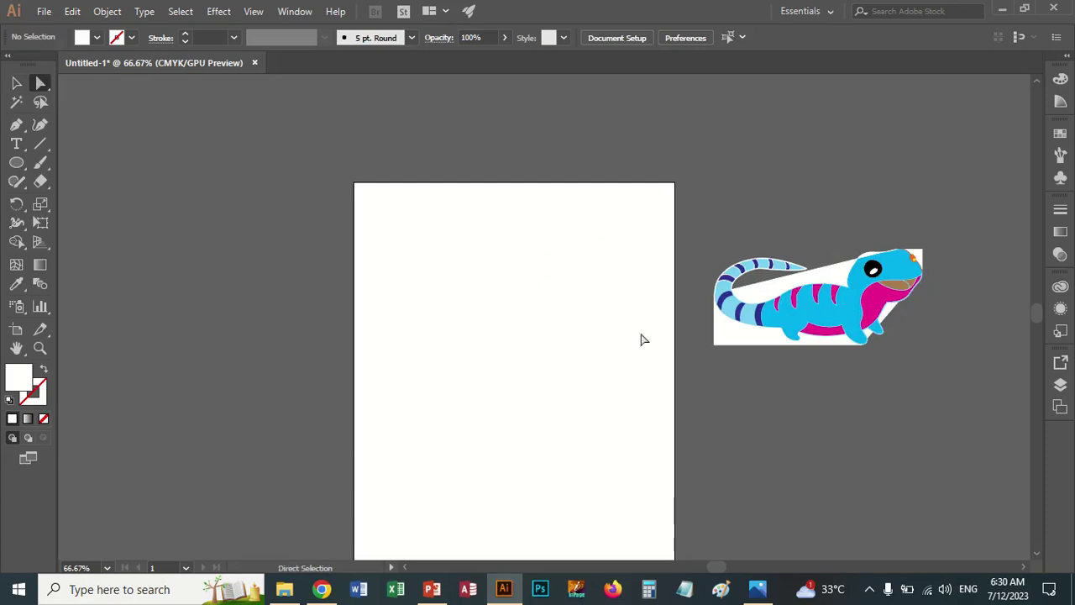
pyautogui.click(756, 304)
pyautogui.click(724, 336)
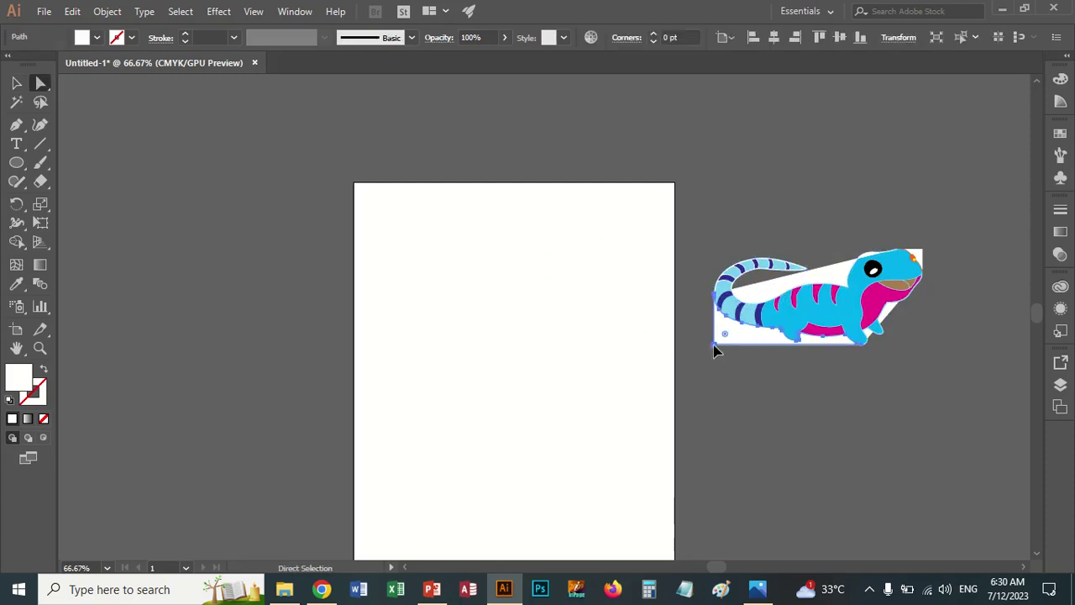
pyautogui.click(714, 346)
pyautogui.press('Delete')
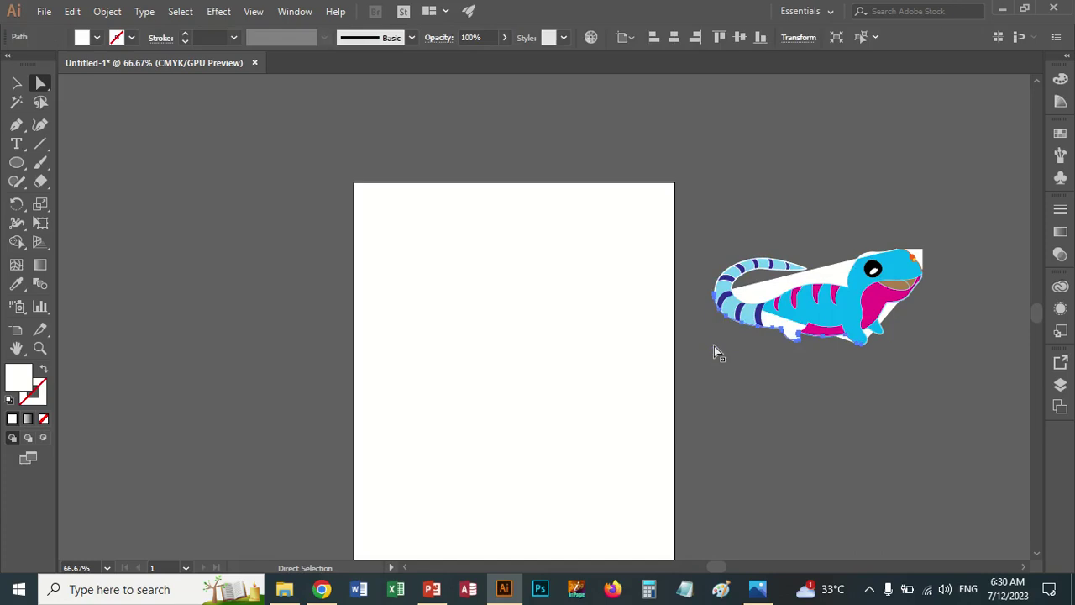
pyautogui.click(771, 293)
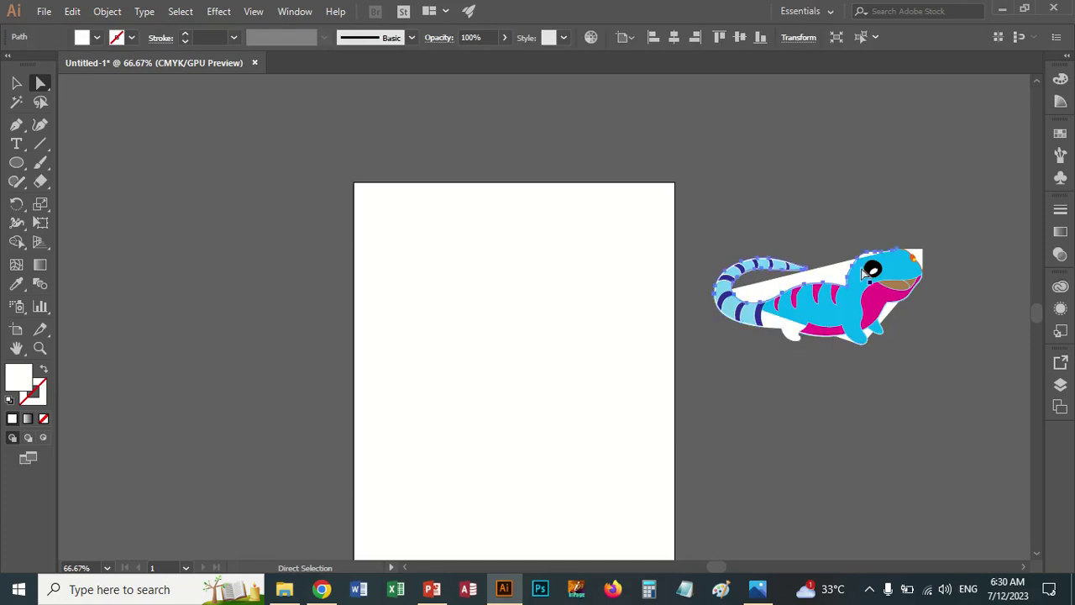
pyautogui.moveTo(924, 256); pyautogui.dragTo(948, 284)
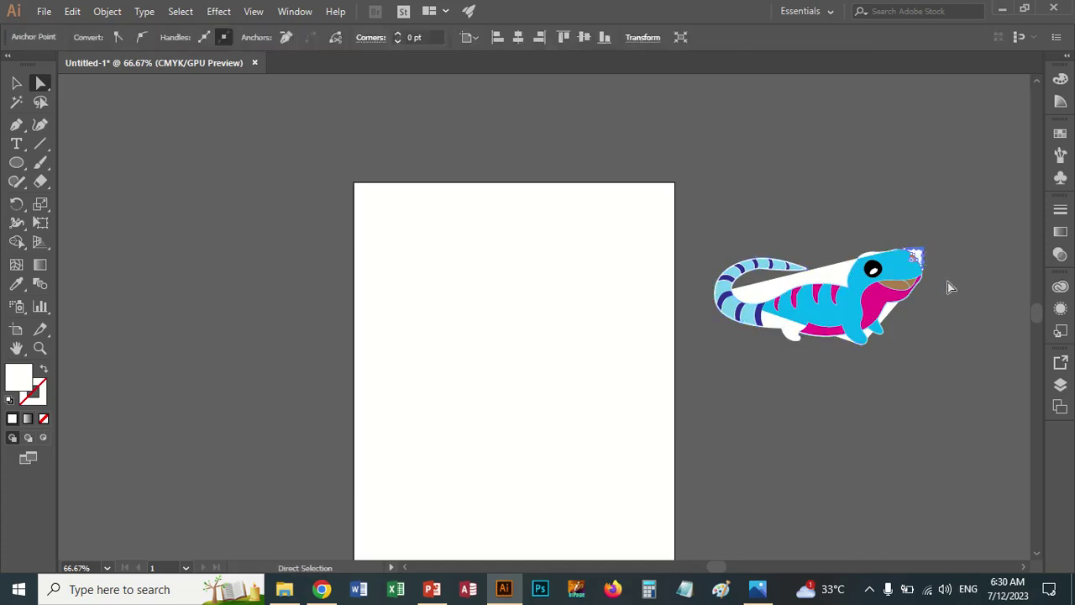
pyautogui.click(947, 315)
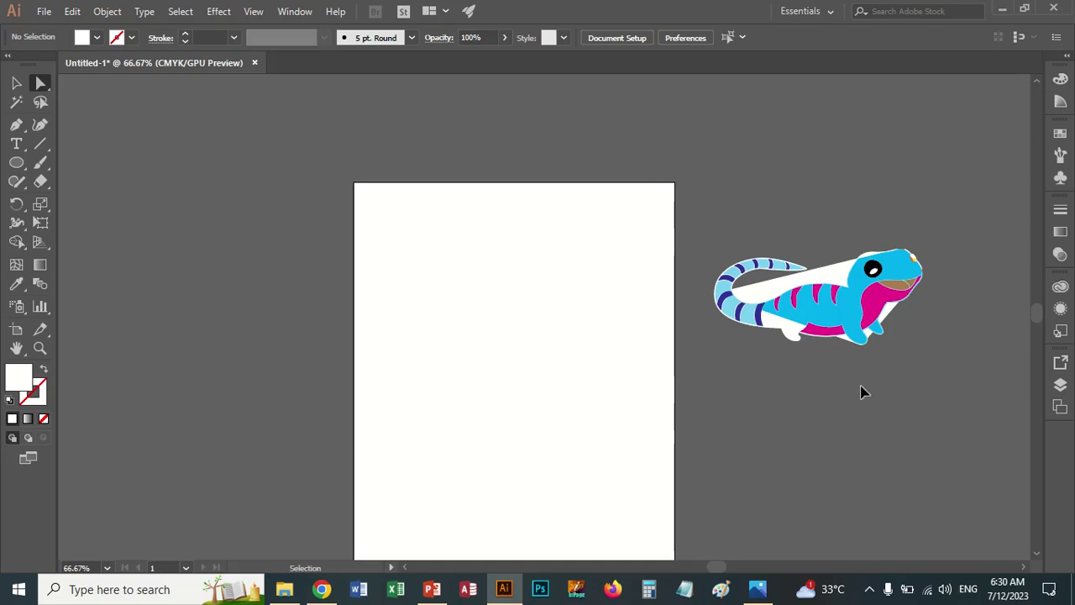
# Cut and re-paste the lizard, park it off the artboard's upper right, and return to Chrome
pyautogui.hotkey('ctrl', 'a')
pyautogui.hotkey('ctrl', 'x')
pyautogui.hotkey('ctrl', 'v')
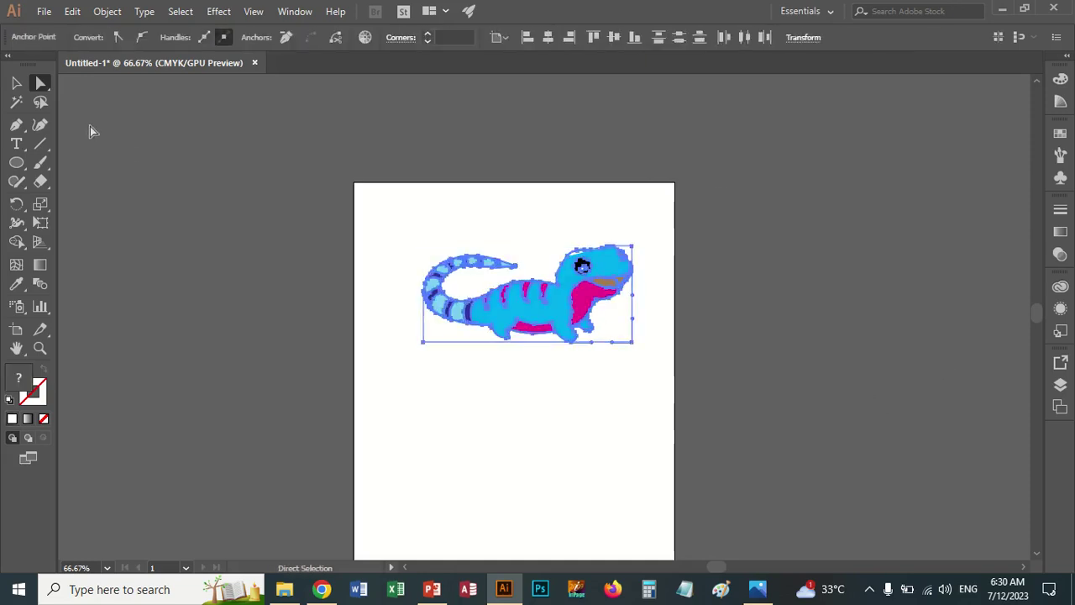
pyautogui.click(17, 83)
pyautogui.moveTo(452, 288); pyautogui.dragTo(786, 216)
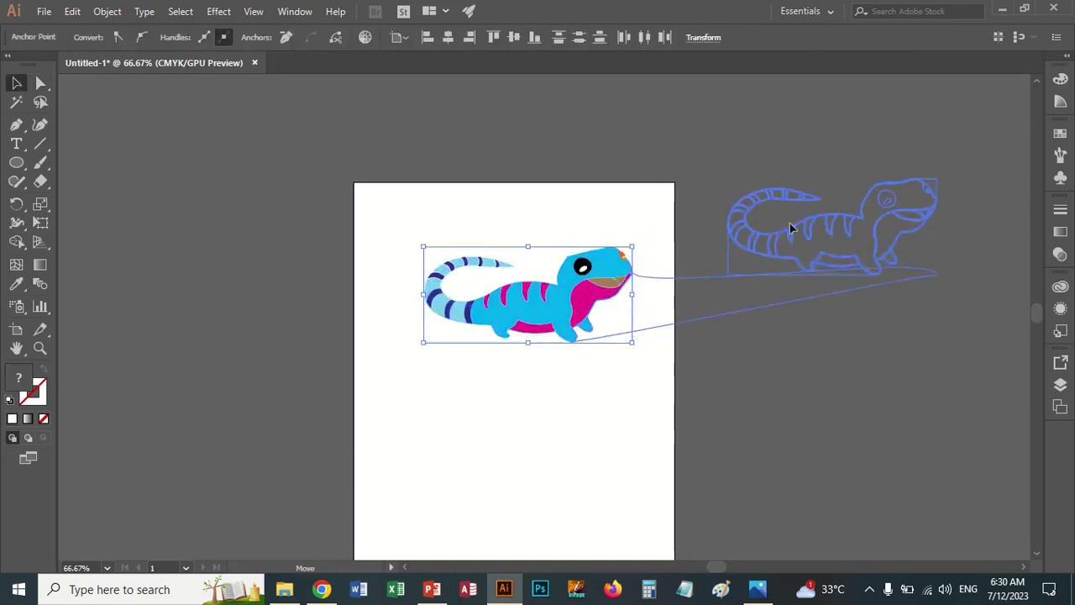
pyautogui.click(323, 590)
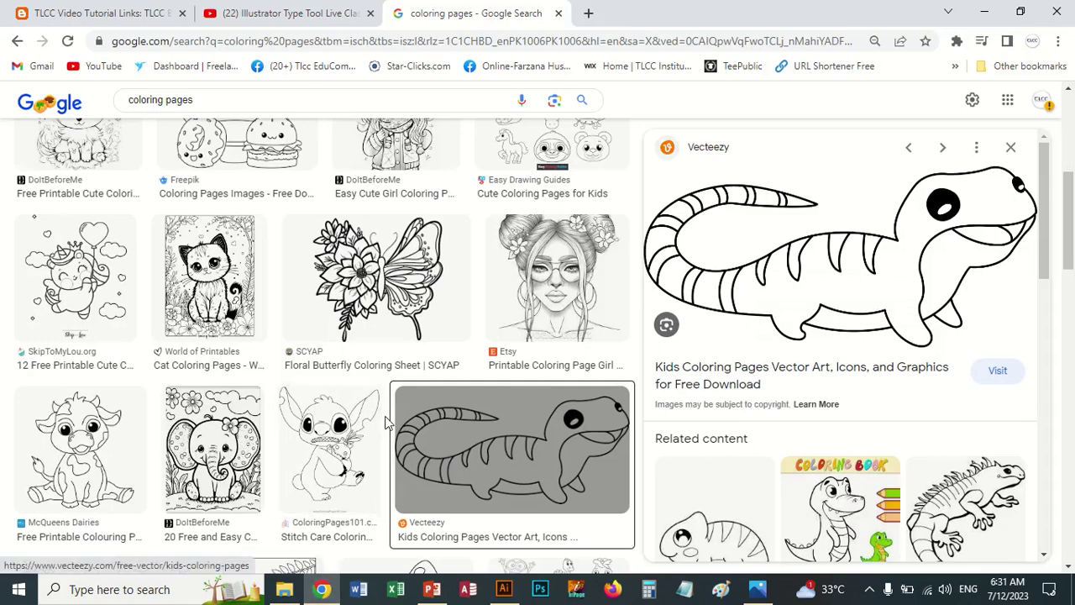
# Scroll the coloring-pages results and preview the Chibi Mario coloring page
pyautogui.scroll(-2, 386, 422)
pyautogui.scroll(-2, 382, 432)
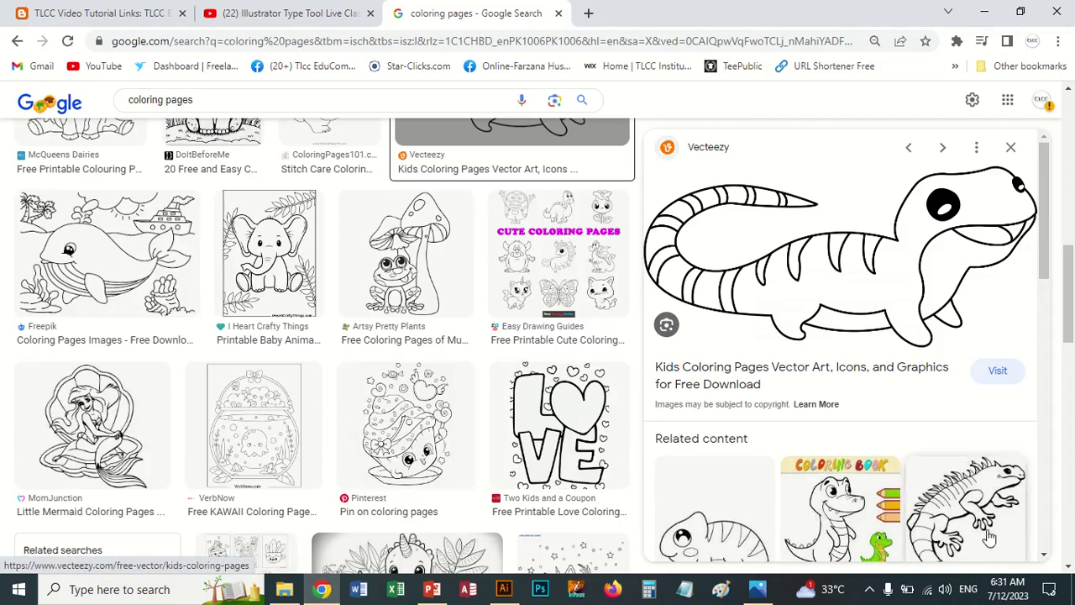
pyautogui.scroll(-2, 527, 385)
pyautogui.scroll(-2, 340, 383)
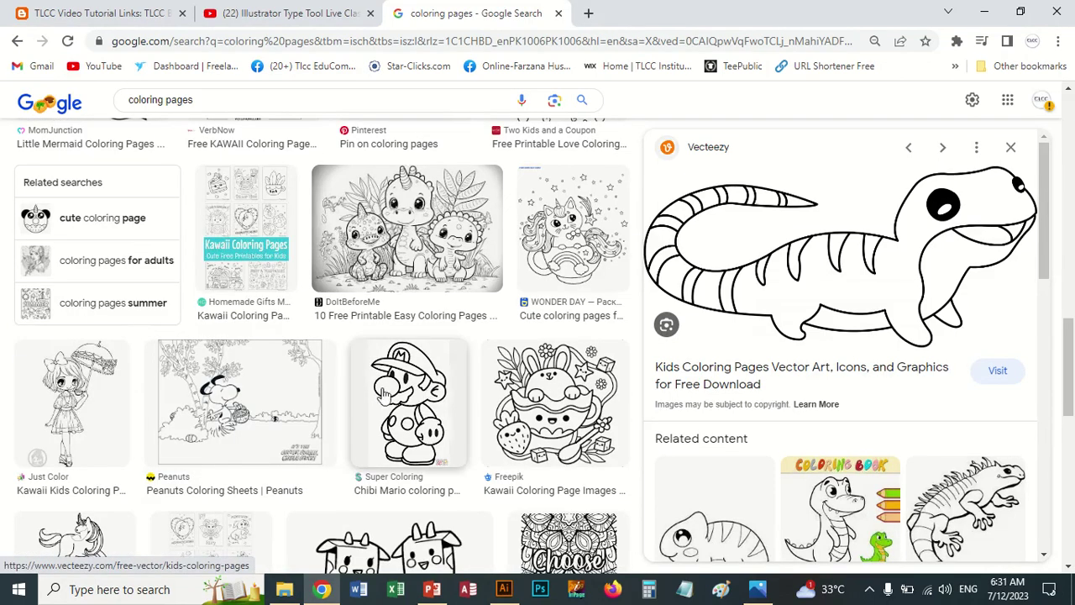
pyautogui.click(389, 396)
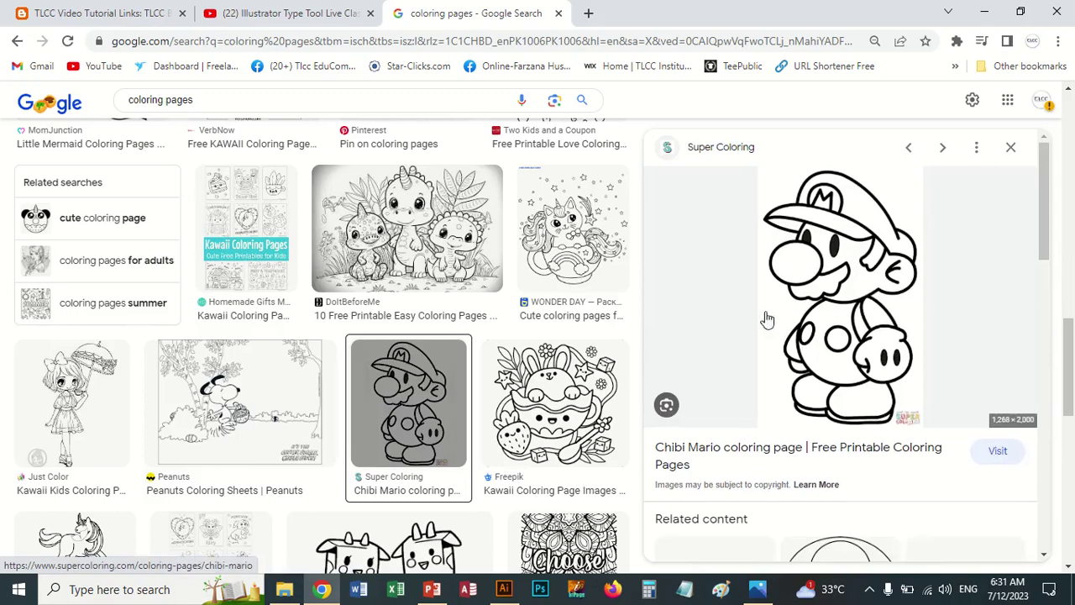
# Save the Mario image as chibi-mario-coloring-page in Documents > New folder
pyautogui.rightClick(861, 260)
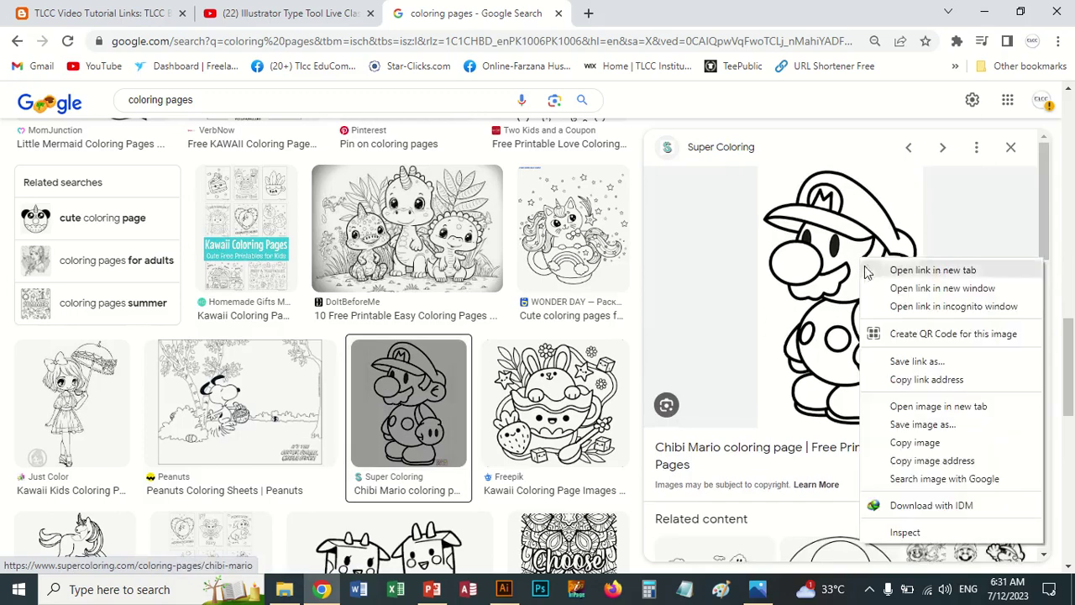
pyautogui.click(922, 424)
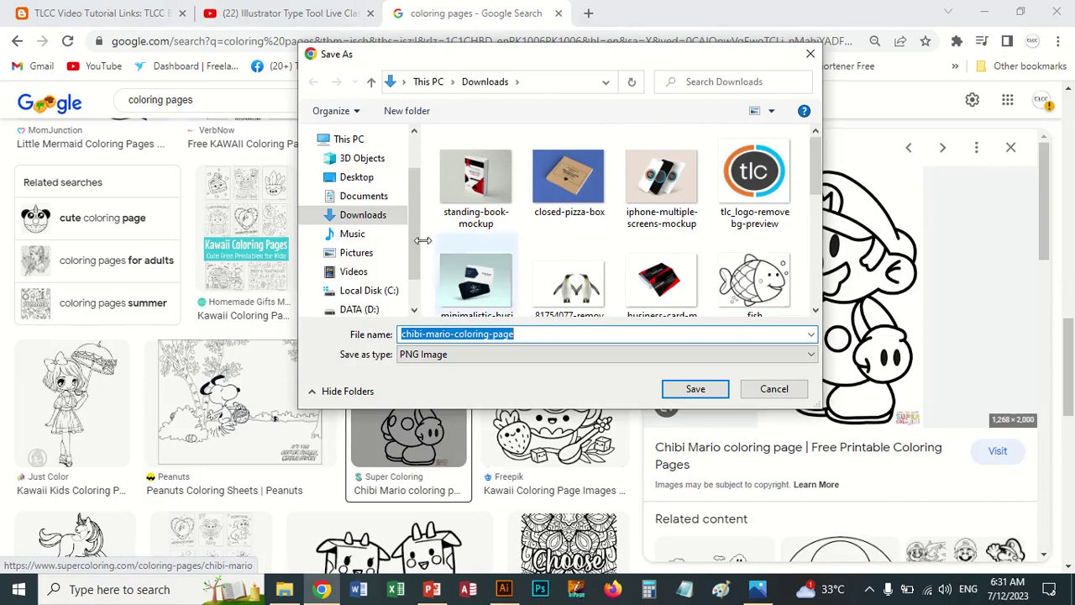
pyautogui.click(363, 195)
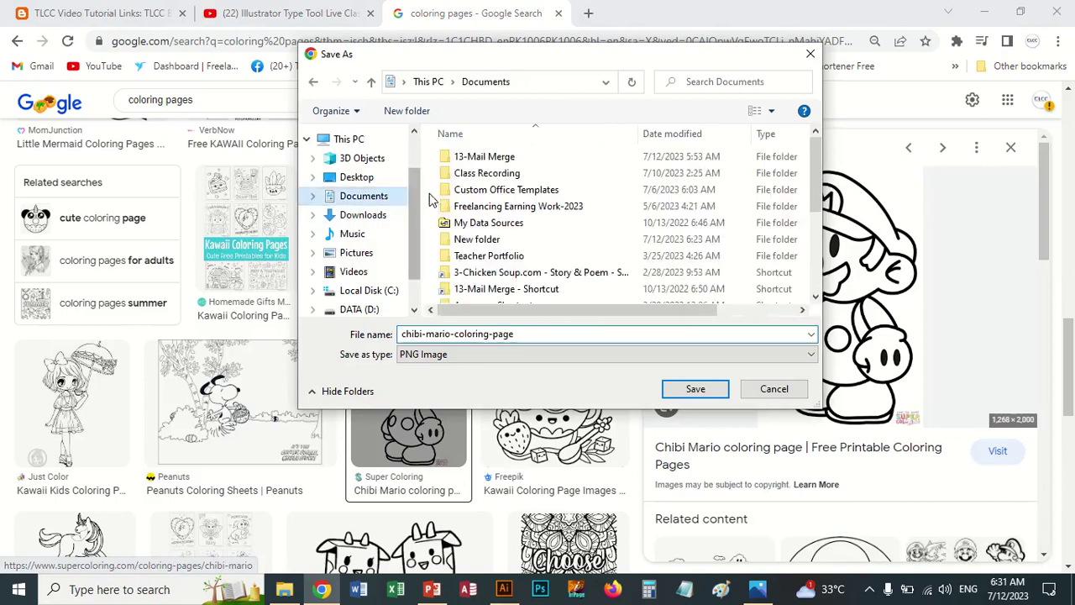
pyautogui.doubleClick(479, 239)
pyautogui.click(695, 389)
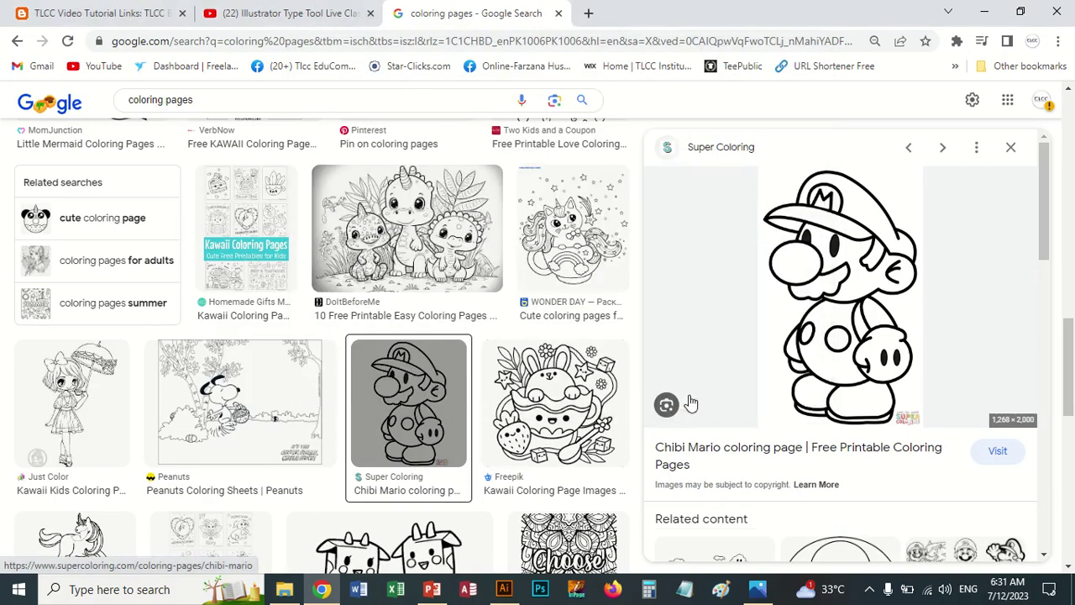
# Back in Illustrator, remove the lizard artwork and its leftover small path
pyautogui.click(504, 589)
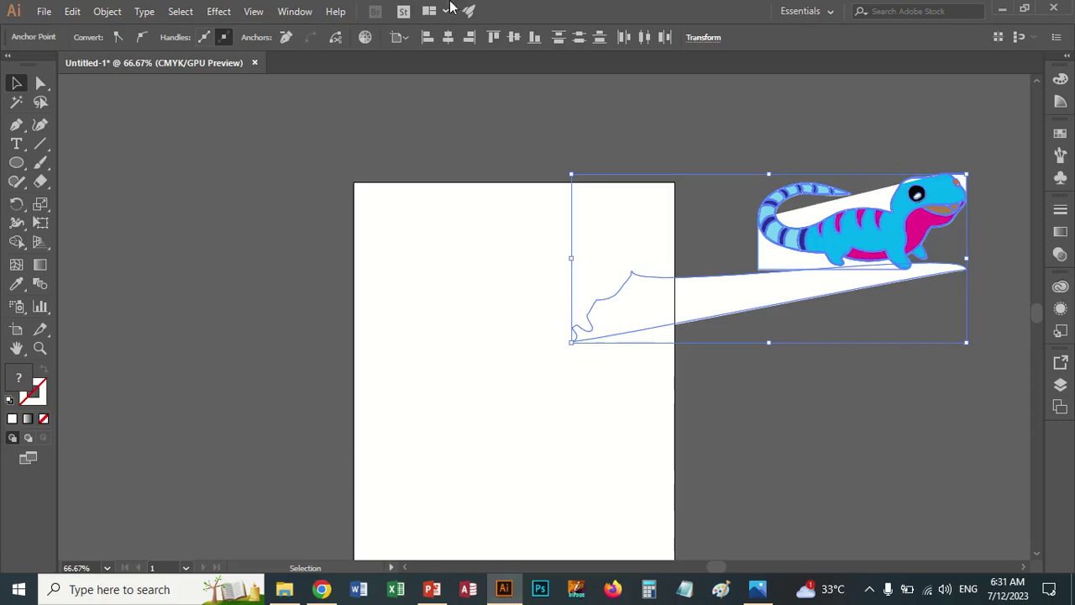
pyautogui.hotkey('ctrl', 'z')
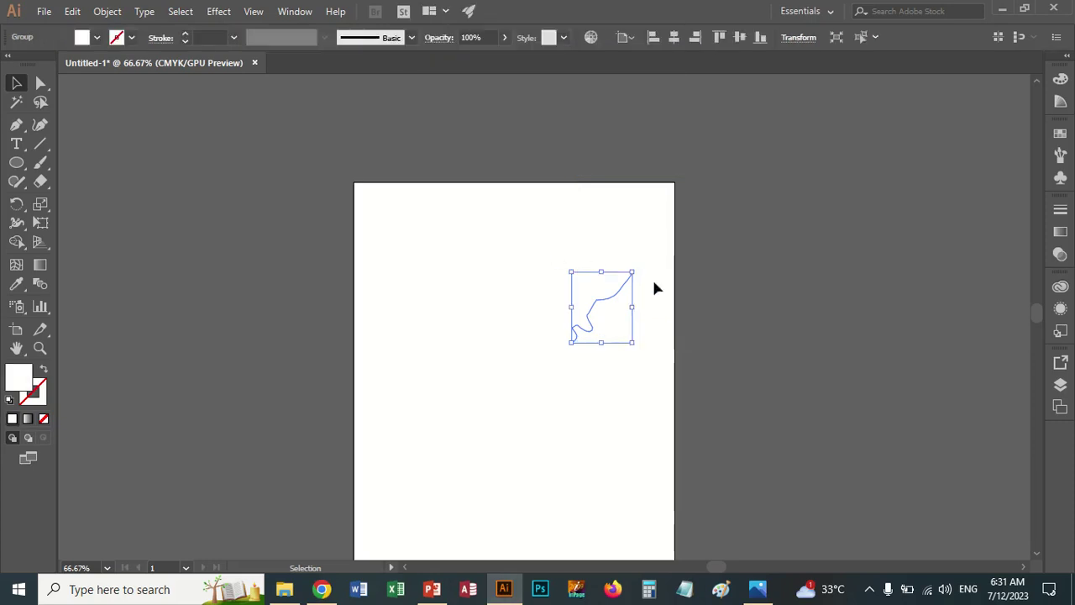
pyautogui.hotkey('ctrl', 'z')
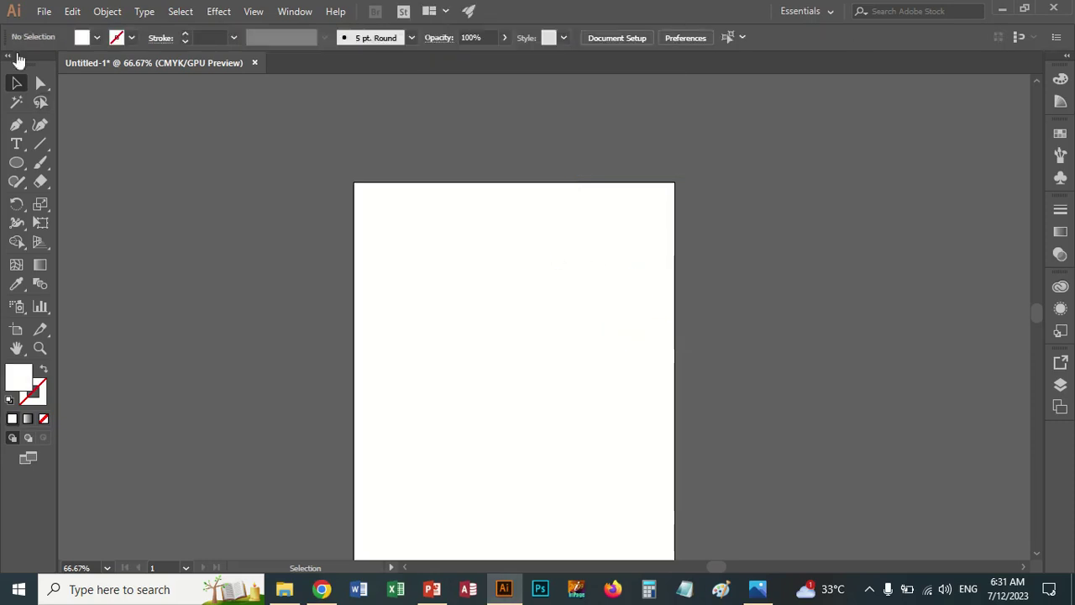
# Place chibi-mario-coloring-page onto the artboard and nudge it up
pyautogui.click(44, 11)
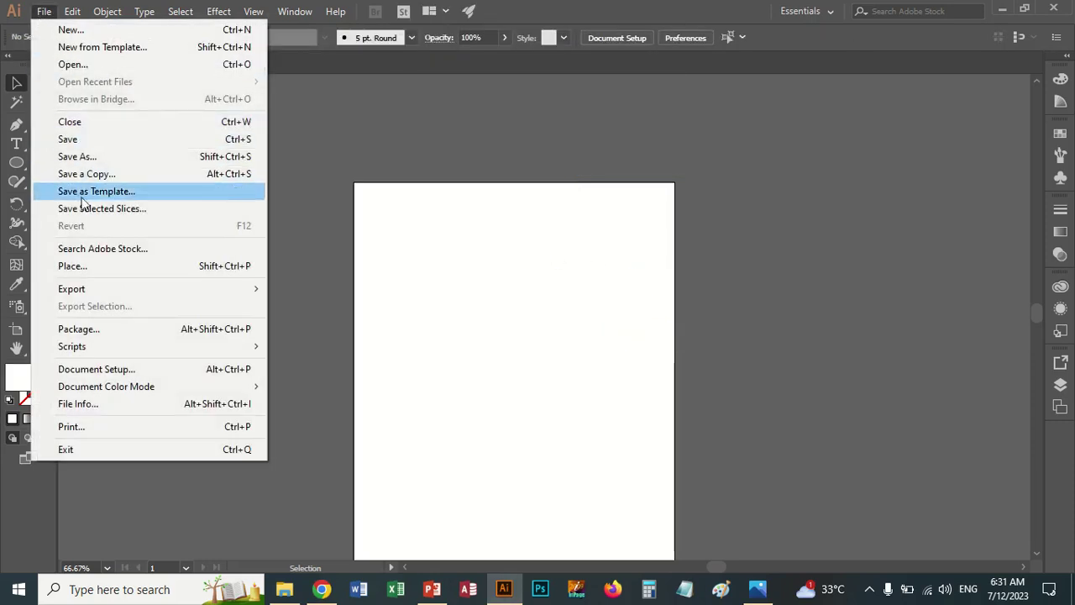
pyautogui.click(74, 266)
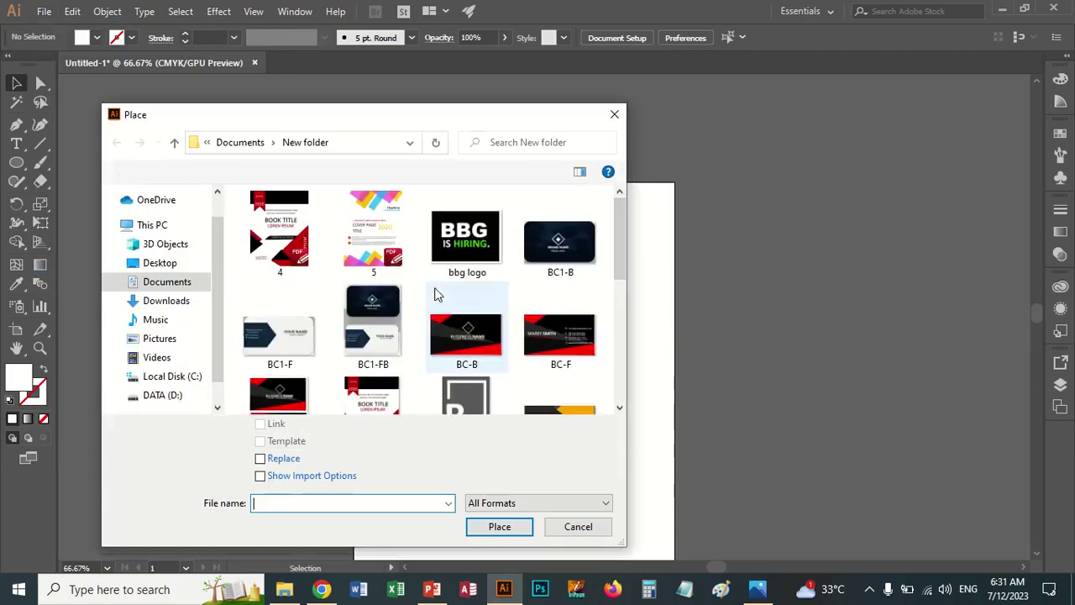
pyautogui.scroll(-3, 436, 296)
pyautogui.scroll(-5, 436, 298)
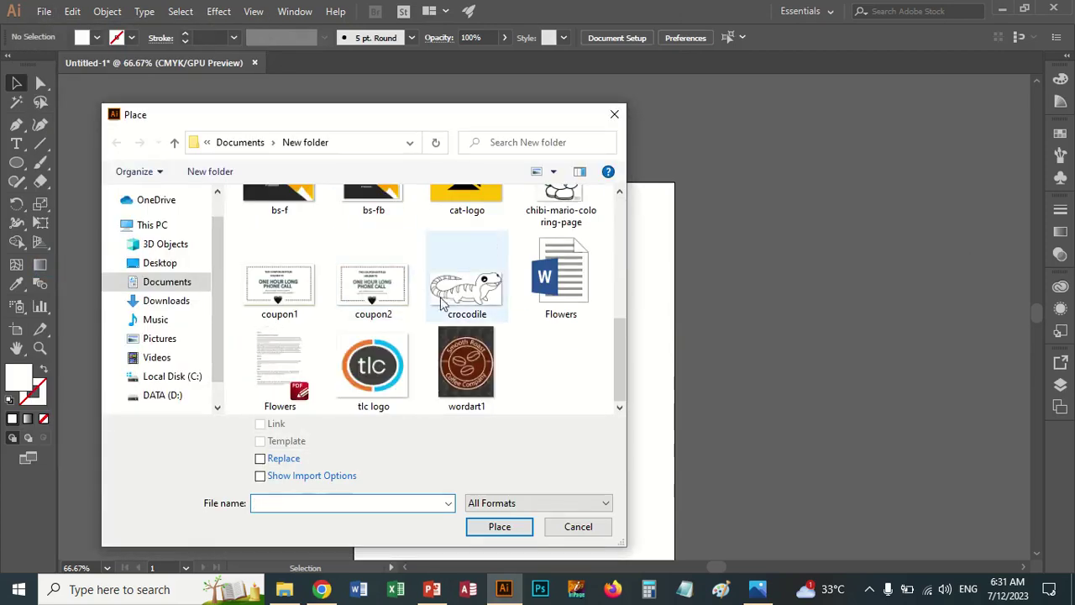
pyautogui.scroll(5, 435, 301)
pyautogui.scroll(-2, 432, 311)
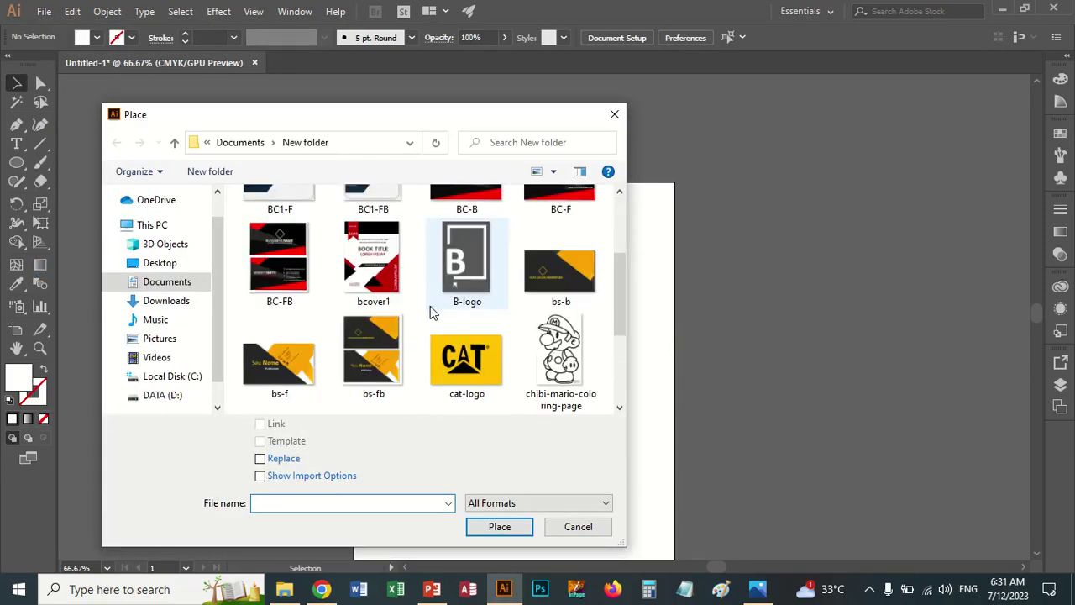
pyautogui.doubleClick(571, 357)
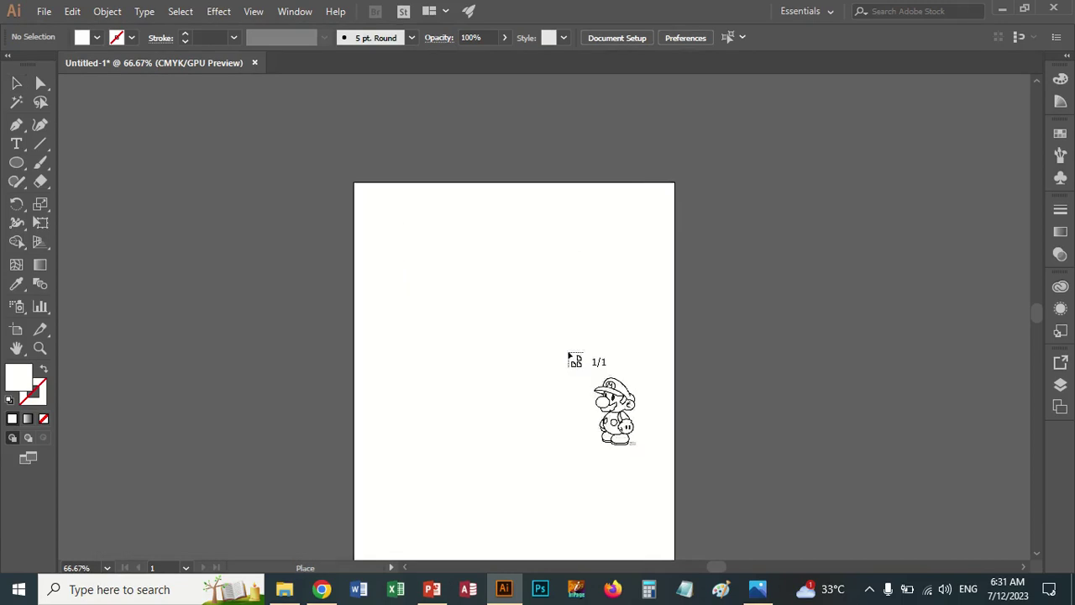
pyautogui.moveTo(446, 303); pyautogui.dragTo(624, 503)
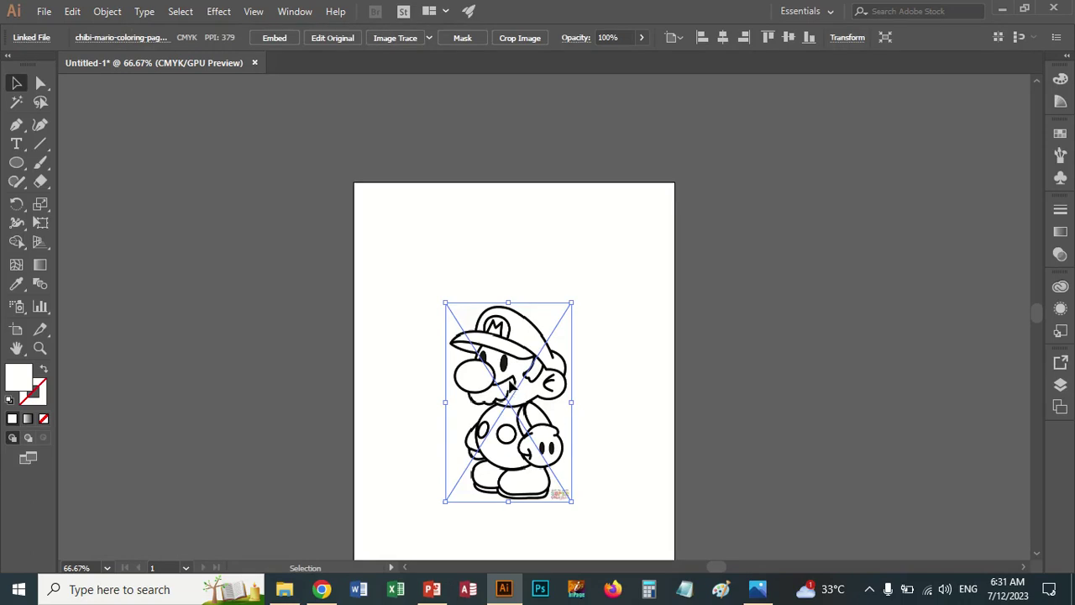
pyautogui.moveTo(510, 383); pyautogui.dragTo(509, 348)
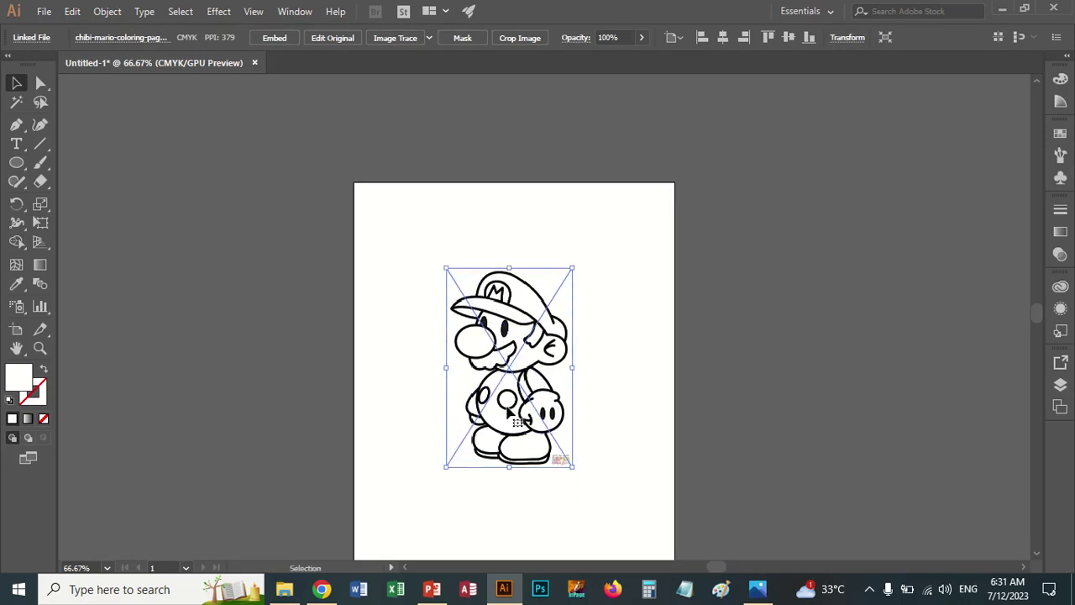
# Embed the Mario image, expand its tracing into paths, and move it left off the artboard
pyautogui.click(266, 41)
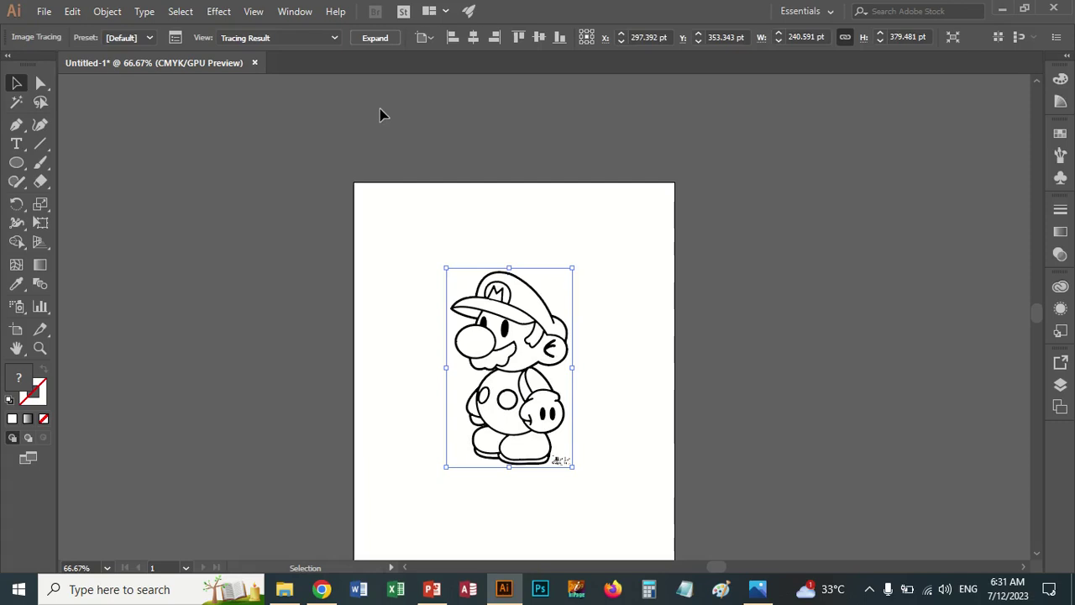
pyautogui.click(372, 40)
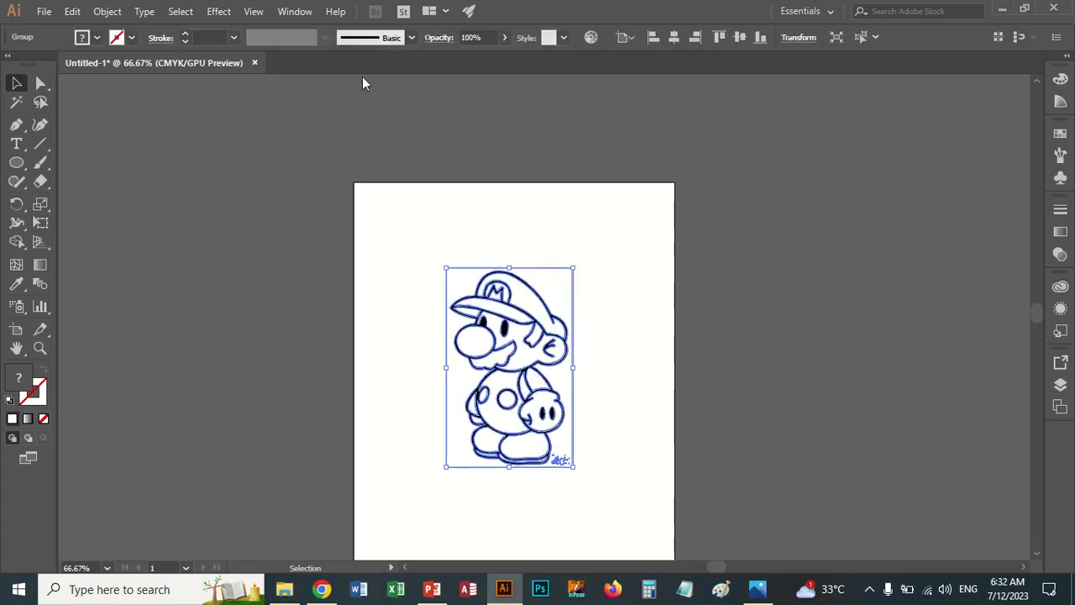
pyautogui.moveTo(464, 357); pyautogui.dragTo(277, 311)
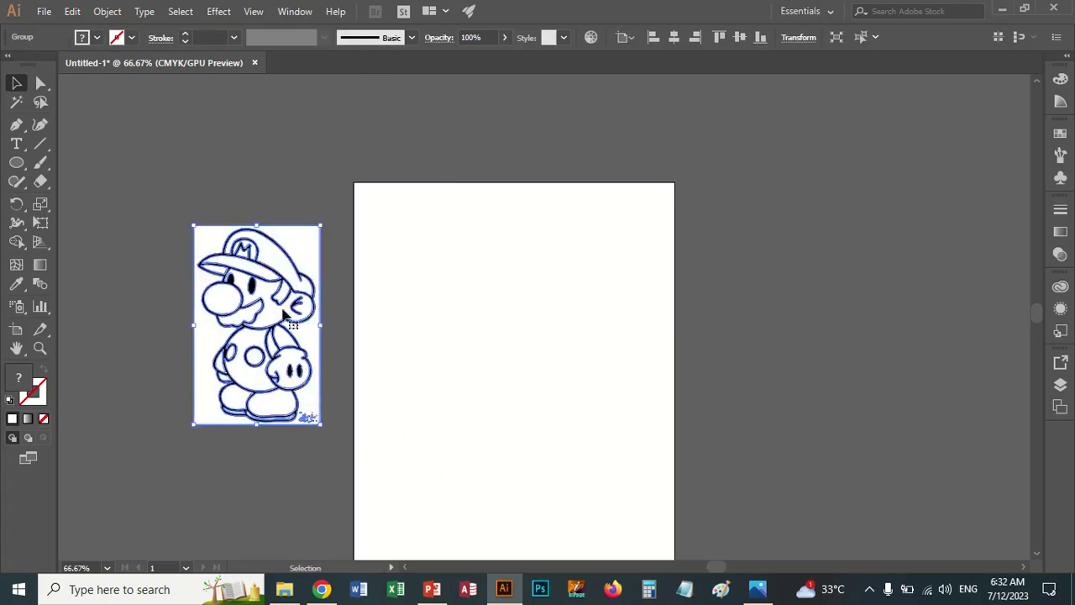
# Magic Wand-select and delete the white background and stray squiggle, leaving black line art
pyautogui.click(20, 103)
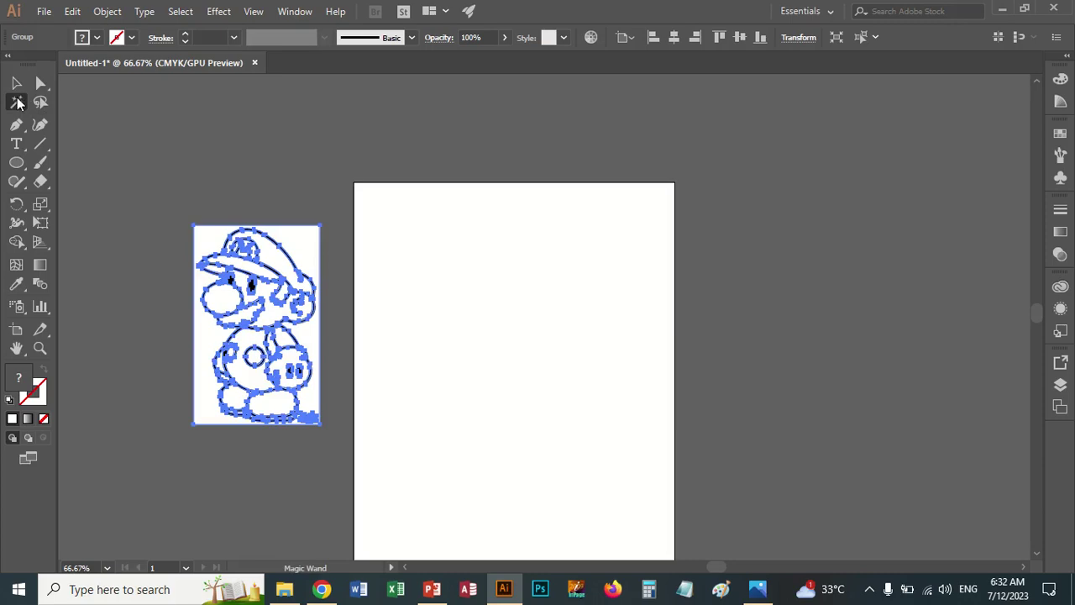
pyautogui.click(207, 241)
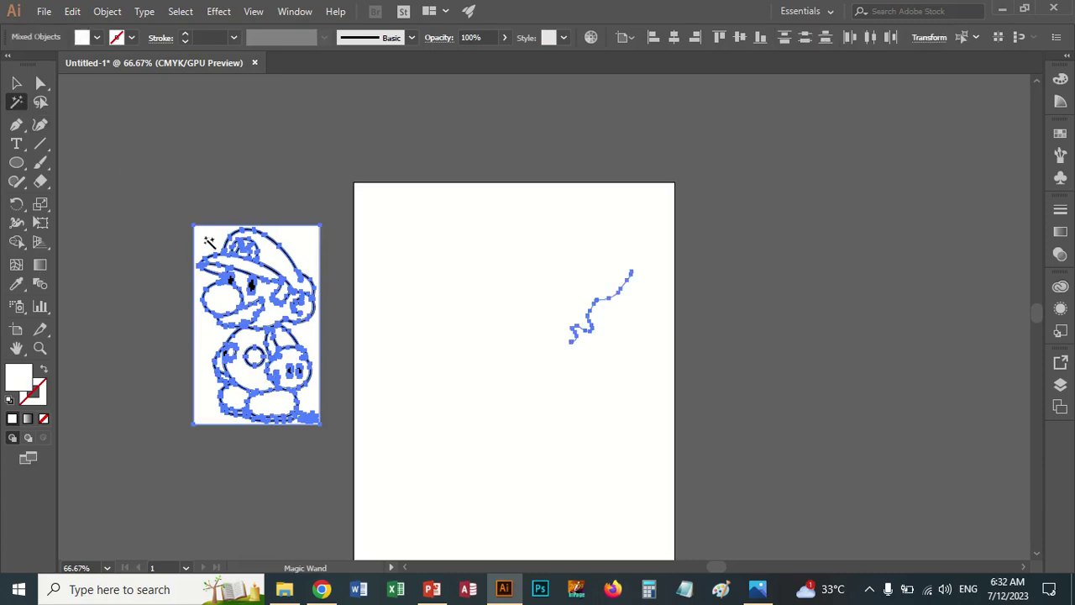
pyautogui.press('Delete')
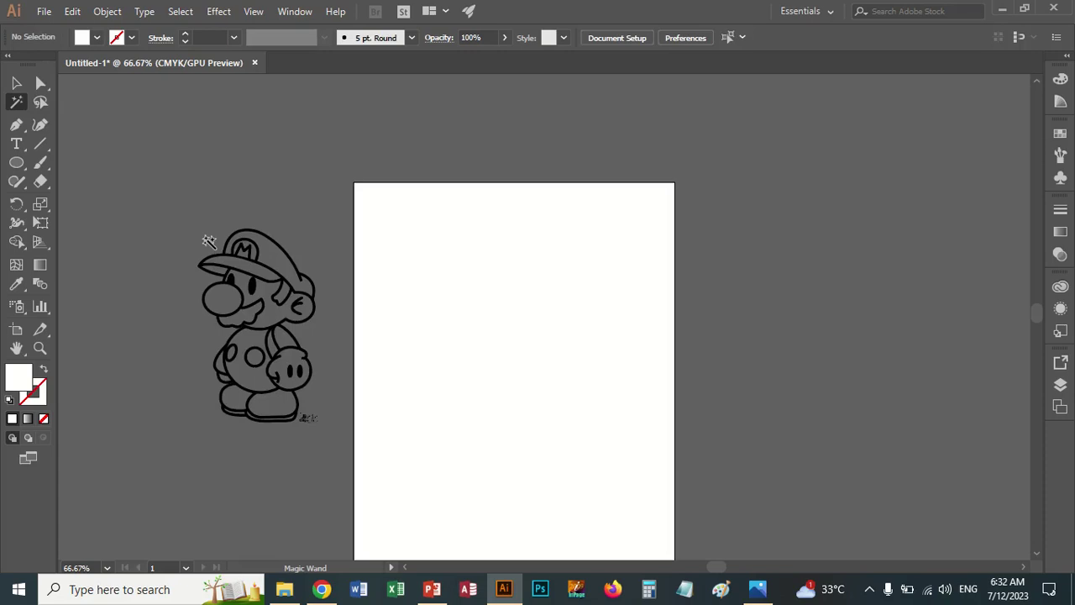
pyautogui.click(302, 417)
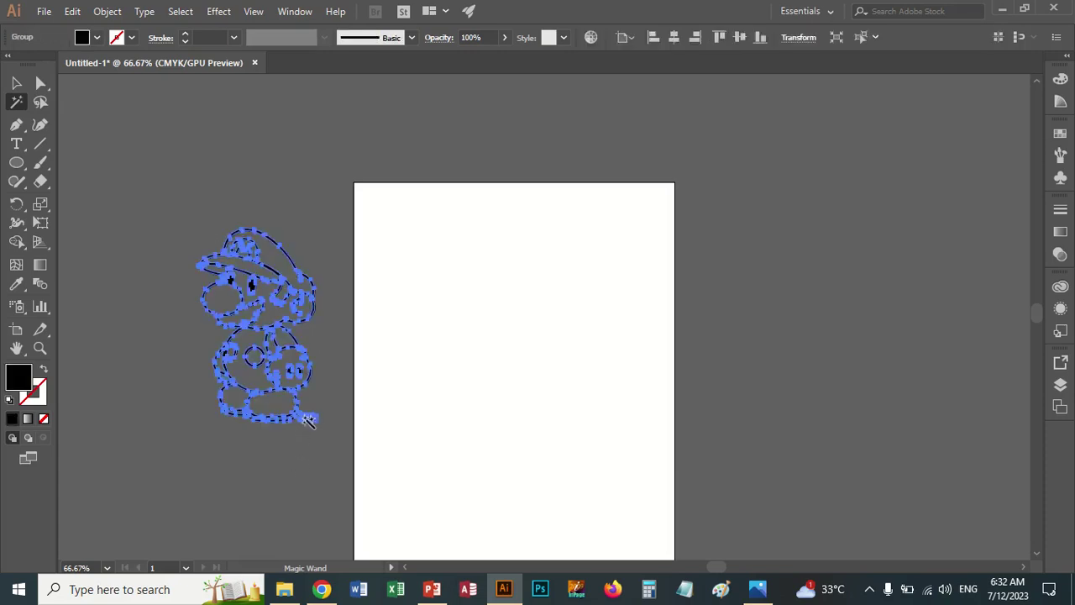
pyautogui.click(318, 445)
pyautogui.click(309, 420)
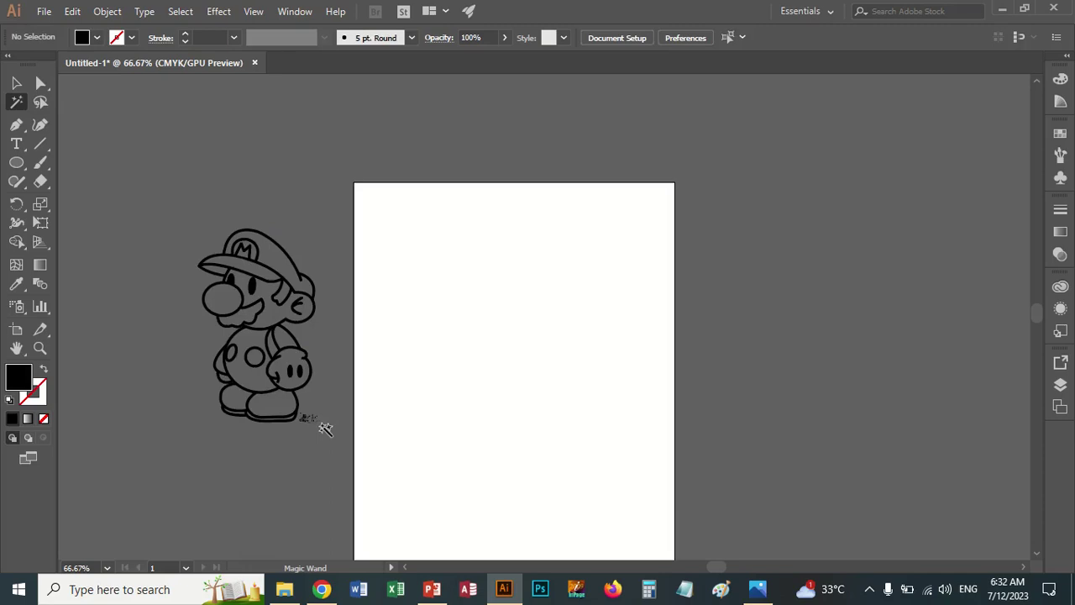
pyautogui.click(16, 82)
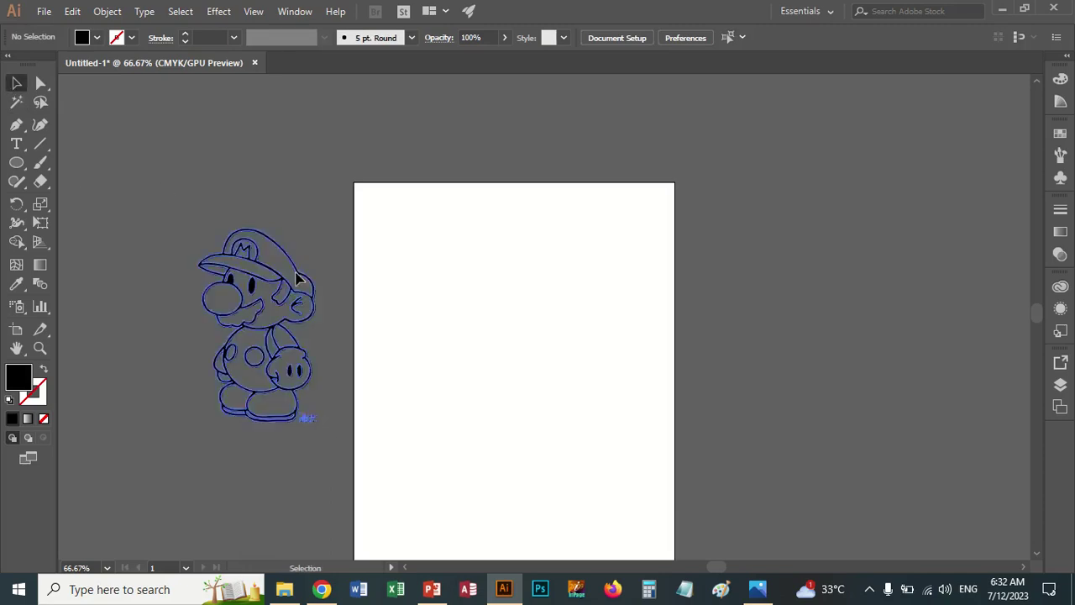
# Move the Mario line art onto the artboard and ungroup it
pyautogui.moveTo(296, 277); pyautogui.dragTo(527, 278)
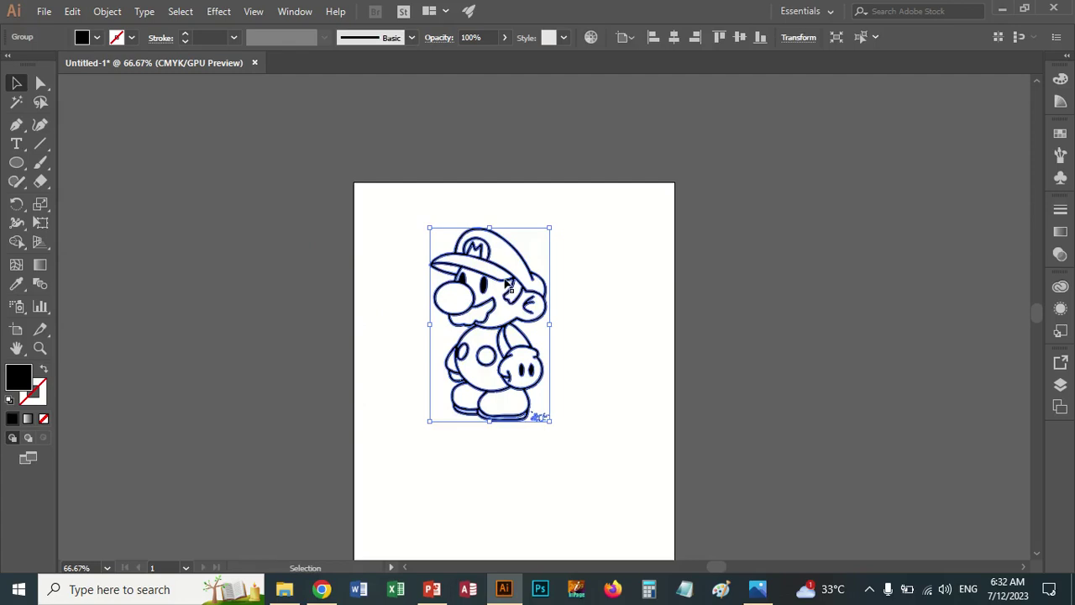
pyautogui.rightClick(506, 285)
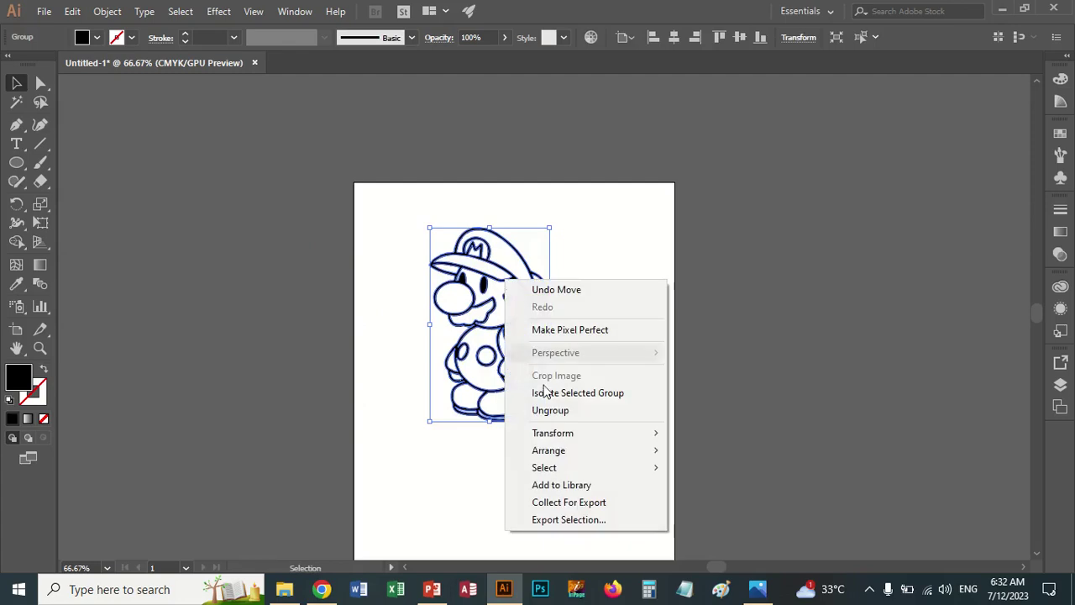
pyautogui.click(547, 411)
pyautogui.click(625, 423)
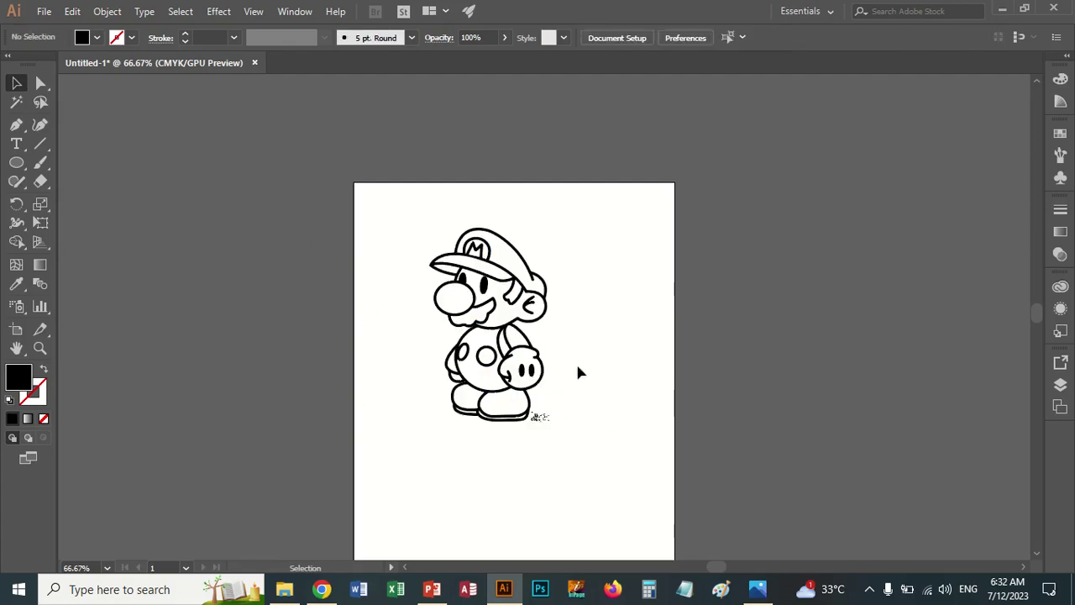
# Test-move the outline left away from the eye and button shapes, then undo it back into place
pyautogui.click(516, 334)
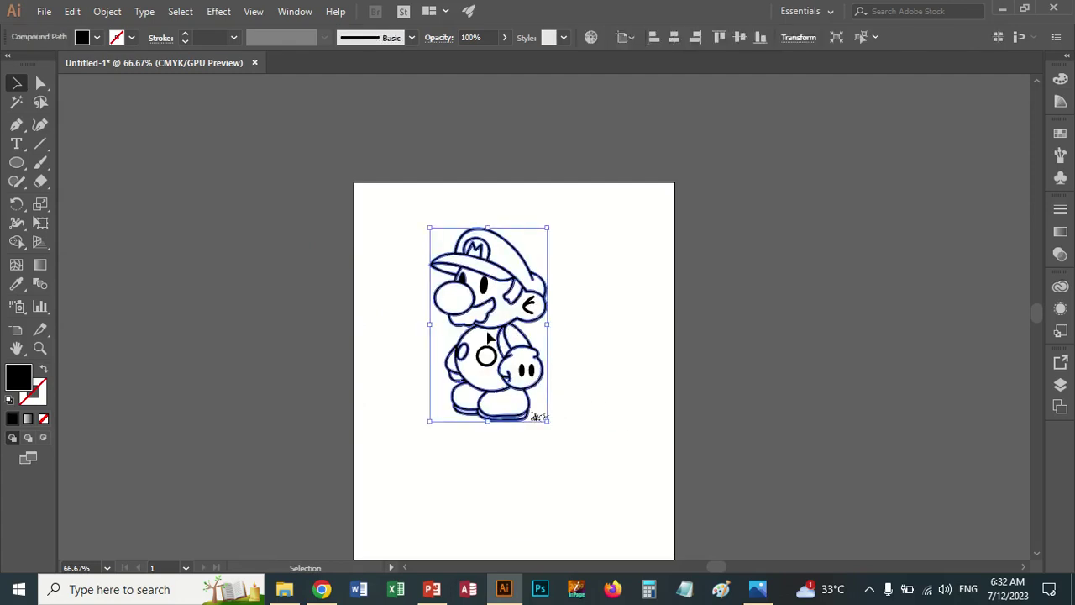
pyautogui.moveTo(503, 334); pyautogui.dragTo(261, 331)
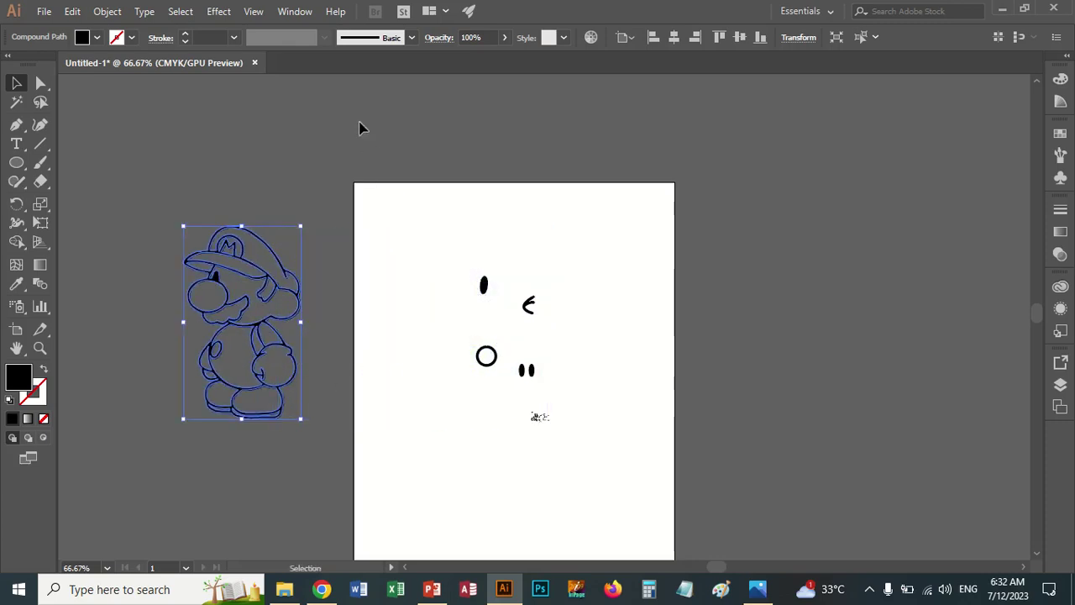
pyautogui.moveTo(386, 193); pyautogui.dragTo(645, 526)
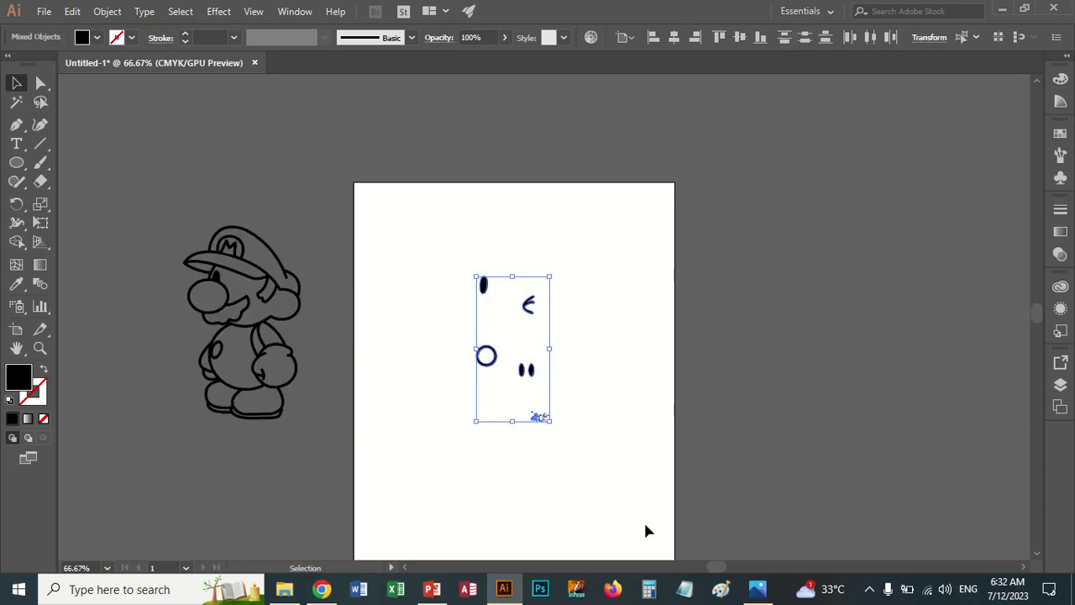
pyautogui.moveTo(434, 216); pyautogui.dragTo(632, 434)
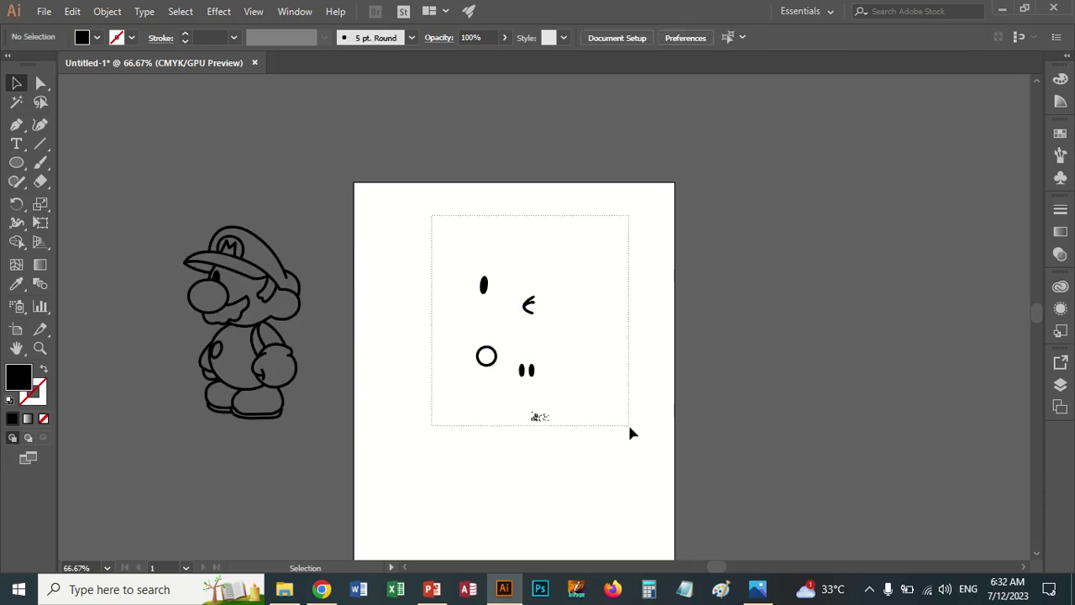
pyautogui.hotkey('ctrl', 'z')
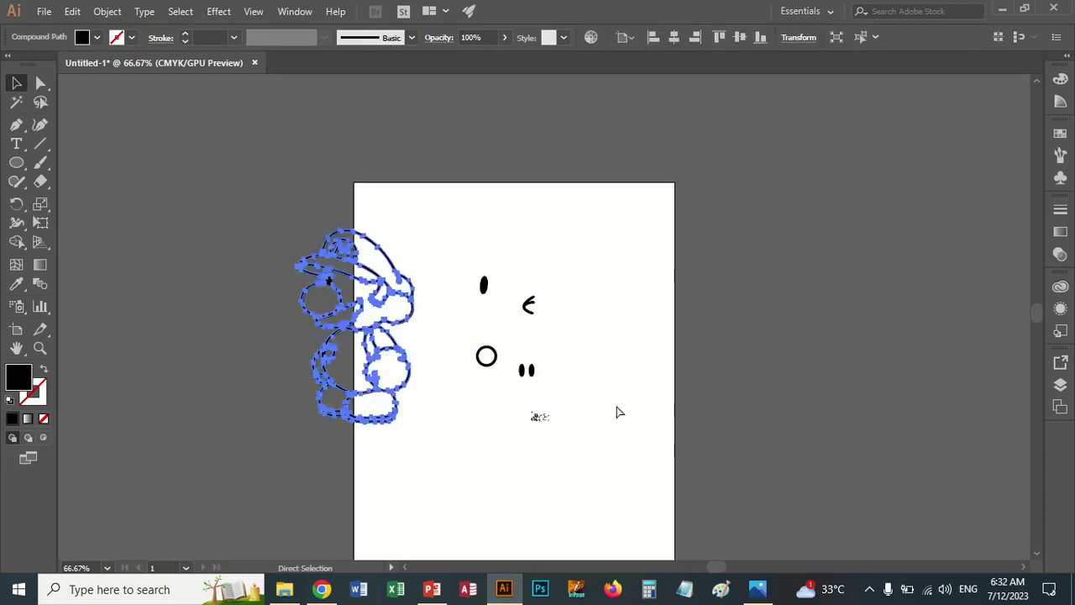
pyautogui.hotkey('ctrl', 'z')
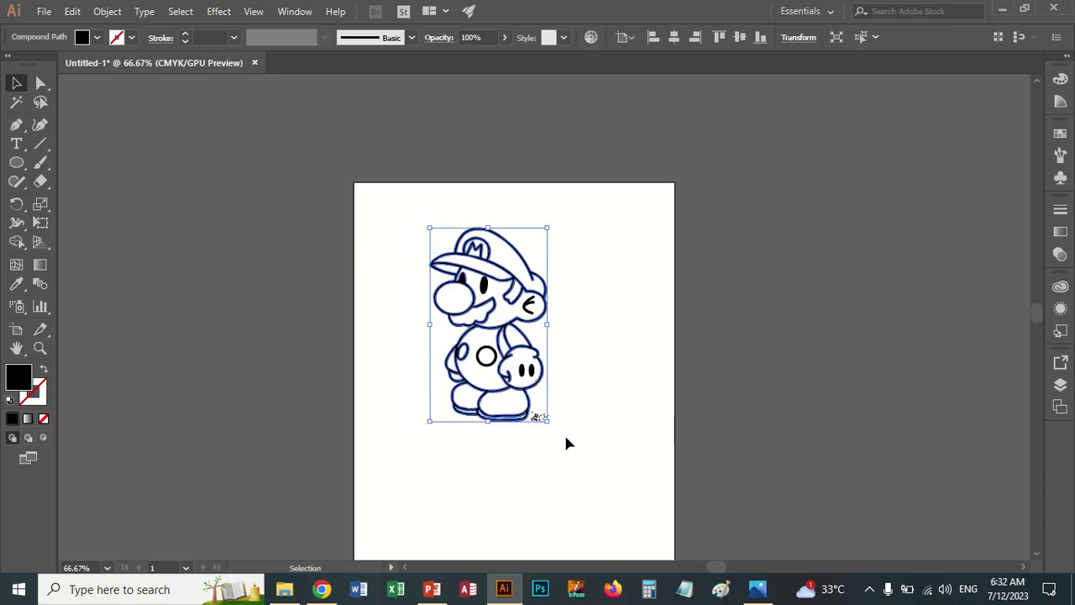
# Reselect the Mario outline compound path and bring up its context menu
pyautogui.press('a')
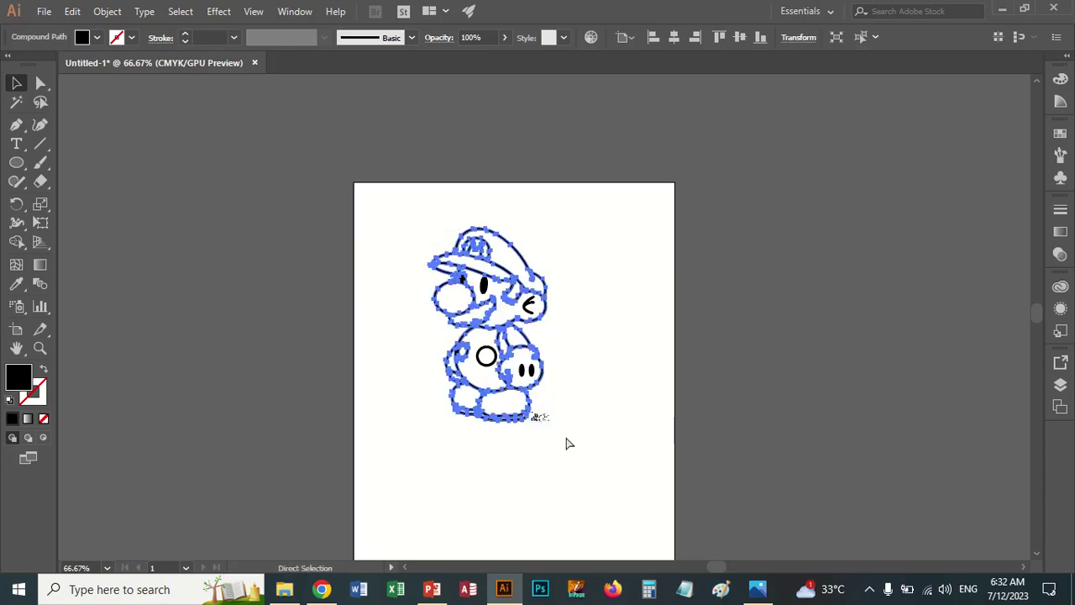
pyautogui.click(567, 443)
pyautogui.press('v')
pyautogui.click(490, 255)
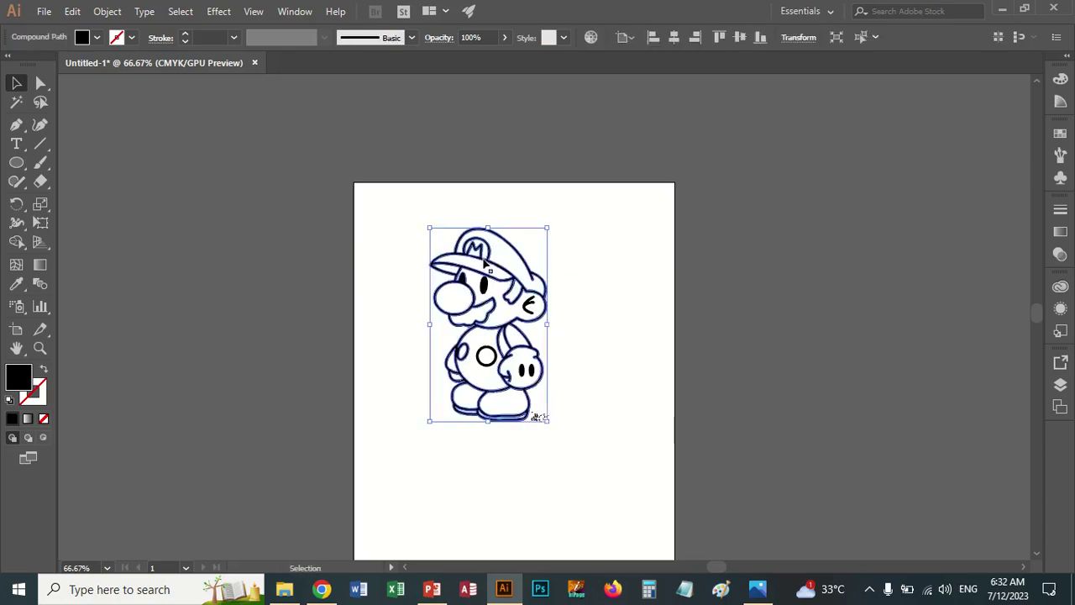
pyautogui.rightClick(485, 260)
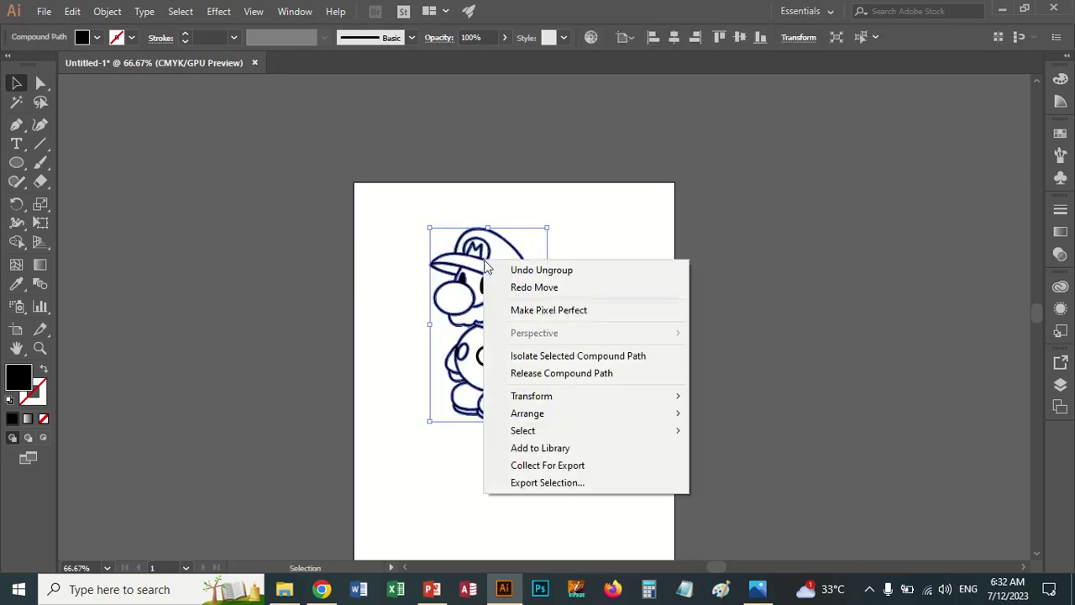
# Release the Mario compound path and inspect the torso, head, hat and logo pieces
pyautogui.click(547, 376)
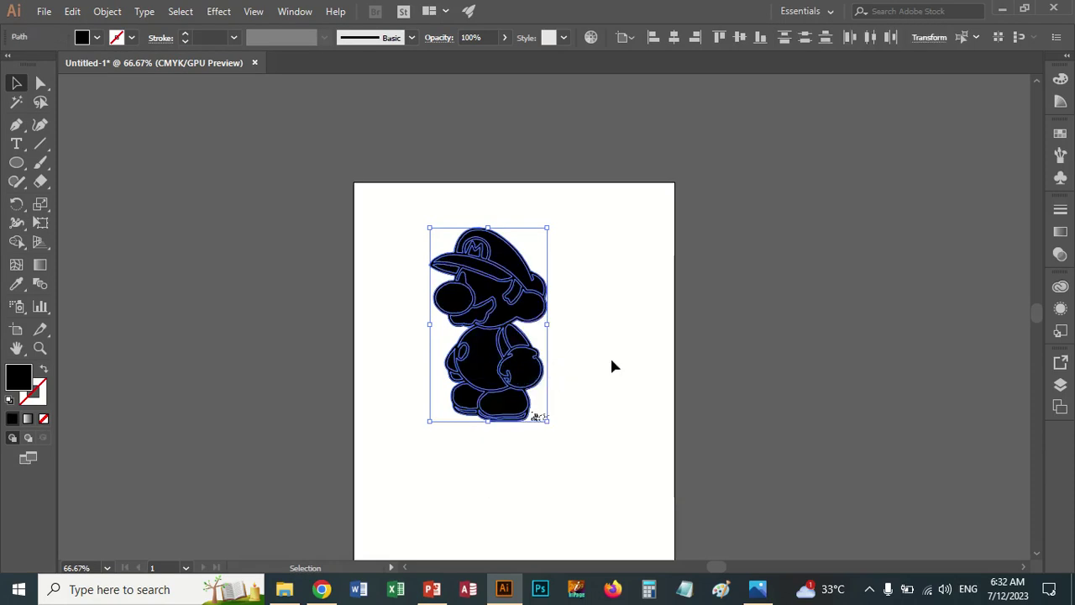
pyautogui.click(610, 360)
pyautogui.moveTo(375, 218); pyautogui.dragTo(641, 462)
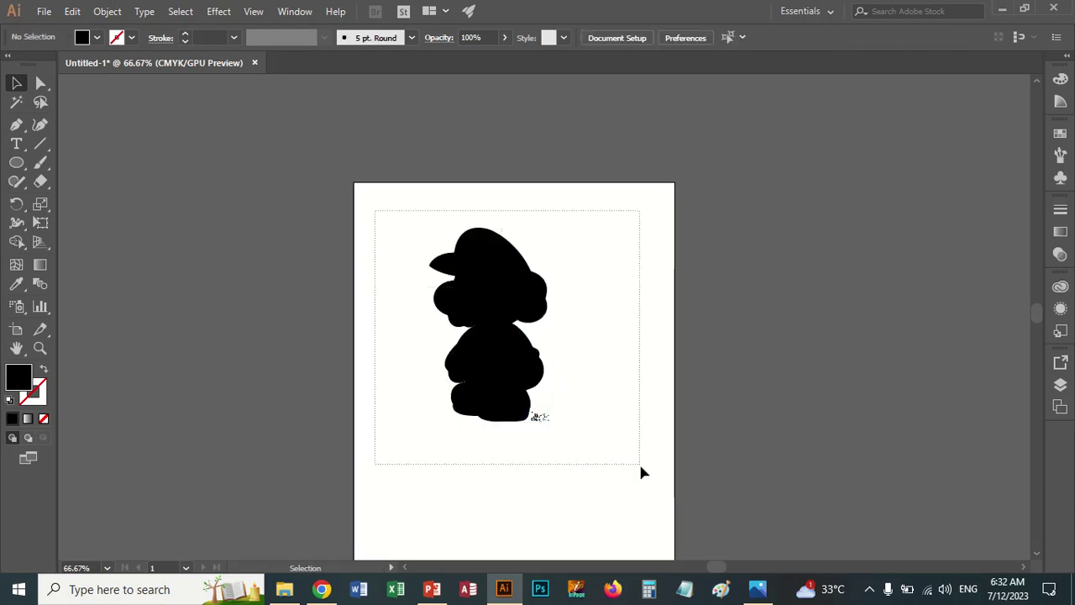
pyautogui.click(662, 445)
pyautogui.click(496, 376)
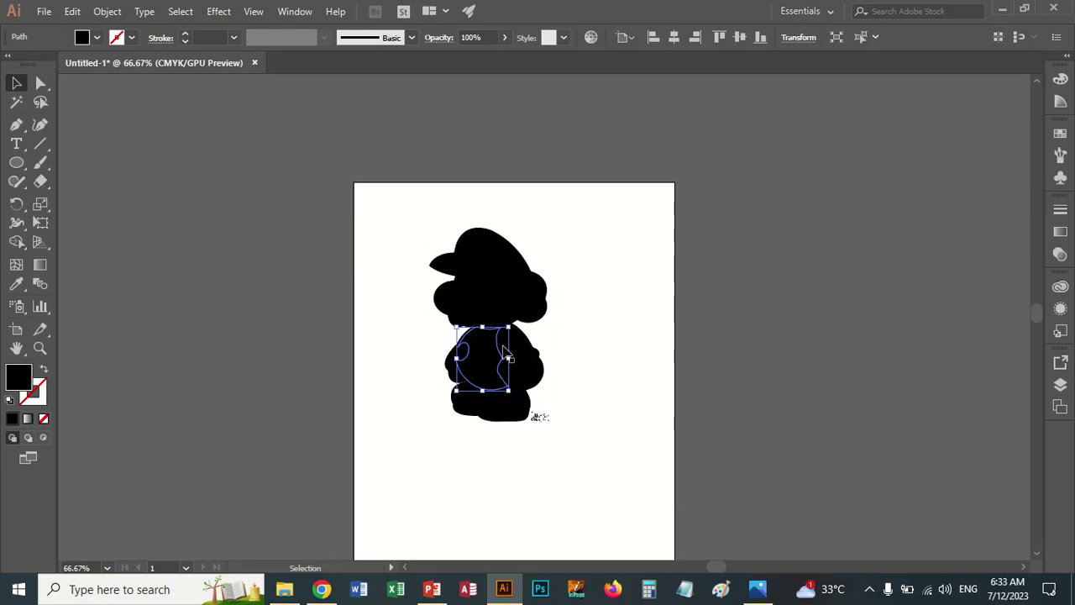
pyautogui.click(496, 290)
pyautogui.click(472, 249)
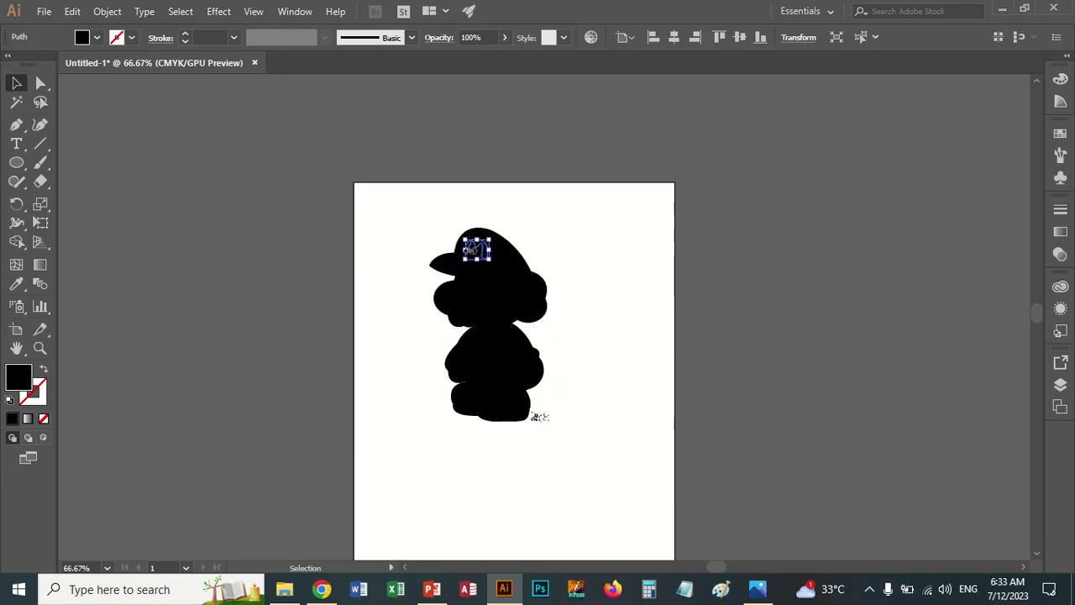
pyautogui.moveTo(391, 221); pyautogui.dragTo(527, 449)
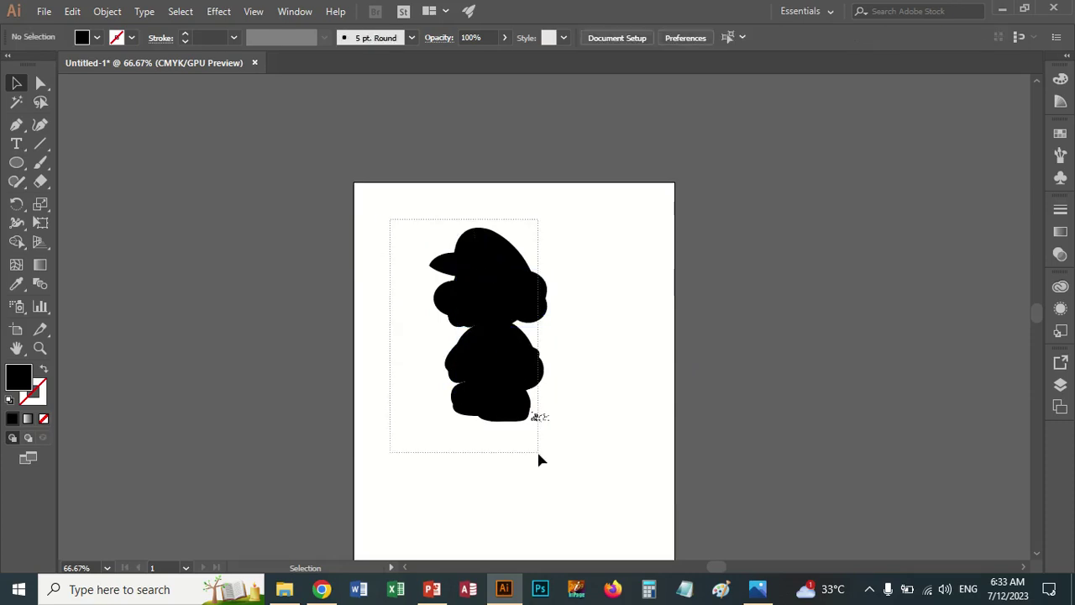
pyautogui.click(567, 410)
pyautogui.click(508, 279)
# Undo the release and drag the outline off the artboard's left edge
pyautogui.hotkey('ctrl', 'z')
pyautogui.hotkey('ctrl', 'z')
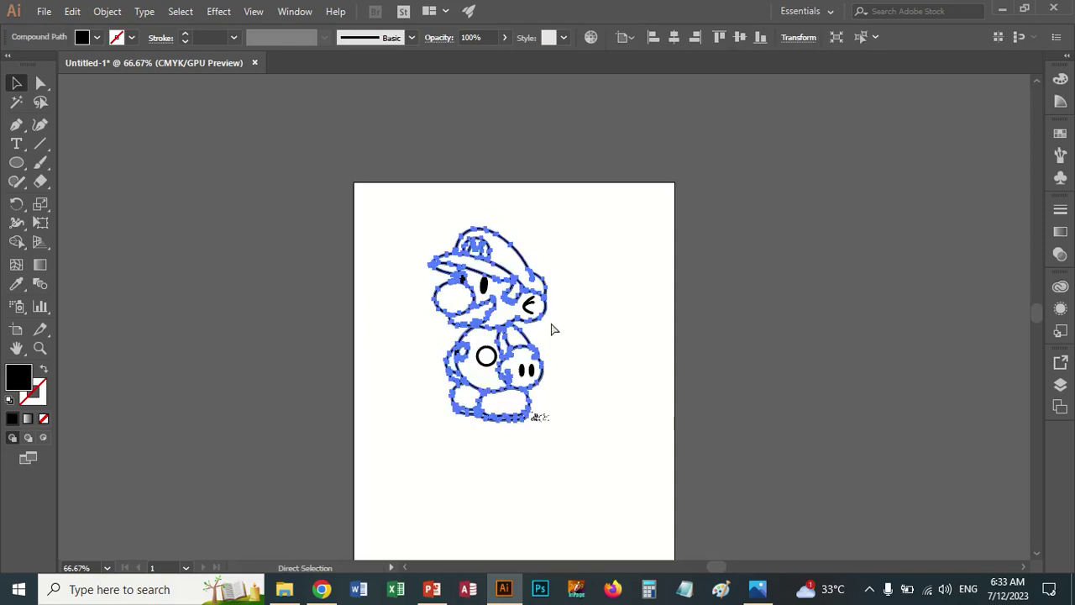
pyautogui.click(563, 337)
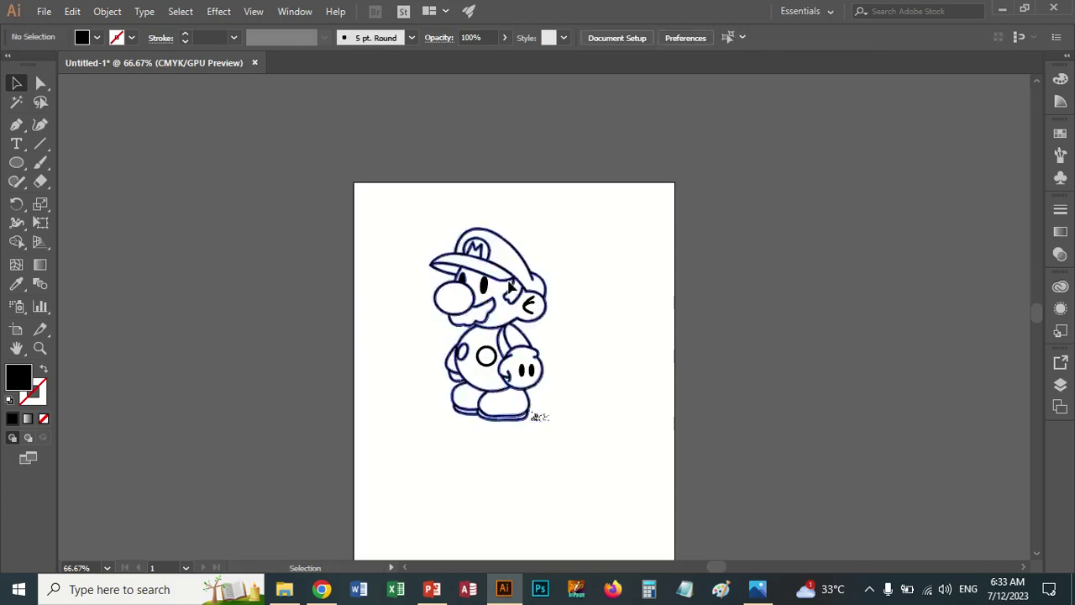
pyautogui.moveTo(517, 293); pyautogui.dragTo(367, 288)
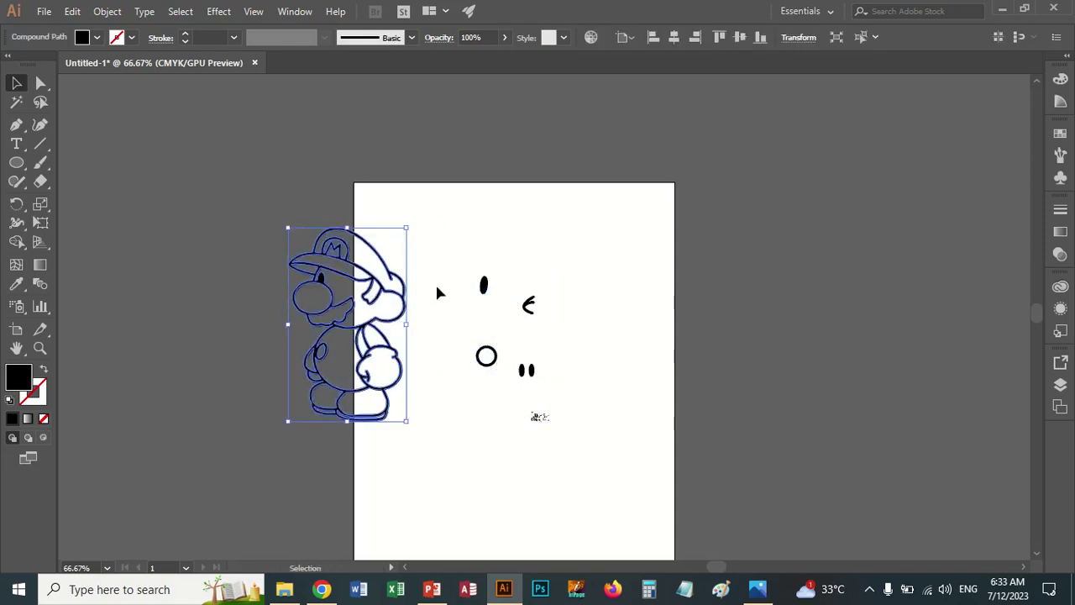
# Move the whole Mario group back onto the artboard
pyautogui.click(449, 298)
pyautogui.moveTo(298, 302); pyautogui.dragTo(441, 302)
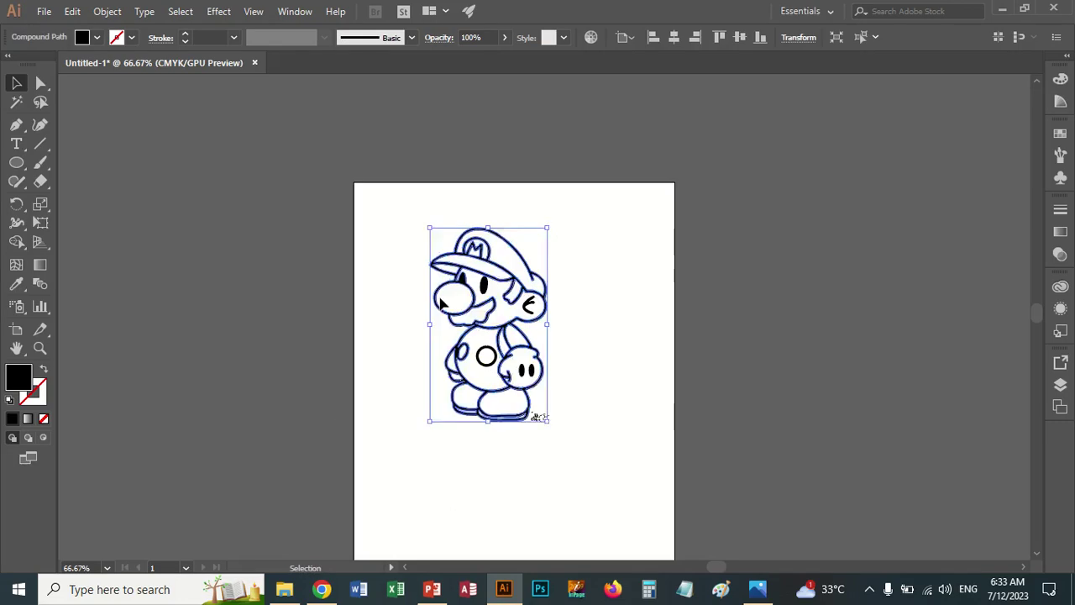
pyautogui.hotkey('ctrl', 'z')
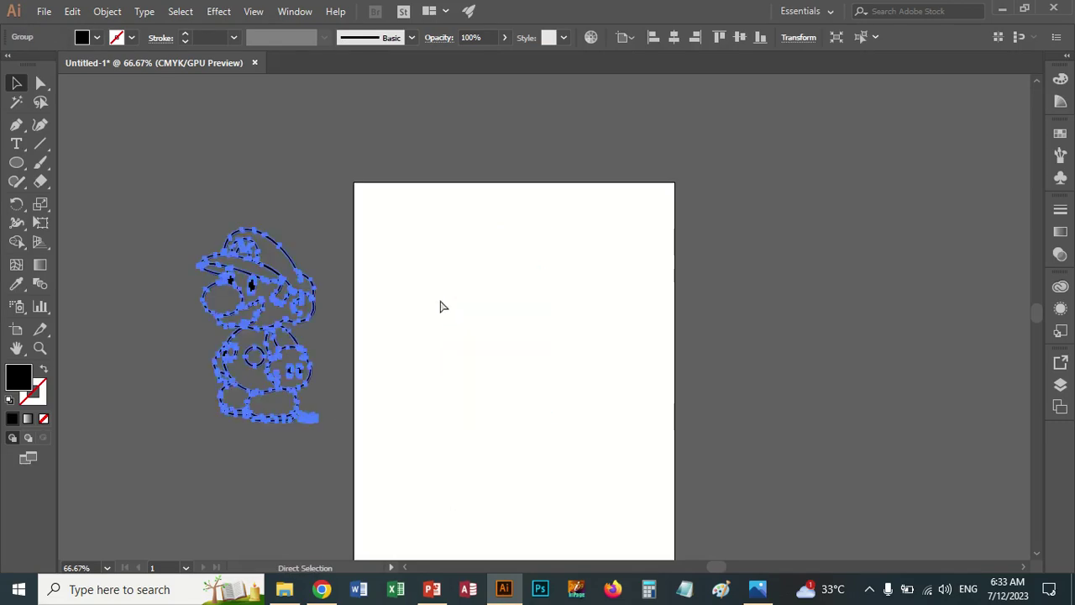
pyautogui.click(283, 286)
pyautogui.moveTo(283, 285); pyautogui.dragTo(548, 287)
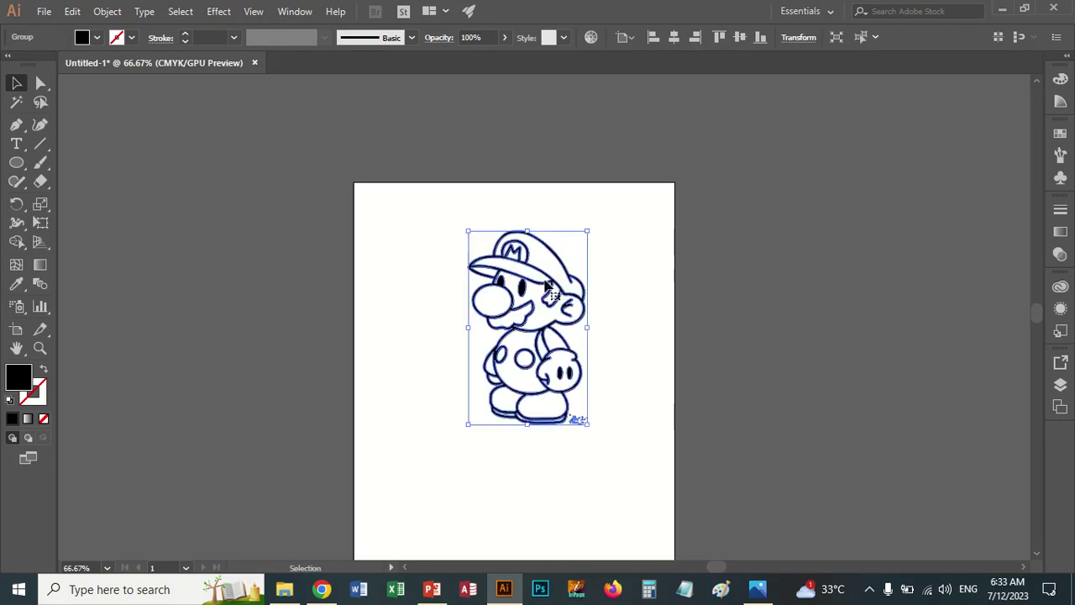
# Ungroup the Mario artwork, test a small nudge, and undo so the outline realigns
pyautogui.rightClick(501, 264)
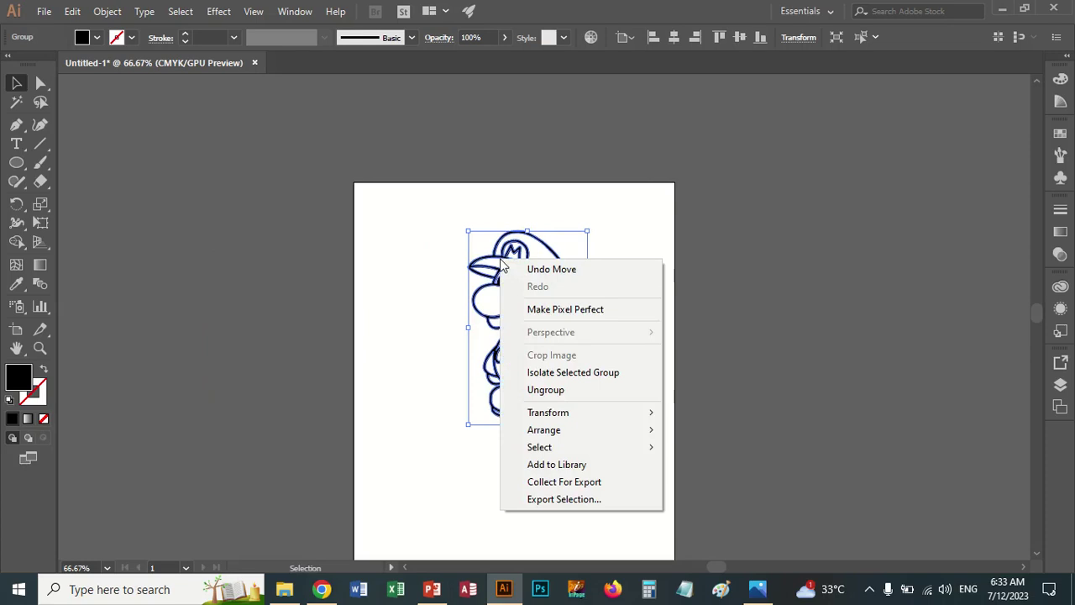
pyautogui.click(598, 391)
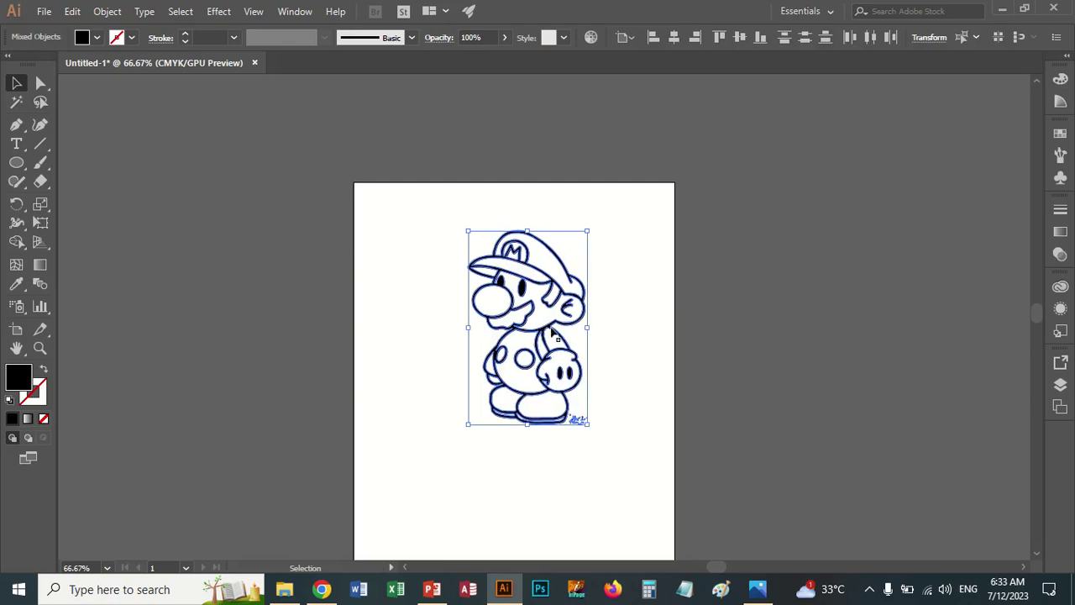
pyautogui.moveTo(551, 333)
pyautogui.mouseDown()
pyautogui.moveTo(413, 348)
pyautogui.moveTo(530, 325)
pyautogui.mouseUp()
pyautogui.click(621, 436)
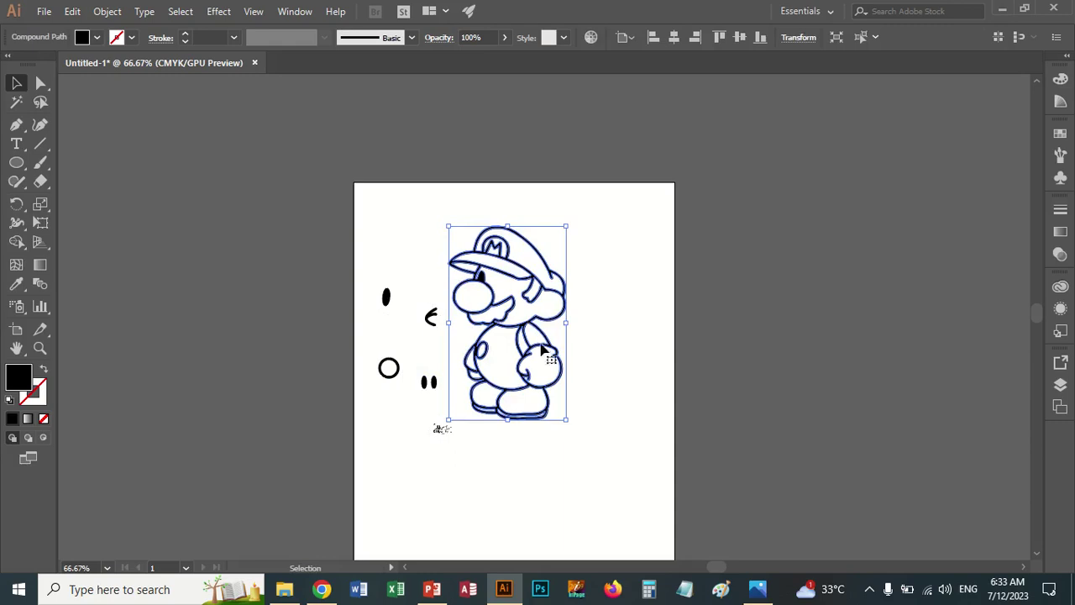
pyautogui.hotkey('ctrl', 'z')
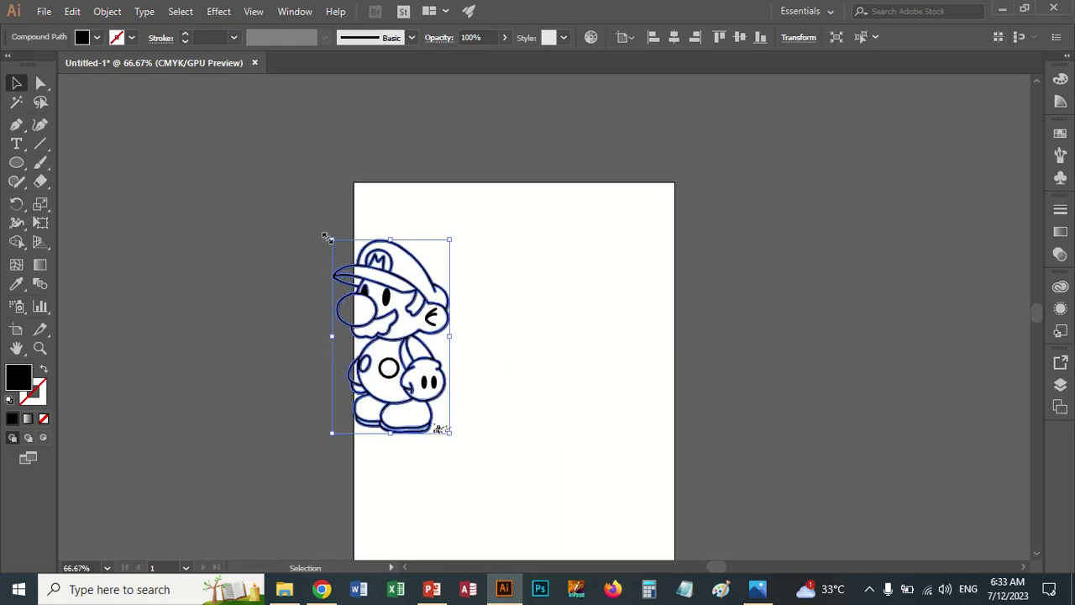
# Select all the artwork and apply a clipping mask
pyautogui.hotkey('ctrl', 'a')
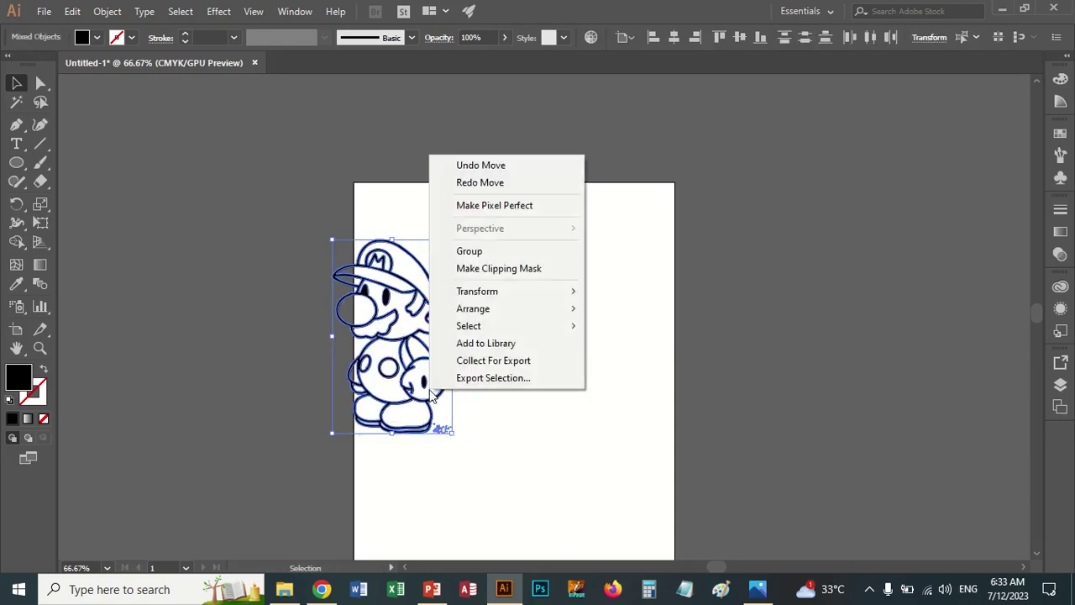
pyautogui.rightClick(430, 393)
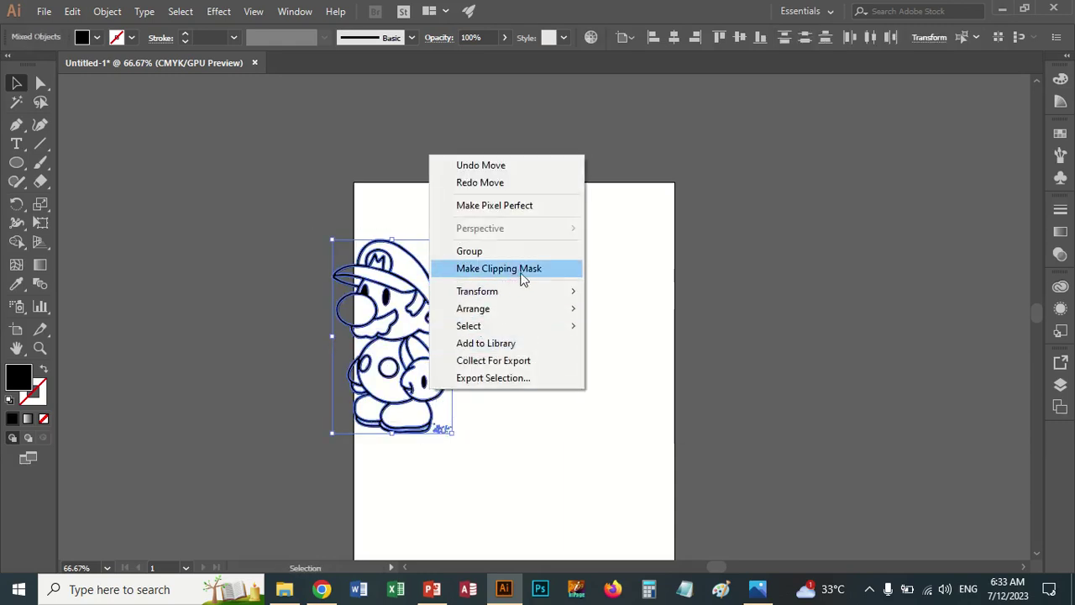
pyautogui.click(571, 466)
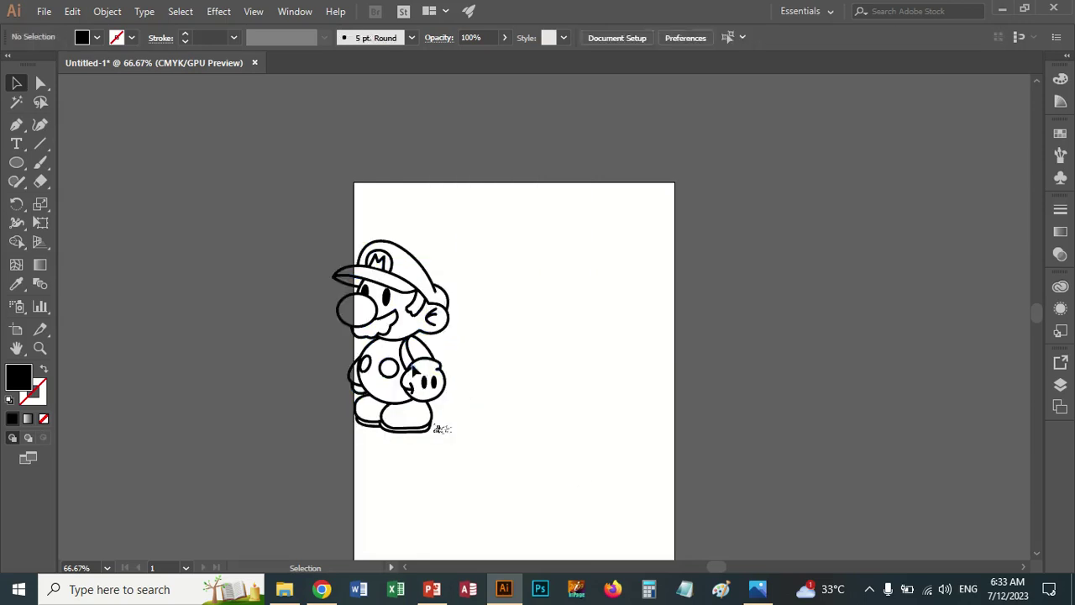
# Release the Mario compound path and drag the figure to the page's right side
pyautogui.click(413, 369)
pyautogui.rightClick(413, 370)
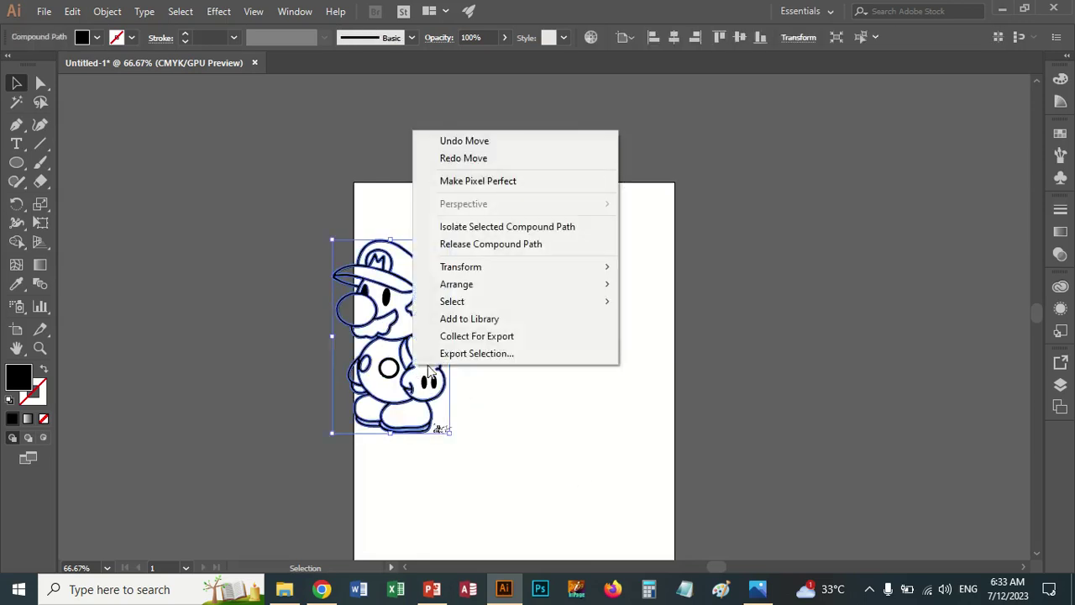
pyautogui.click(494, 247)
pyautogui.moveTo(439, 323)
pyautogui.mouseDown()
pyautogui.moveTo(588, 340)
pyautogui.moveTo(604, 329)
pyautogui.mouseUp()
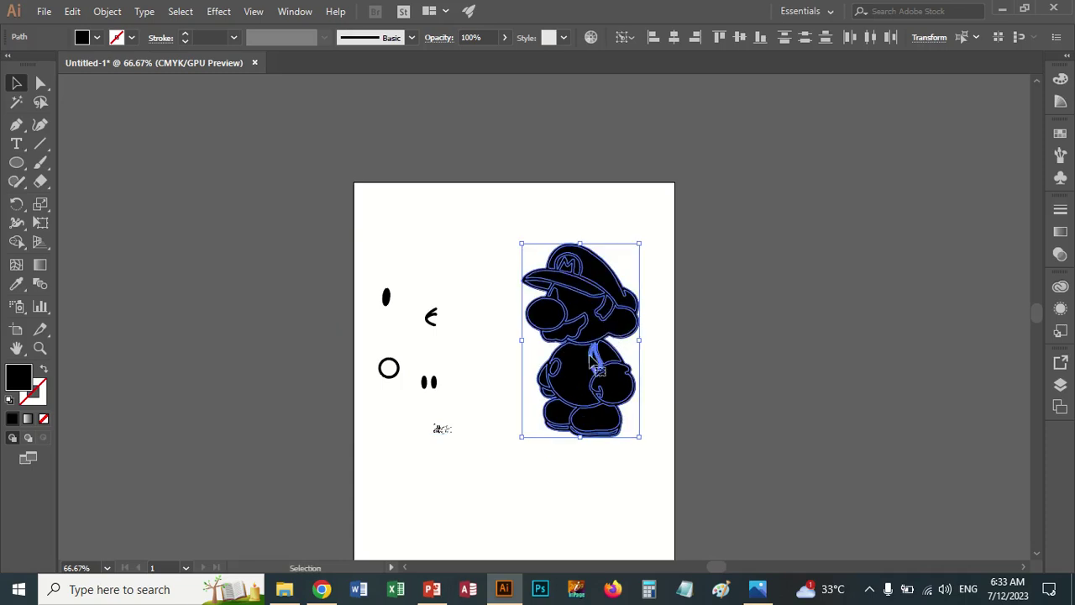
# Inspect the separate Mario pieces (strap, torso, head, hat, brim) with the Selection tool
pyautogui.click(712, 369)
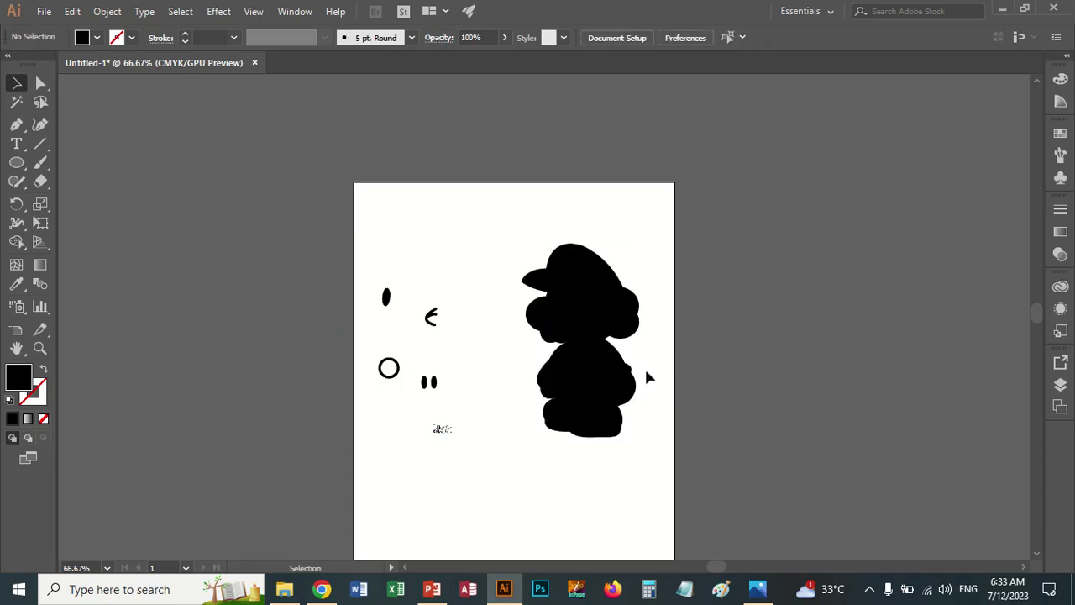
pyautogui.click(598, 365)
pyautogui.click(576, 383)
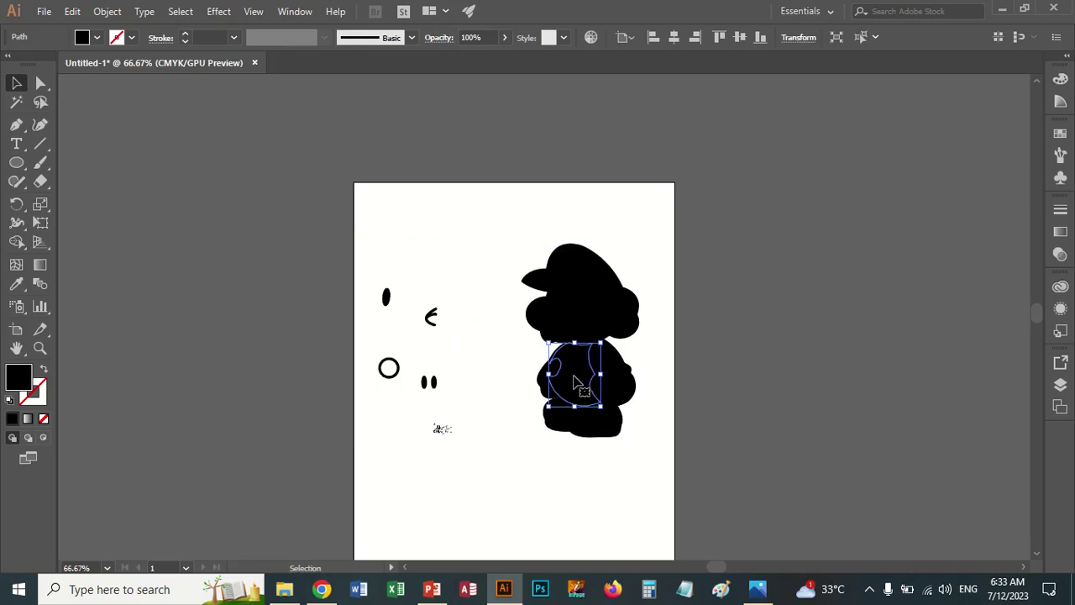
pyautogui.click(571, 323)
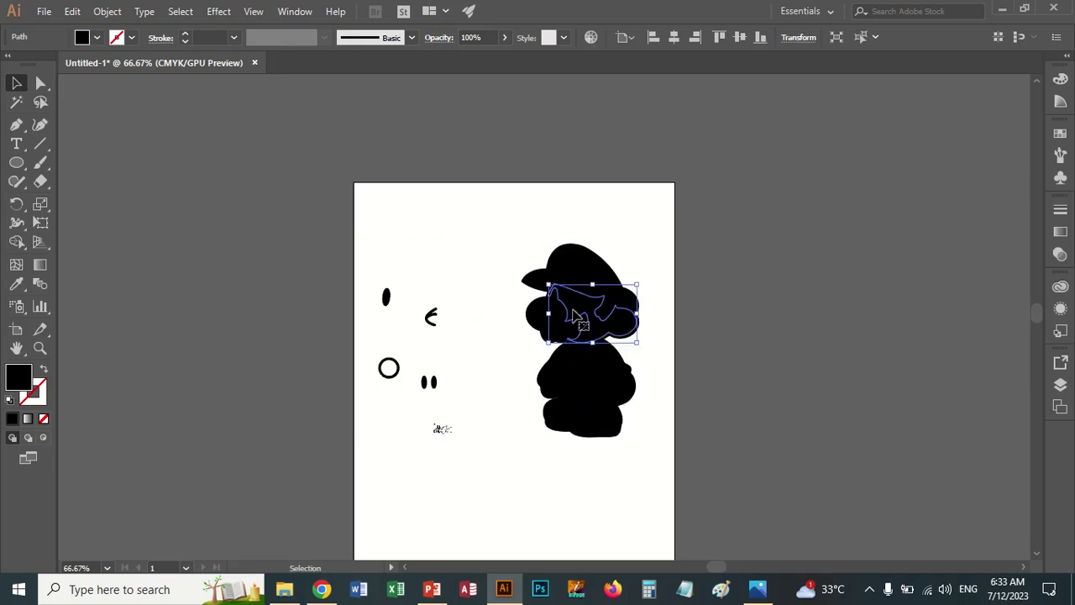
pyautogui.click(567, 264)
pyautogui.click(568, 252)
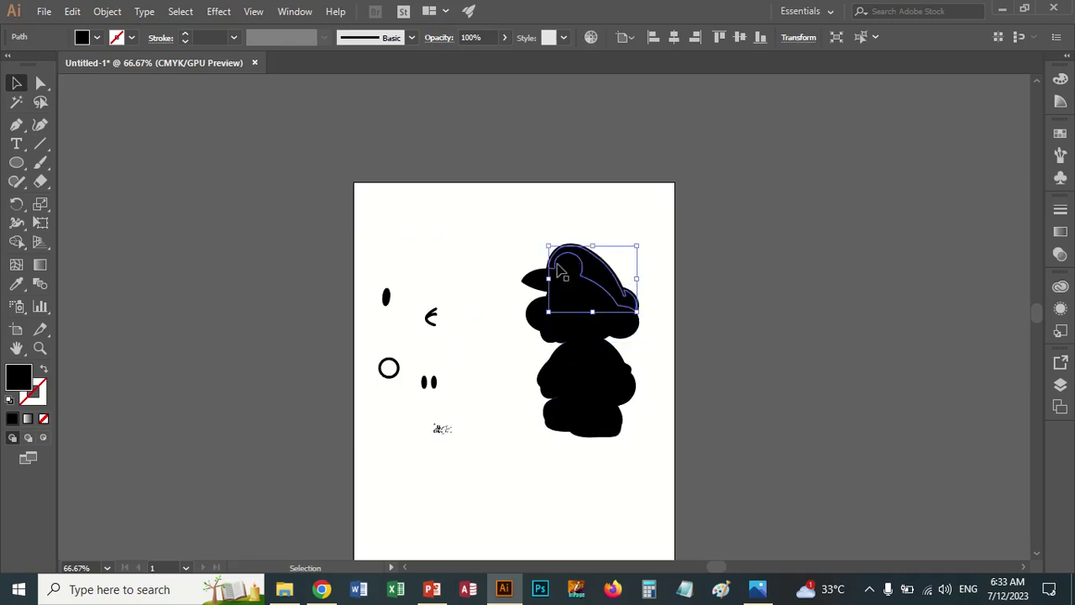
pyautogui.click(530, 279)
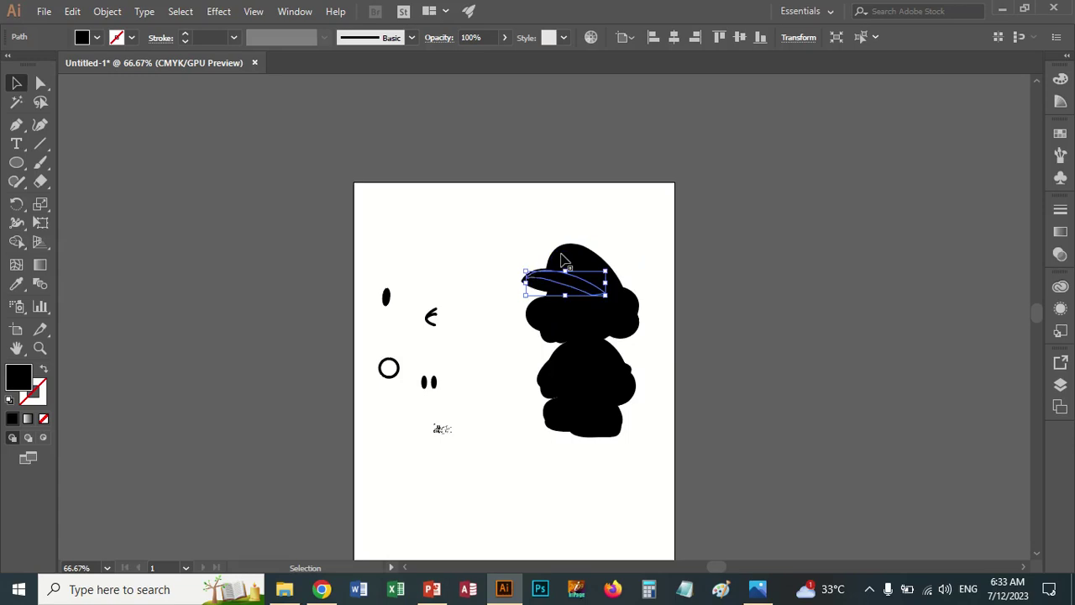
pyautogui.click(567, 262)
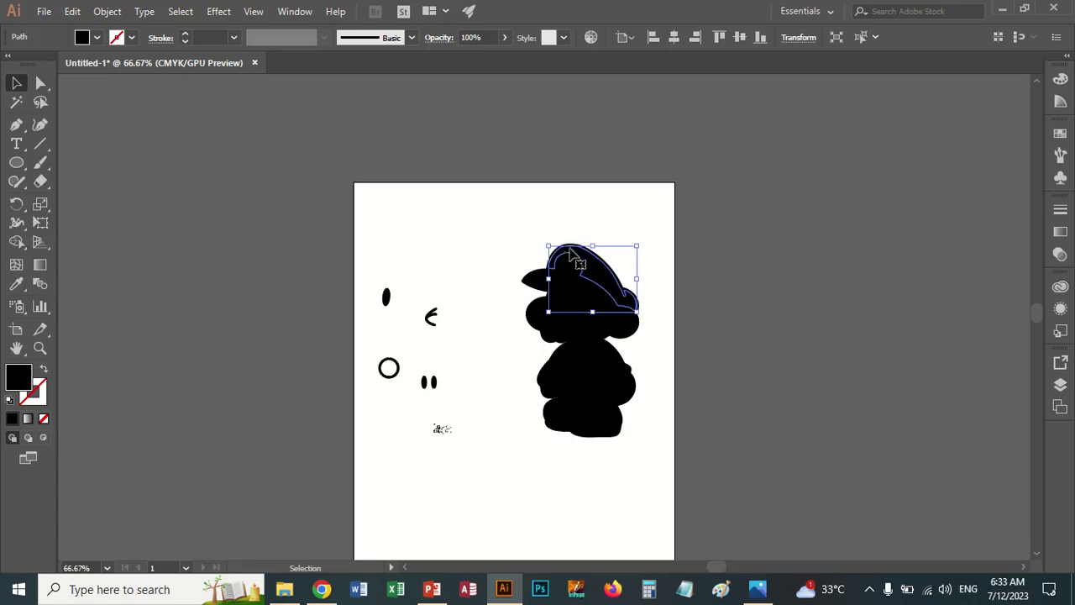
pyautogui.click(619, 436)
pyautogui.click(636, 461)
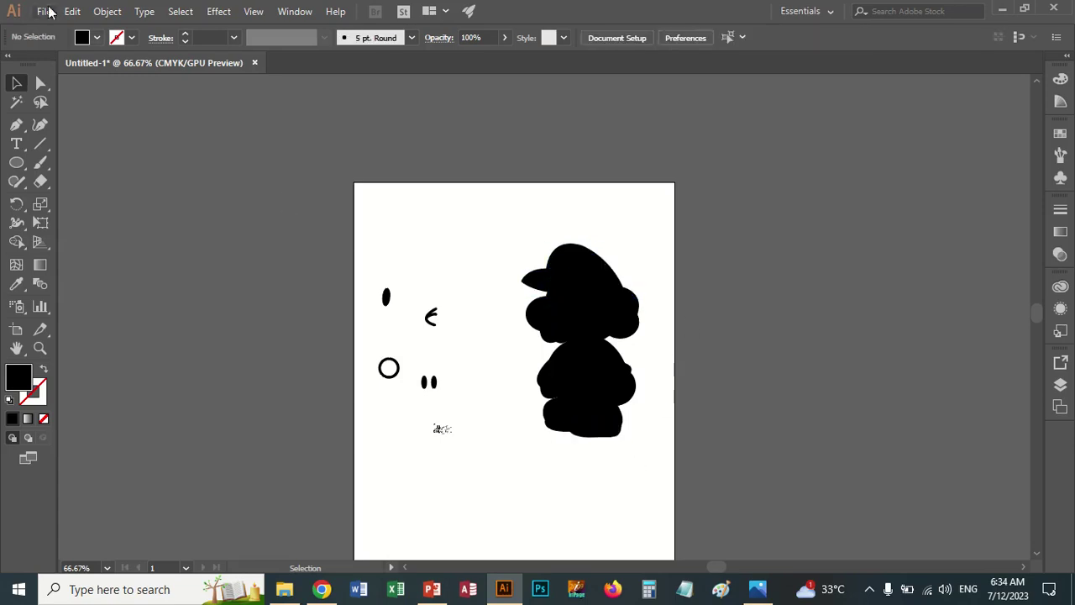
# Inspect the figure's bottom, body and face paths with the Direct Selection tool
pyautogui.click(40, 82)
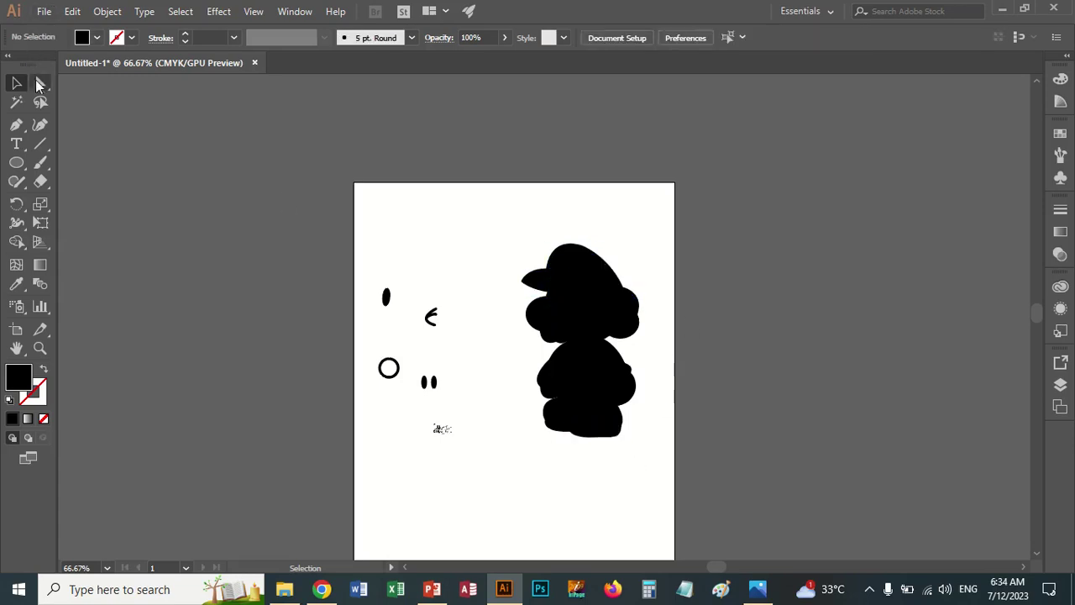
pyautogui.click(554, 435)
pyautogui.click(579, 435)
pyautogui.click(586, 374)
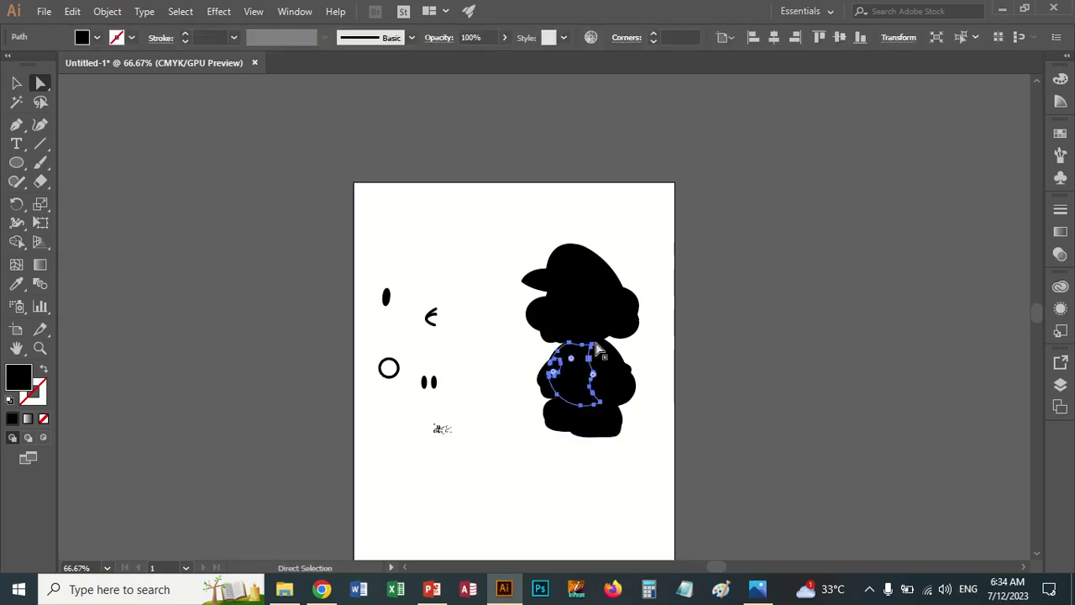
pyautogui.click(588, 321)
pyautogui.moveTo(505, 233)
pyautogui.mouseDown()
pyautogui.moveTo(715, 528)
pyautogui.moveTo(703, 473)
pyautogui.mouseUp()
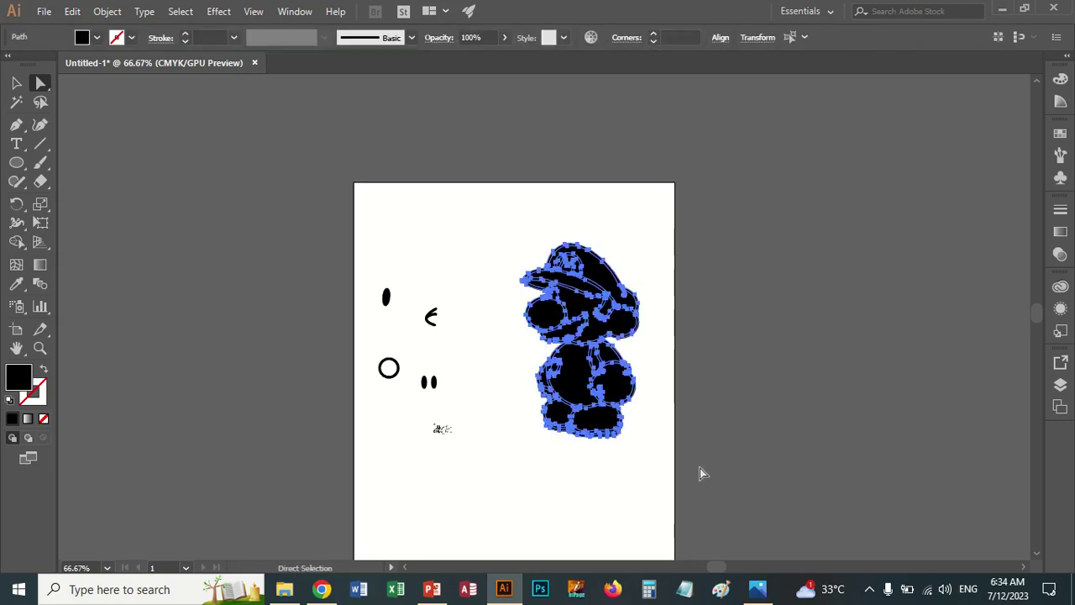
# Nudge the figure up-left, then select all artwork and delete it
pyautogui.click(16, 83)
pyautogui.moveTo(630, 319)
pyautogui.mouseDown()
pyautogui.moveTo(570, 294)
pyautogui.moveTo(651, 275)
pyautogui.mouseUp()
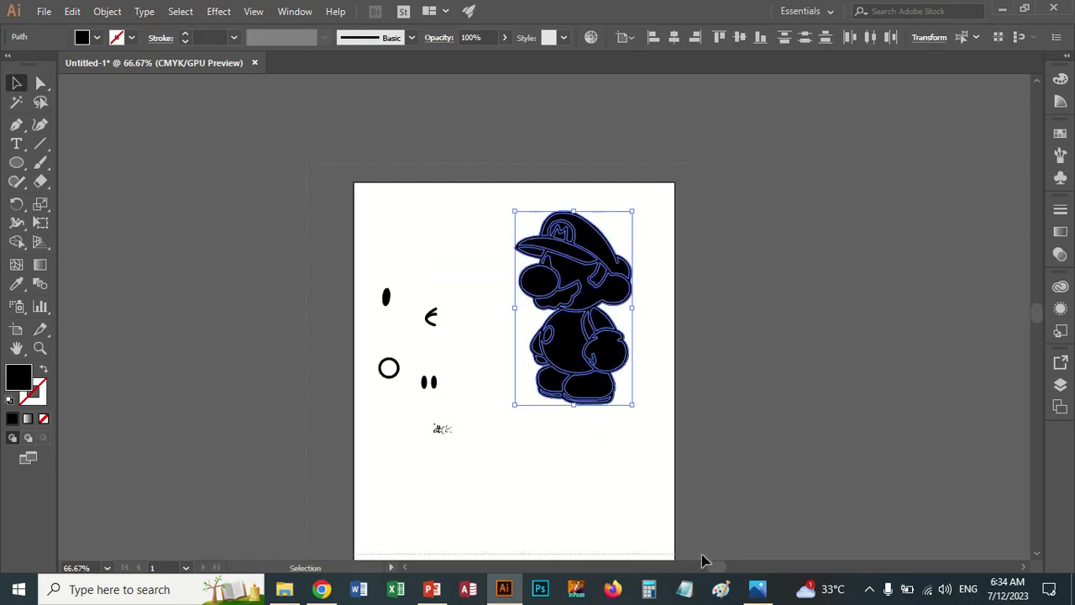
pyautogui.hotkey('ctrl', 'a')
pyautogui.press('Delete')
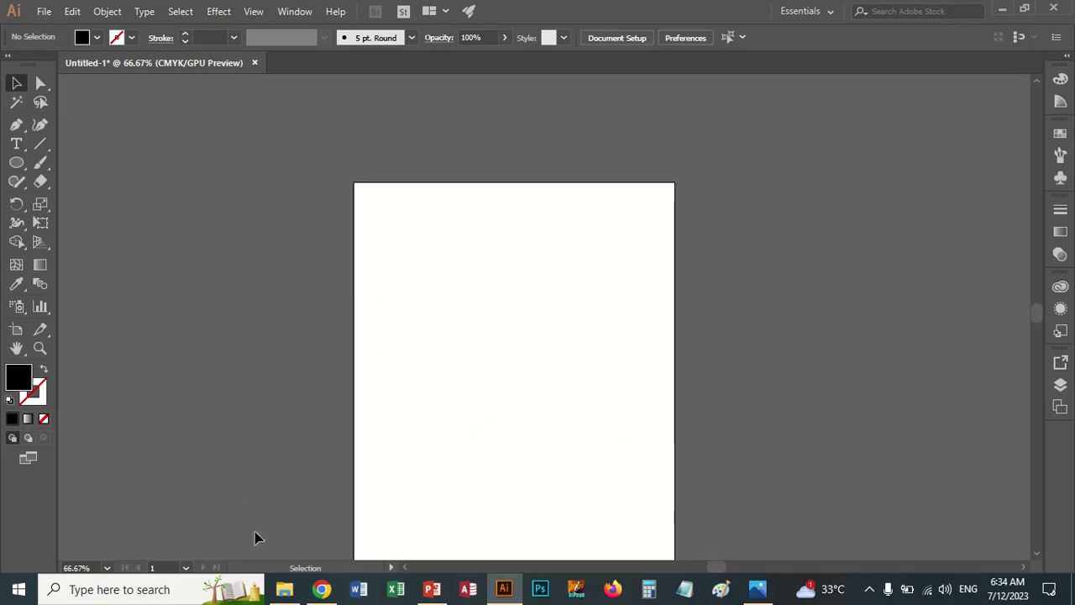
# Back in Chrome, browse through the Google Images coloring pages results
pyautogui.click(322, 588)
pyautogui.scroll(-5, 490, 417)
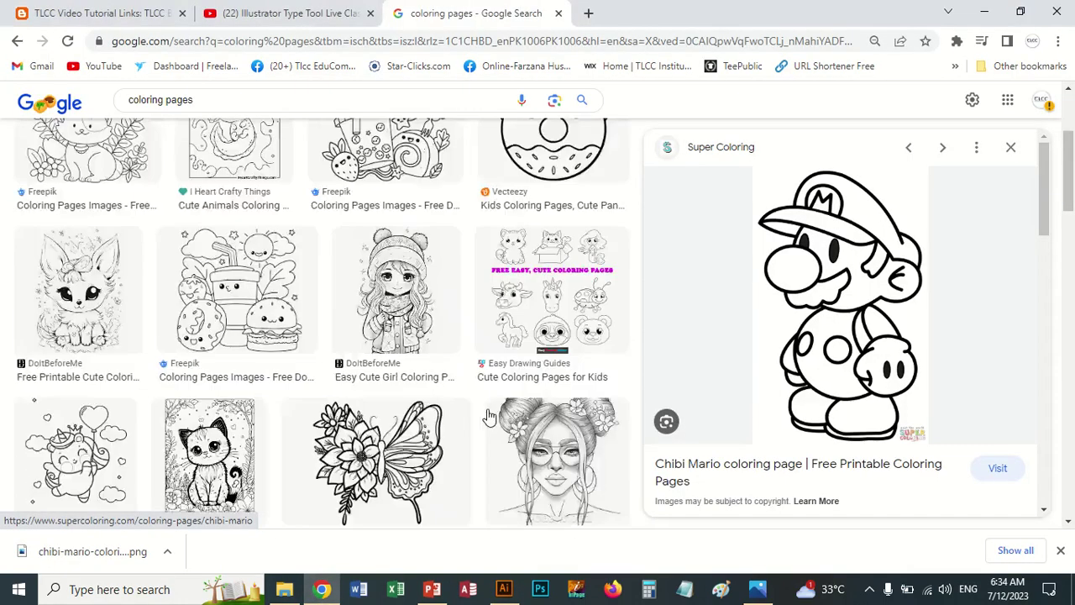
pyautogui.scroll(3, 490, 417)
pyautogui.scroll(-1, 494, 415)
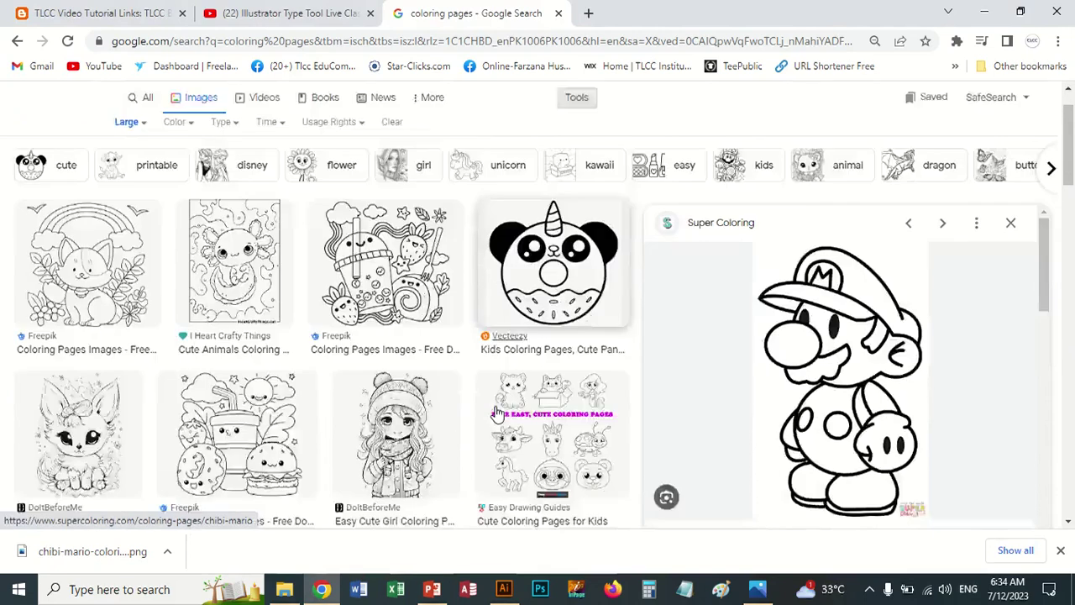
pyautogui.scroll(-3, 496, 413)
pyautogui.scroll(-1, 487, 412)
pyautogui.scroll(-1, 475, 410)
pyautogui.scroll(-1, 461, 408)
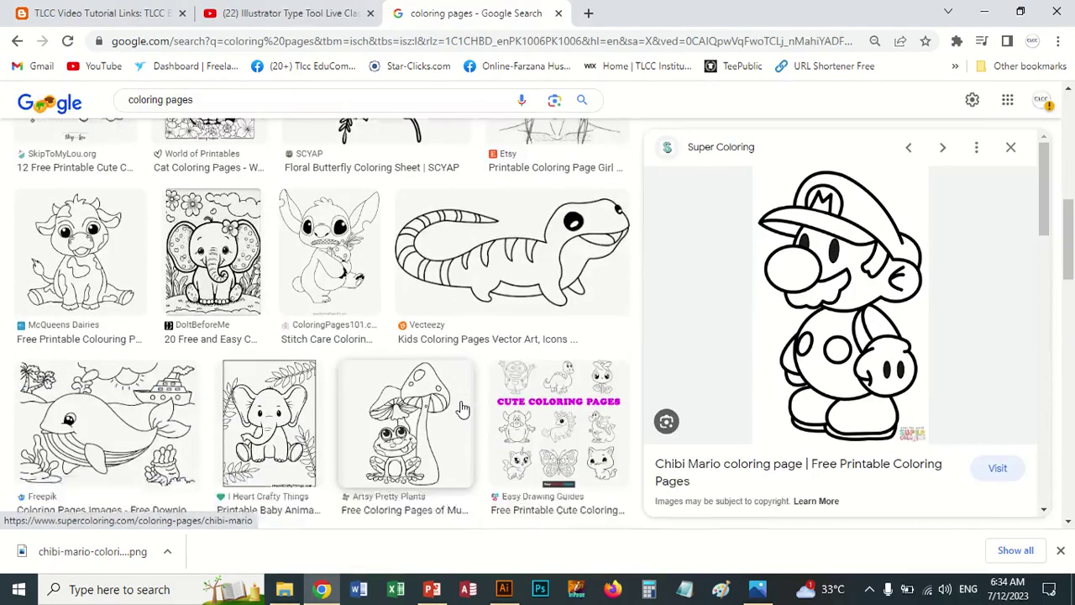
pyautogui.scroll(-2, 461, 409)
pyautogui.scroll(-2, 461, 408)
pyautogui.scroll(-2, 461, 409)
pyautogui.scroll(-1, 462, 410)
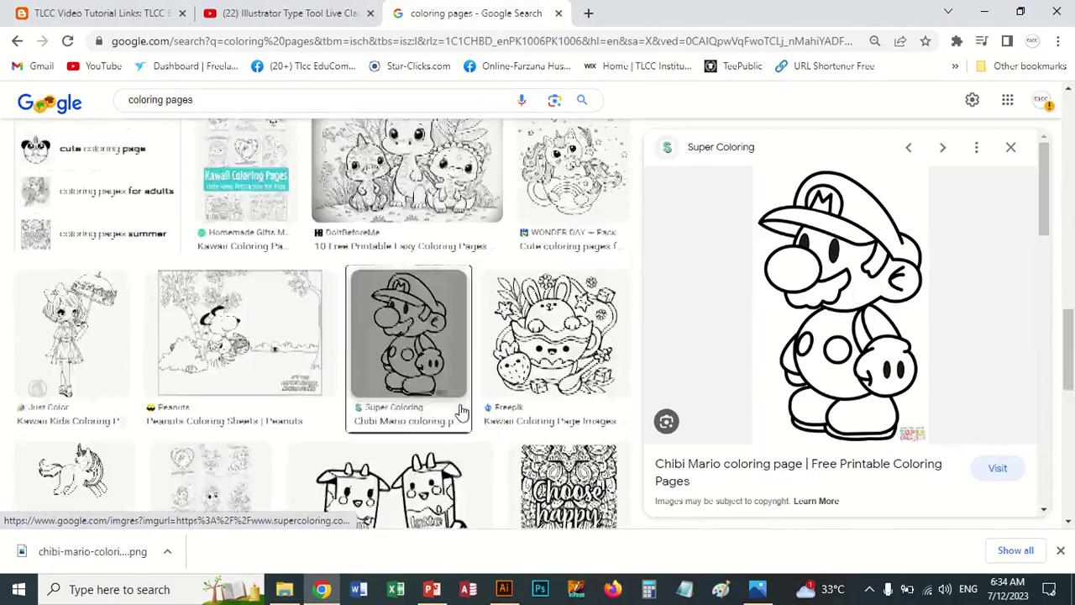
pyautogui.scroll(5, 461, 410)
pyautogui.scroll(5, 454, 395)
pyautogui.scroll(5, 378, 336)
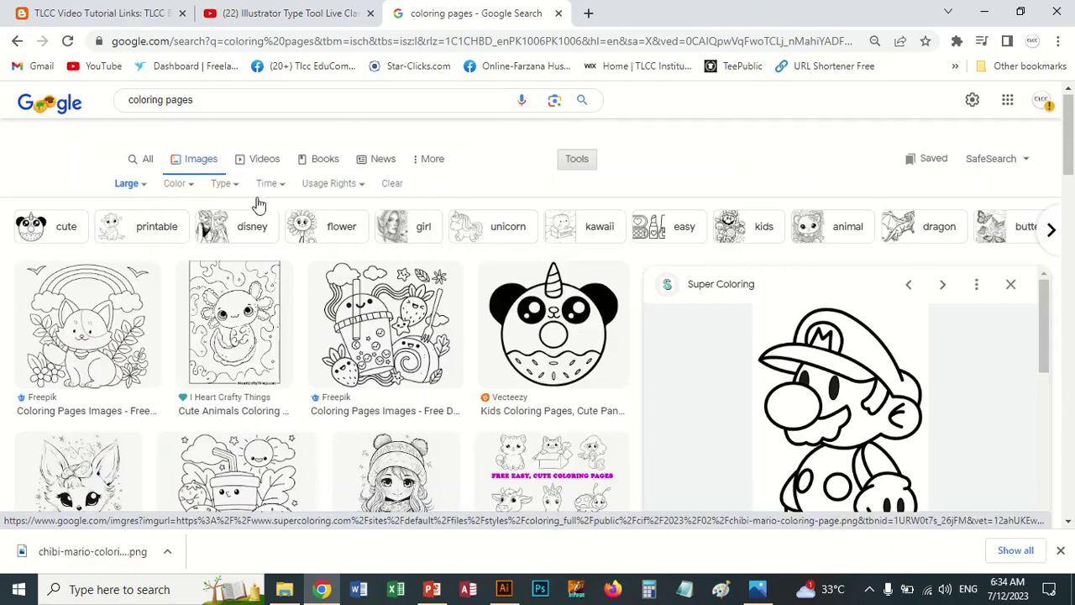
# Change the image search to 'coloring pages fish' and run it
pyautogui.click(231, 113)
pyautogui.write('f')
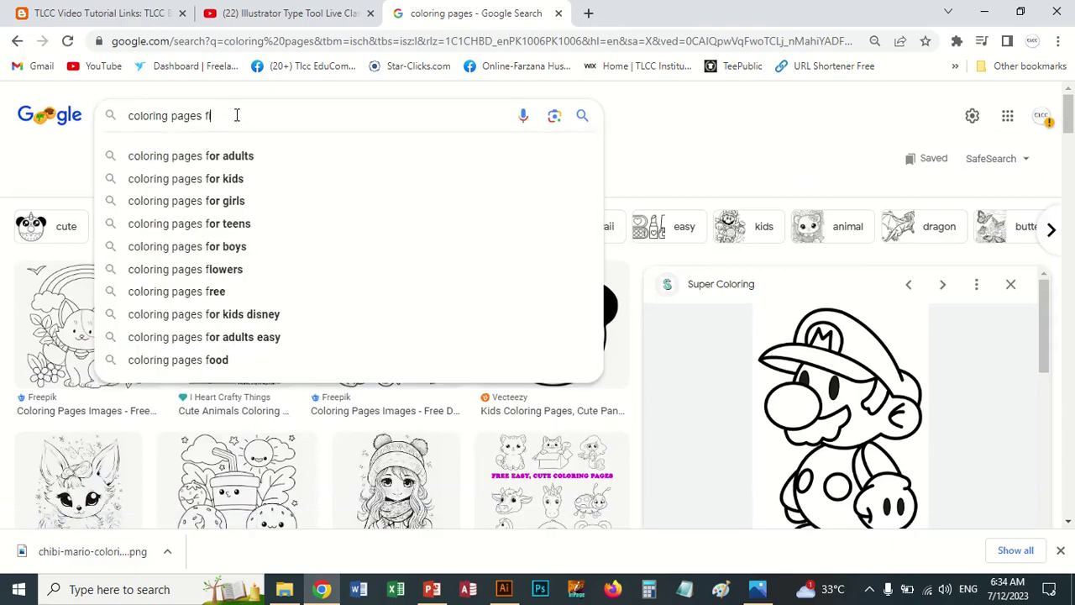
pyautogui.write('ish')
pyautogui.press('Return')
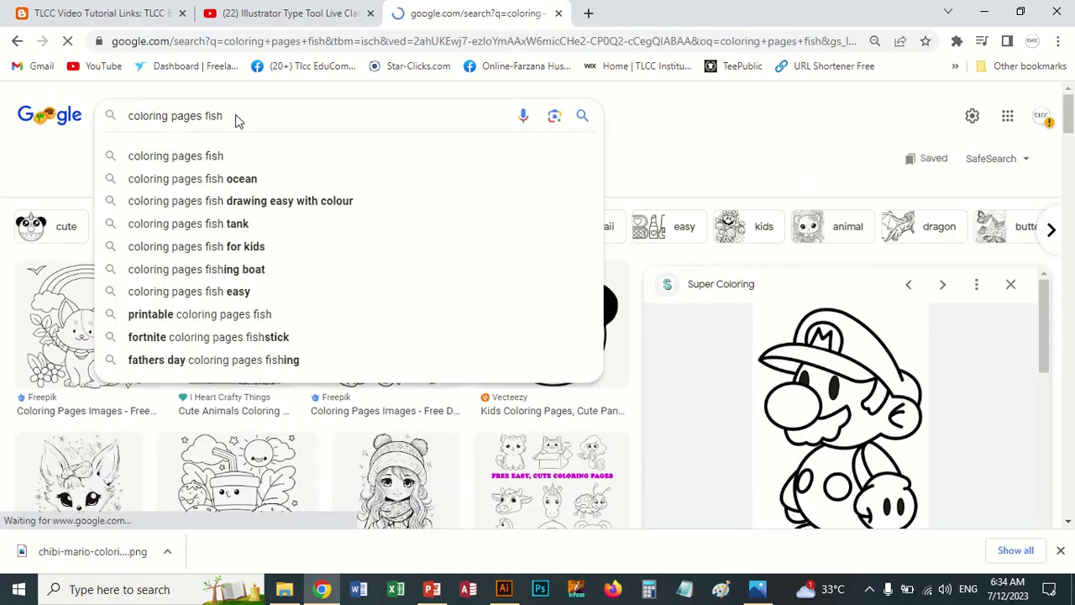
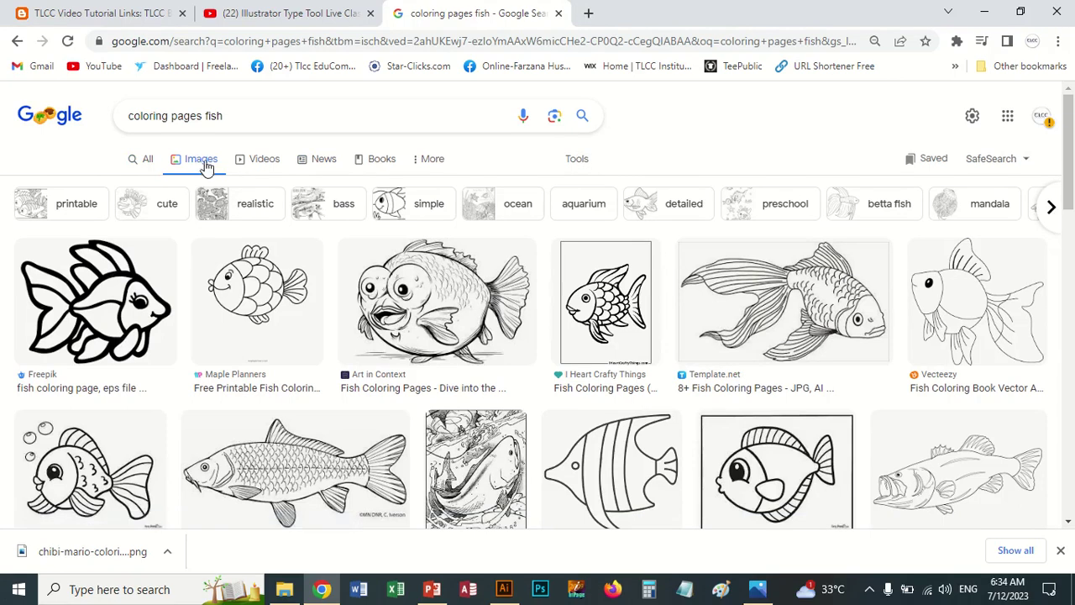
# Limit the Google Images fish coloring results to large images
pyautogui.click(577, 161)
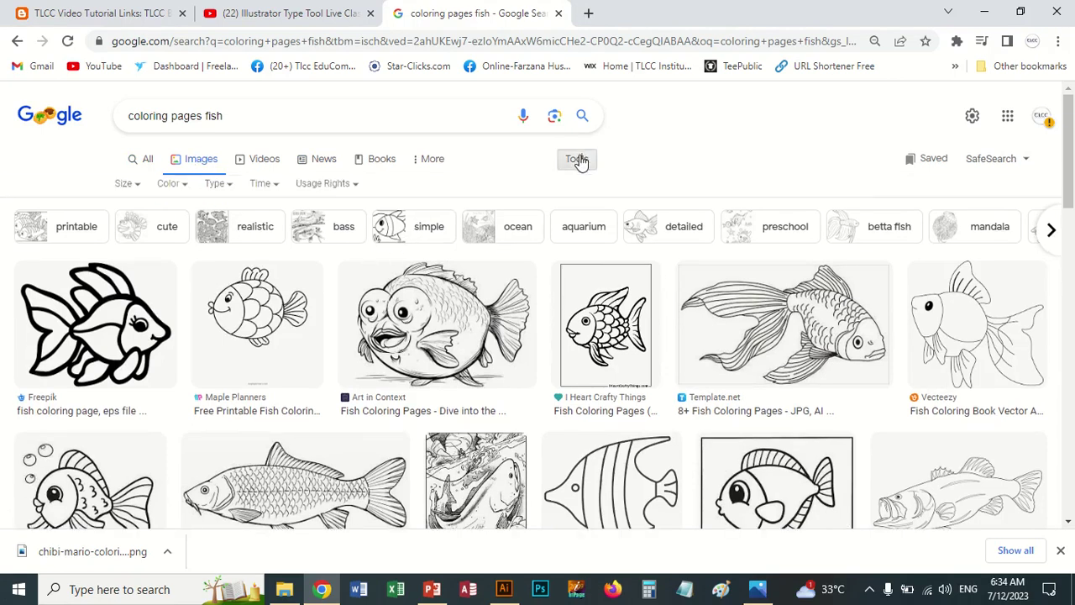
pyautogui.click(127, 185)
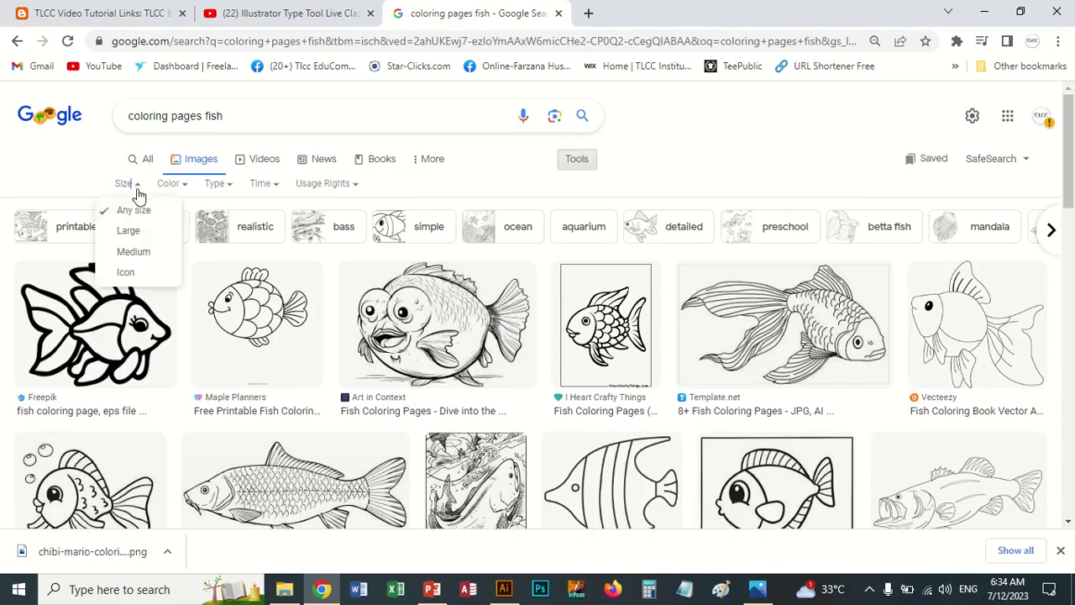
pyautogui.click(139, 232)
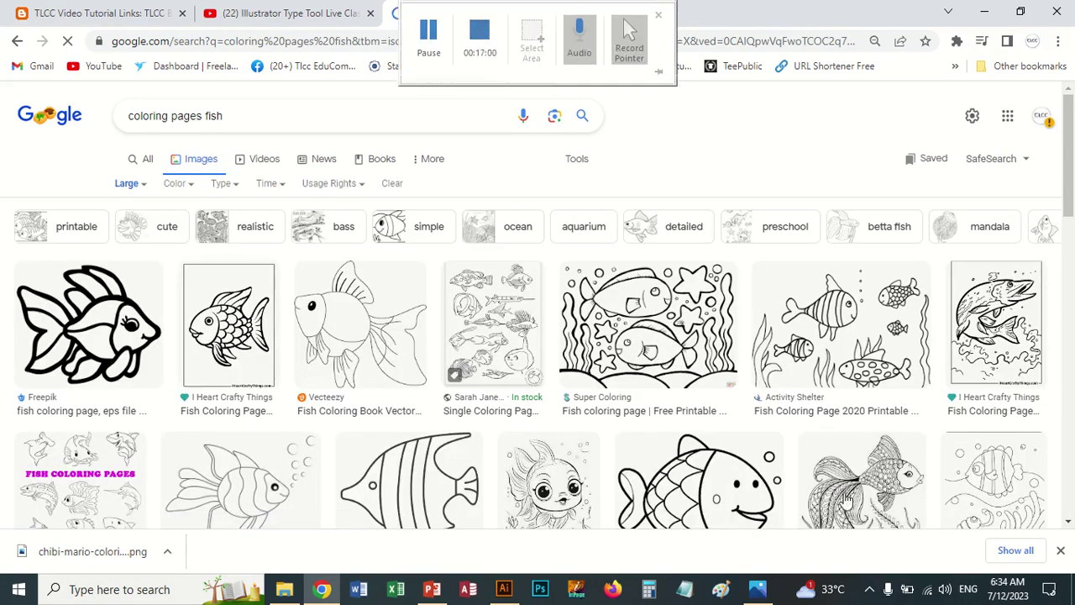
# Save the tropical angelfish coloring page preview as a PNG
pyautogui.scroll(-1, 564, 514)
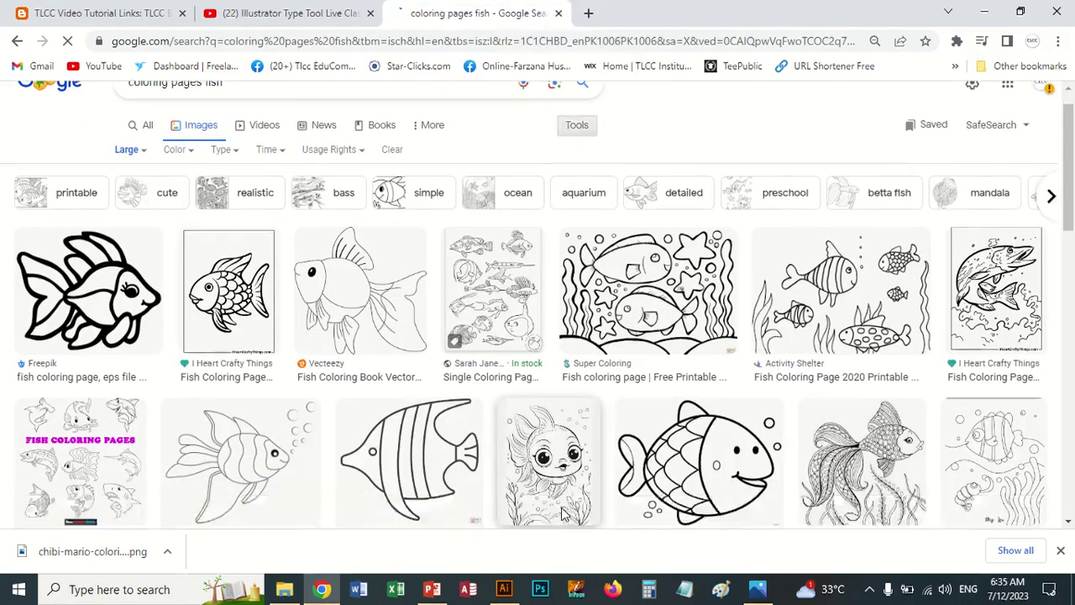
pyautogui.scroll(-2, 564, 514)
pyautogui.click(426, 320)
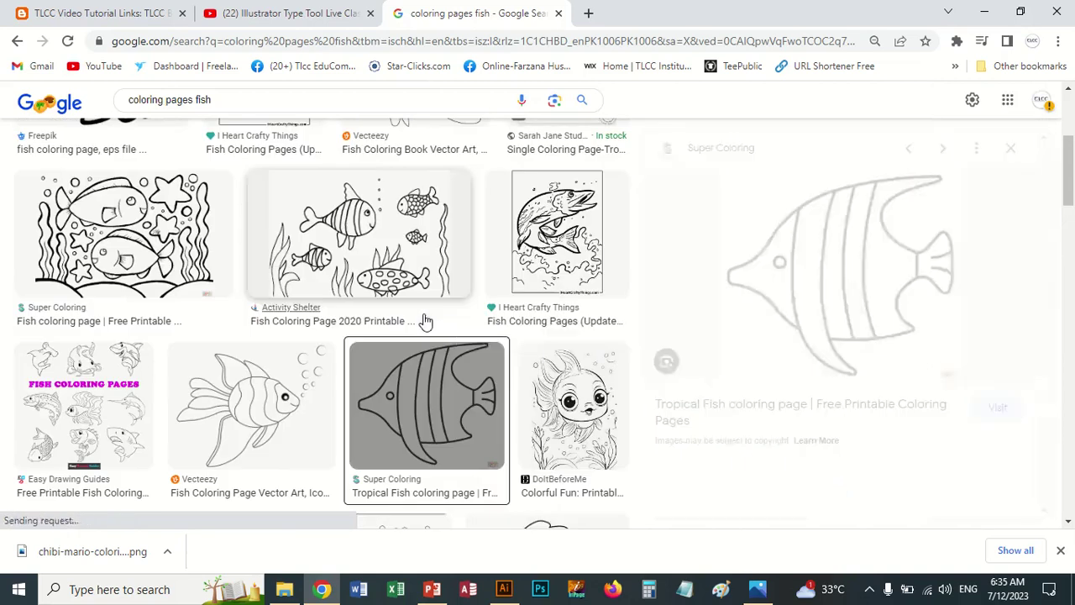
pyautogui.rightClick(836, 271)
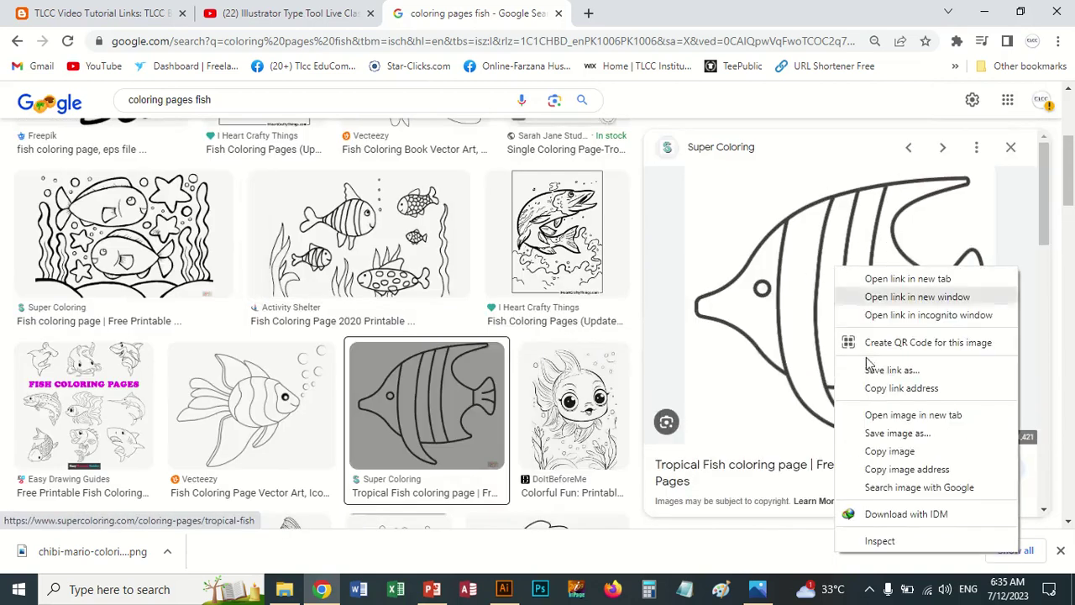
pyautogui.click(888, 430)
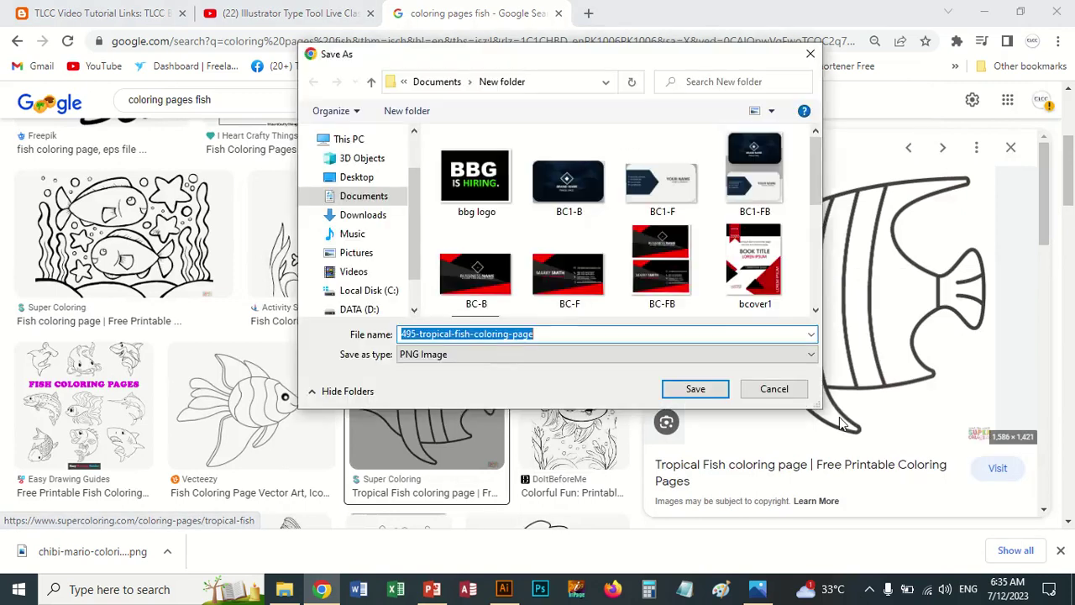
pyautogui.click(695, 389)
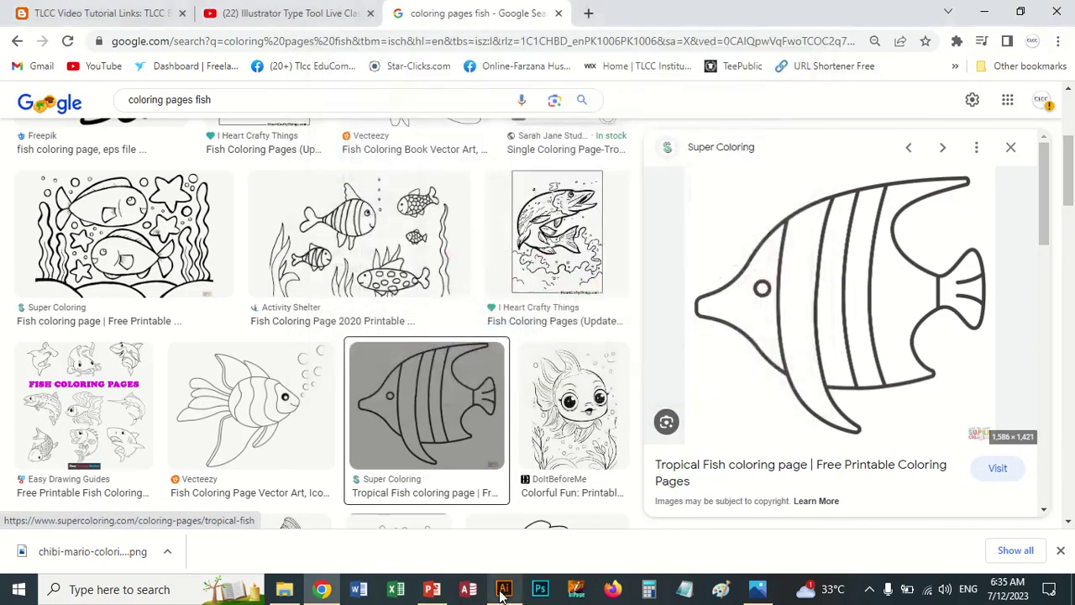
pyautogui.click(504, 588)
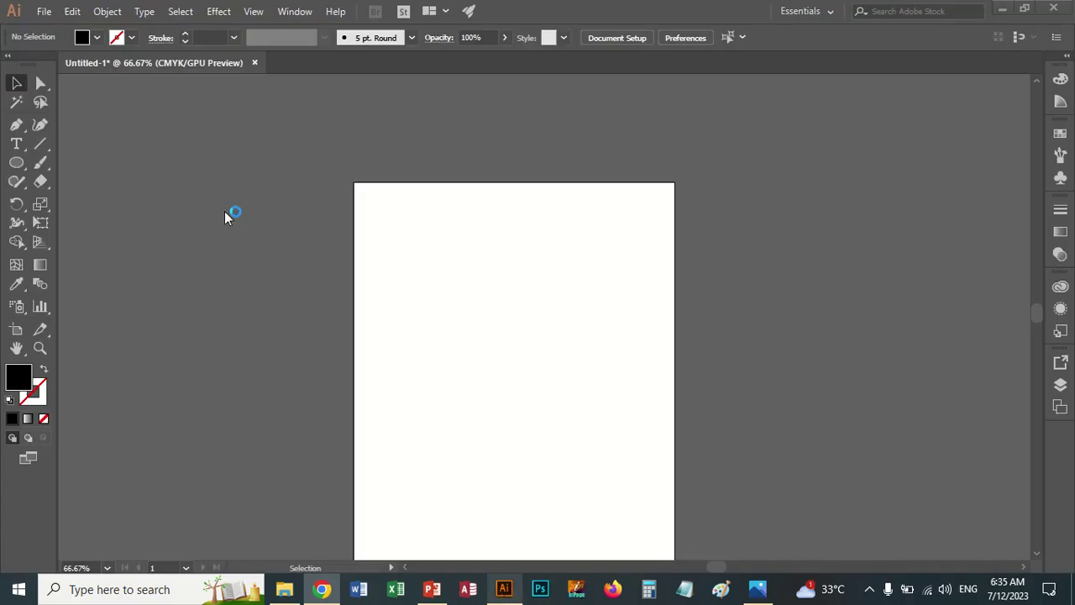
# Place and embed the saved fish PNG on the artboard, then Image Trace it
pyautogui.click(44, 11)
pyautogui.click(81, 266)
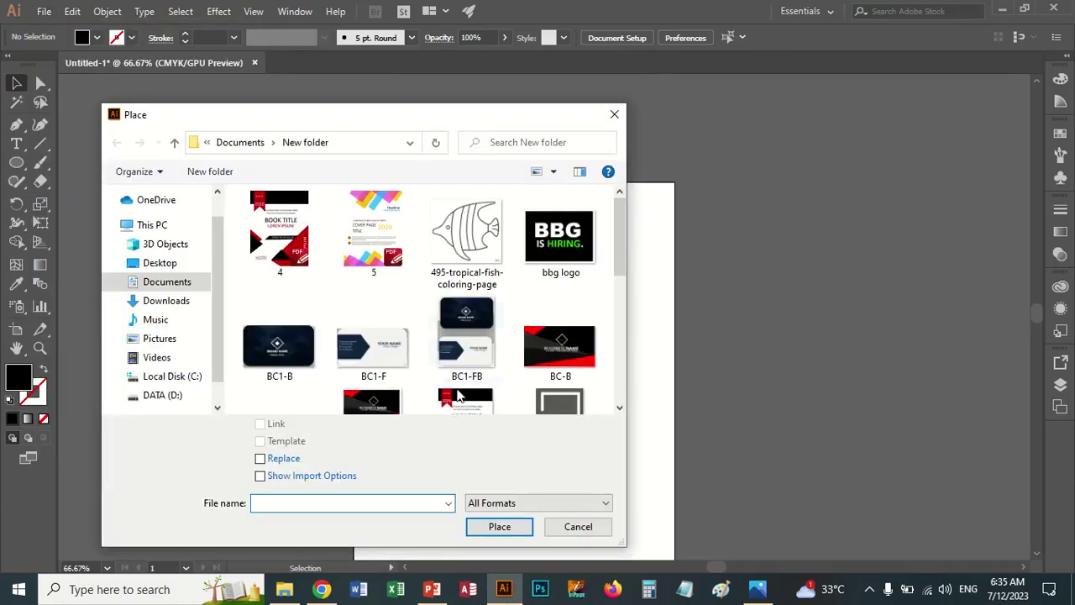
pyautogui.doubleClick(467, 258)
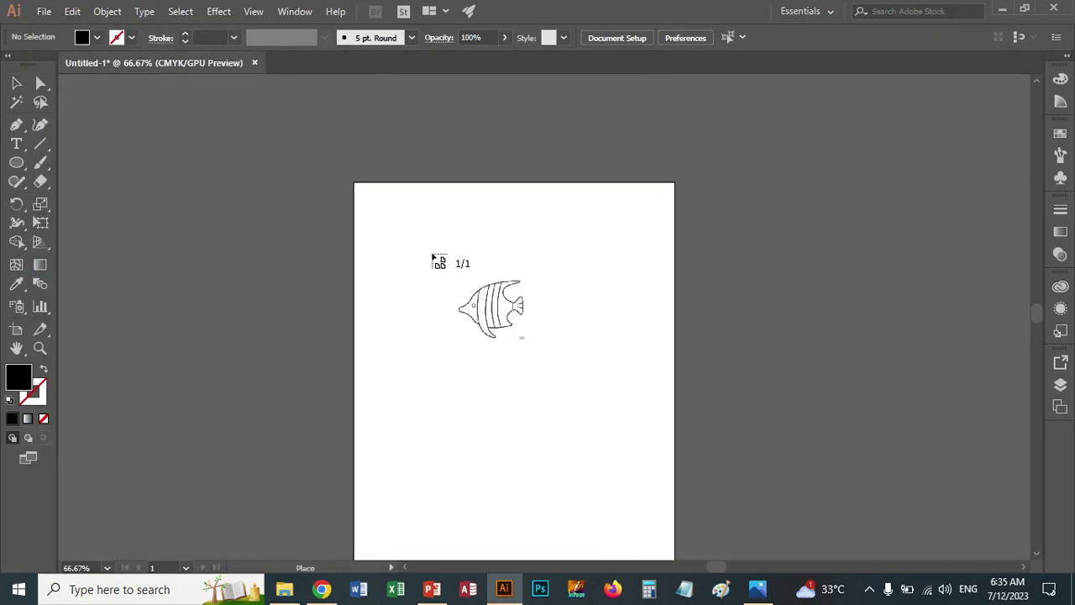
pyautogui.moveTo(576, 384); pyautogui.dragTo(594, 397)
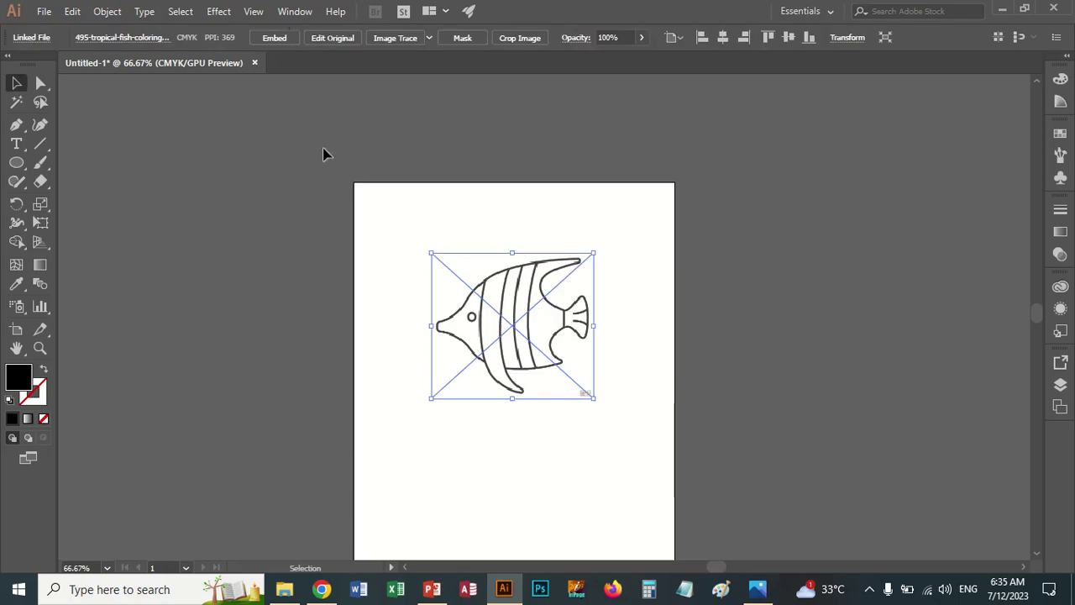
pyautogui.click(273, 37)
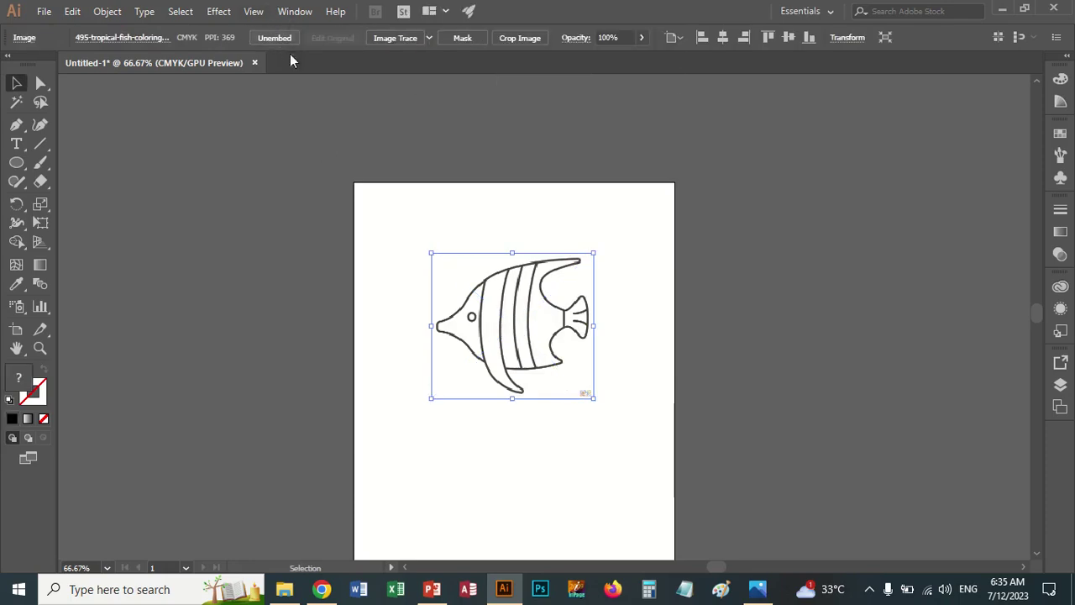
pyautogui.click(379, 47)
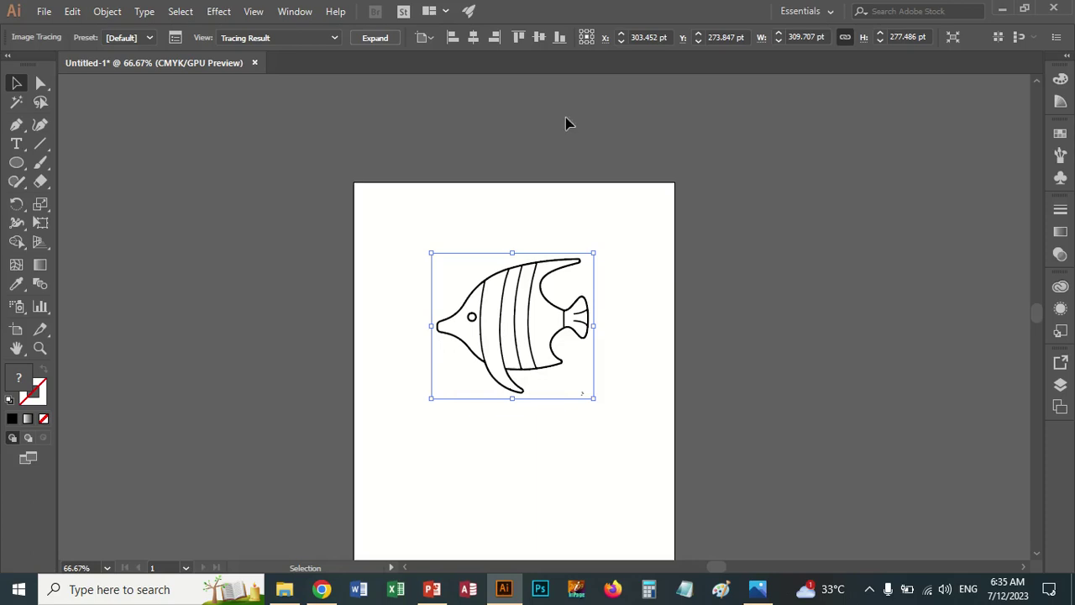
# Expand the fish tracing and ungroup its paths
pyautogui.click(375, 39)
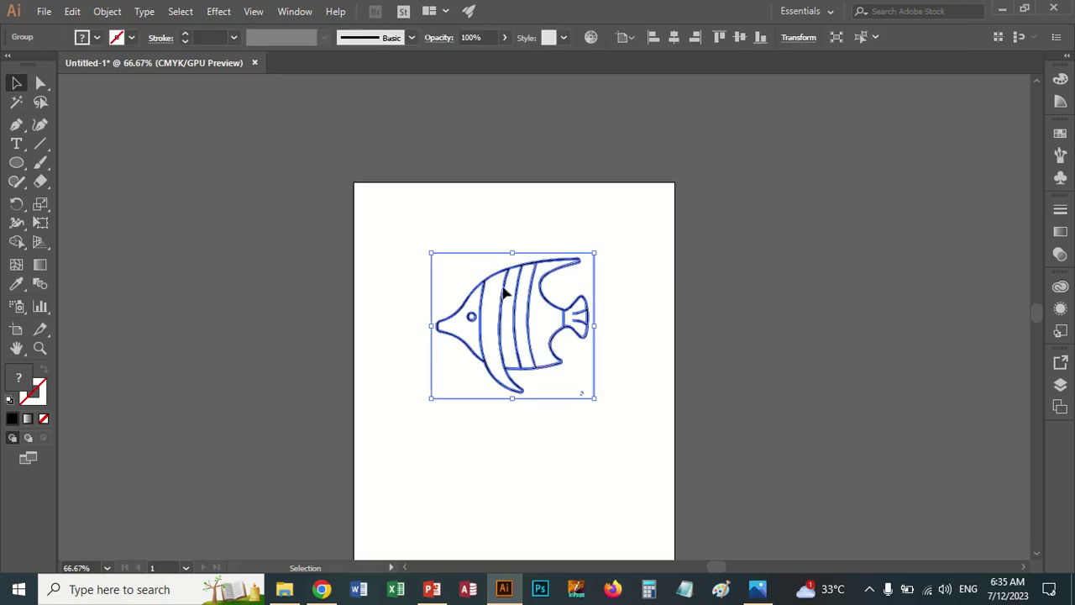
pyautogui.rightClick(529, 334)
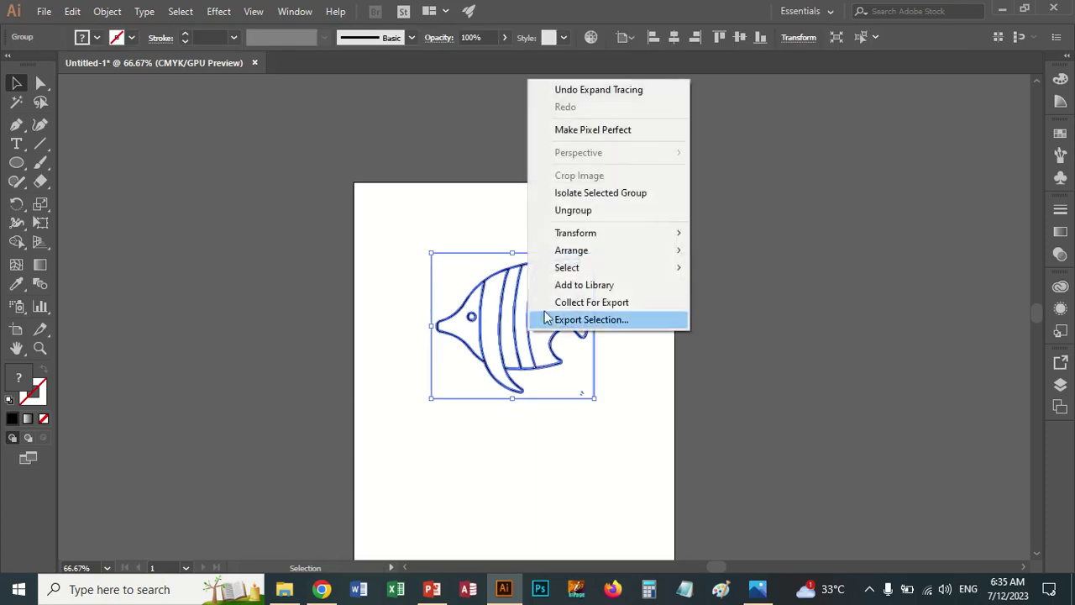
pyautogui.click(574, 211)
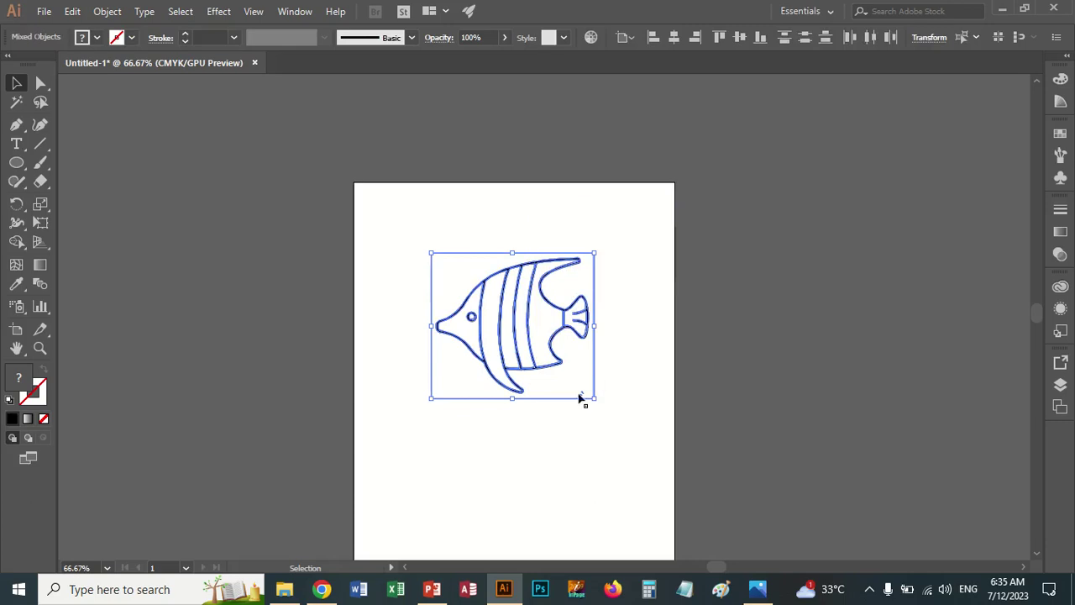
# Select the whole fish silhouette shape and move a copy left of the artboard
pyautogui.click(563, 424)
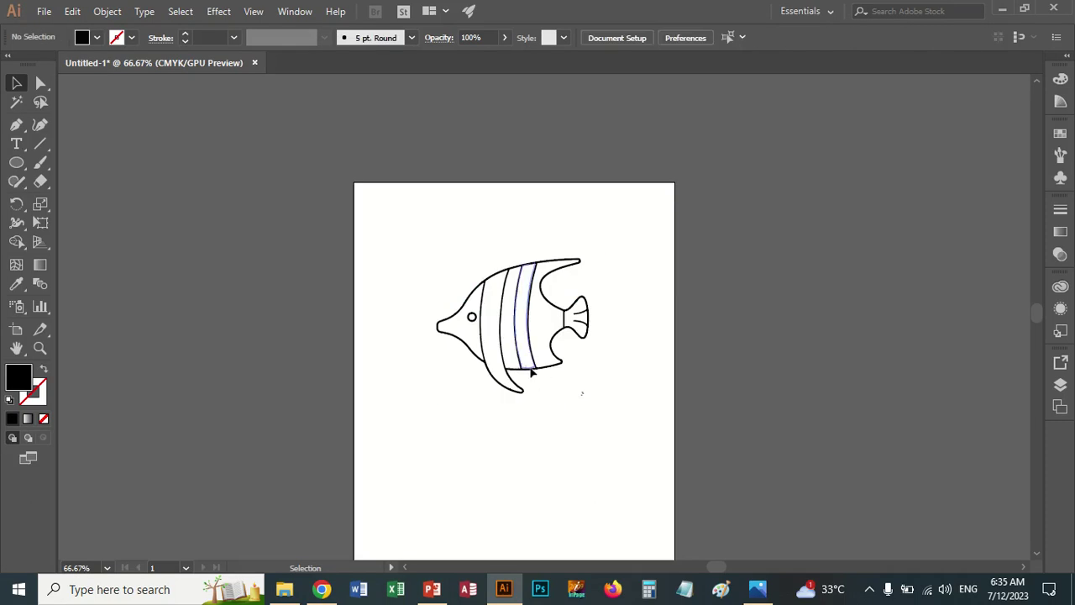
pyautogui.click(487, 371)
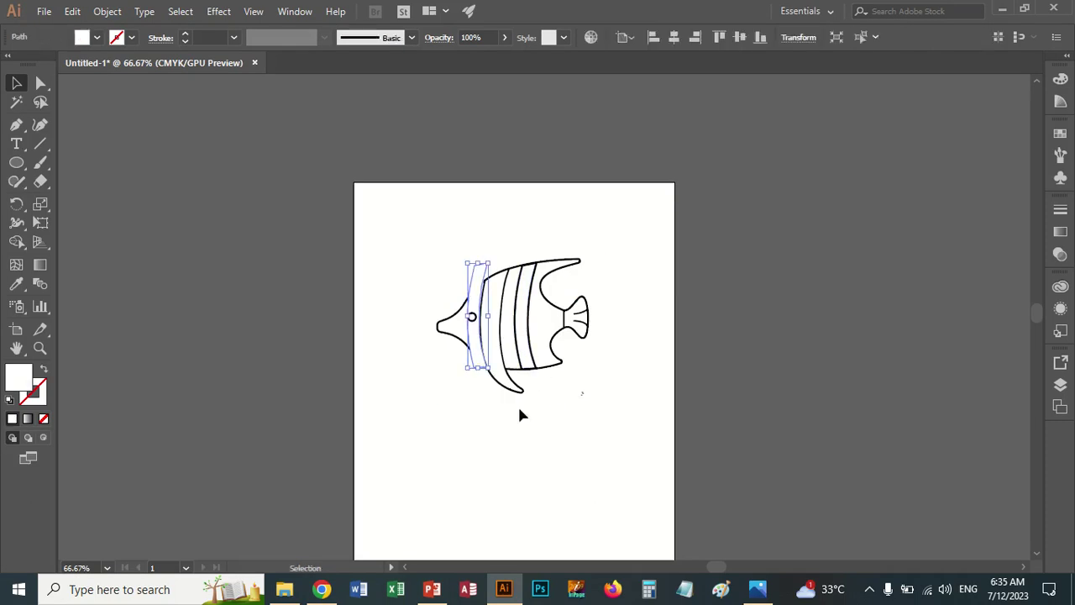
pyautogui.click(519, 413)
pyautogui.moveTo(433, 252); pyautogui.dragTo(680, 521)
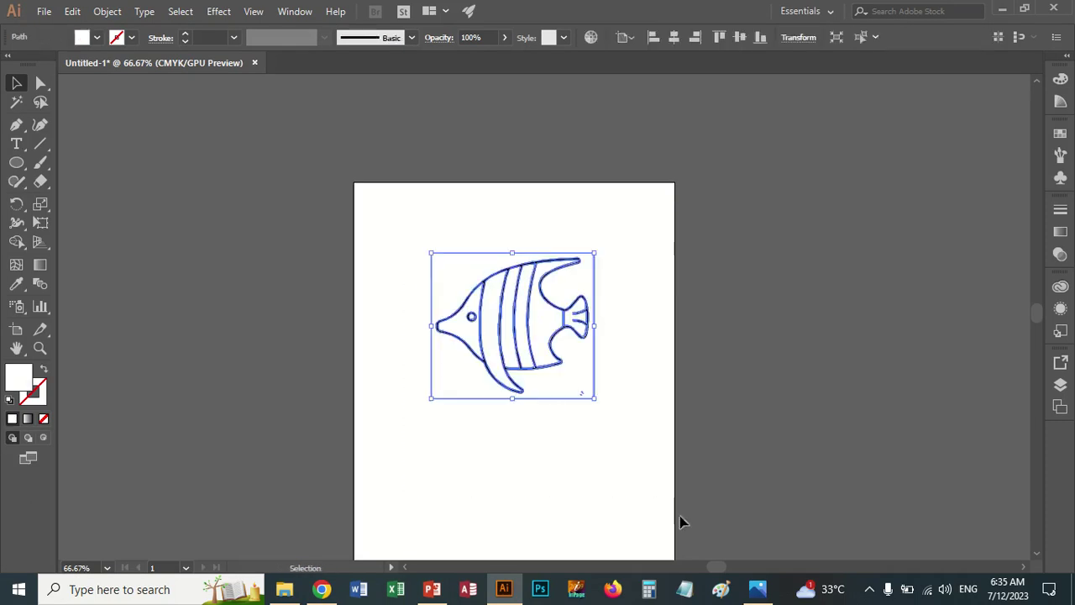
pyautogui.click(624, 494)
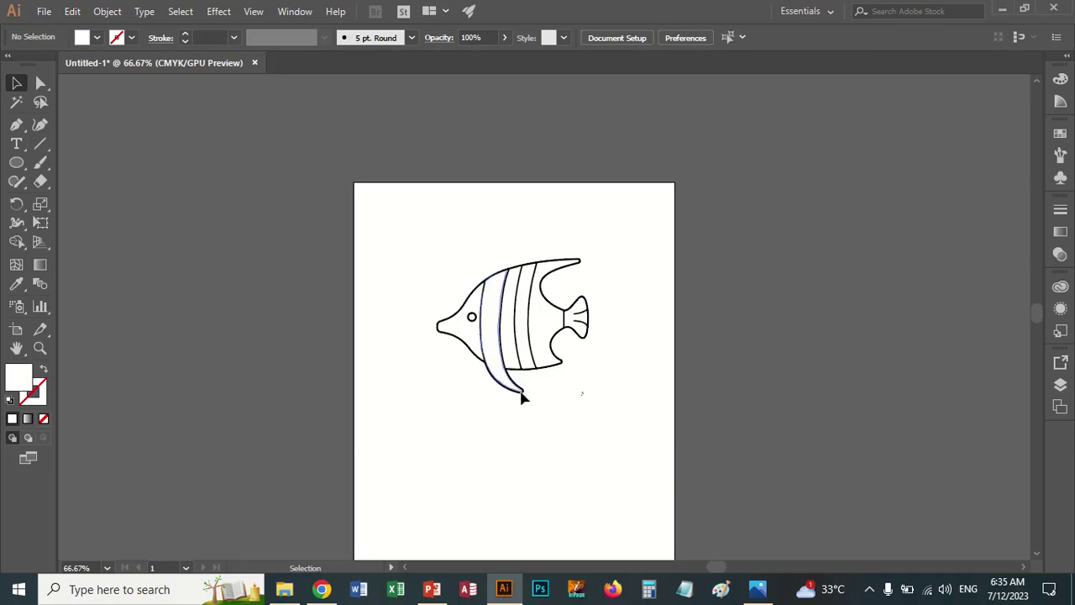
pyautogui.click(525, 402)
pyautogui.click(552, 387)
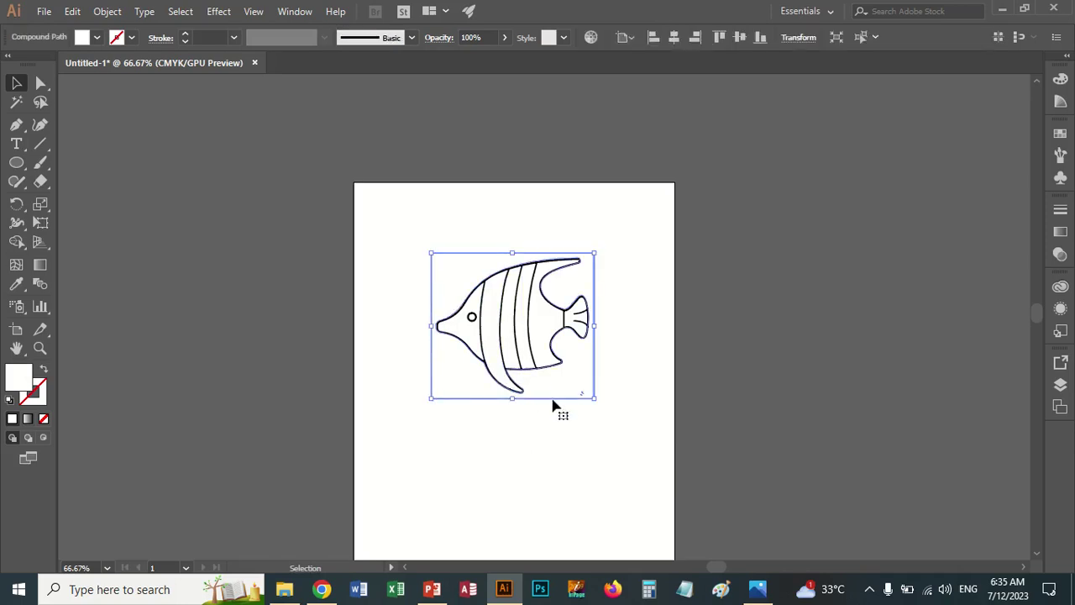
pyautogui.moveTo(552, 405); pyautogui.dragTo(316, 399)
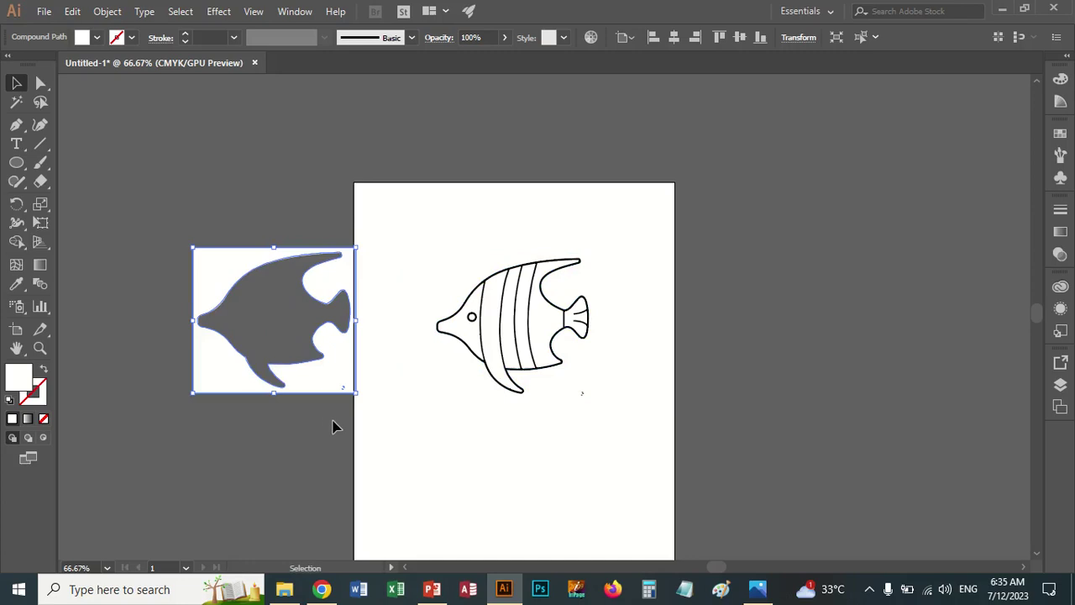
# Inspect the stripe paths and give the leftmost stripe a cyan stroke
pyautogui.click(477, 337)
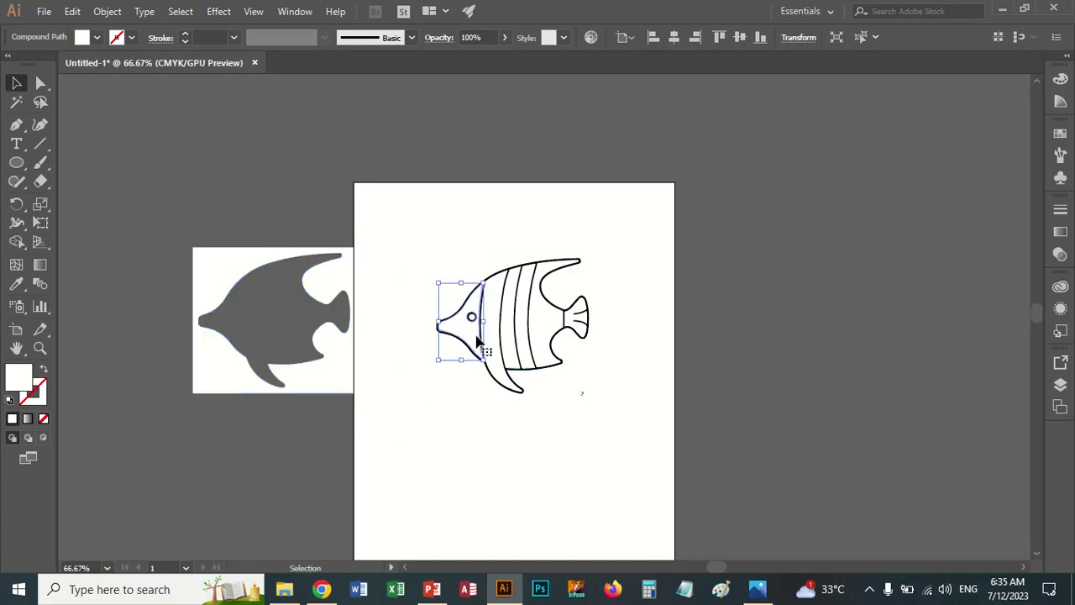
pyautogui.click(501, 347)
pyautogui.click(504, 347)
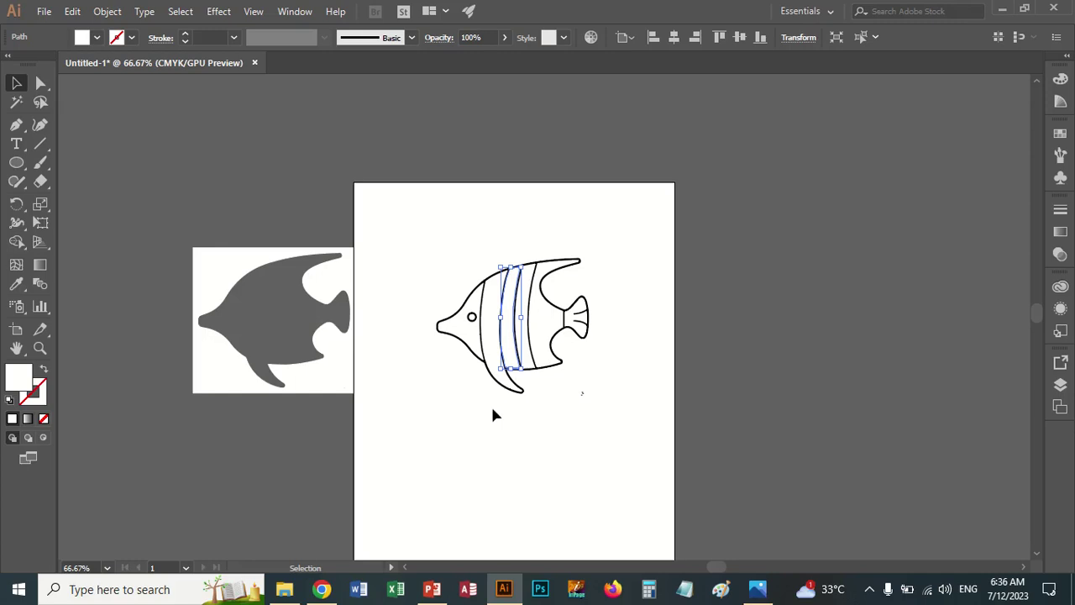
pyautogui.click(562, 401)
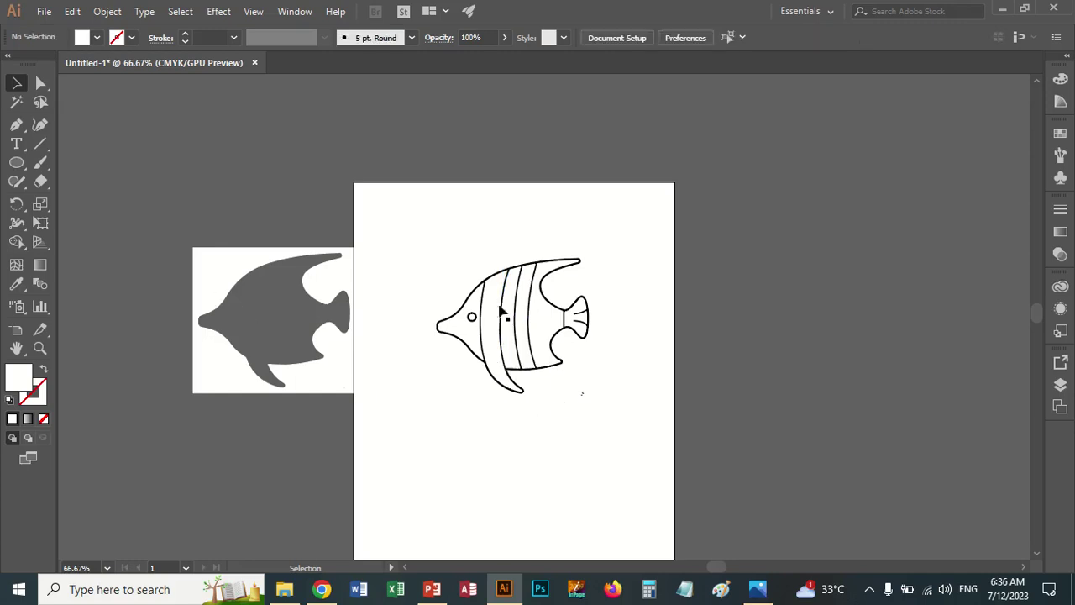
pyautogui.click(500, 313)
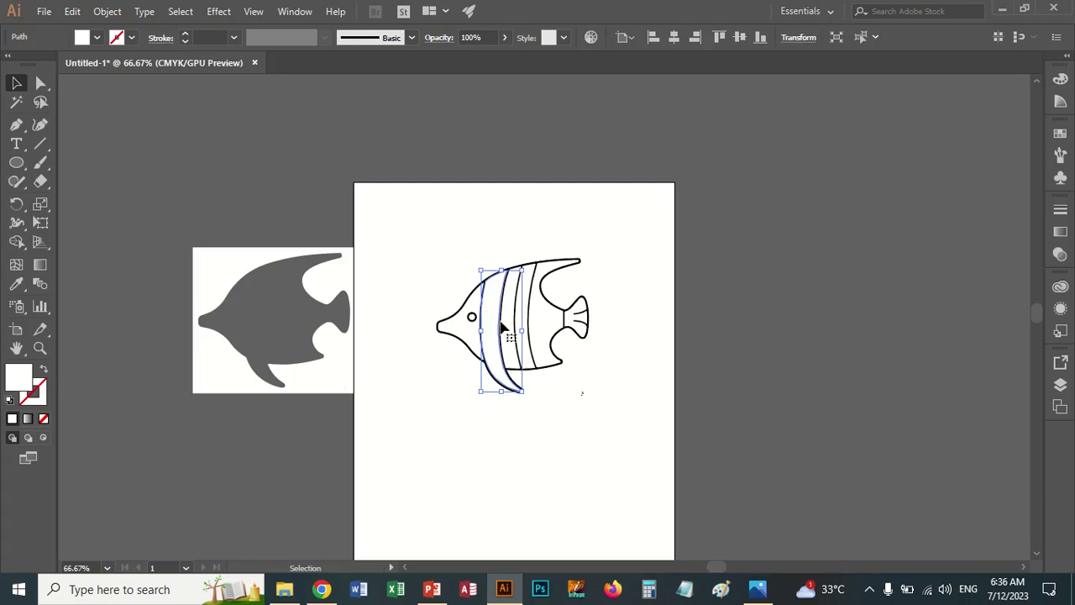
pyautogui.click(131, 37)
pyautogui.click(89, 66)
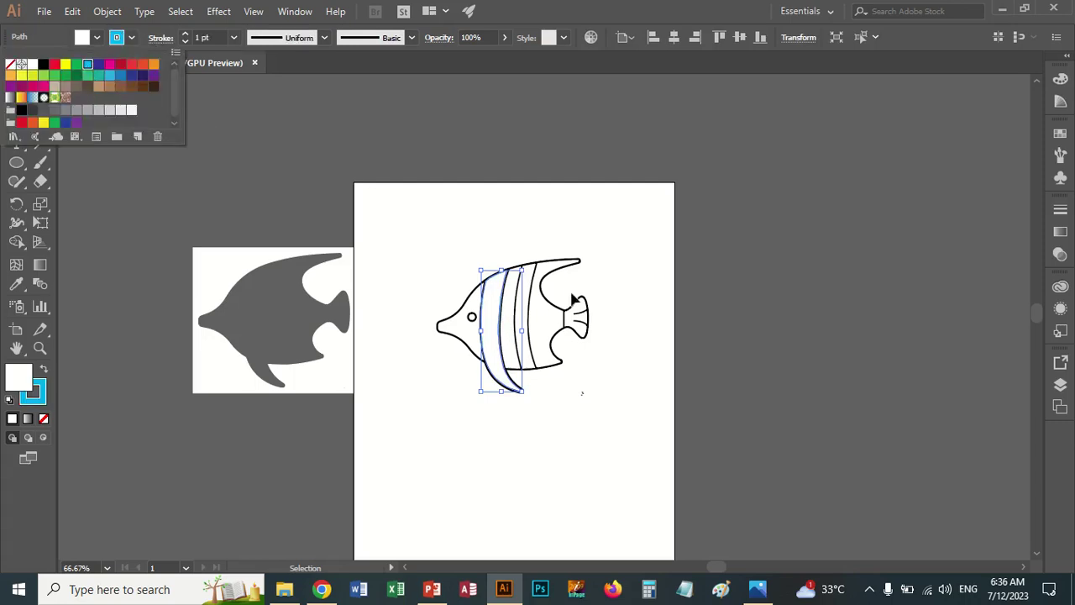
pyautogui.click(601, 384)
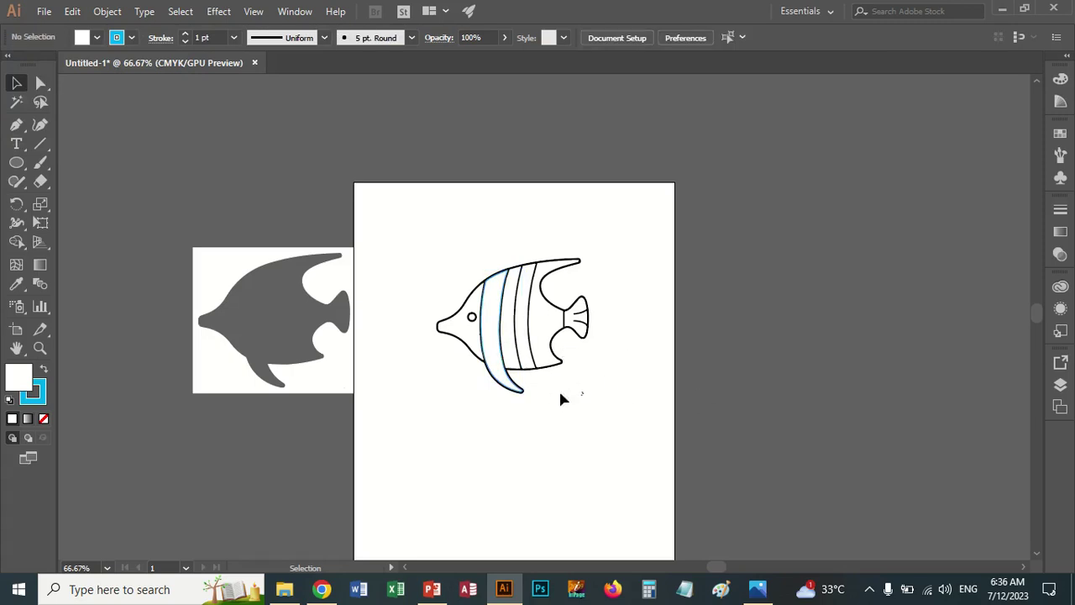
# Marquee-select only the fish line art, excluding the grey silhouette
pyautogui.moveTo(403, 204); pyautogui.dragTo(608, 356)
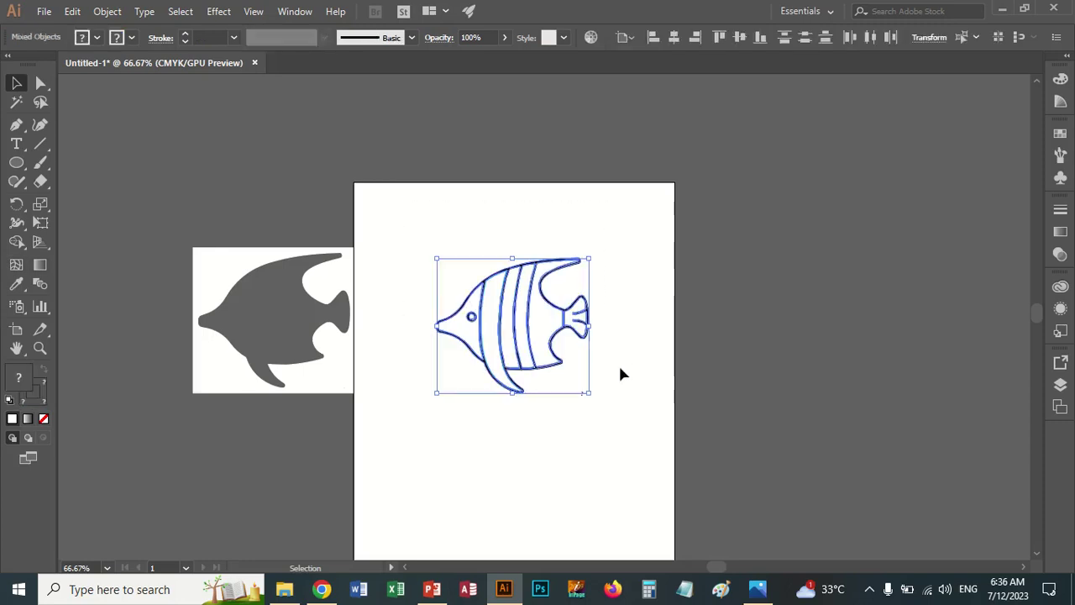
pyautogui.click(621, 374)
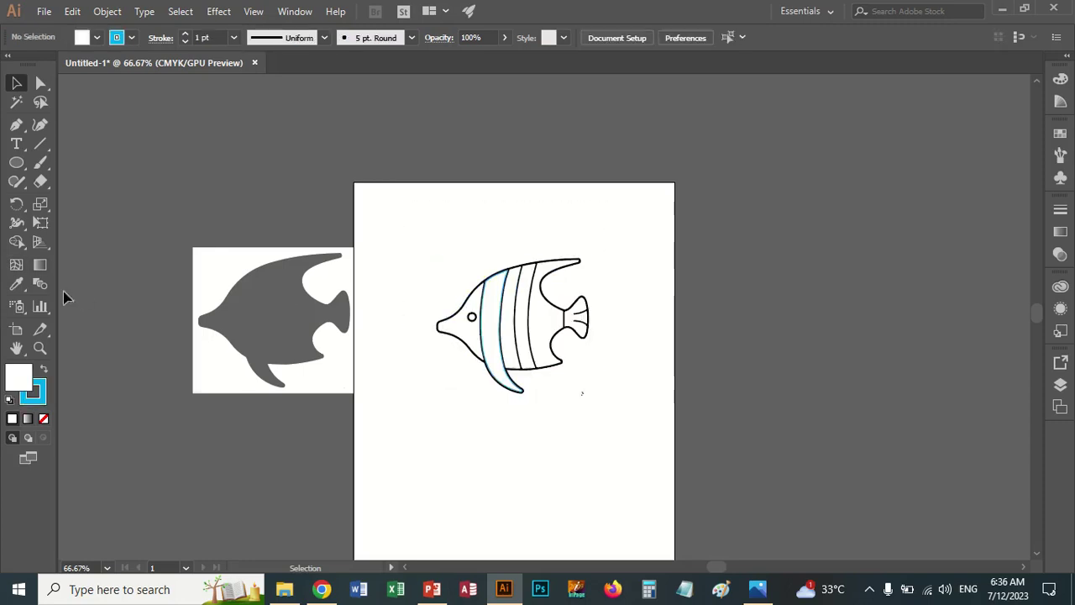
pyautogui.moveTo(353, 230); pyautogui.dragTo(686, 439)
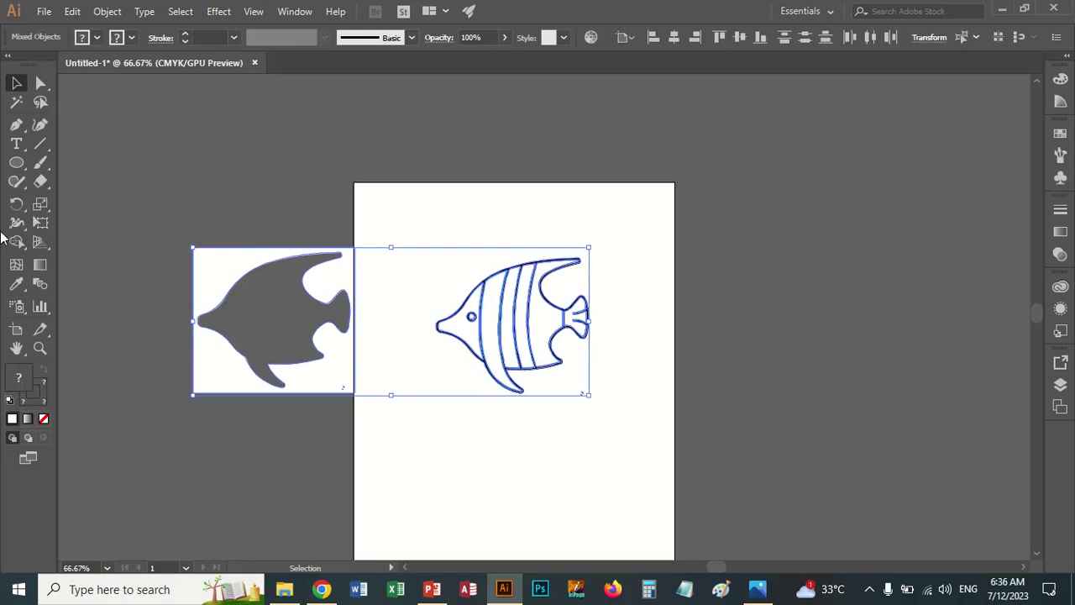
pyautogui.click(449, 255)
pyautogui.moveTo(449, 255); pyautogui.dragTo(636, 504)
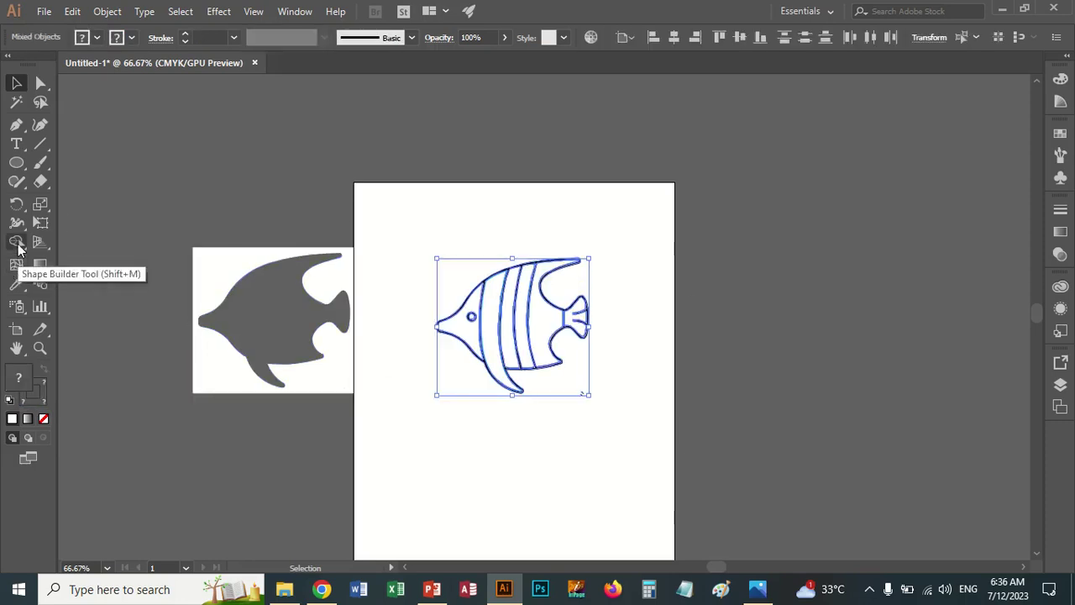
# Turn the selected fish line art into a Live Paint group with the Live Paint Bucket
pyautogui.click(17, 242)
pyautogui.click(80, 281)
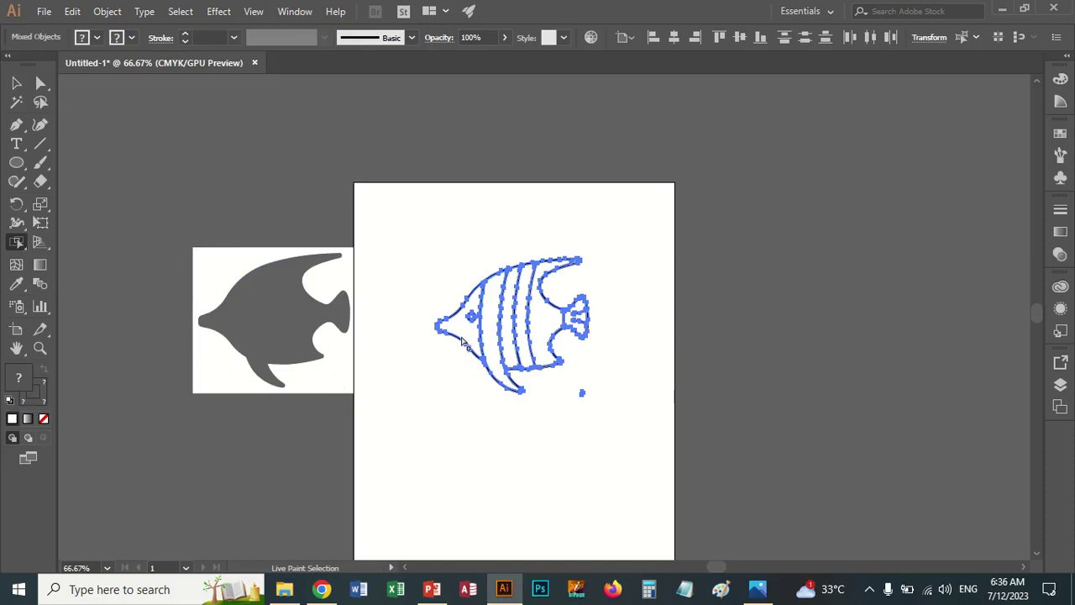
pyautogui.click(17, 241)
pyautogui.click(80, 261)
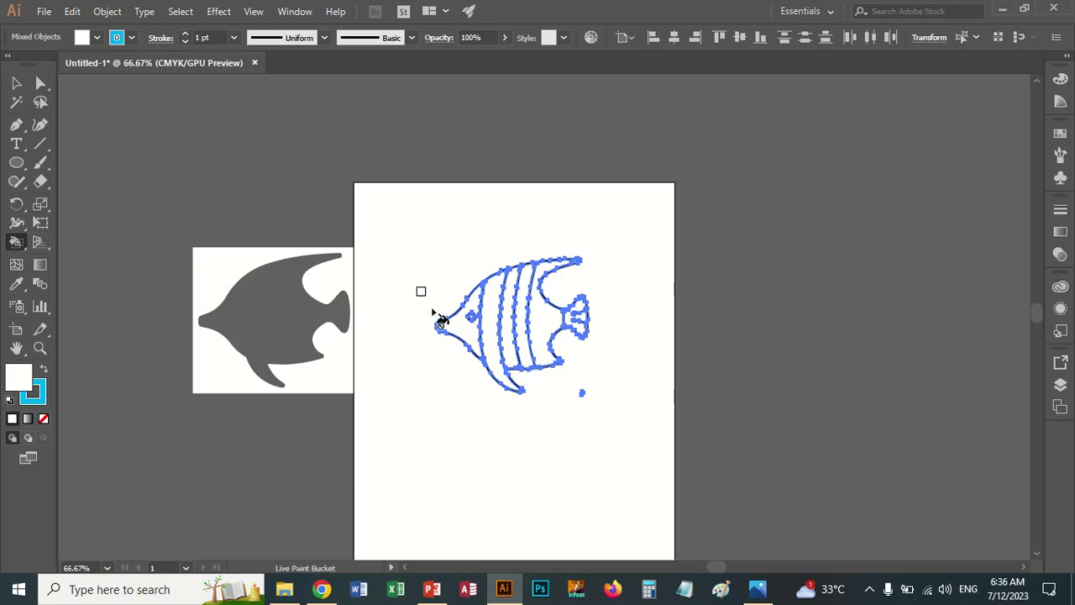
pyautogui.click(454, 319)
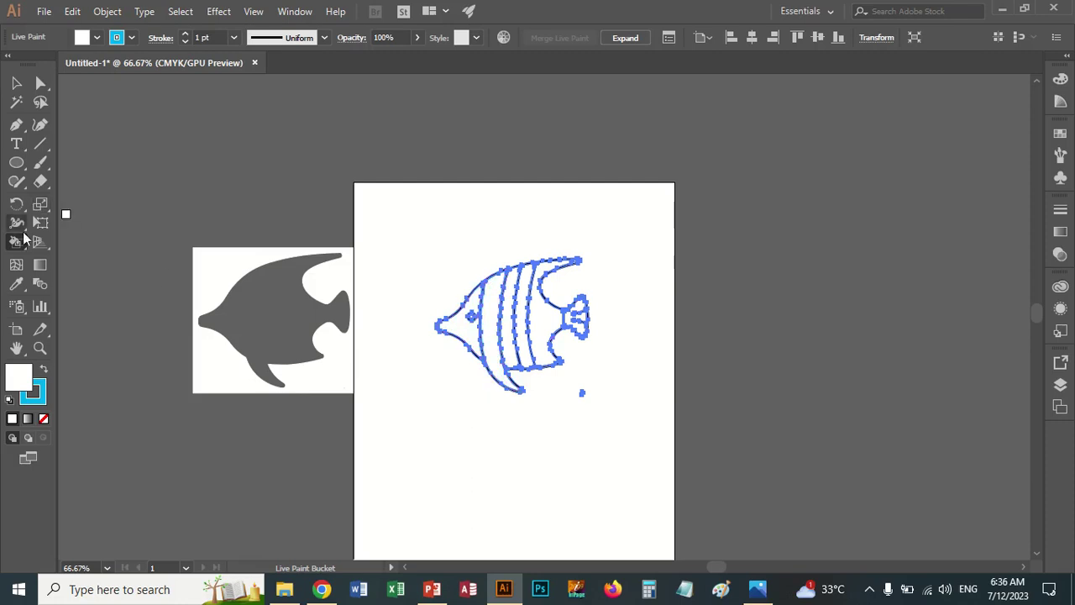
# Fill the head, body sections and tail fin with the green C=75 M=0 Y=100 K=0 swatch
pyautogui.click(1060, 133)
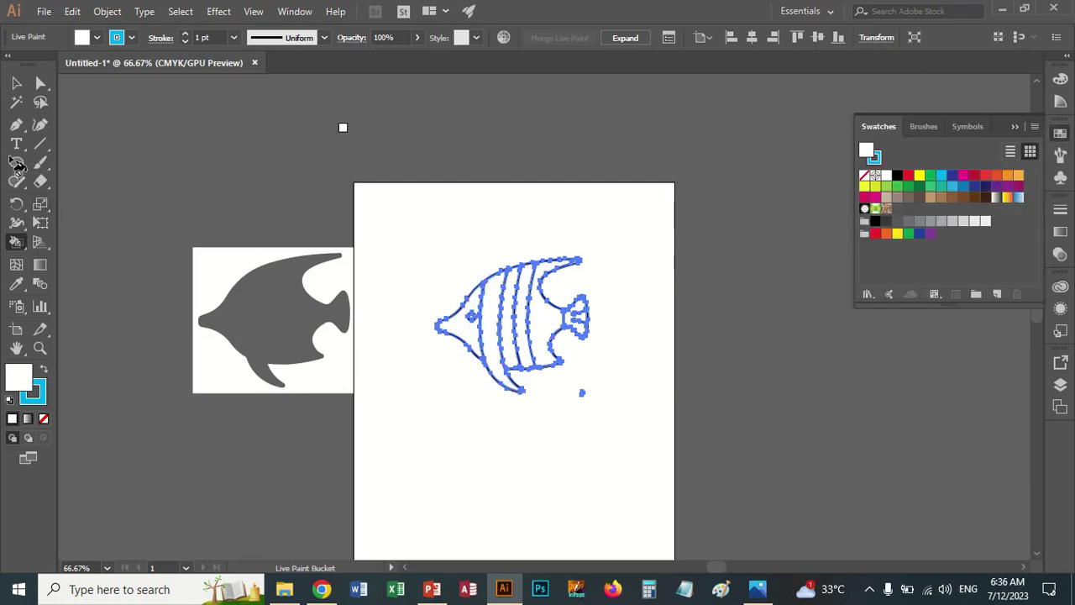
pyautogui.moveTo(23, 241); pyautogui.dragTo(74, 284)
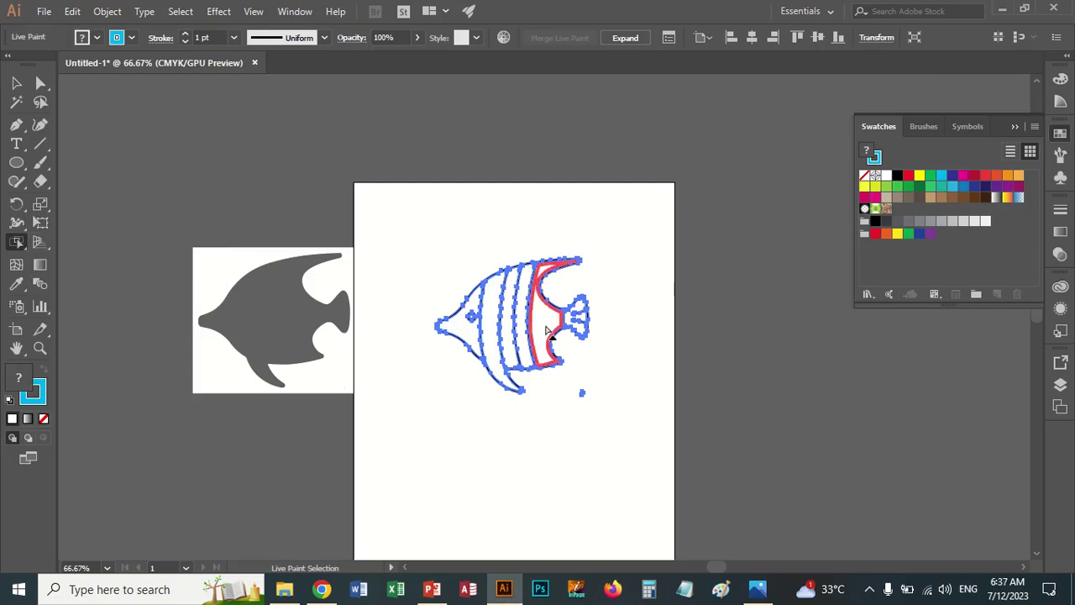
pyautogui.click(547, 330)
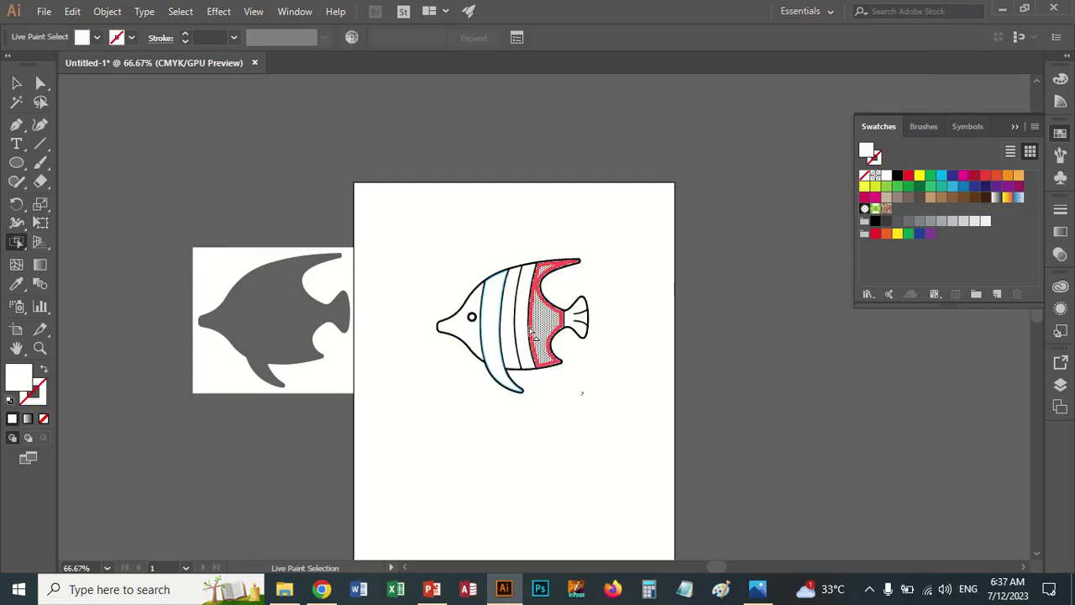
pyautogui.keyDown('shift'); pyautogui.click(522, 334); pyautogui.keyUp('shift')
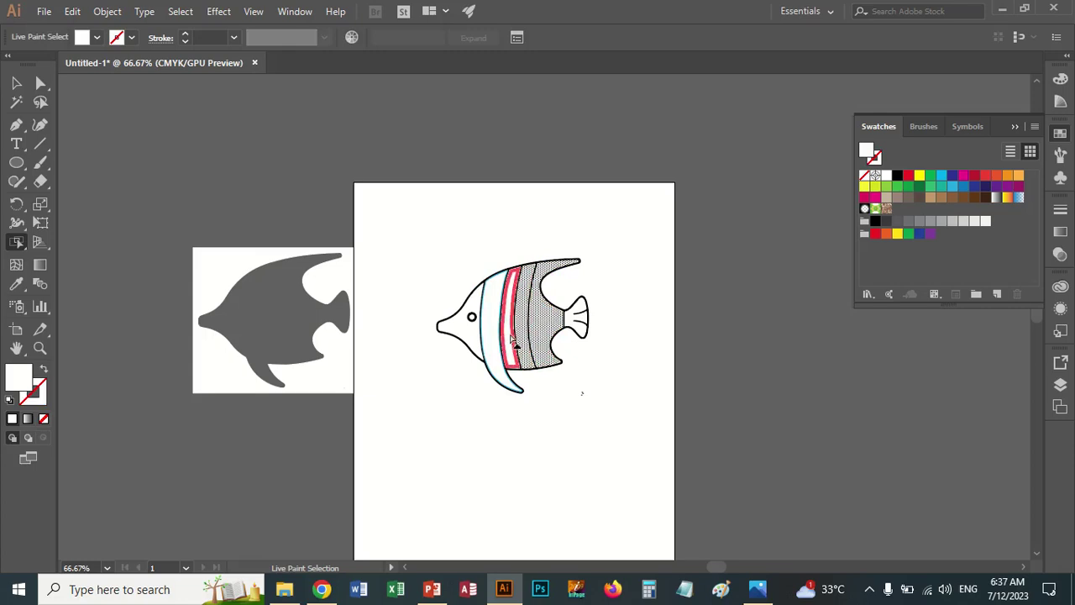
pyautogui.keyDown('shift'); pyautogui.click(496, 345); pyautogui.keyUp('shift')
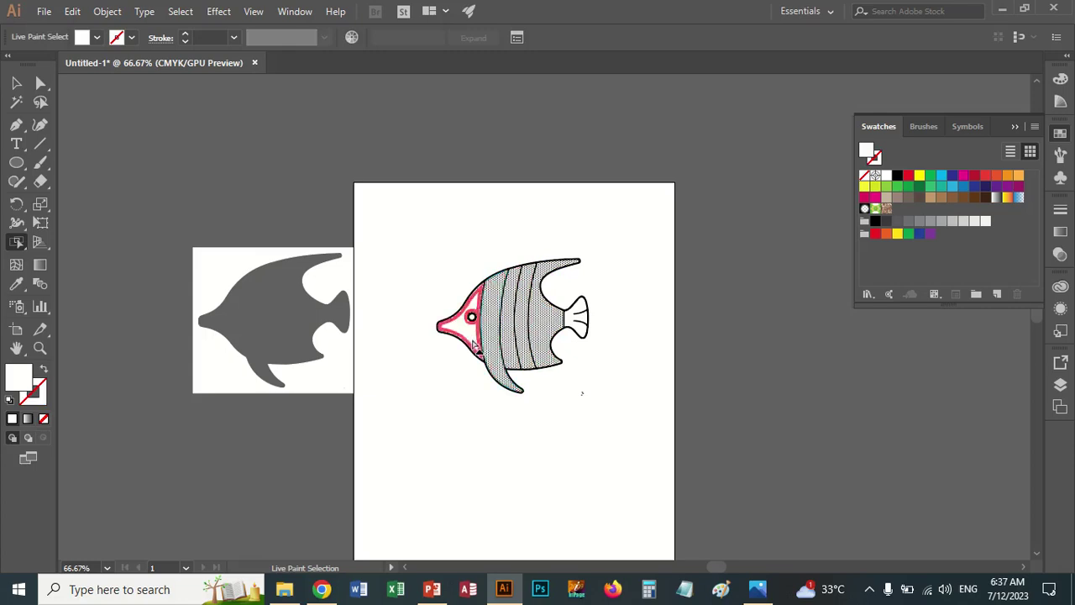
pyautogui.keyDown('shift'); pyautogui.click(460, 327); pyautogui.keyUp('shift')
pyautogui.keyDown('shift'); pyautogui.click(564, 335); pyautogui.keyUp('shift')
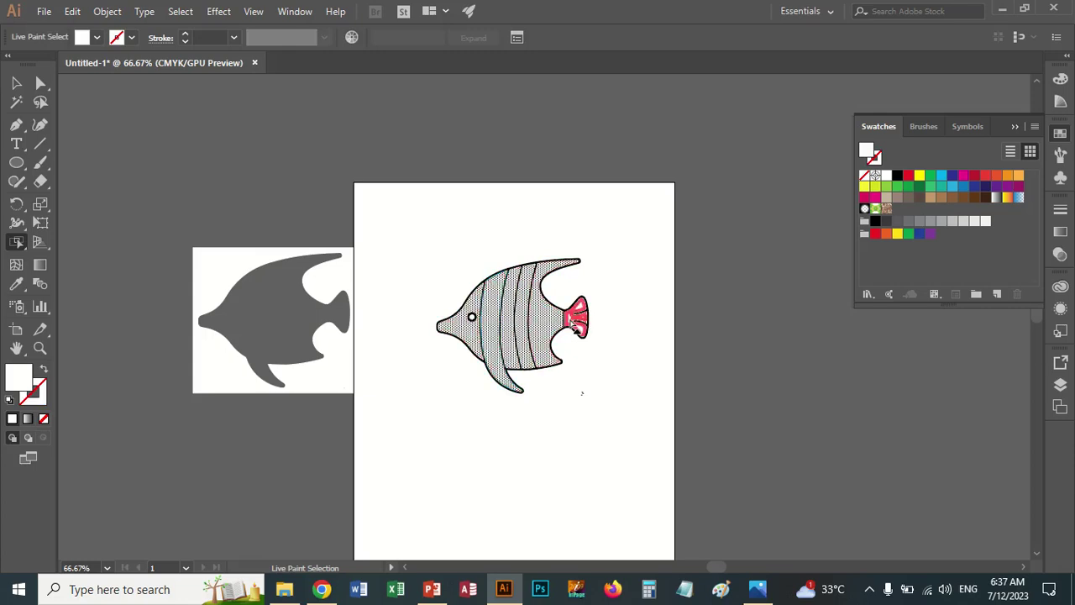
pyautogui.keyDown('shift'); pyautogui.click(576, 325); pyautogui.keyUp('shift')
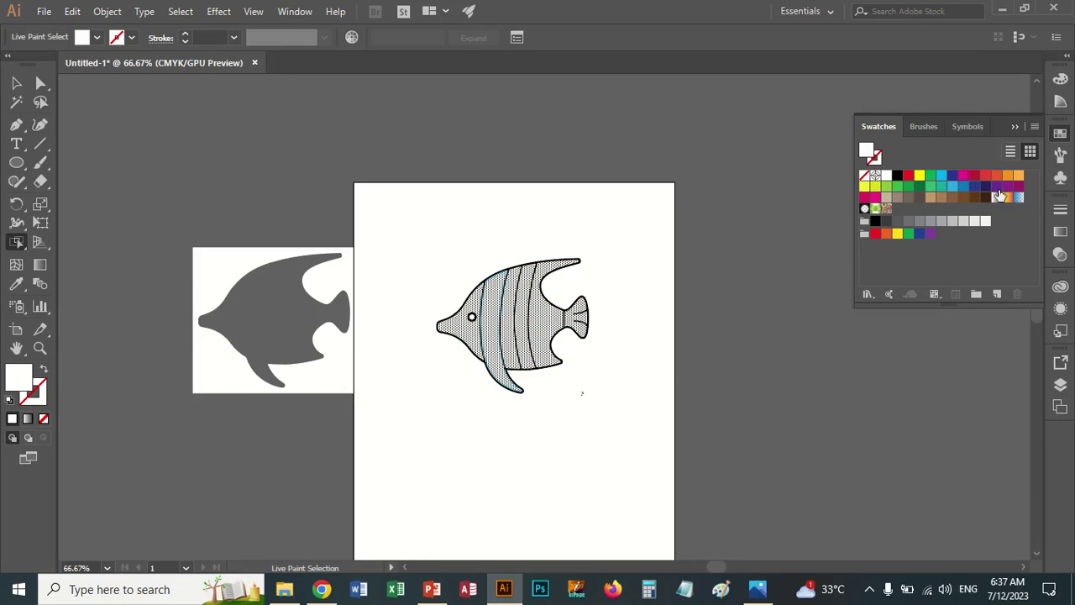
pyautogui.click(897, 187)
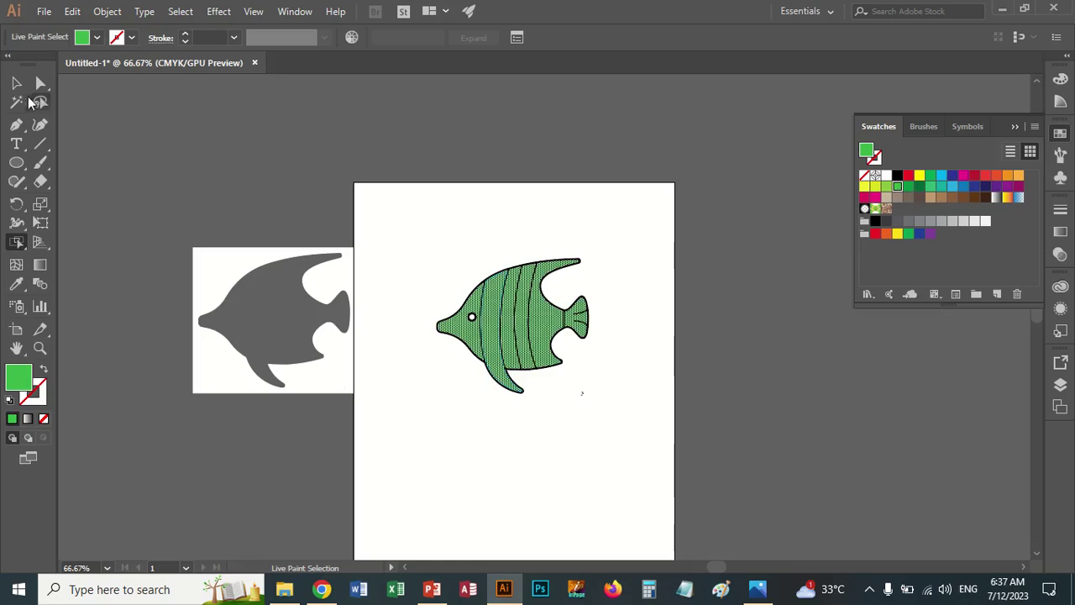
pyautogui.click(463, 187)
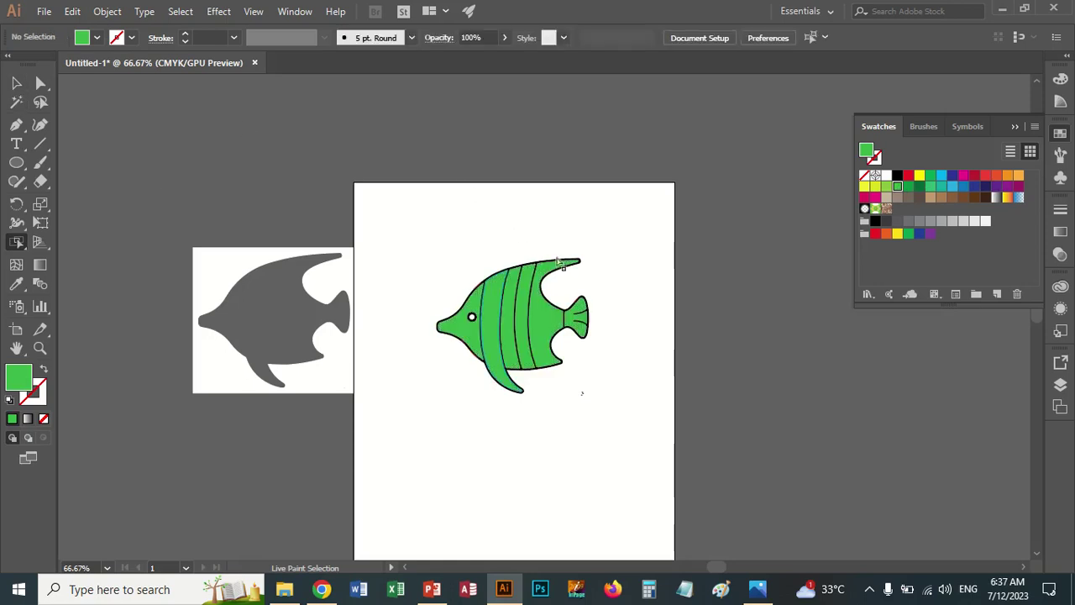
# Delete the fish's black outline strokes, then zoom in on the head and select the group
pyautogui.click(564, 263)
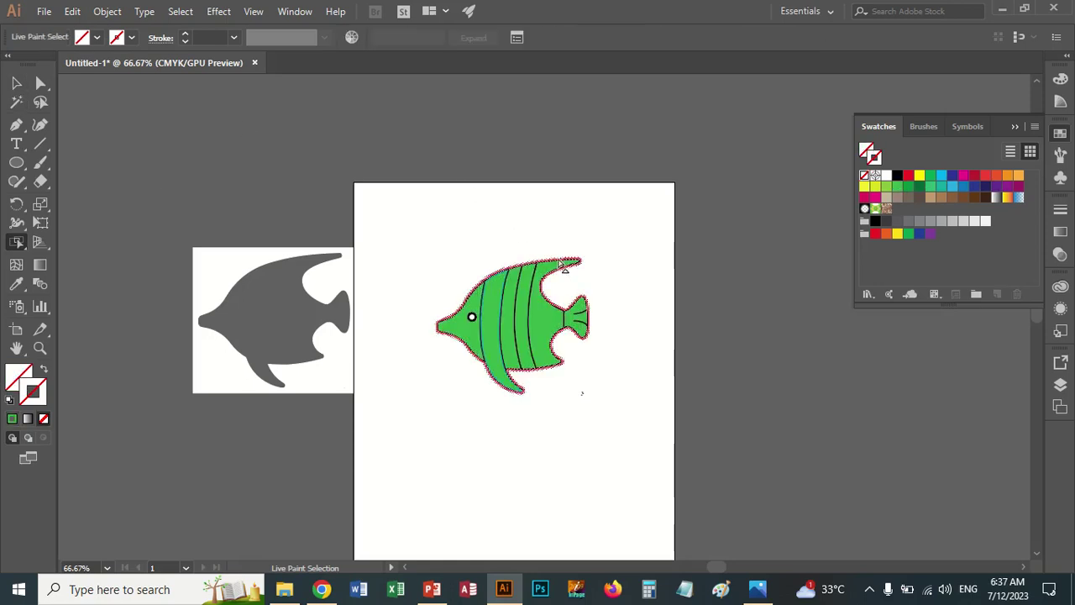
pyautogui.press('Delete')
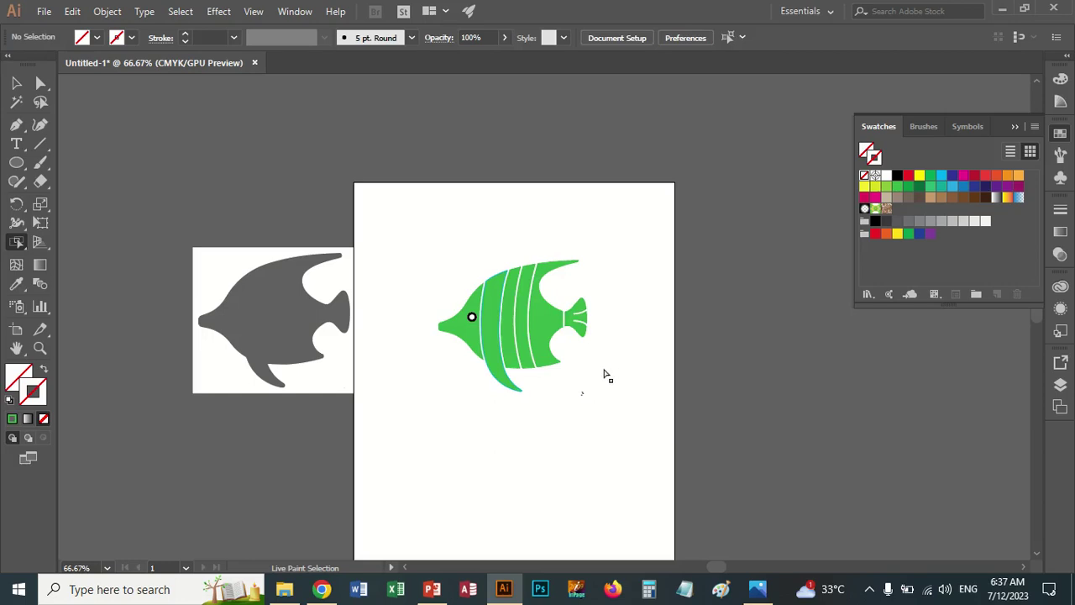
pyautogui.click(40, 348)
pyautogui.click(466, 314)
pyautogui.click(639, 339)
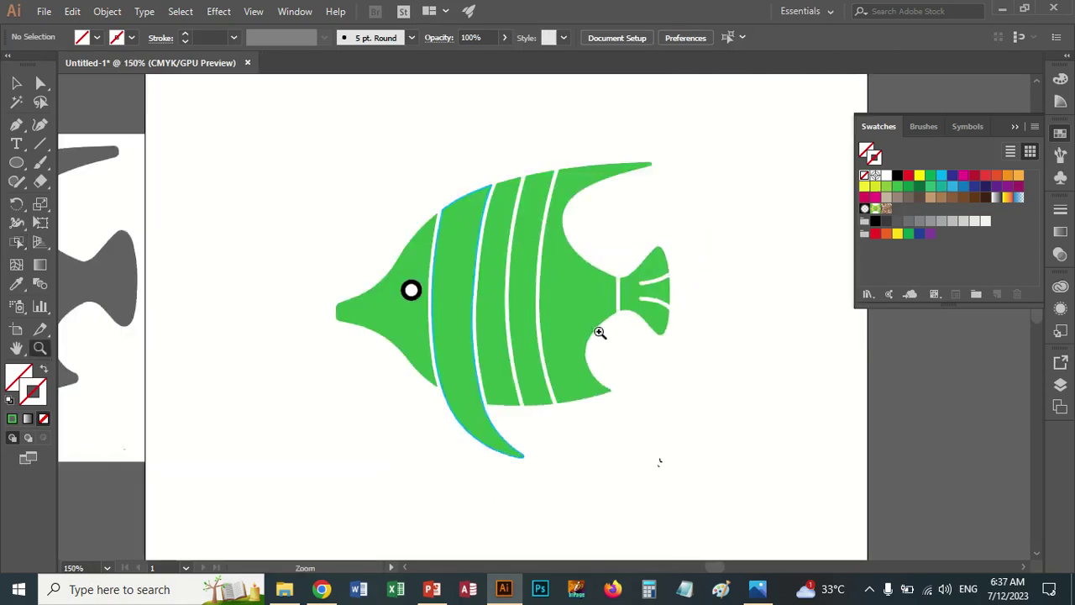
pyautogui.click(421, 291)
pyautogui.click(545, 342)
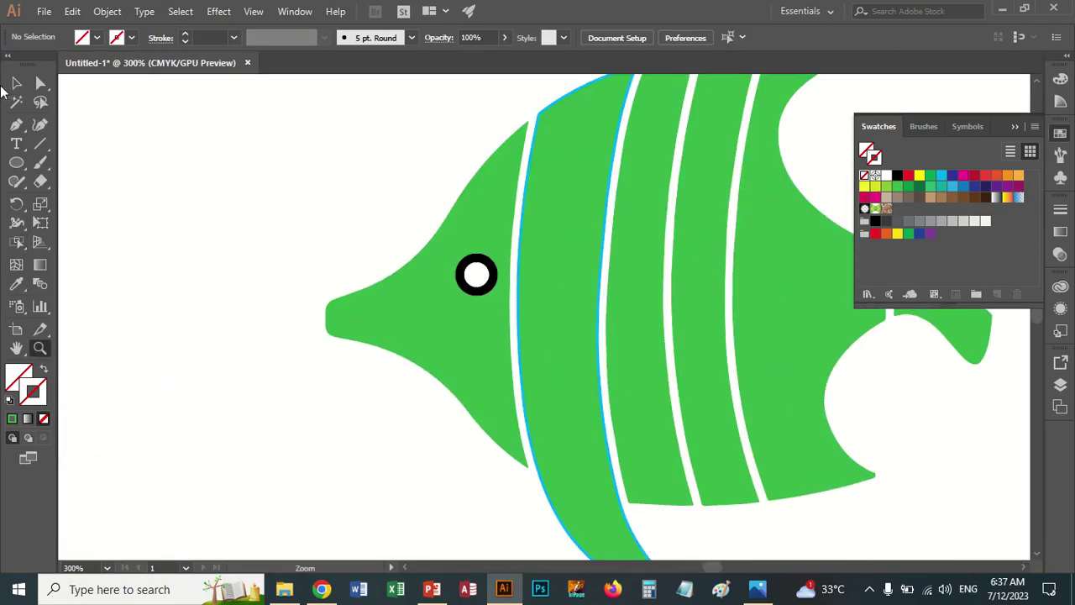
pyautogui.press('v')
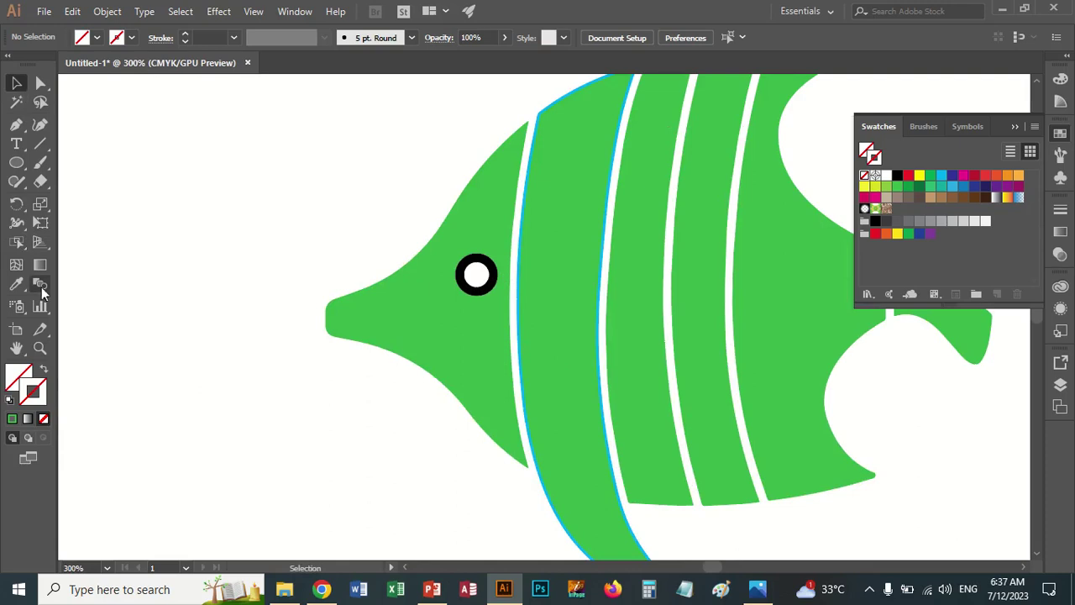
pyautogui.click(642, 450)
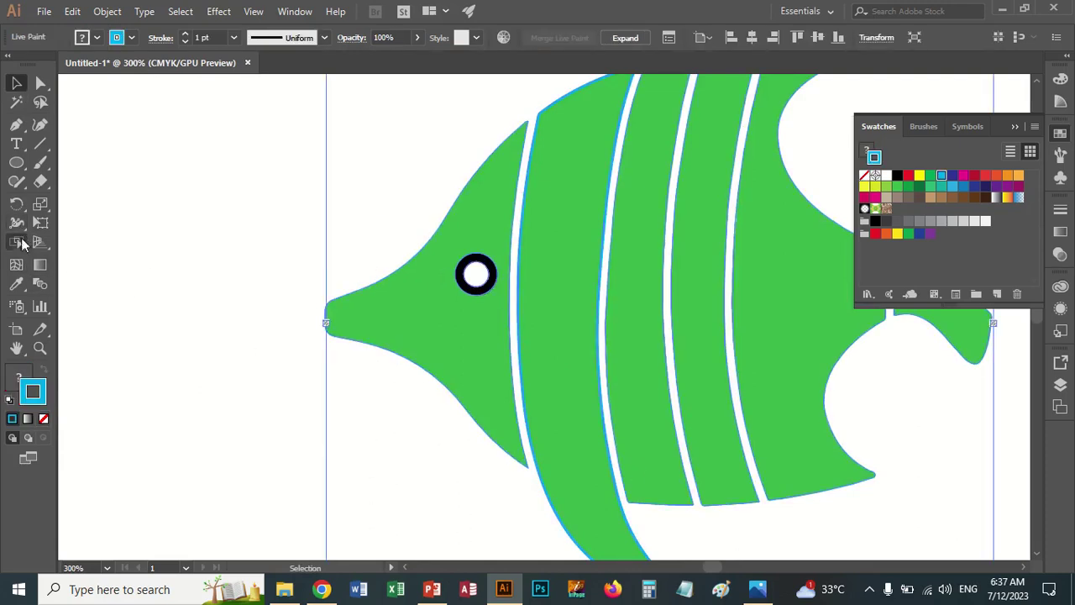
# Fill the eye centre black and its surrounding ring a darker green
pyautogui.click(17, 243)
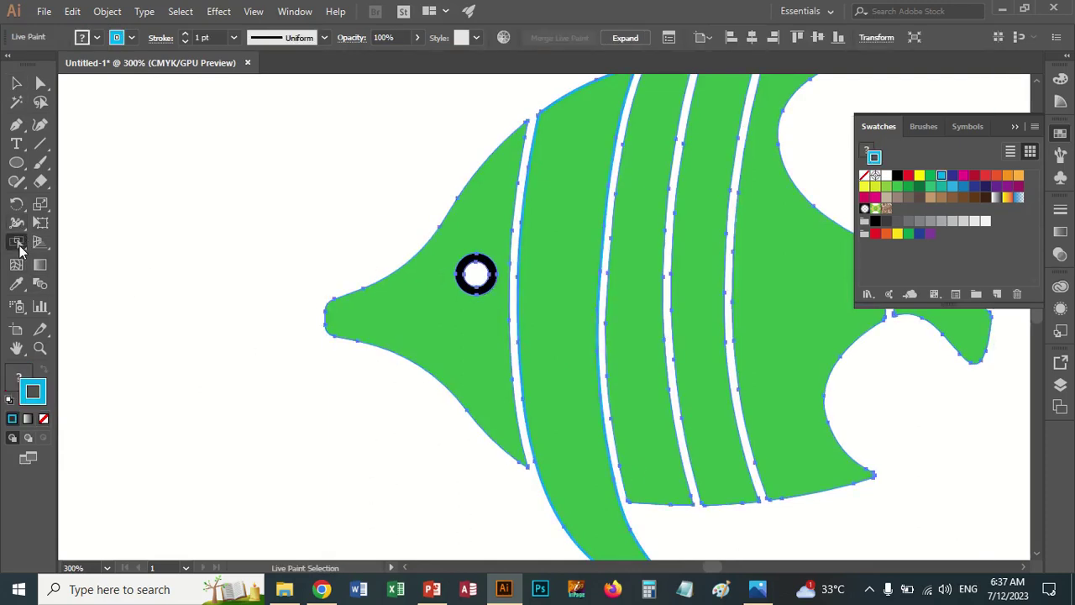
pyautogui.click(477, 280)
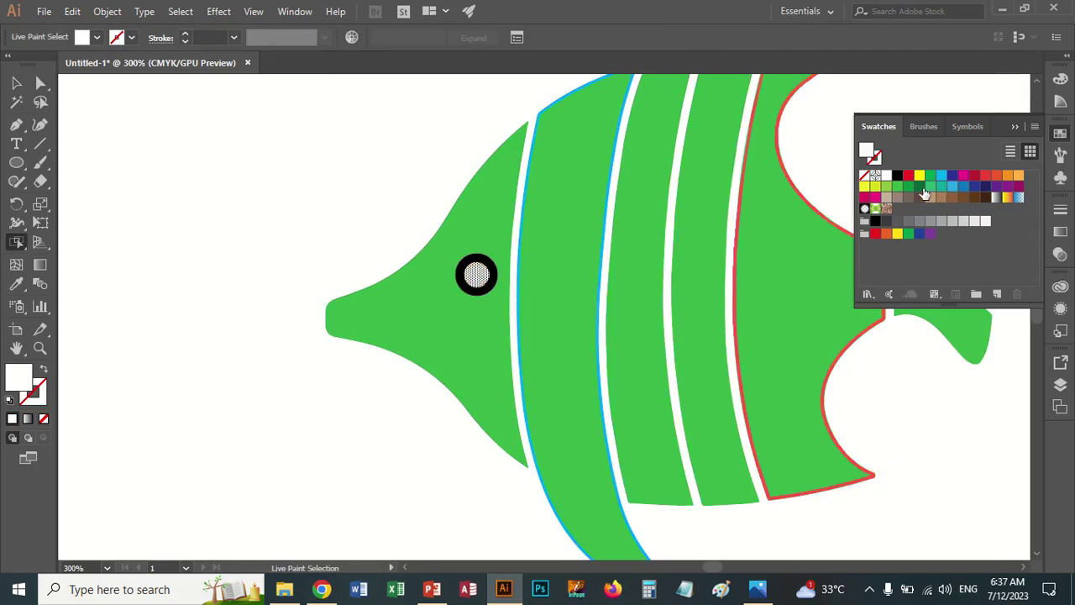
pyautogui.click(897, 175)
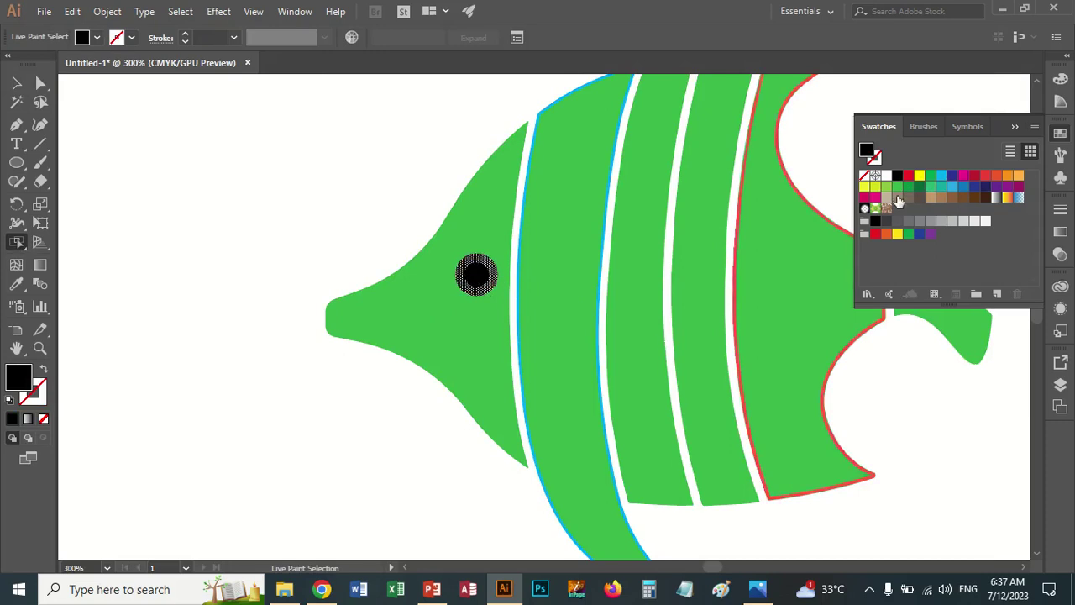
pyautogui.click(931, 181)
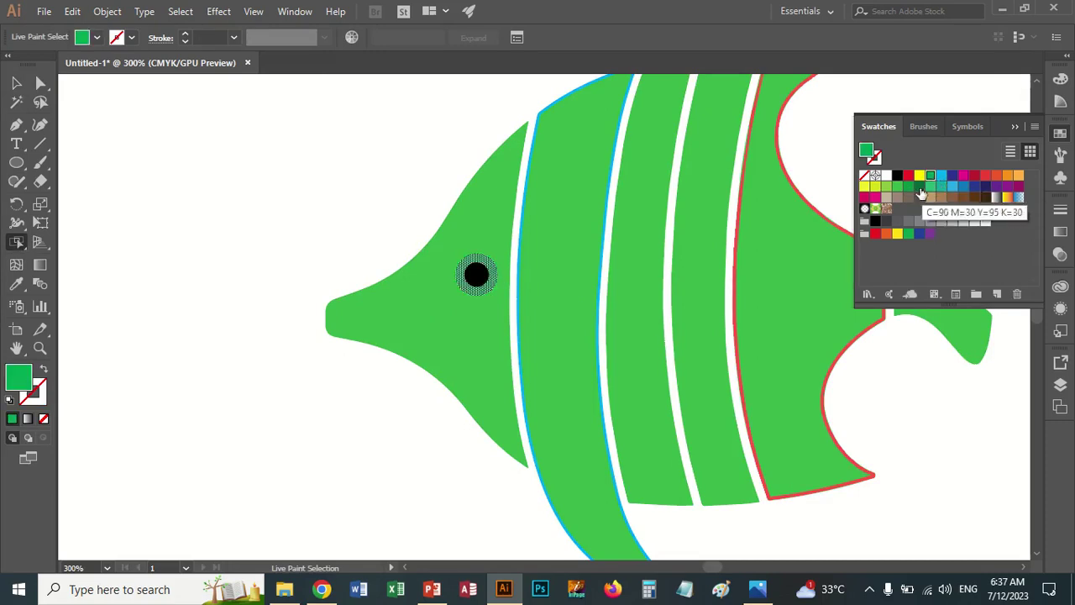
pyautogui.click(918, 187)
pyautogui.click(356, 227)
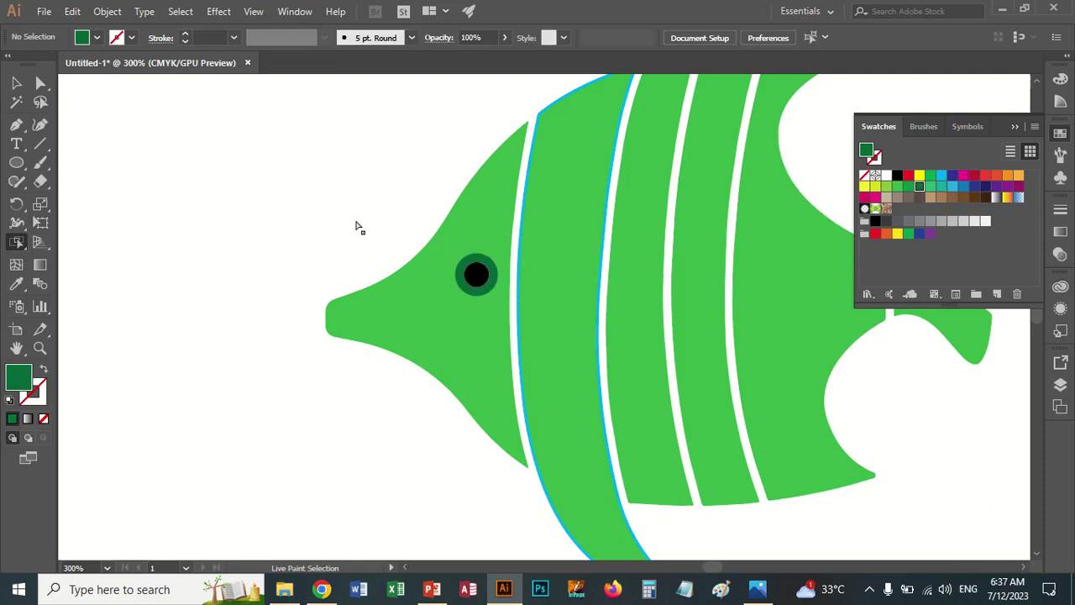
# Pan and zoom out to 200% to show the grey silhouette beside the fish's front
pyautogui.press('v')
pyautogui.hotkey('ctrl', '1')
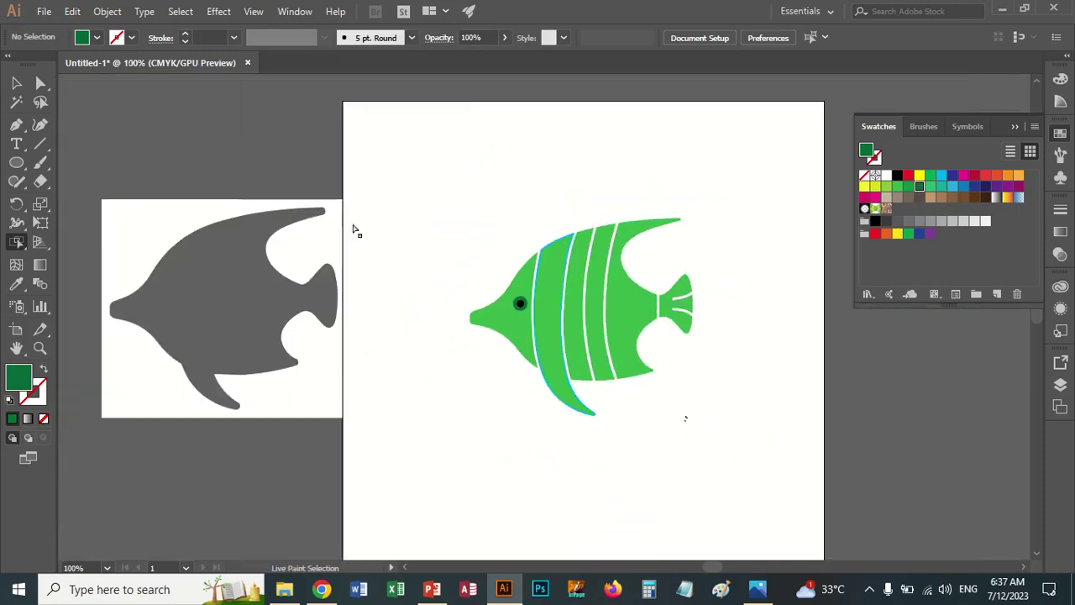
pyautogui.click(40, 348)
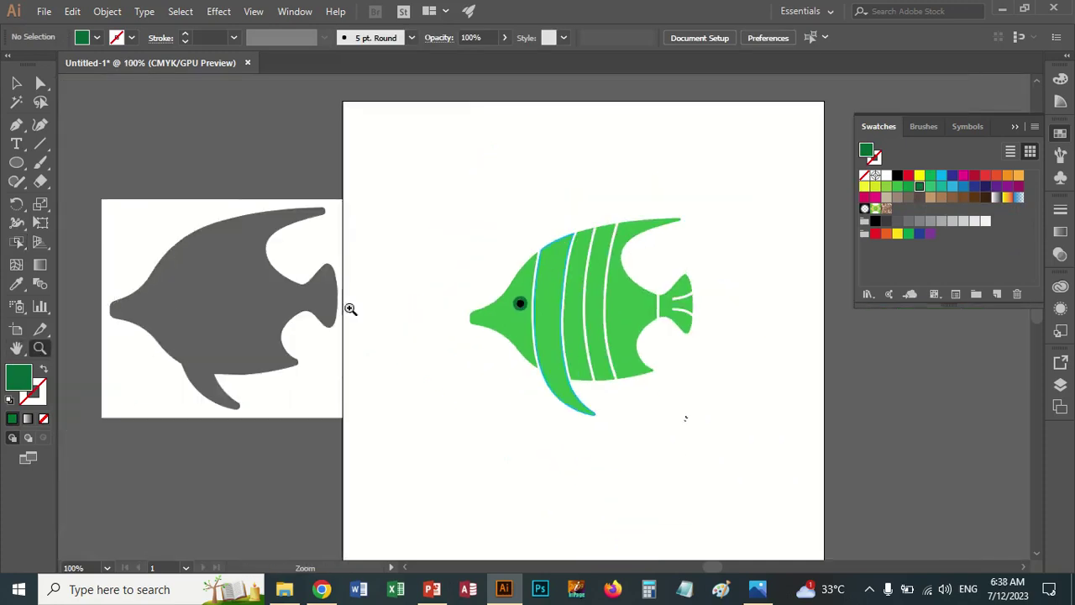
pyautogui.click(574, 294)
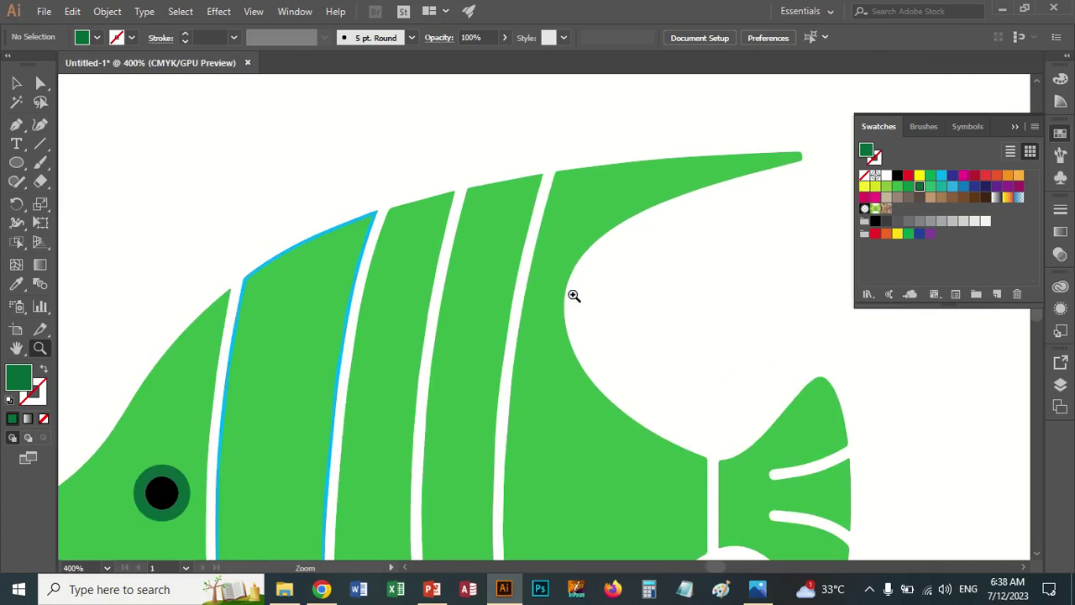
pyautogui.moveTo(485, 399); pyautogui.dragTo(799, 384)
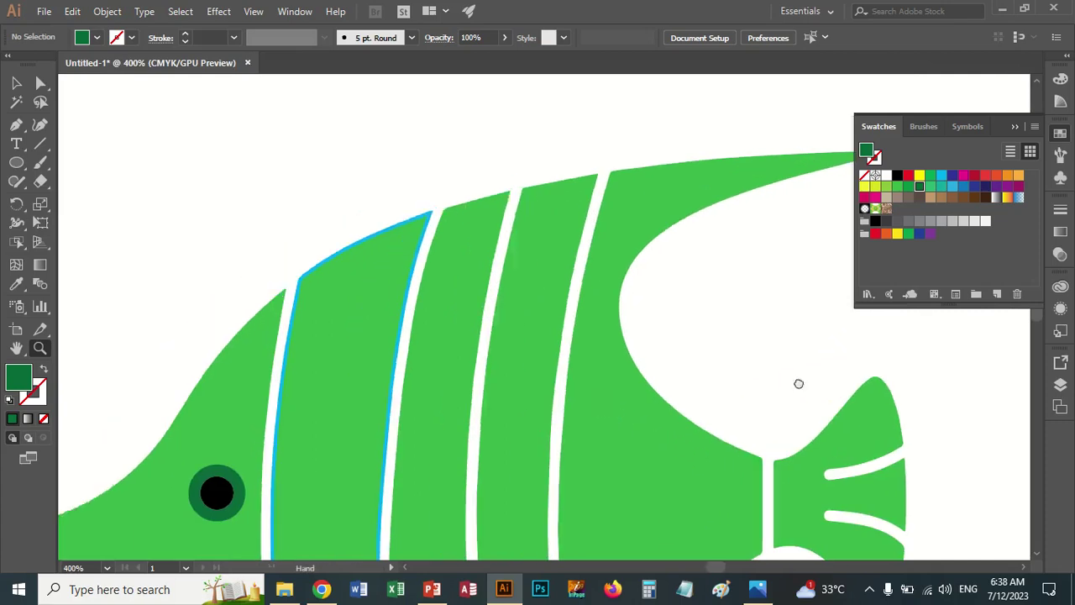
pyautogui.hscroll(-5, 799, 384)
pyautogui.hscroll(-4, 641, 403)
pyautogui.hscroll(-5, 580, 442)
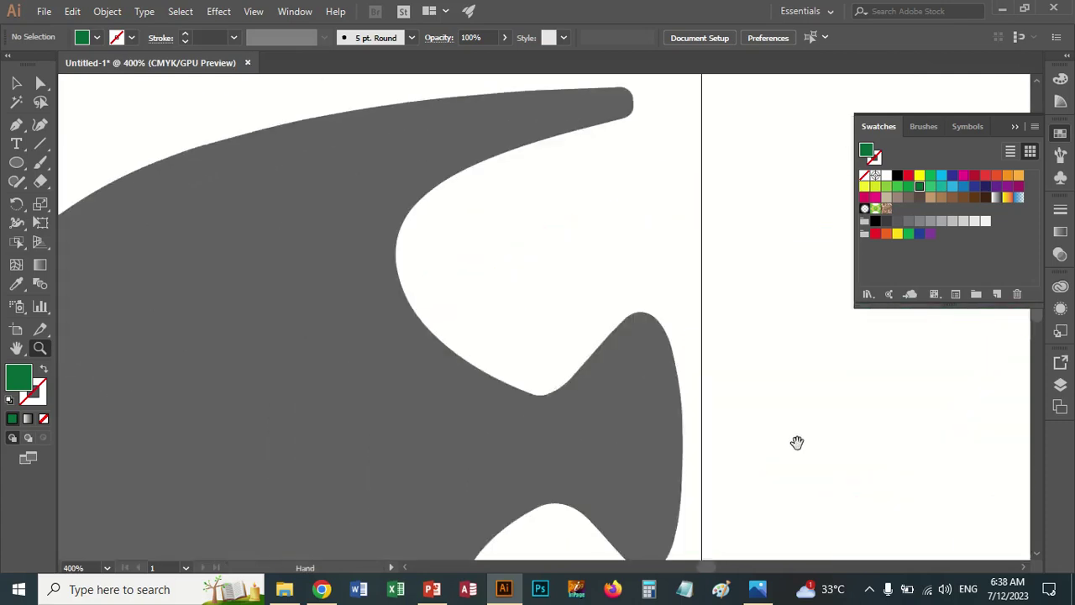
pyautogui.hscroll(-2, 715, 444)
pyautogui.hotkey('ctrl', '-')
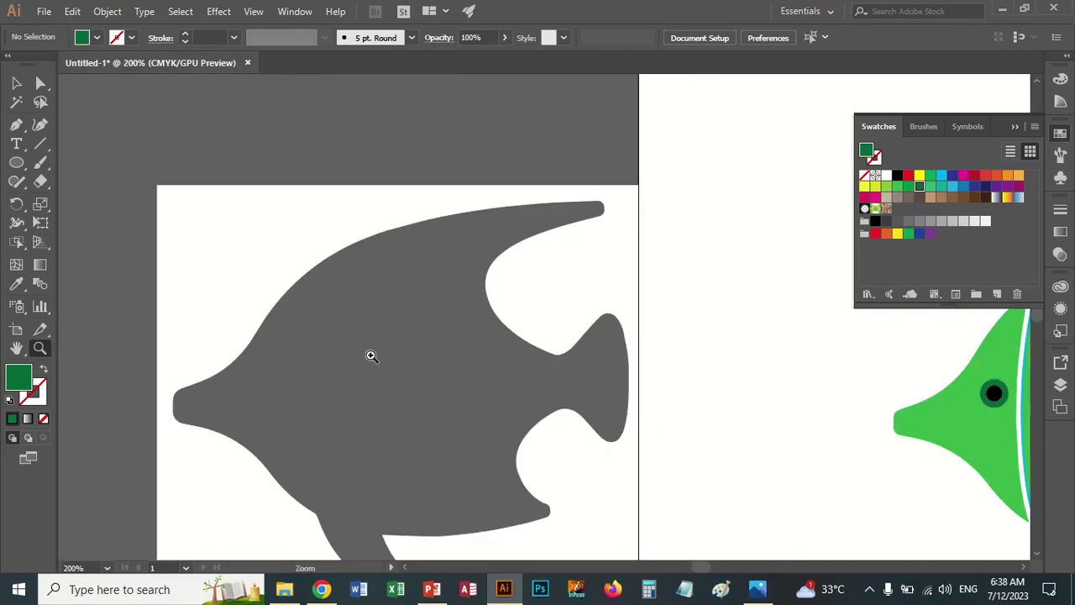
pyautogui.click(16, 84)
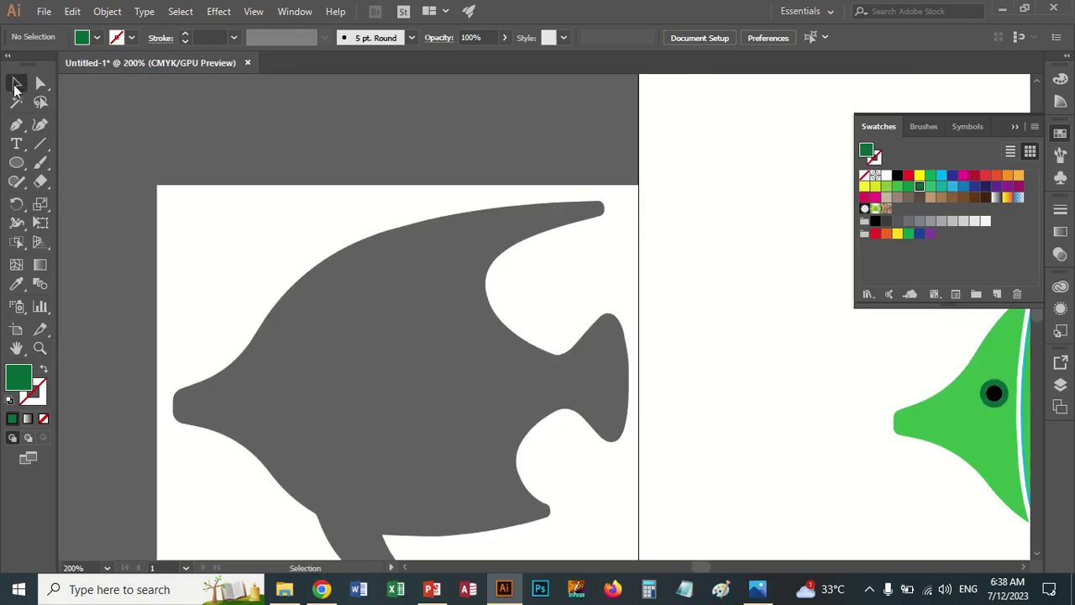
# Isolate the Live Paint fish and select the small eye circle path
pyautogui.click(995, 395)
pyautogui.doubleClick(998, 399)
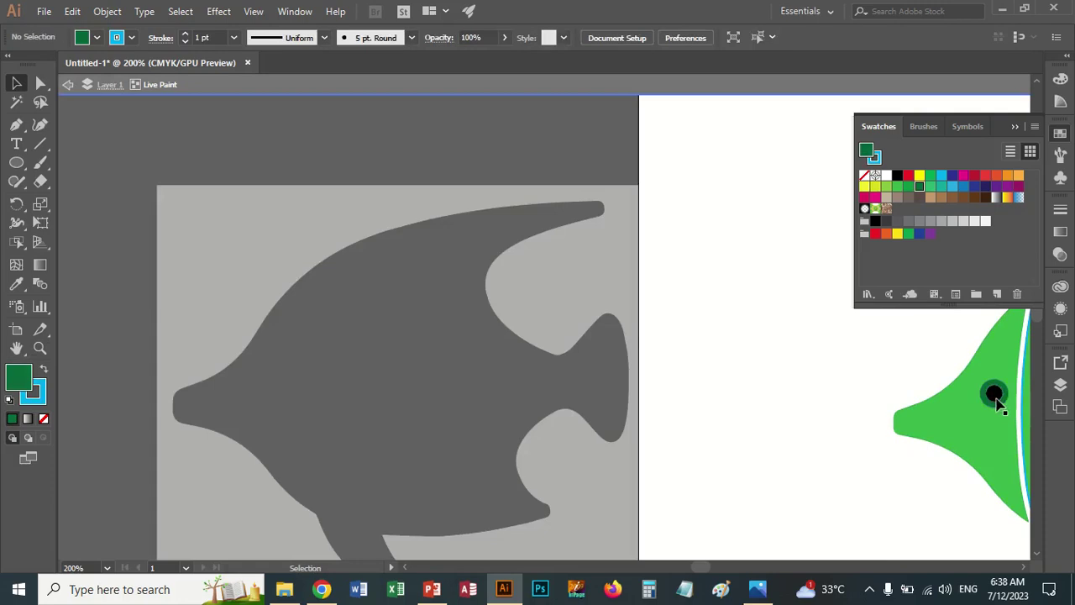
pyautogui.click(987, 401)
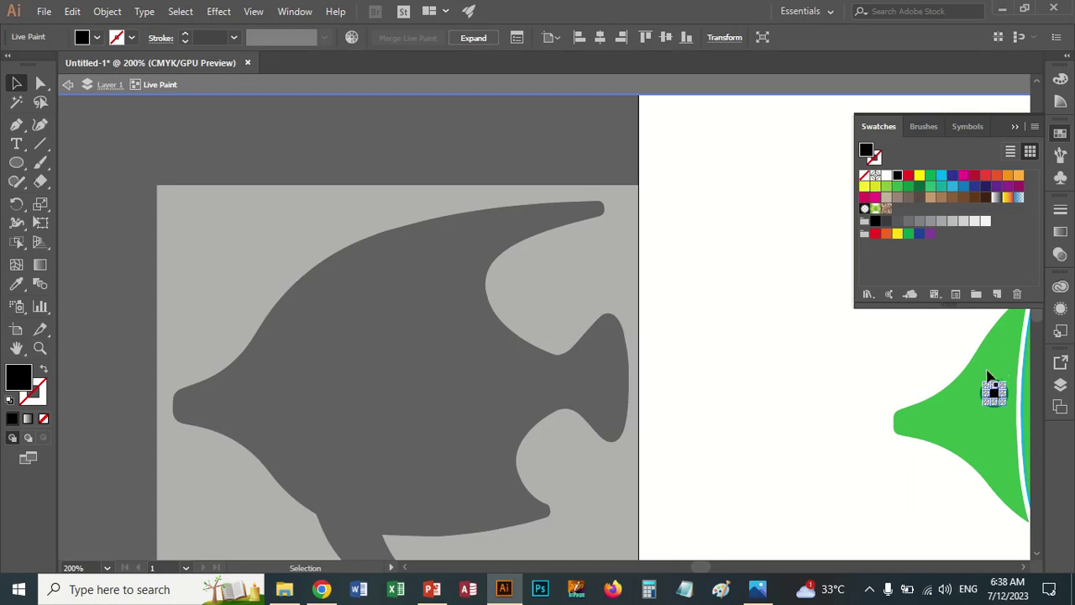
pyautogui.click(1018, 428)
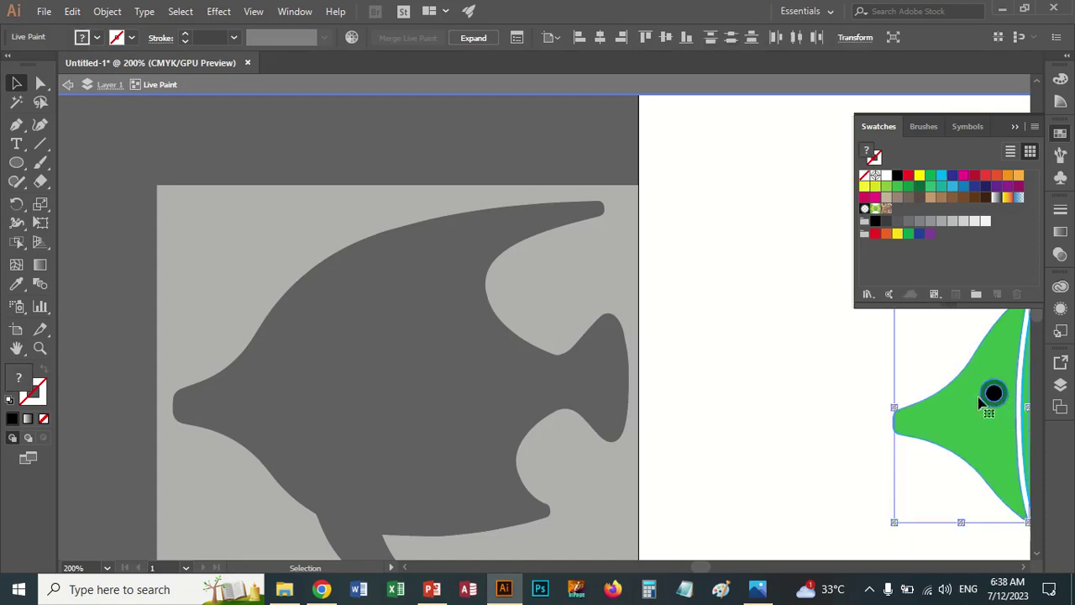
pyautogui.click(888, 391)
pyautogui.click(994, 395)
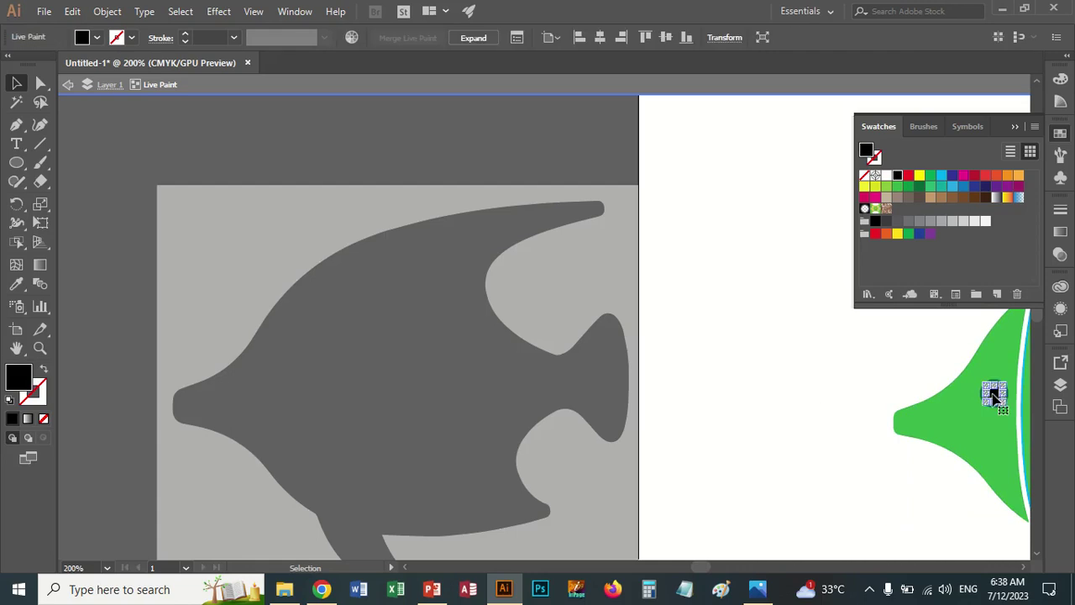
pyautogui.press('ctrl')
pyautogui.keyDown('ctrl'); pyautogui.click(993, 394); pyautogui.keyUp('ctrl')
# Exit isolation mode and paste the eye circle copy beside the silhouette
pyautogui.click(580, 288)
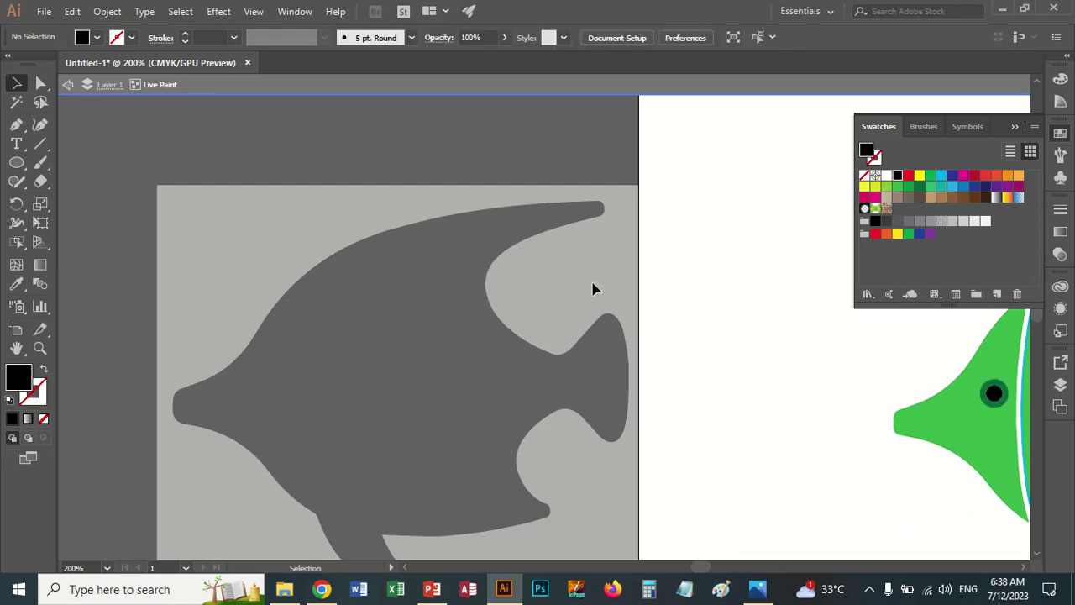
pyautogui.doubleClick(327, 134)
pyautogui.hotkey('ctrl', 'v')
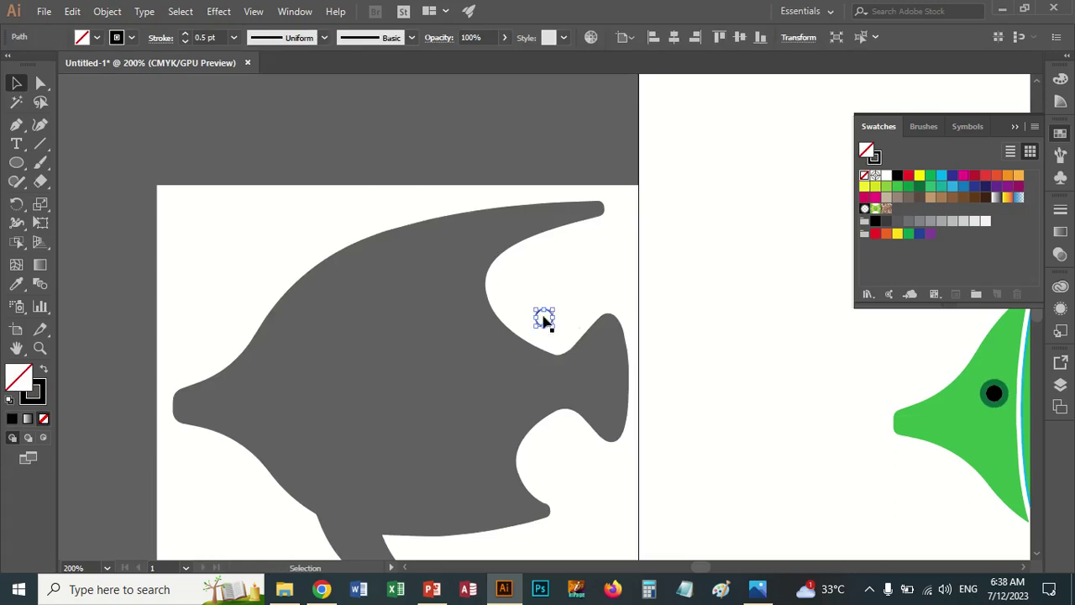
# Shift the white silhouette backing up and to the left, then clear the selection
pyautogui.moveTo(545, 324); pyautogui.dragTo(311, 393)
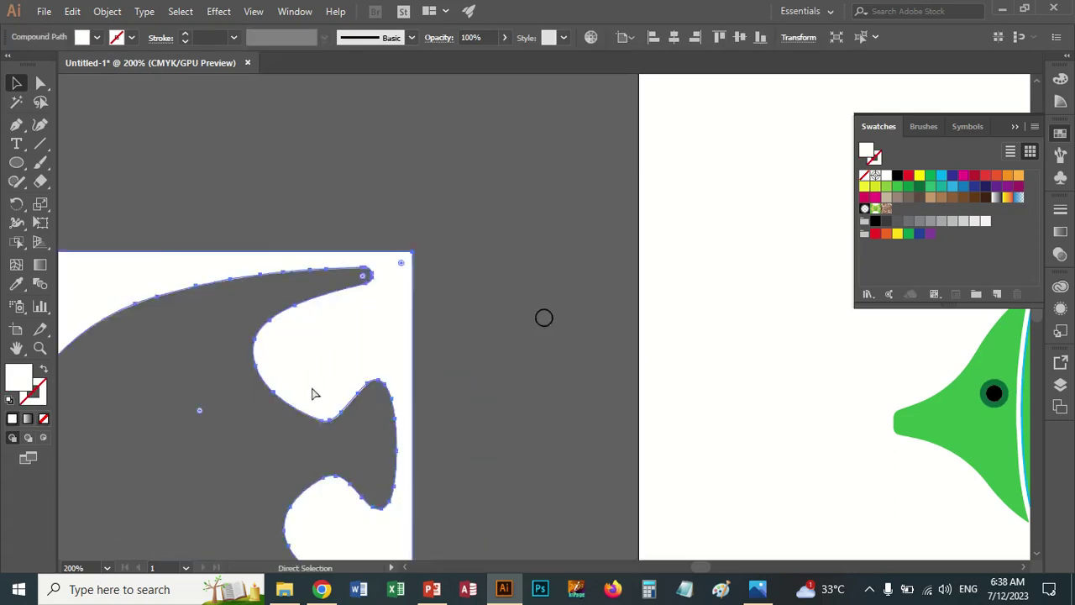
pyautogui.hotkey('ctrl', 'z')
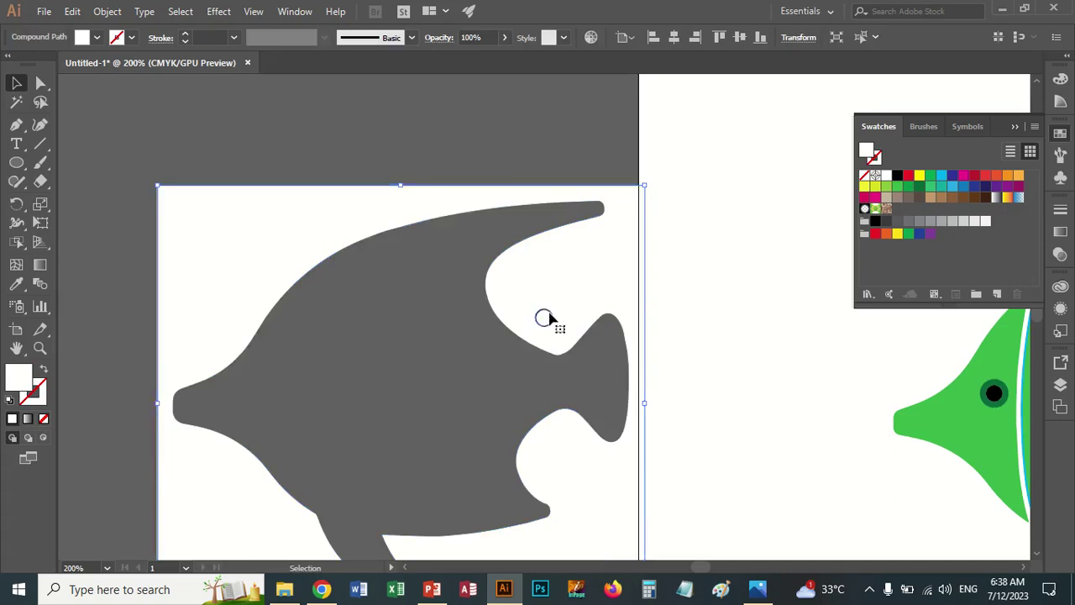
pyautogui.click(544, 318)
pyautogui.moveTo(544, 324); pyautogui.dragTo(387, 359)
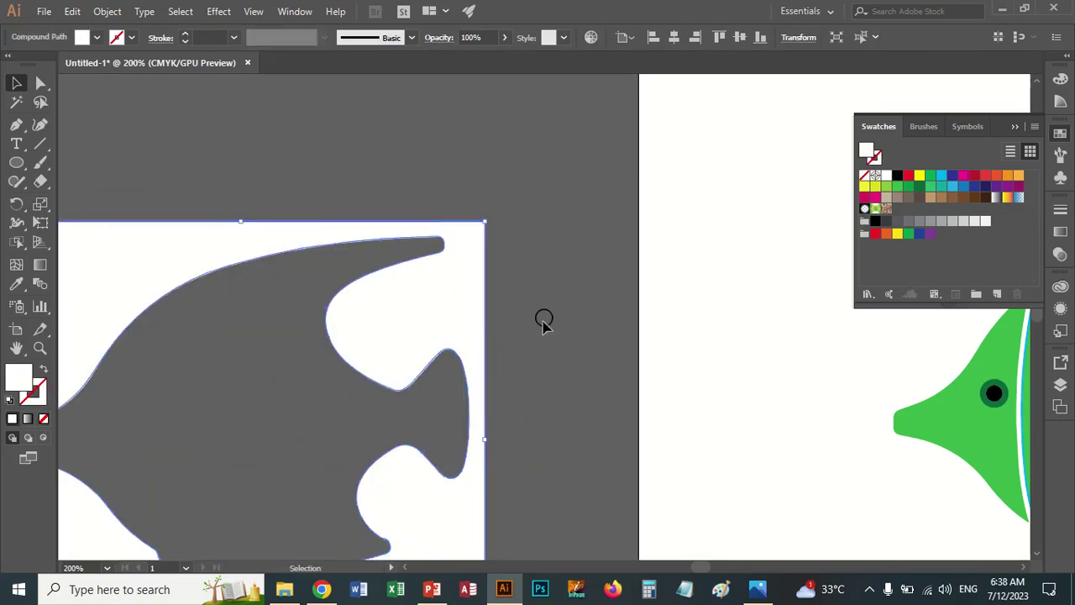
pyautogui.click(536, 318)
pyautogui.click(545, 319)
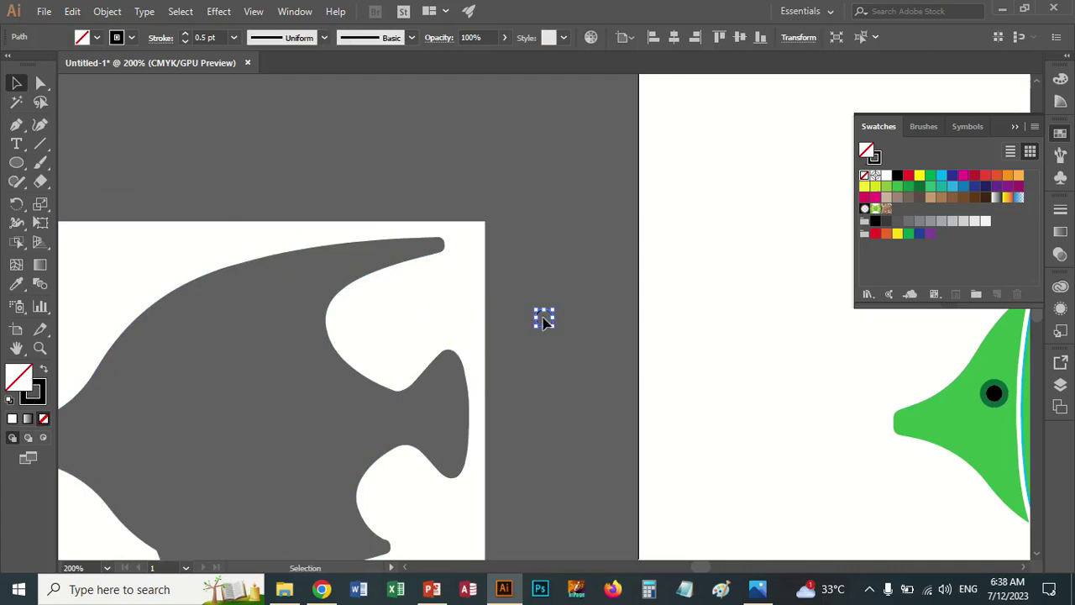
pyautogui.keyDown('shift'); pyautogui.click(380, 371); pyautogui.keyUp('shift')
# Draw a small circle on the grey silhouette's head with the Ellipse tool
pyautogui.click(590, 333)
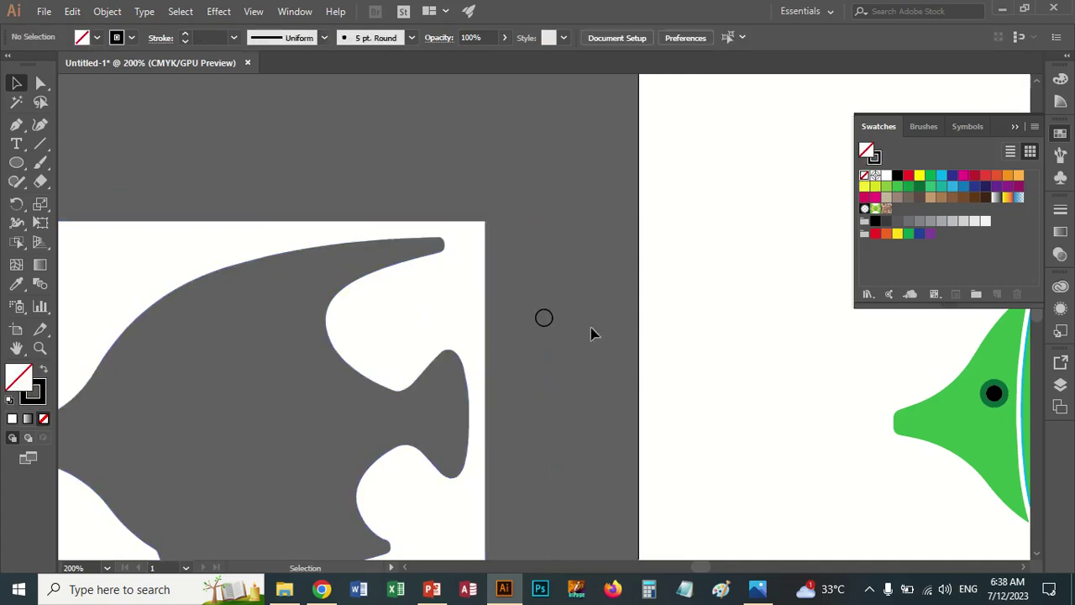
pyautogui.click(17, 164)
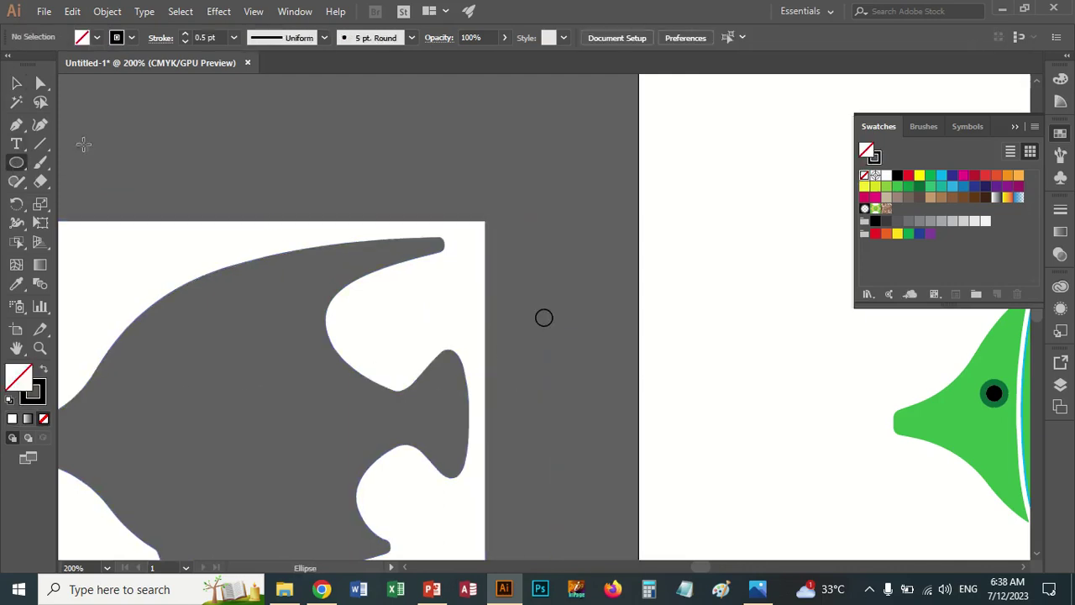
pyautogui.click(130, 450)
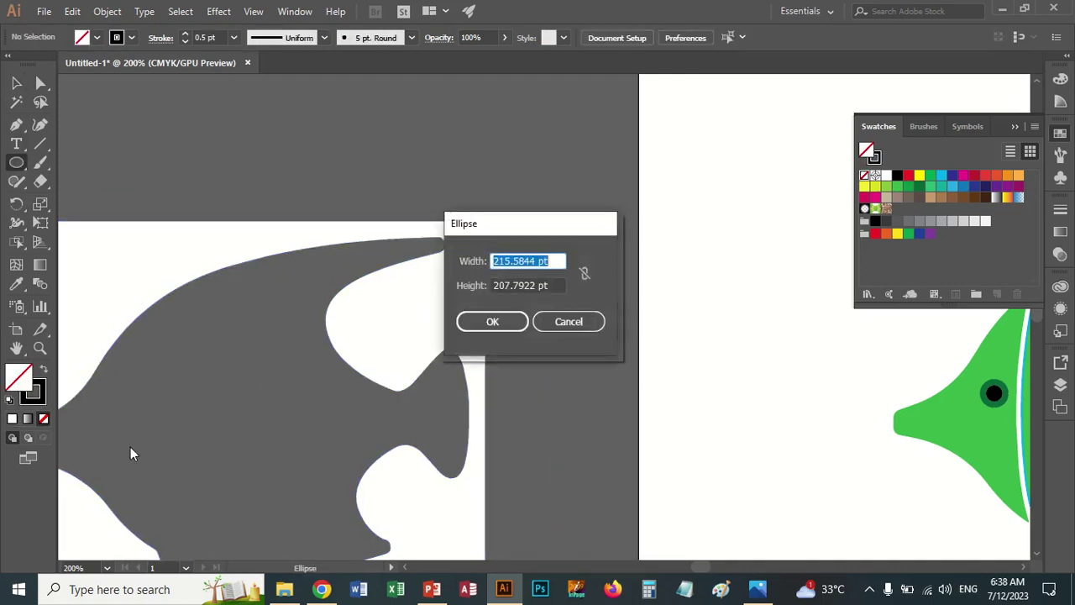
pyautogui.click(559, 321)
pyautogui.moveTo(147, 383); pyautogui.dragTo(158, 400)
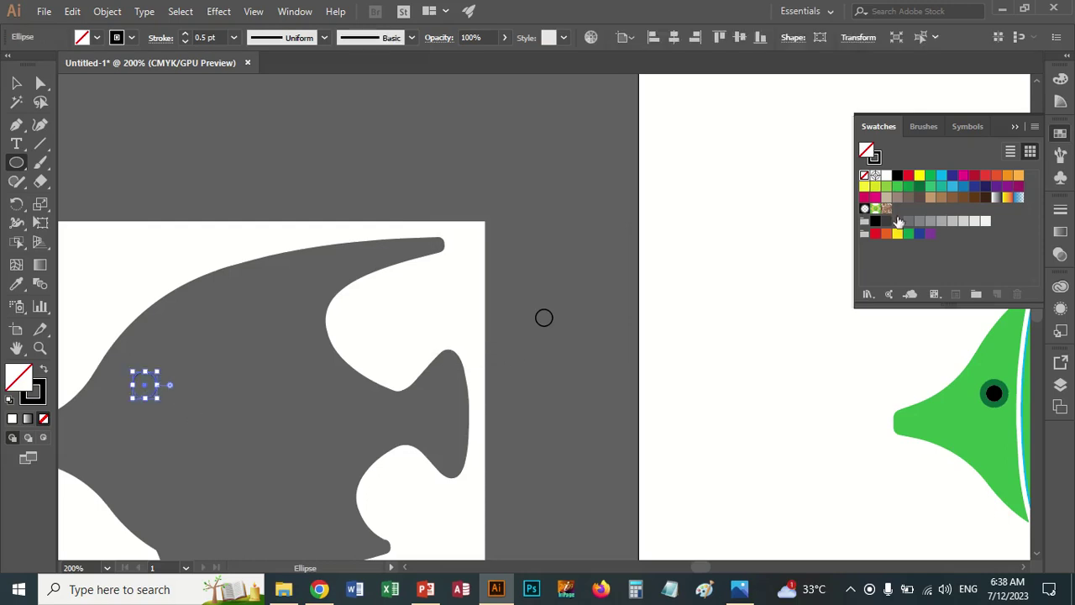
# Fill the new circle with white and zoom out to see both artboards
pyautogui.click(886, 174)
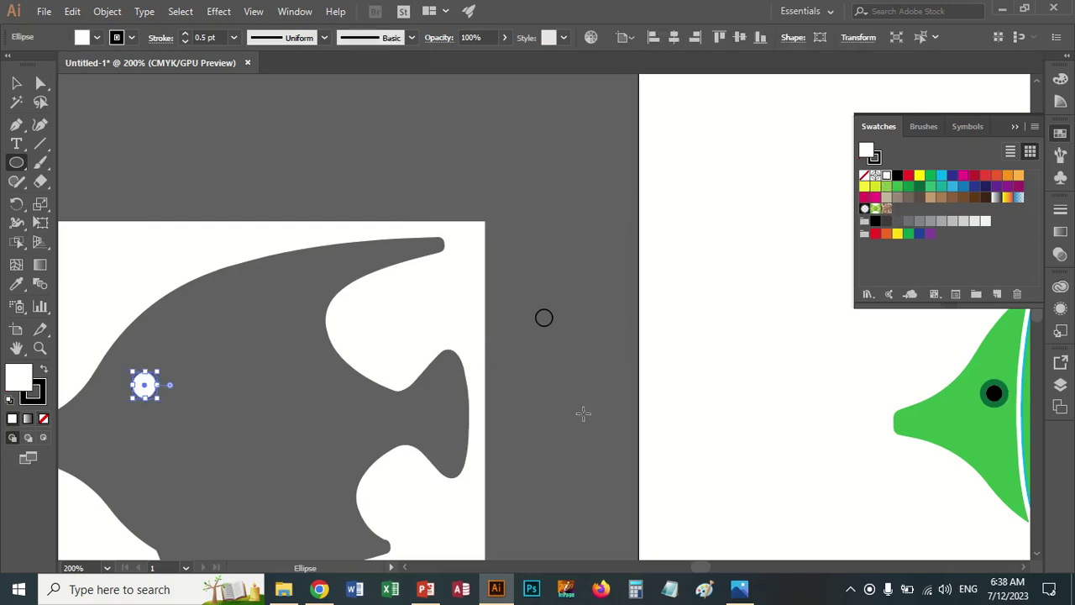
pyautogui.click(626, 403)
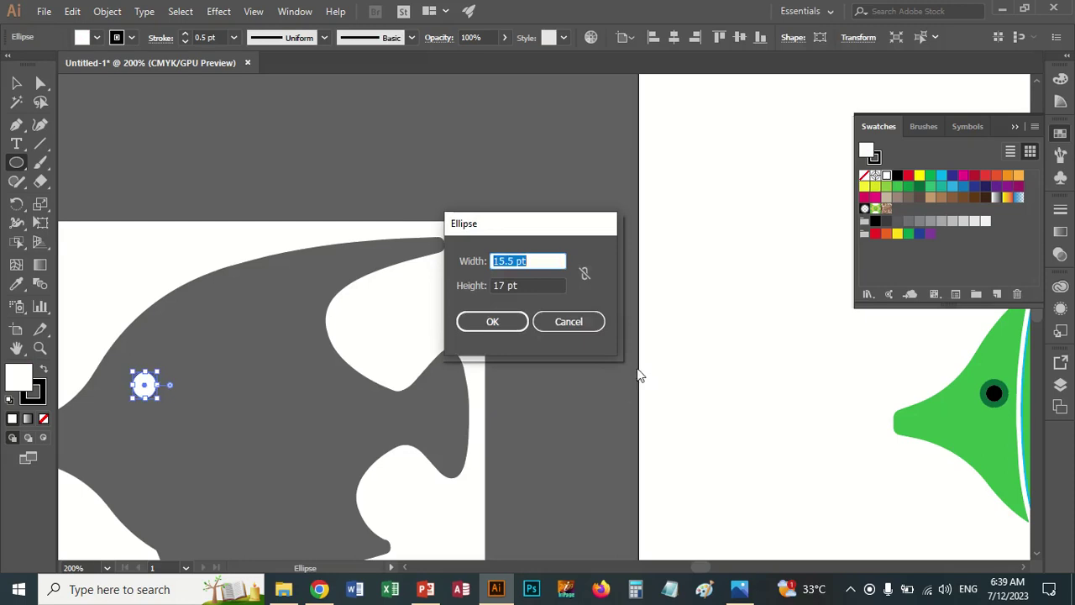
pyautogui.click(587, 327)
pyautogui.hotkey('ctrl', '-')
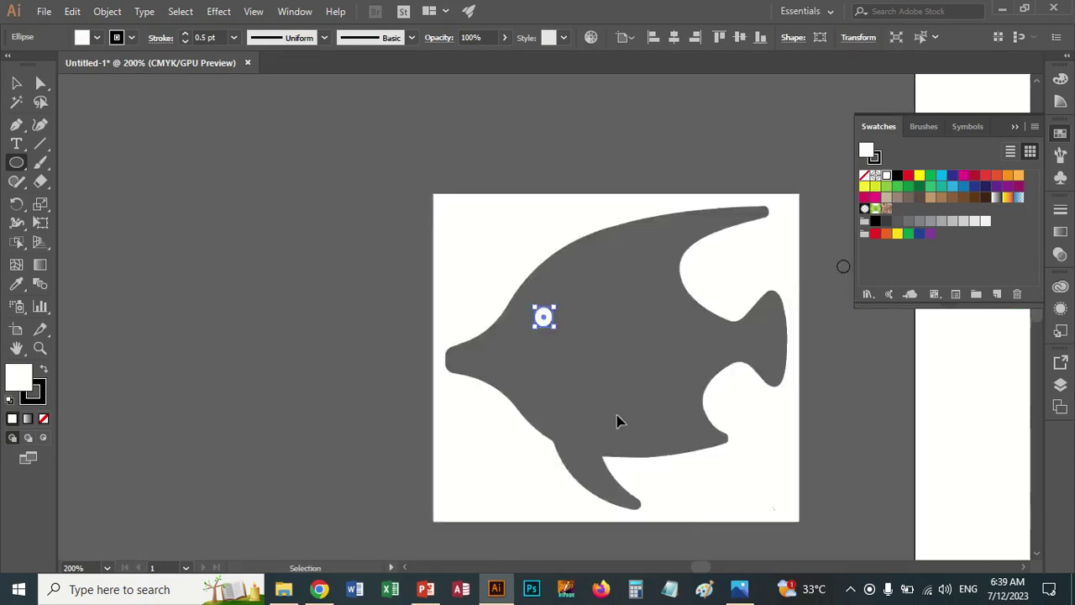
pyautogui.hotkey('ctrl', '-')
pyautogui.hotkey('ctrl', '-')
pyautogui.hotkey('ctrl', '-')
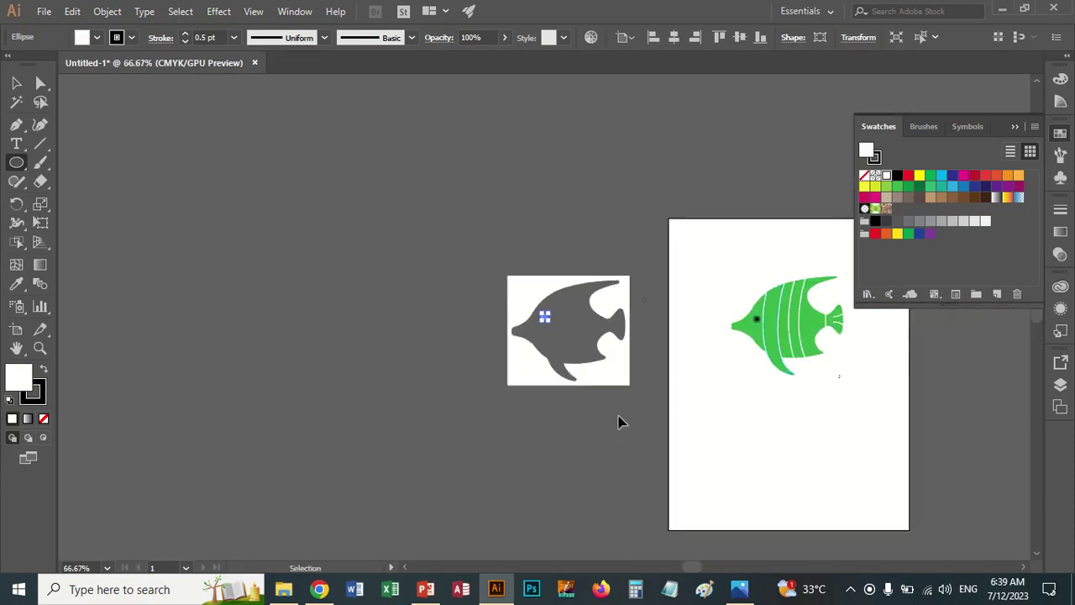
# Deselect the white circle and zoom in closely on the green fish
pyautogui.click(16, 82)
pyautogui.click(300, 267)
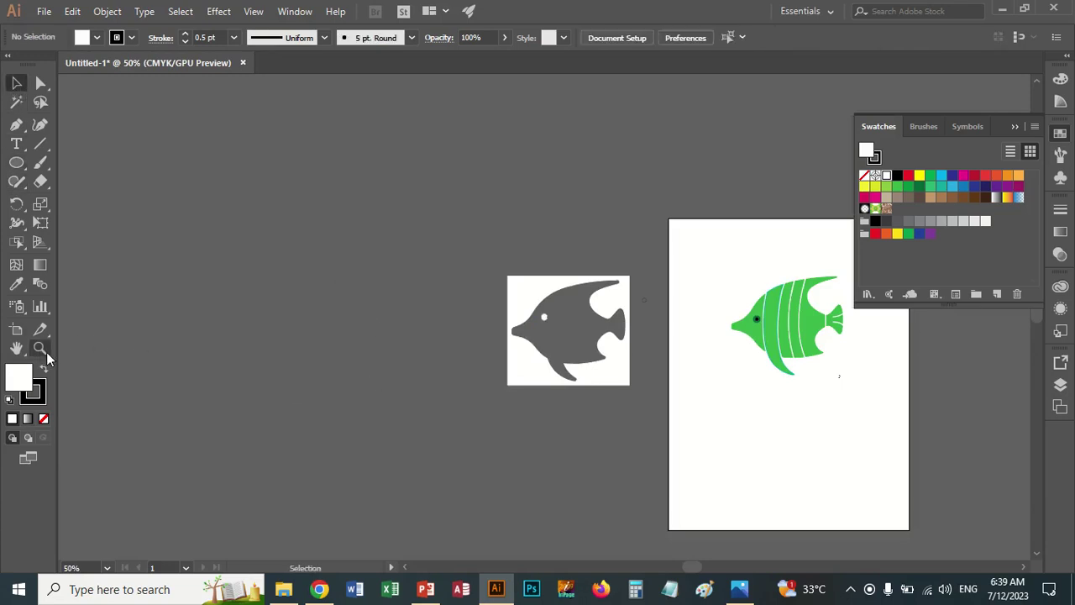
pyautogui.click(39, 348)
pyautogui.click(842, 326)
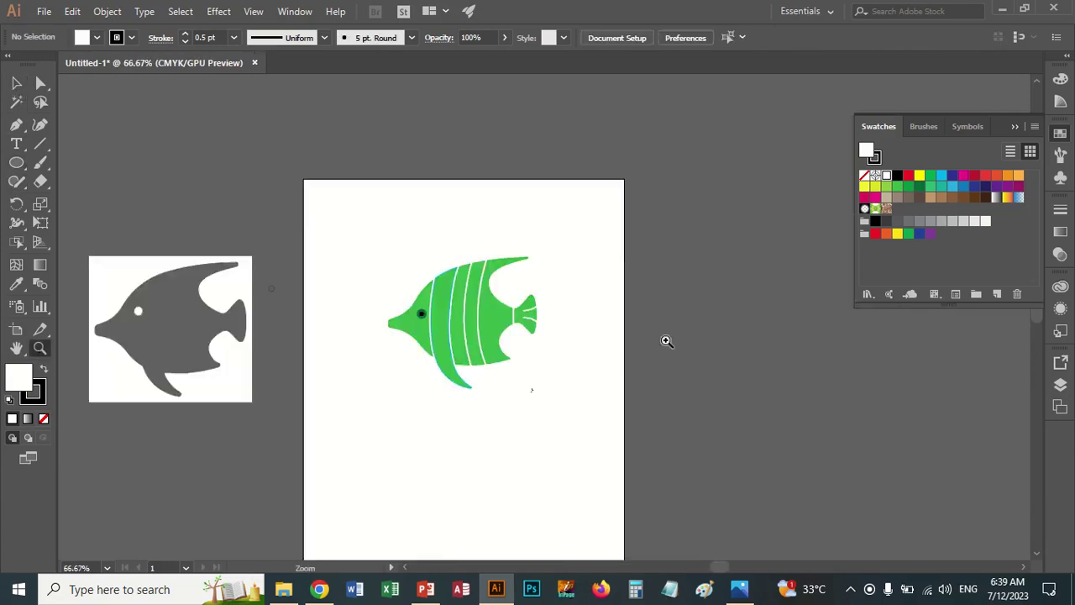
pyautogui.click(426, 336)
pyautogui.click(744, 297)
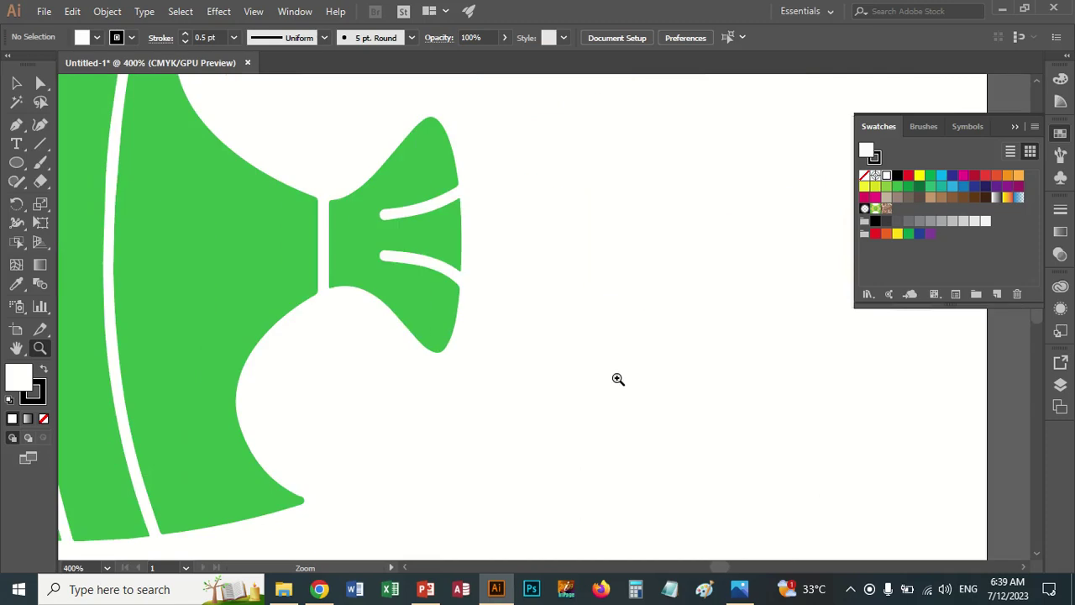
# Pan across both fish, zoom out to 66.67%, and show the Shape Builder tool flyout
pyautogui.moveTo(242, 283); pyautogui.dragTo(574, 406)
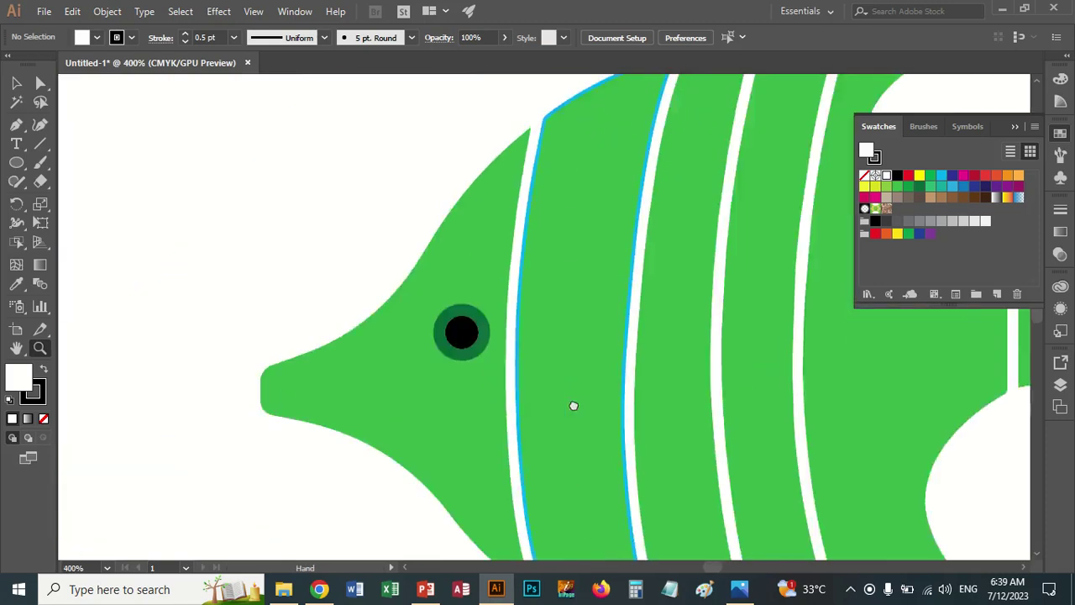
pyautogui.moveTo(157, 389); pyautogui.dragTo(753, 381)
pyautogui.moveTo(311, 377); pyautogui.dragTo(624, 353)
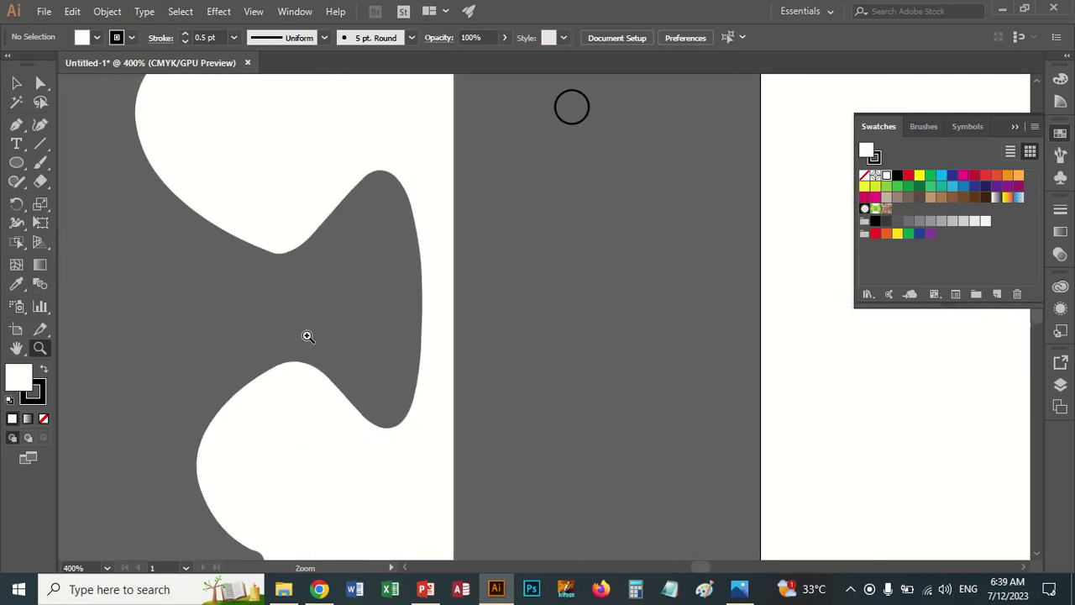
pyautogui.hotkey('ctrl', '-')
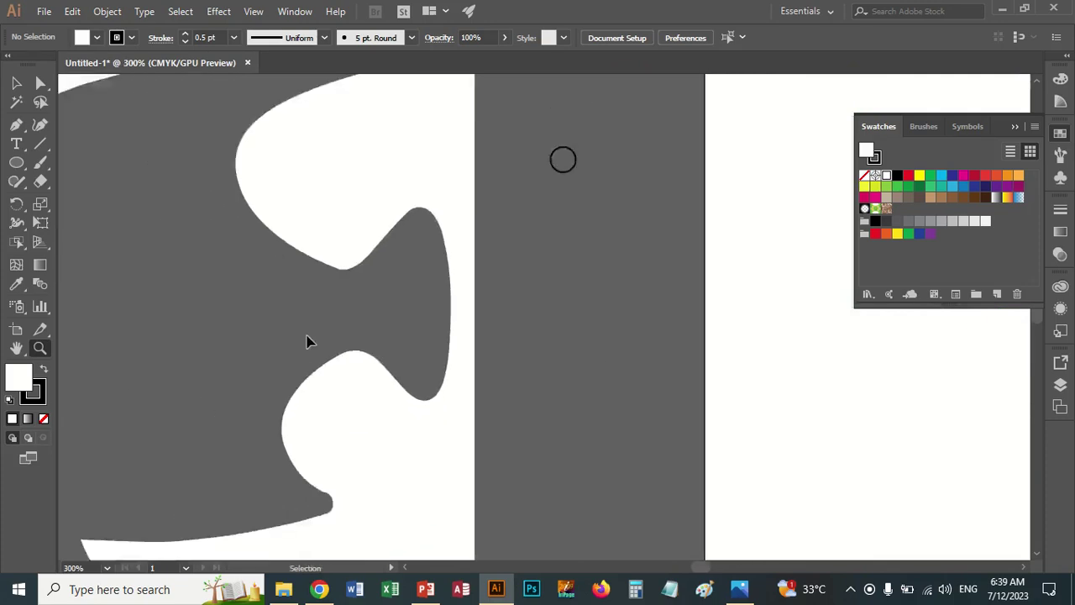
pyautogui.hotkey('ctrl', '-')
pyautogui.hotkey('ctrl', '-')
pyautogui.hotkey('ctrl', '-')
pyautogui.hotkey('ctrl', '-')
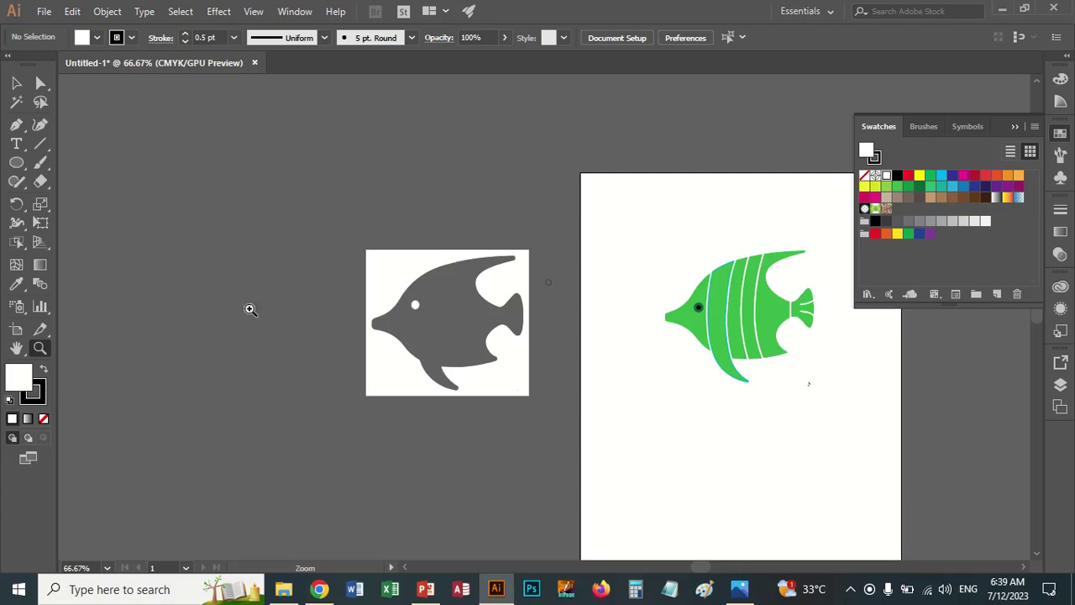
pyautogui.click(25, 245)
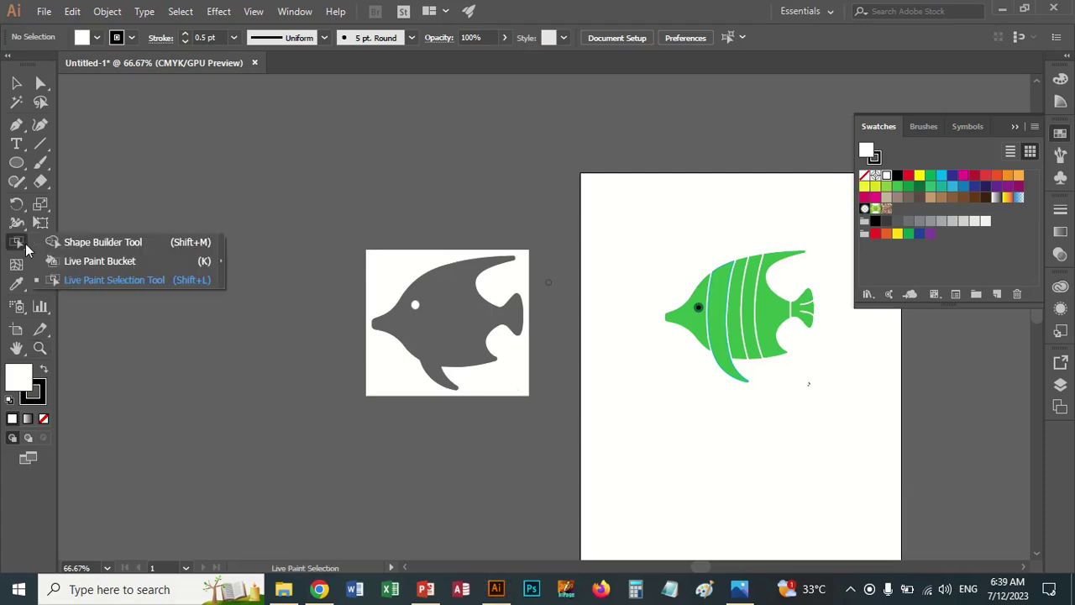